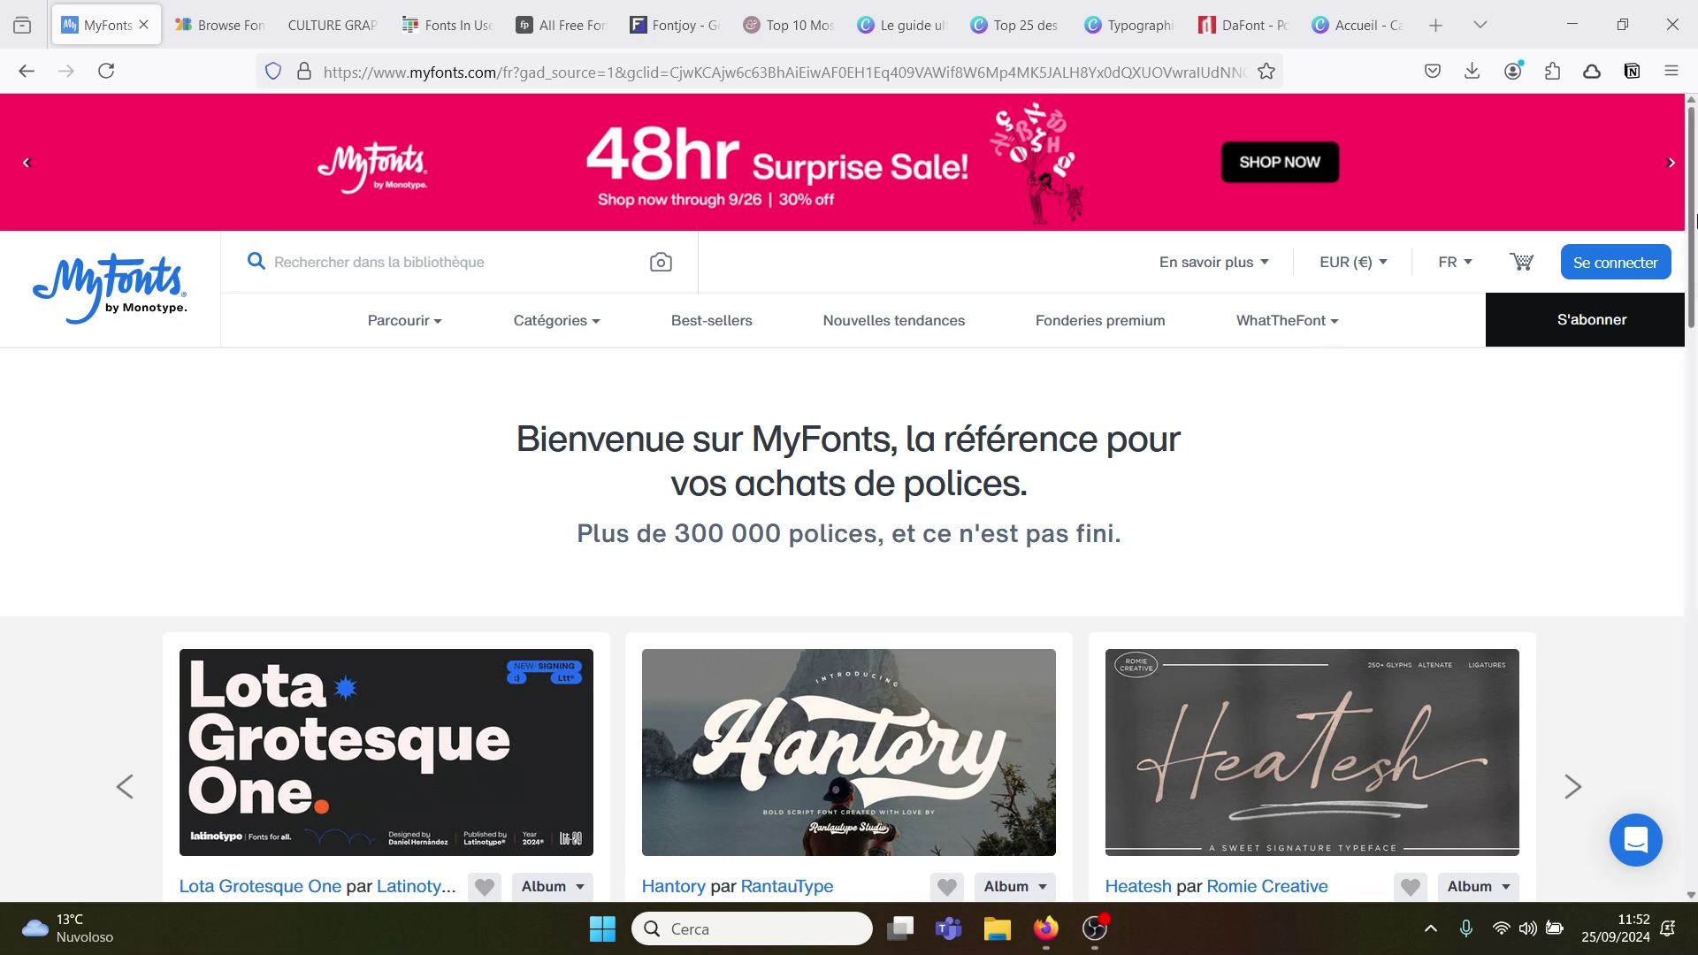
Step: Look through the MyFonts home page, from the featured fonts and special offers down to the new releases and current selection
drag(1692, 218, 1692, 275)
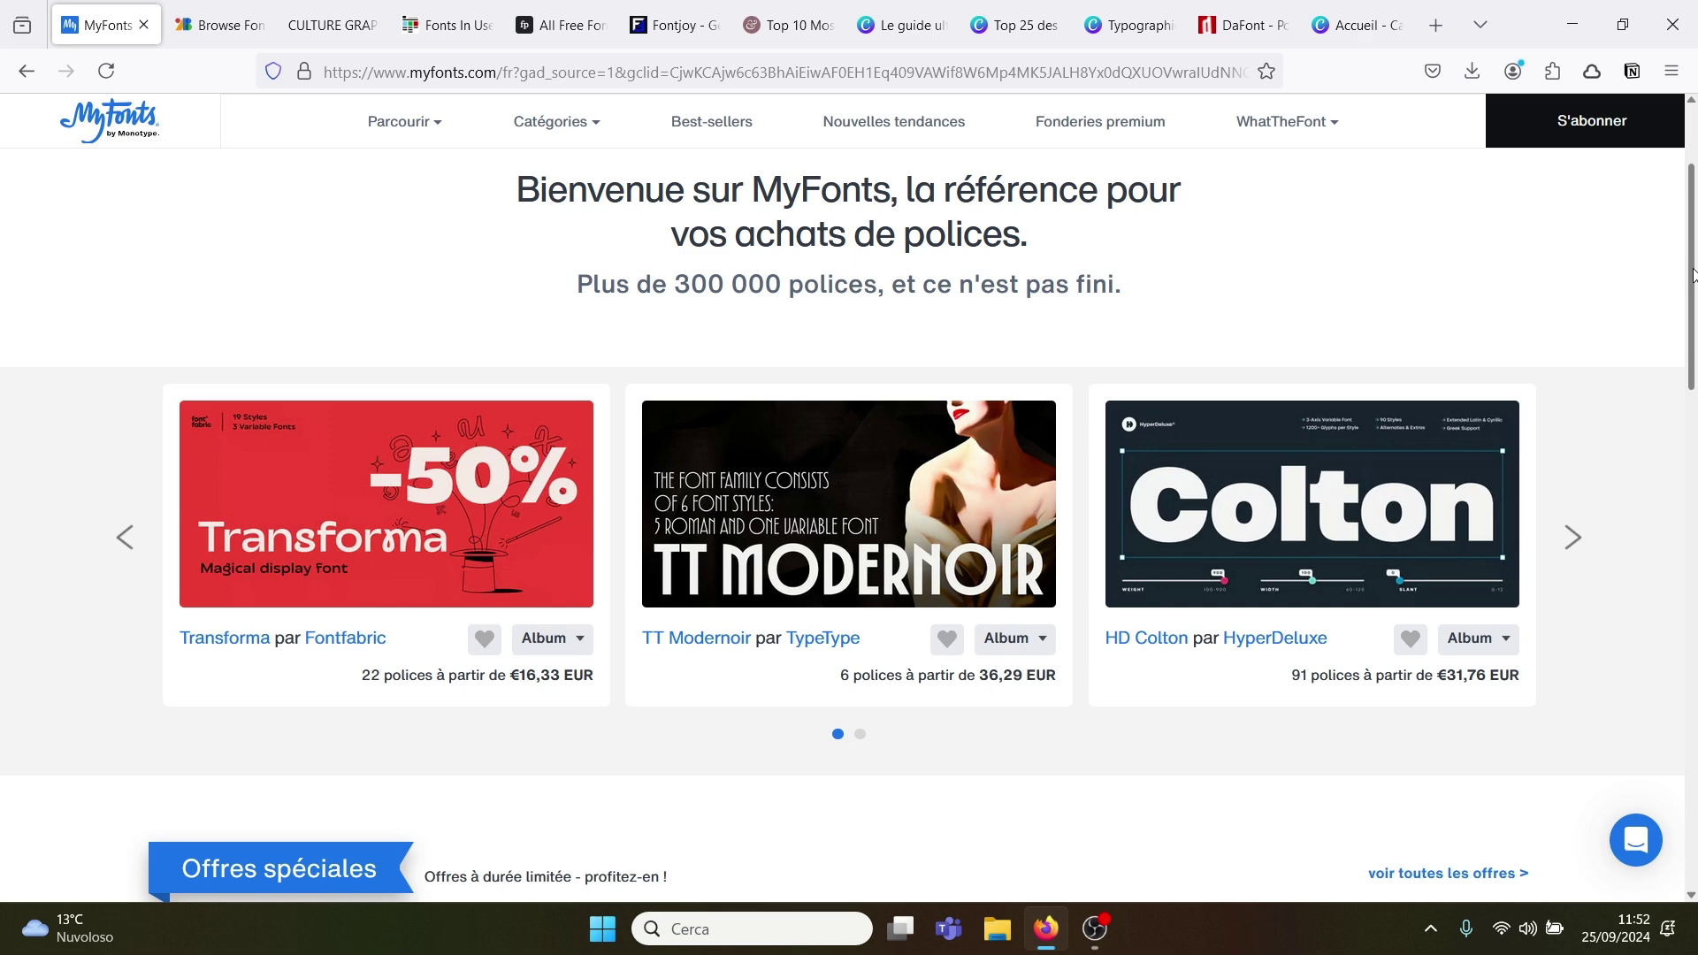
mouse_move(1694, 276)
mouse_down()
mouse_move(1694, 351)
mouse_move(1697, 253)
mouse_up()
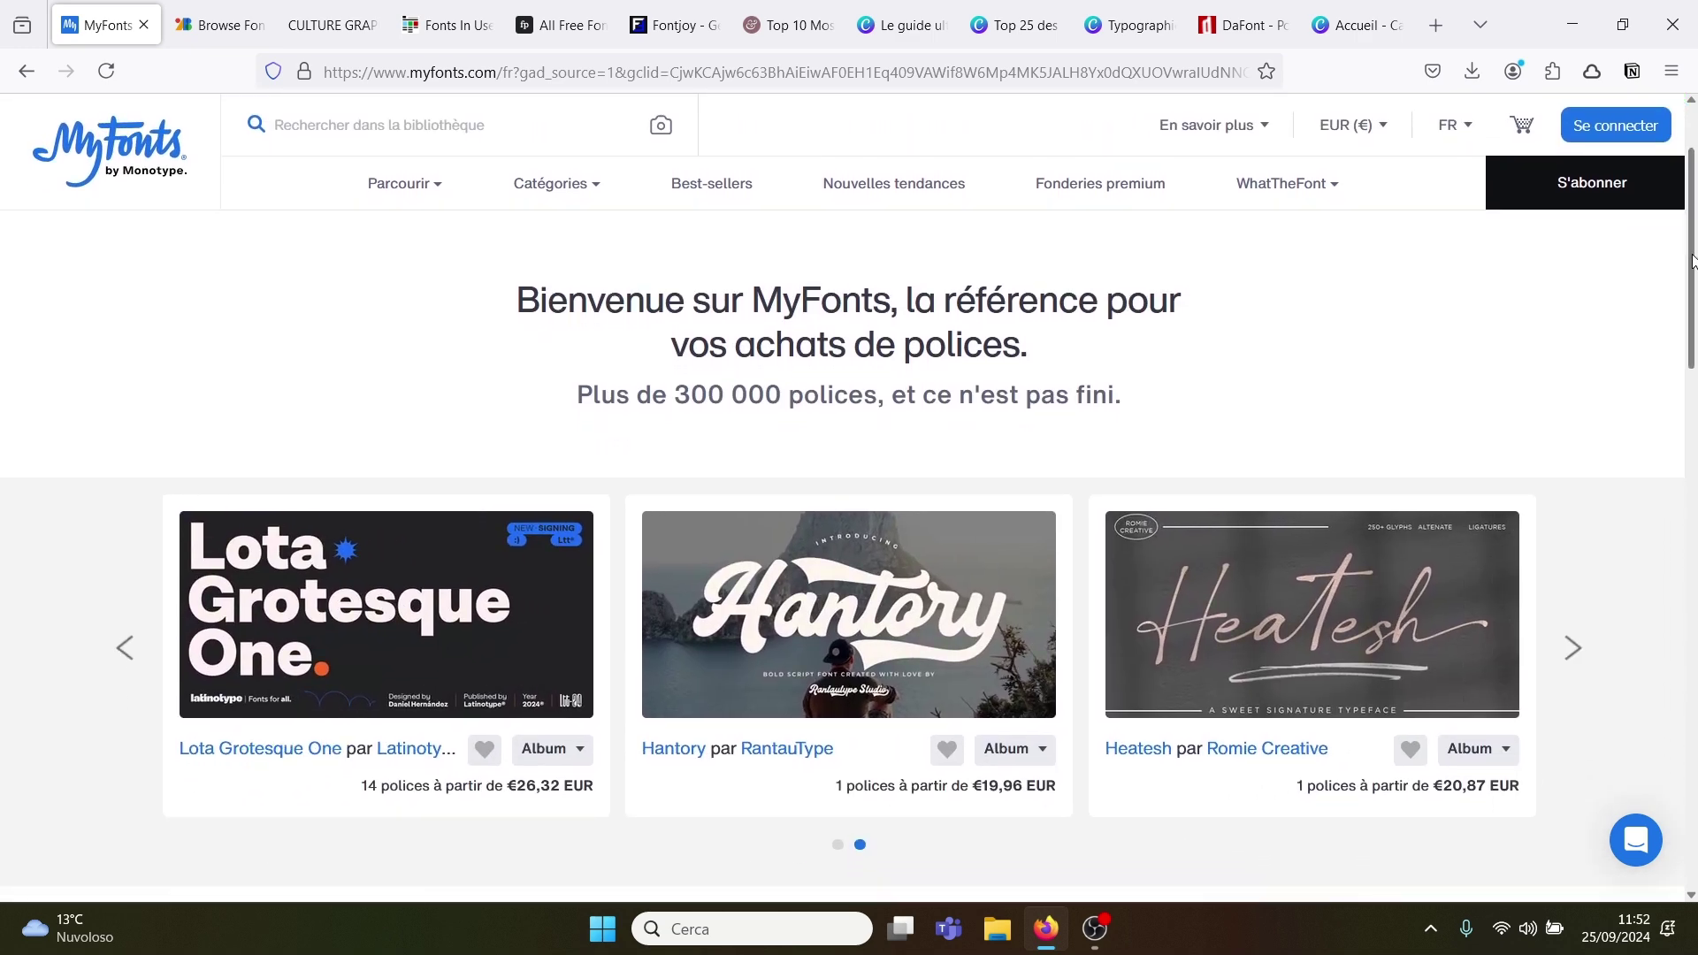
drag(1694, 260, 1695, 205)
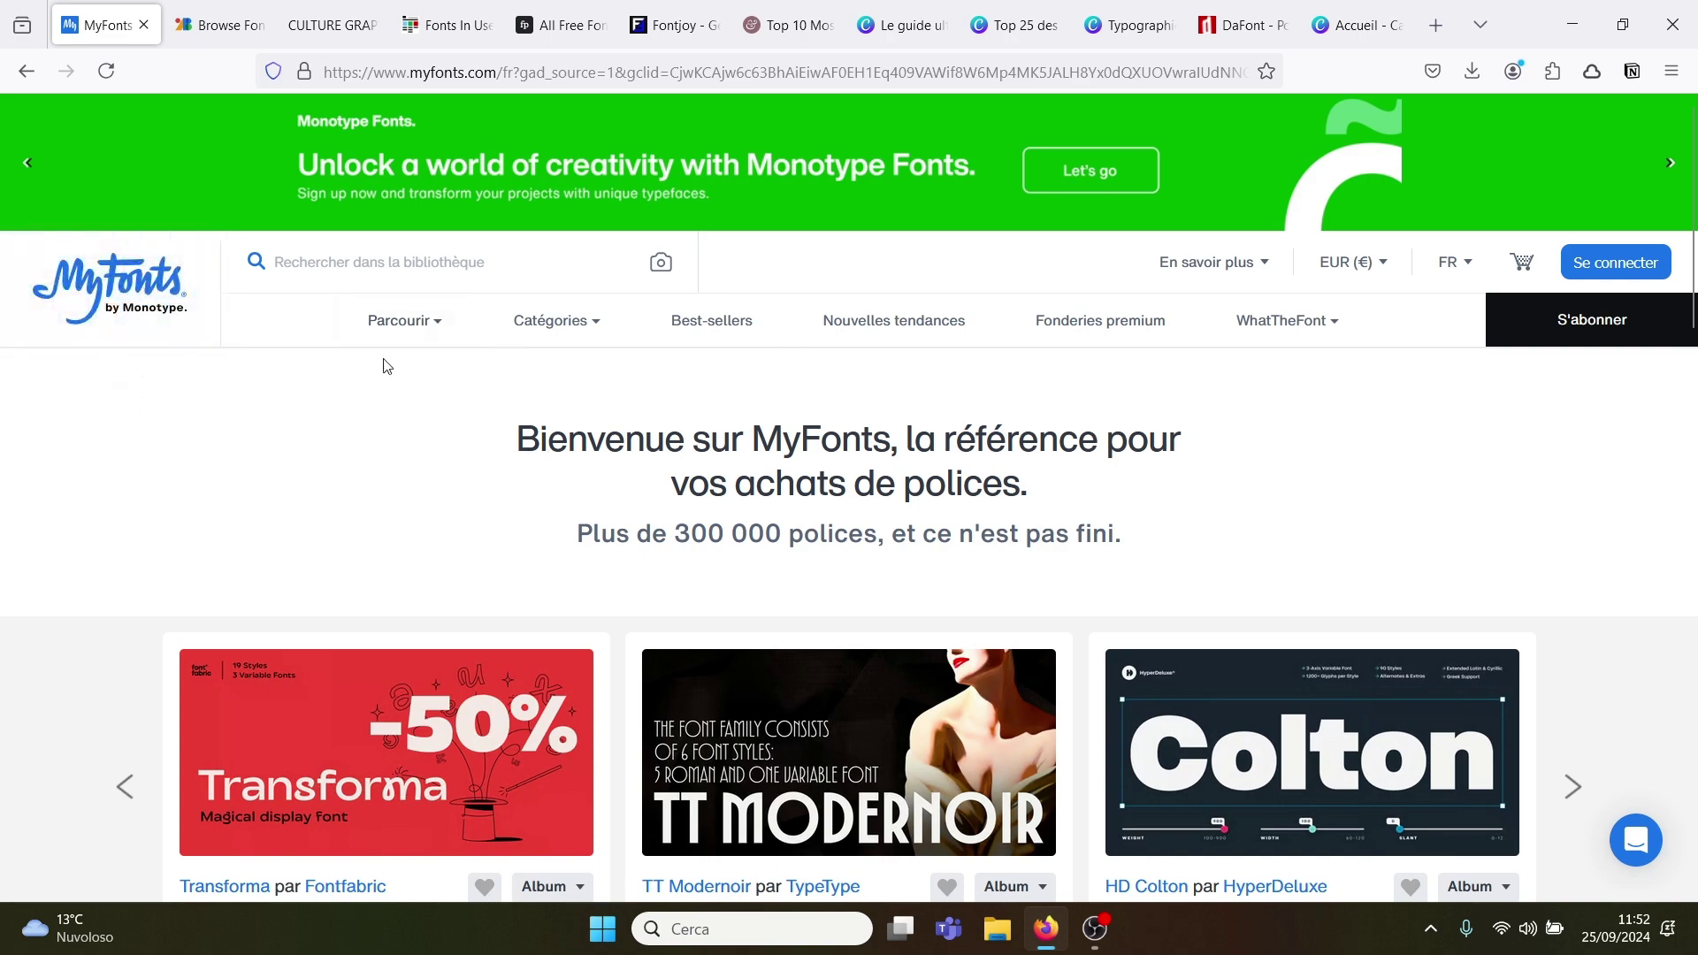
drag(1691, 186, 1671, 516)
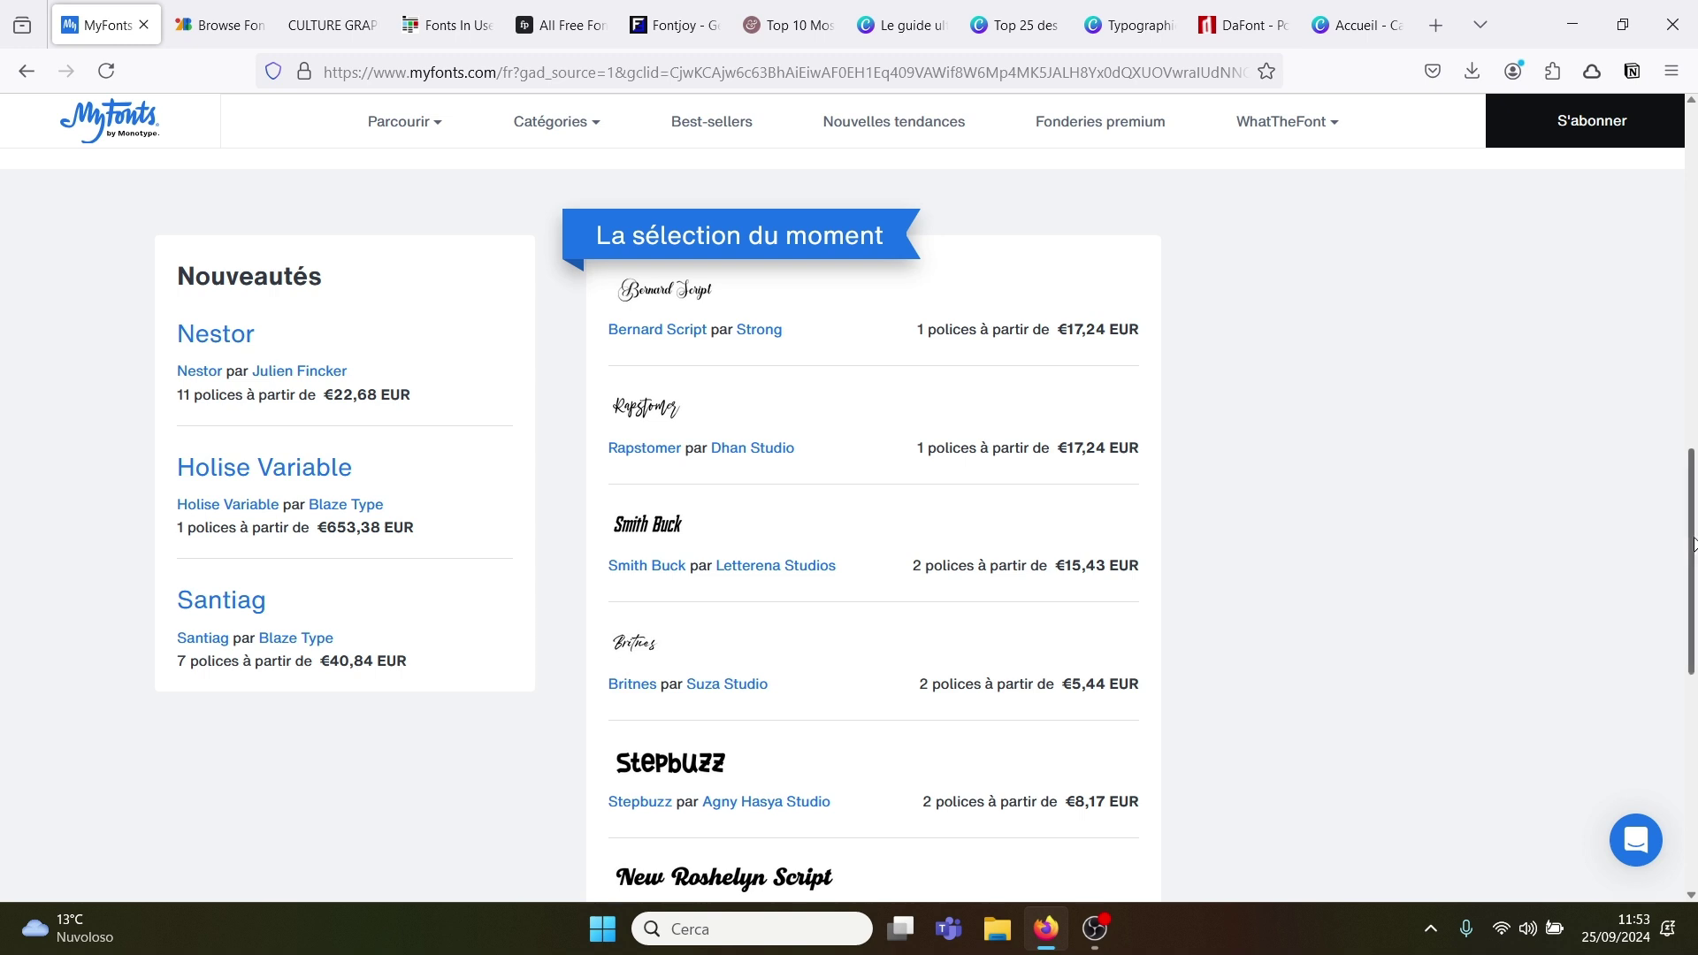
drag(1693, 544, 1688, 639)
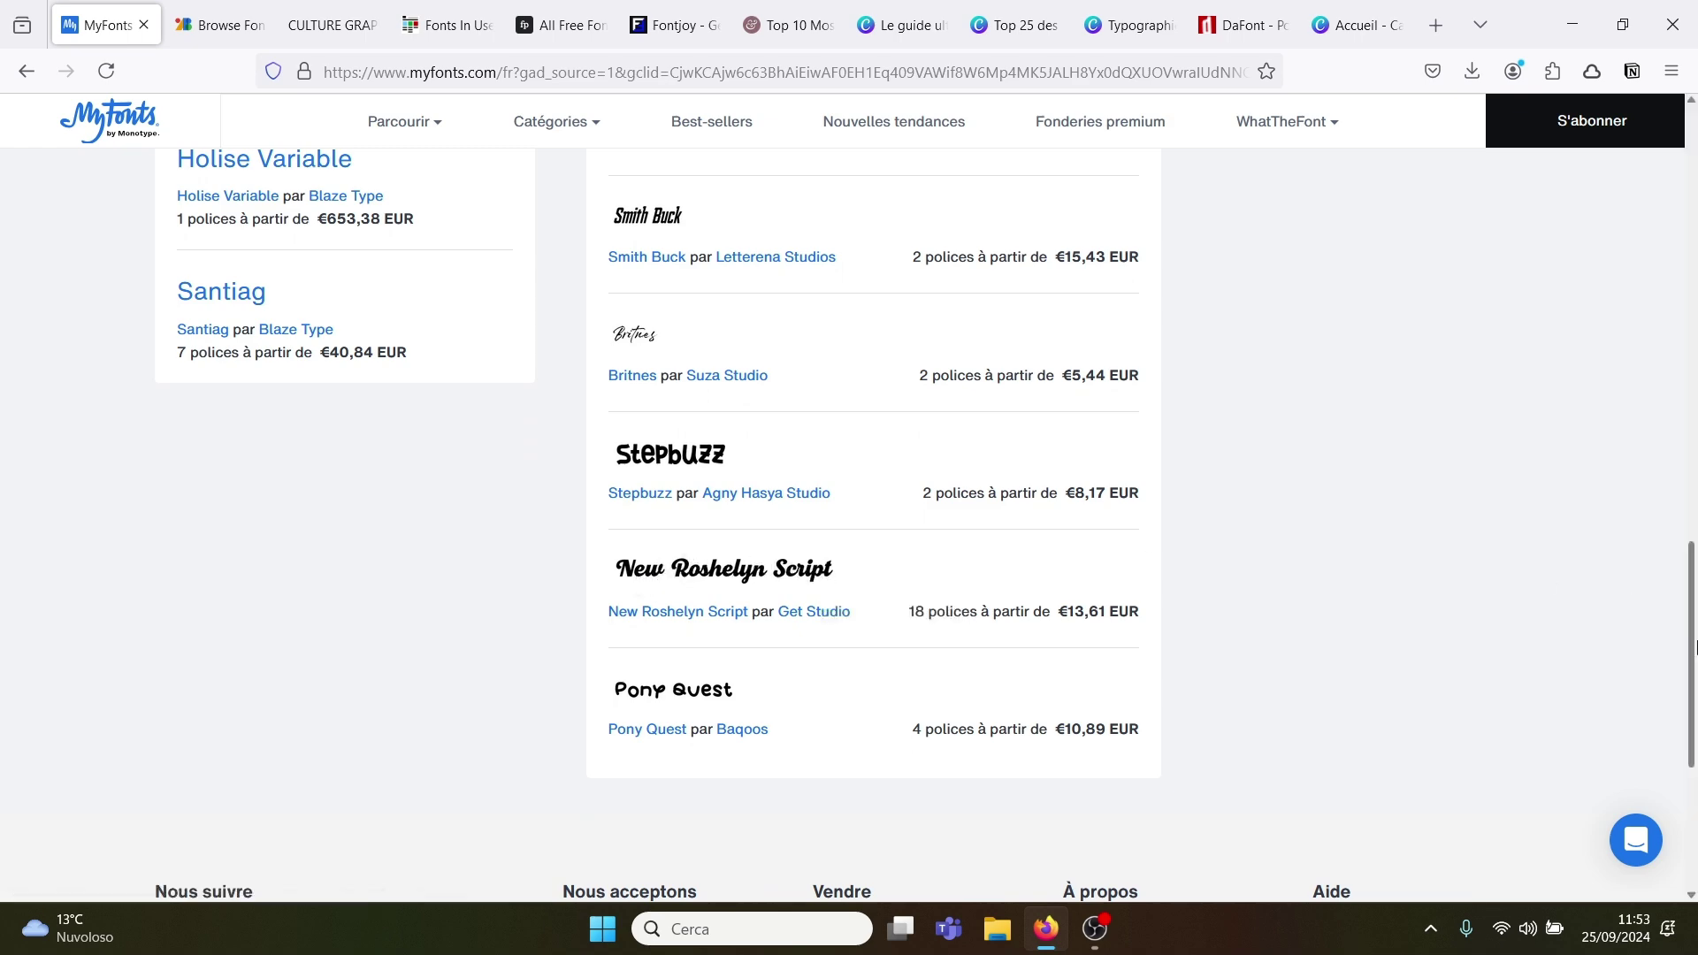
drag(1691, 647, 1691, 366)
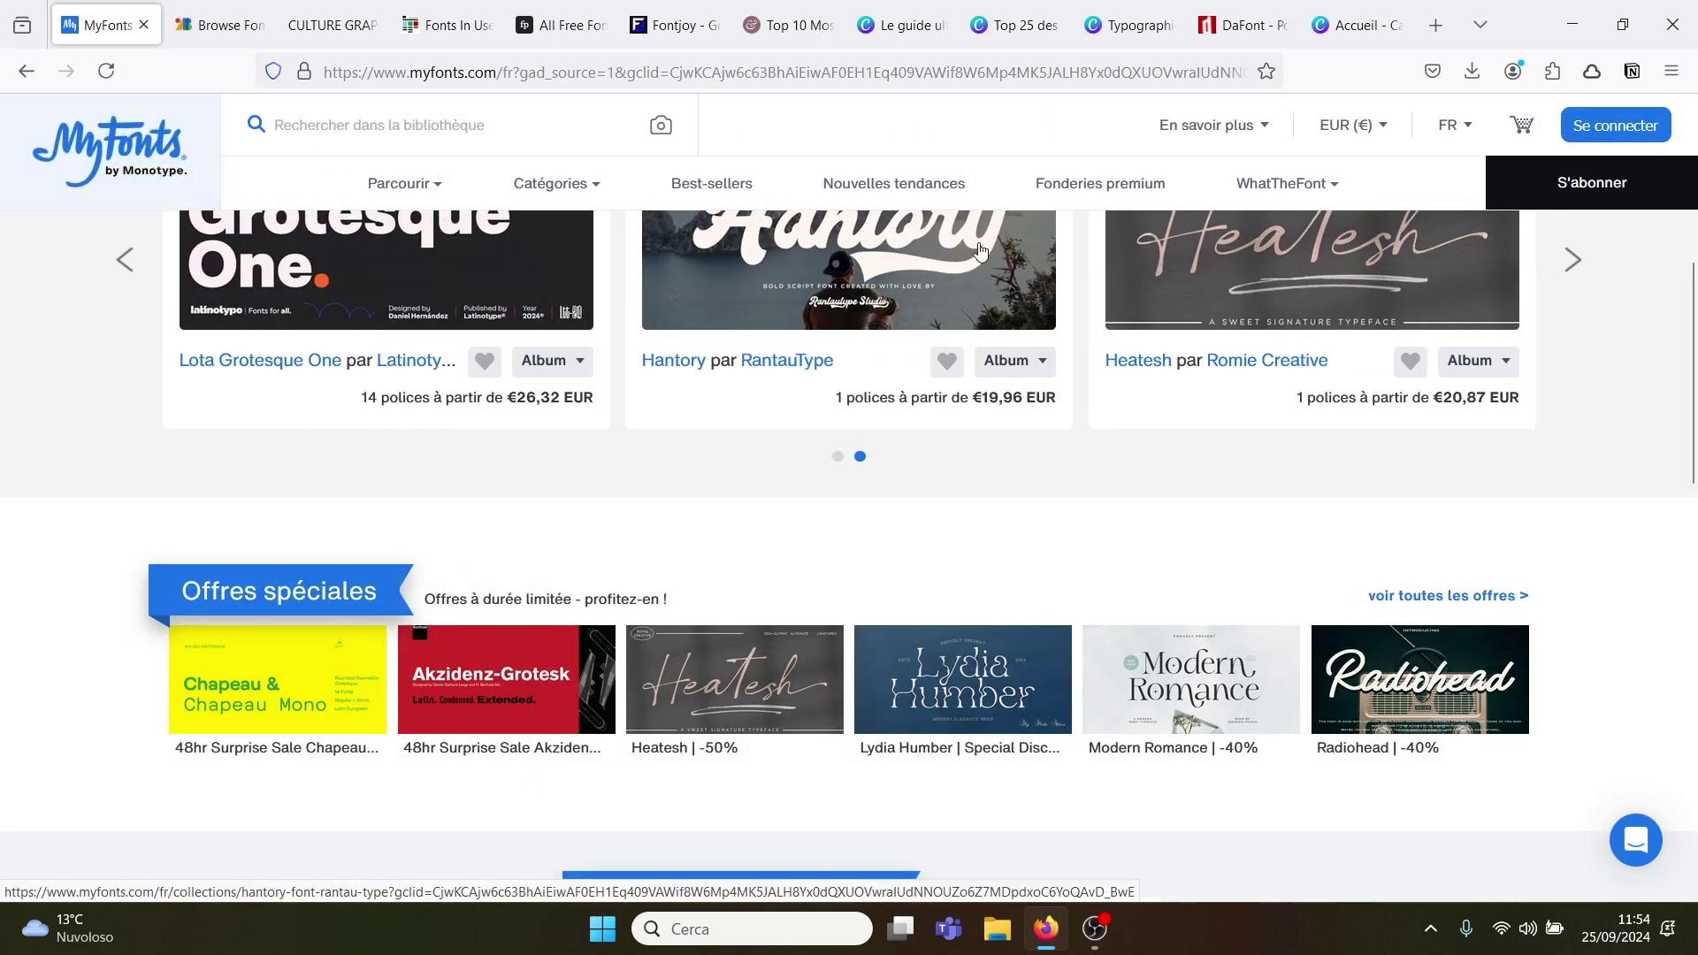
scroll(1018, 431, down, 6)
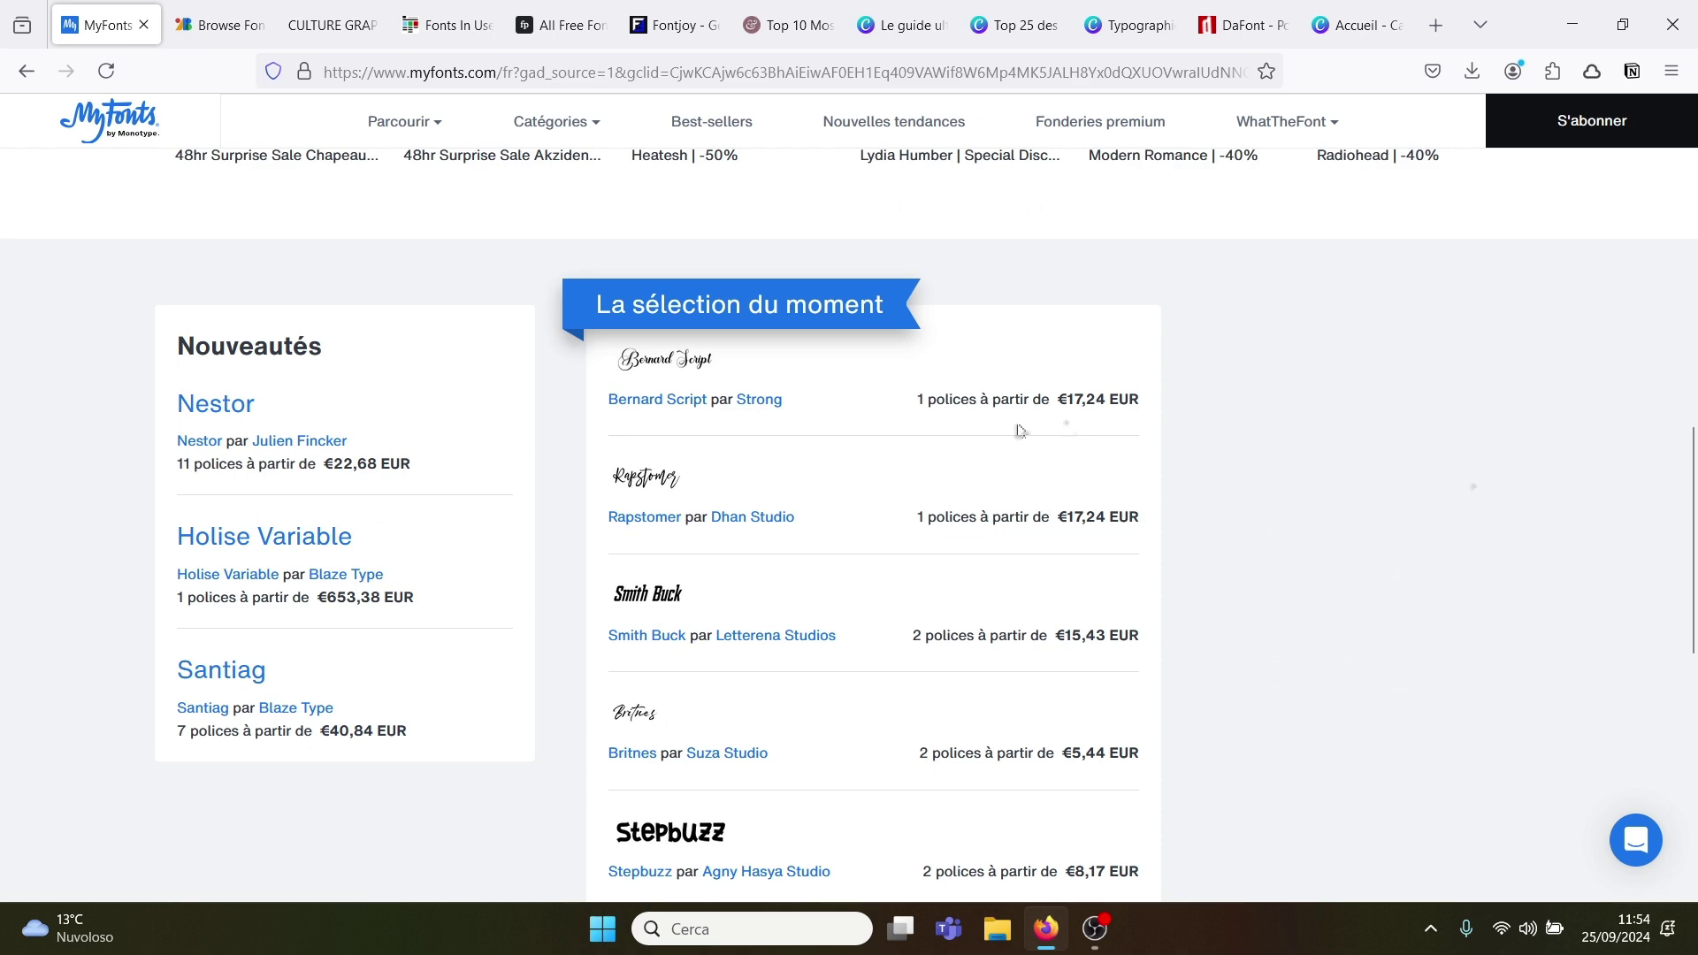
Step: Switch to the Google Fonts page and browse the list of font families
click(142, 26)
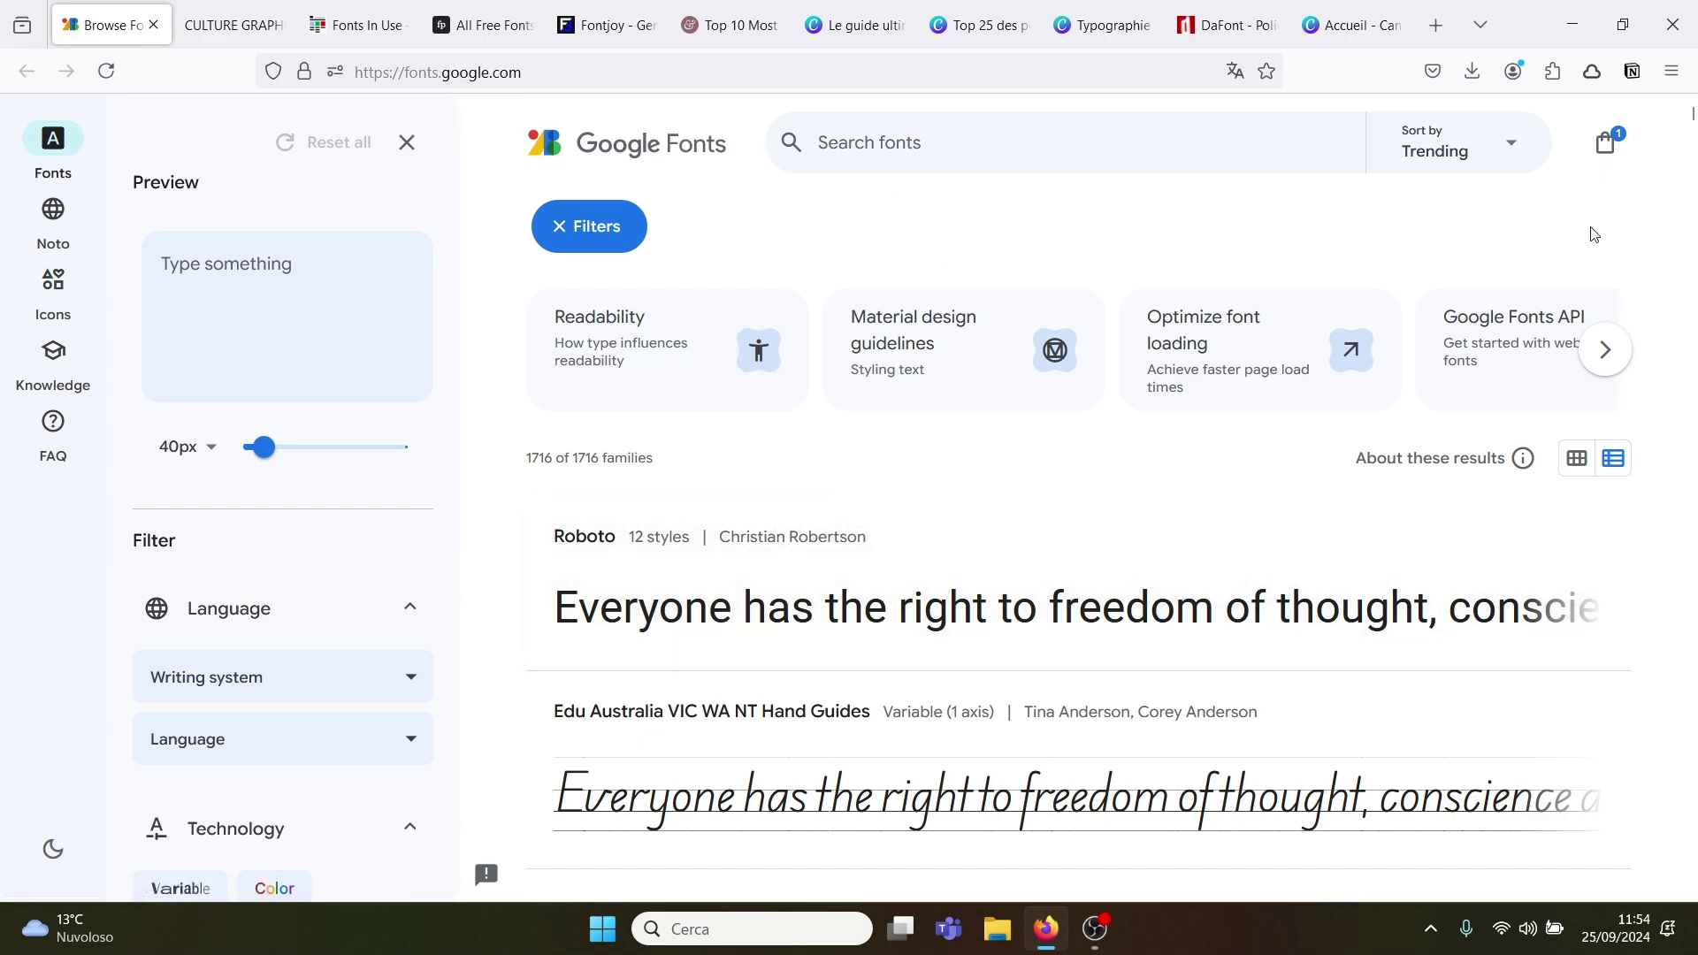
drag(1693, 118, 1695, 136)
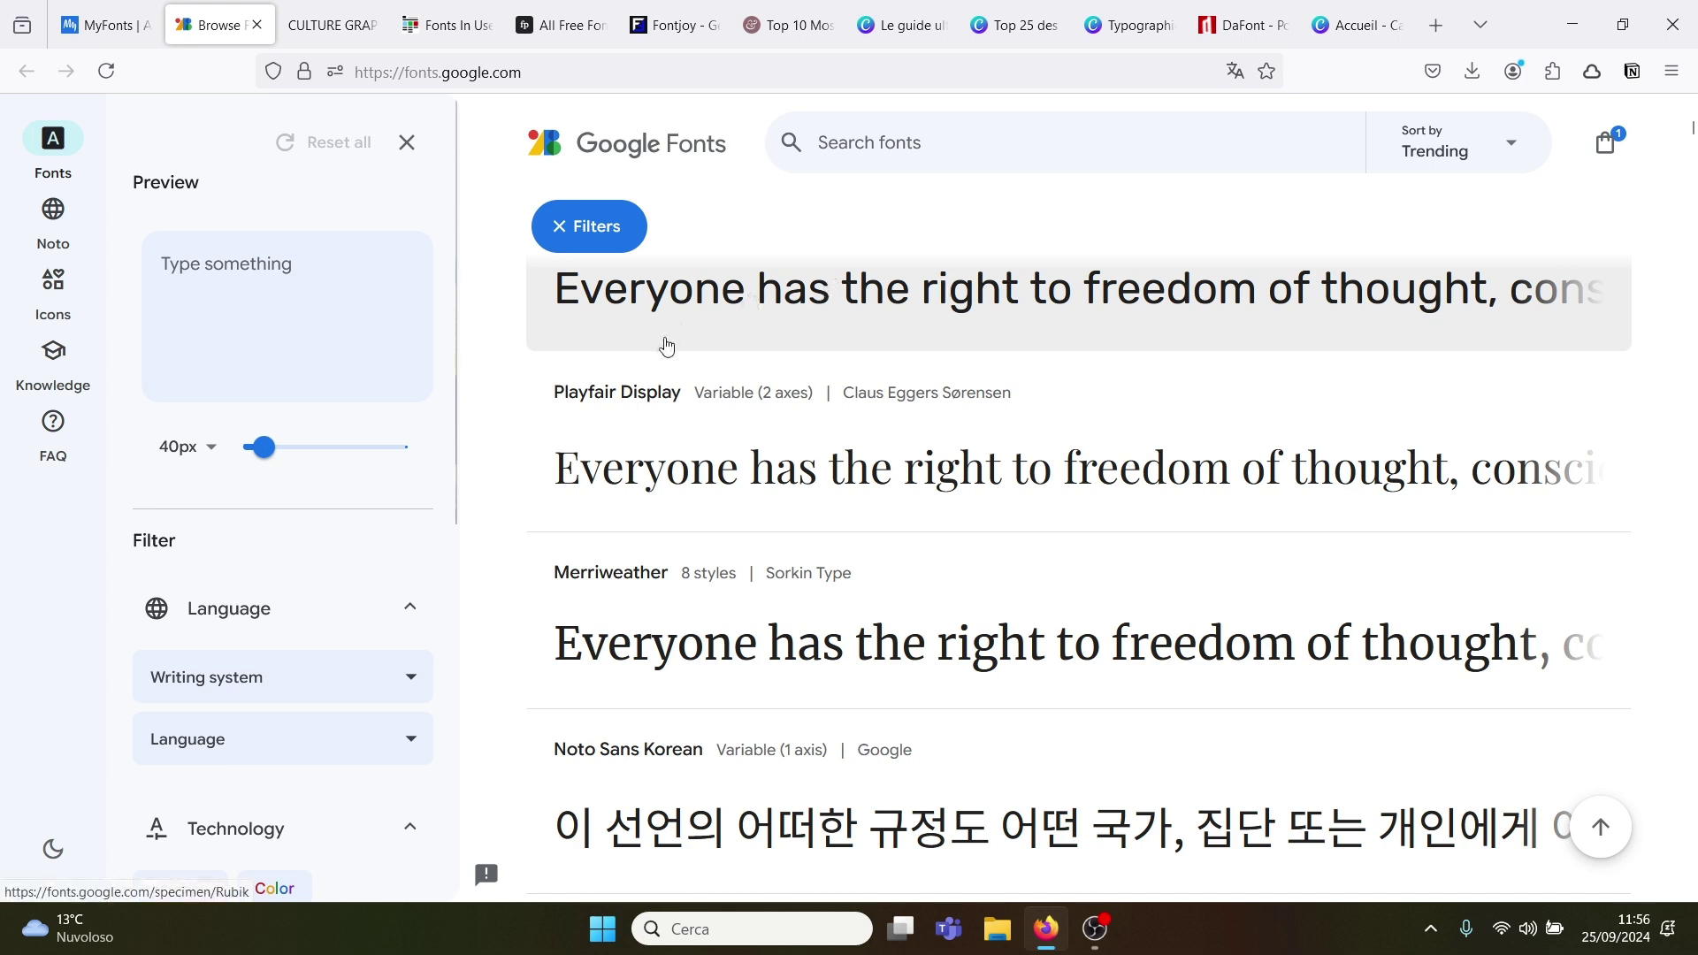
Step: Open the "classifications typographiques" page and examine the Thibaudeau classification and its detailed table of serif types
click(323, 20)
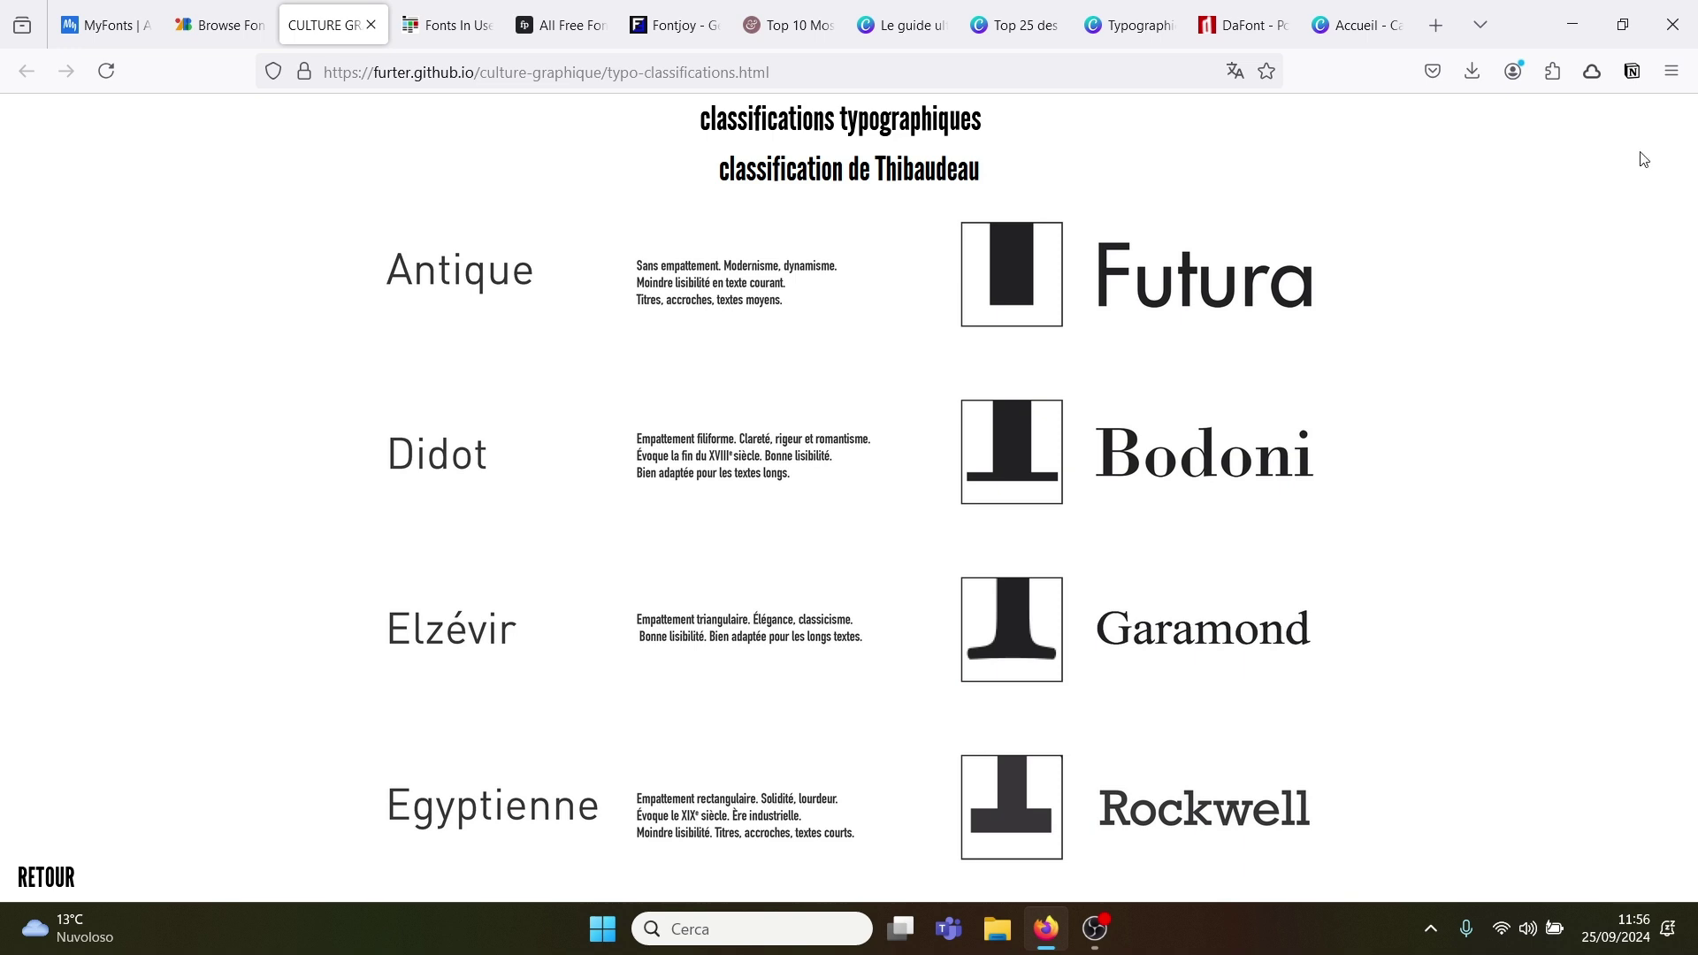
drag(1697, 145, 1696, 142)
drag(713, 169, 993, 168)
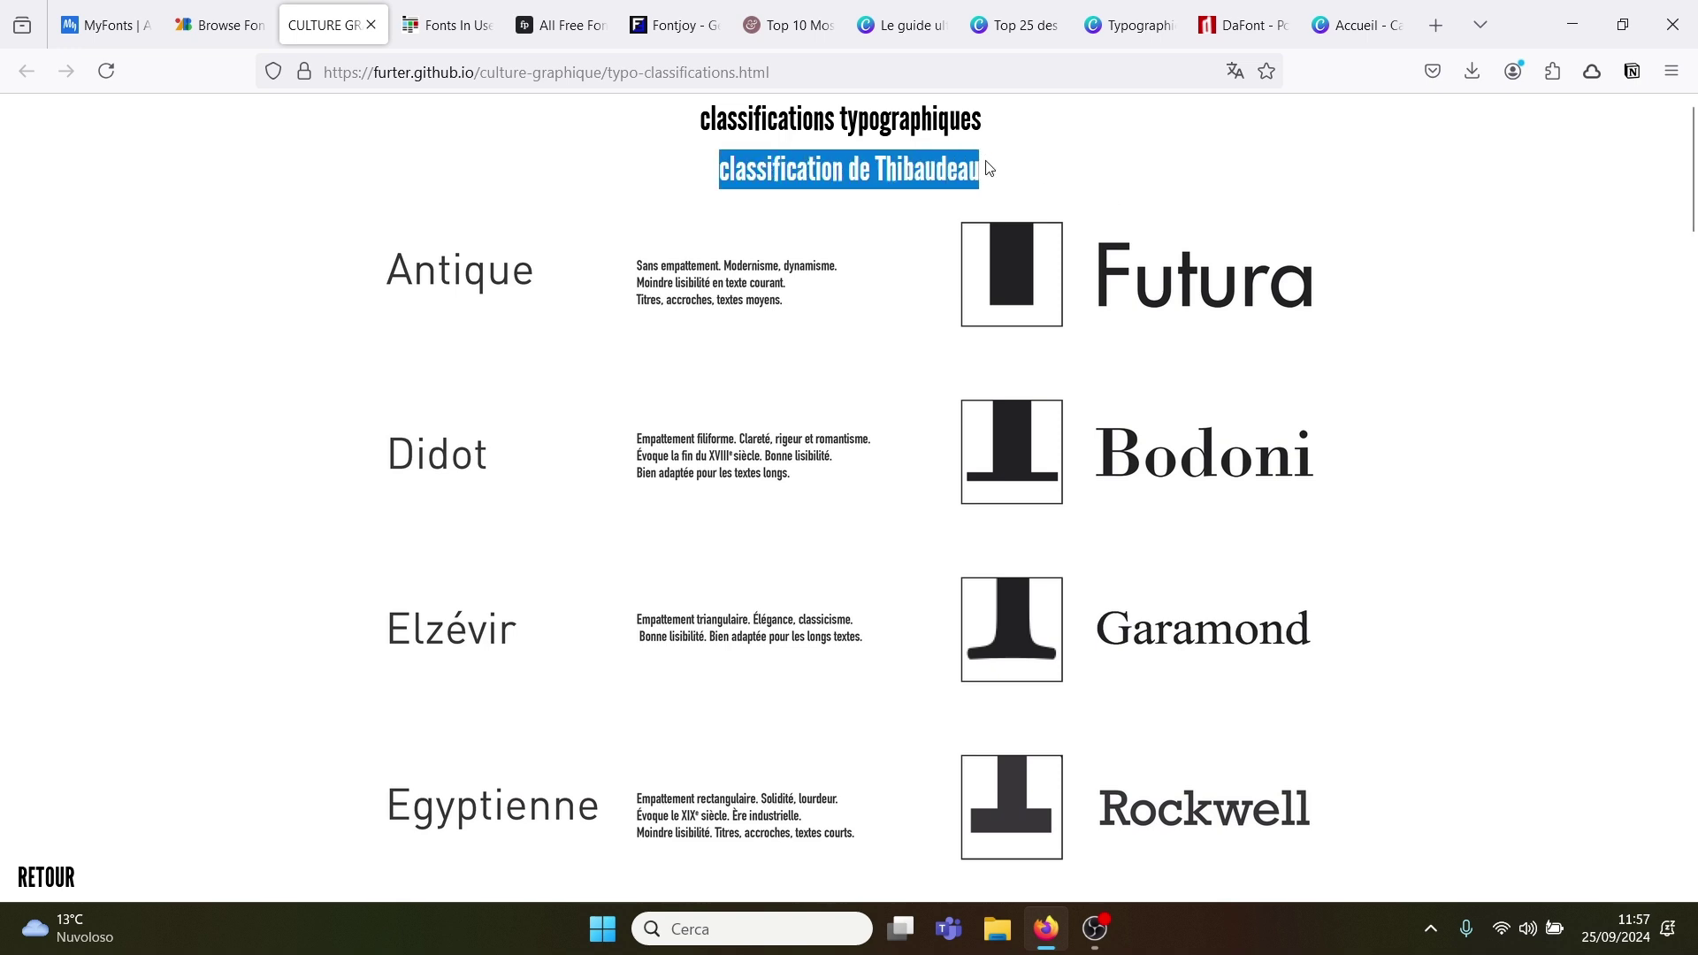
click(1001, 165)
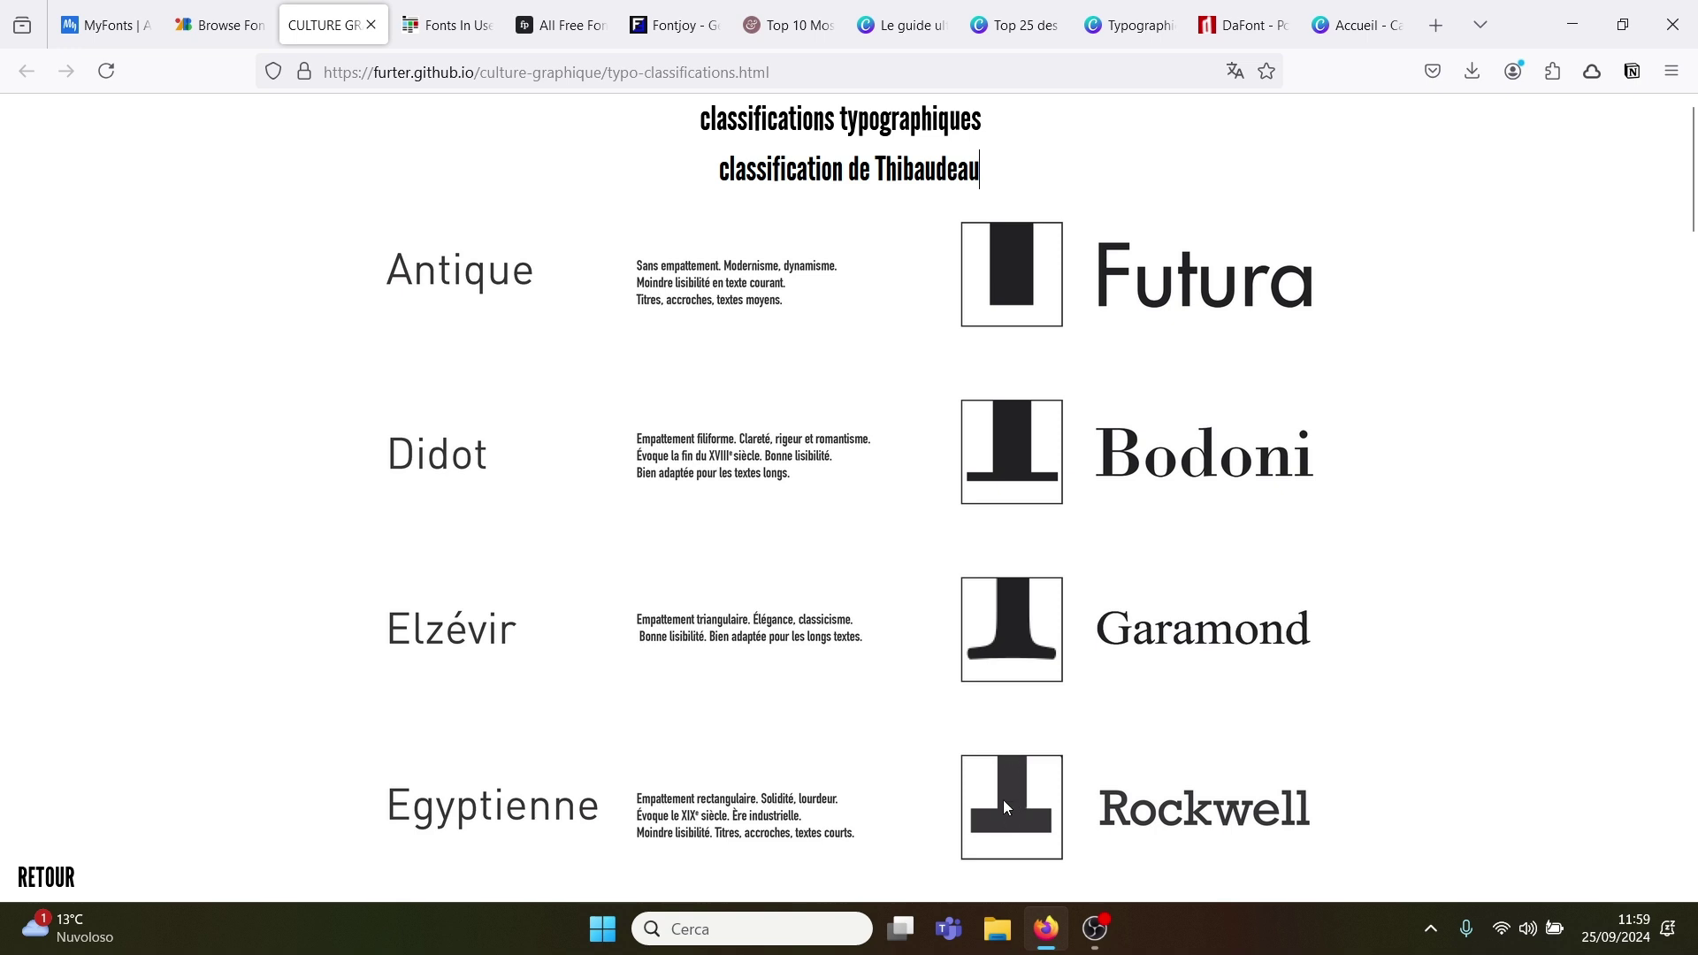
drag(1692, 209, 1681, 342)
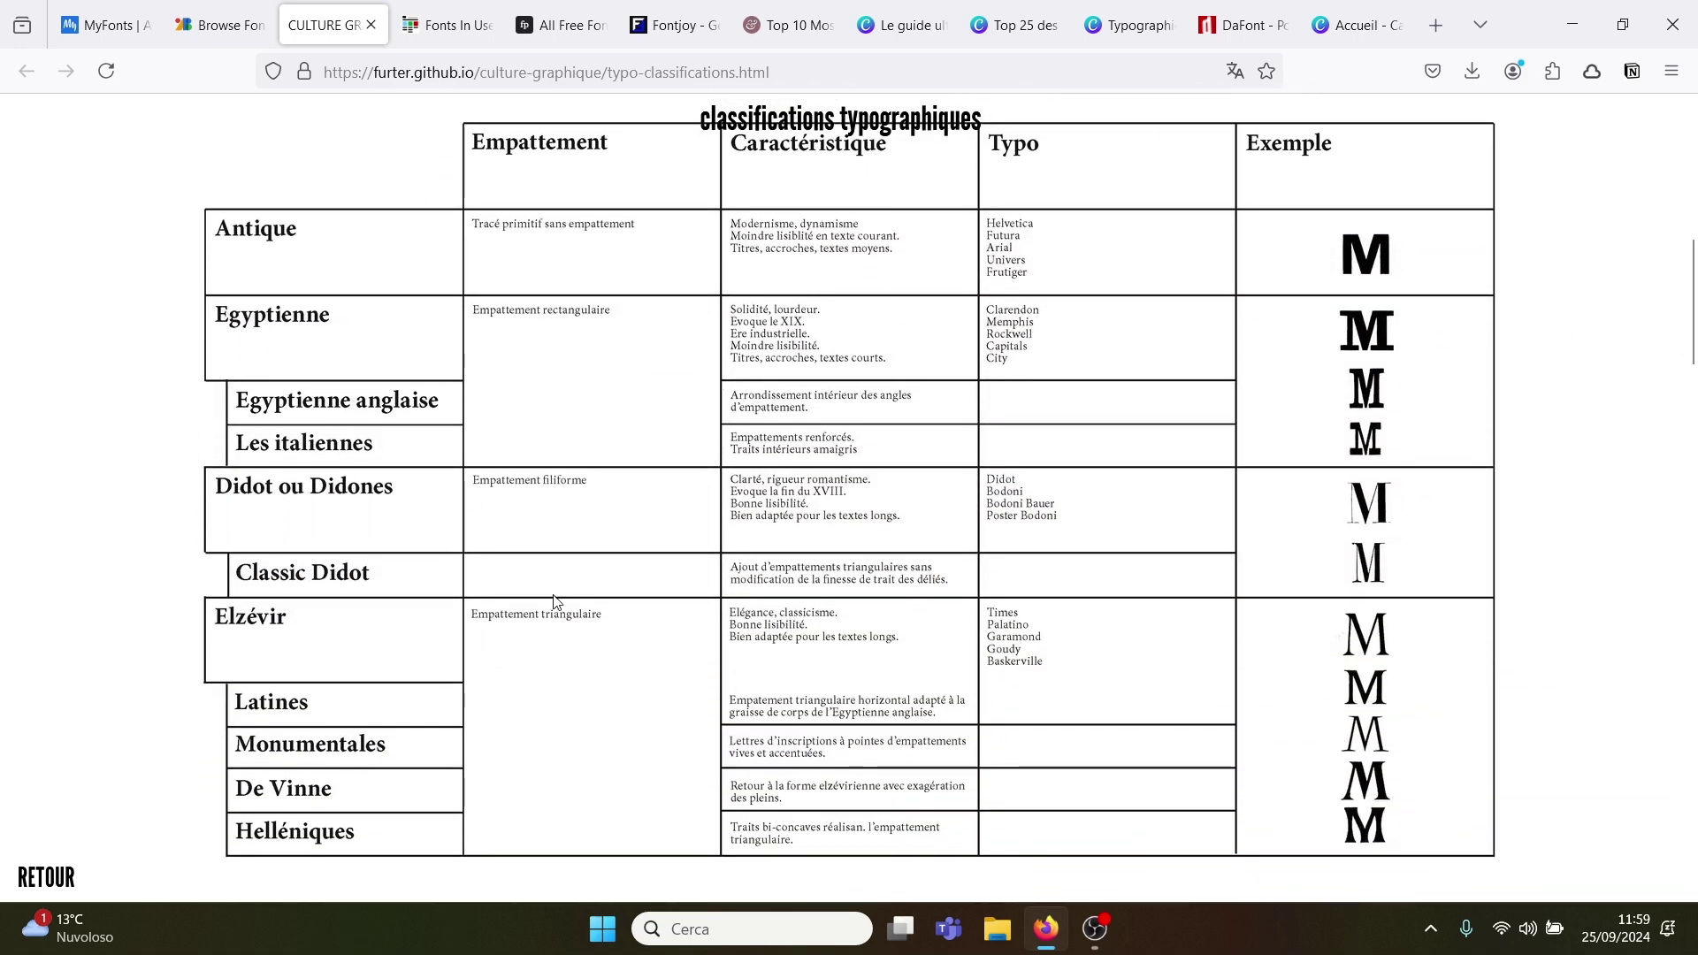
drag(1691, 347, 1691, 126)
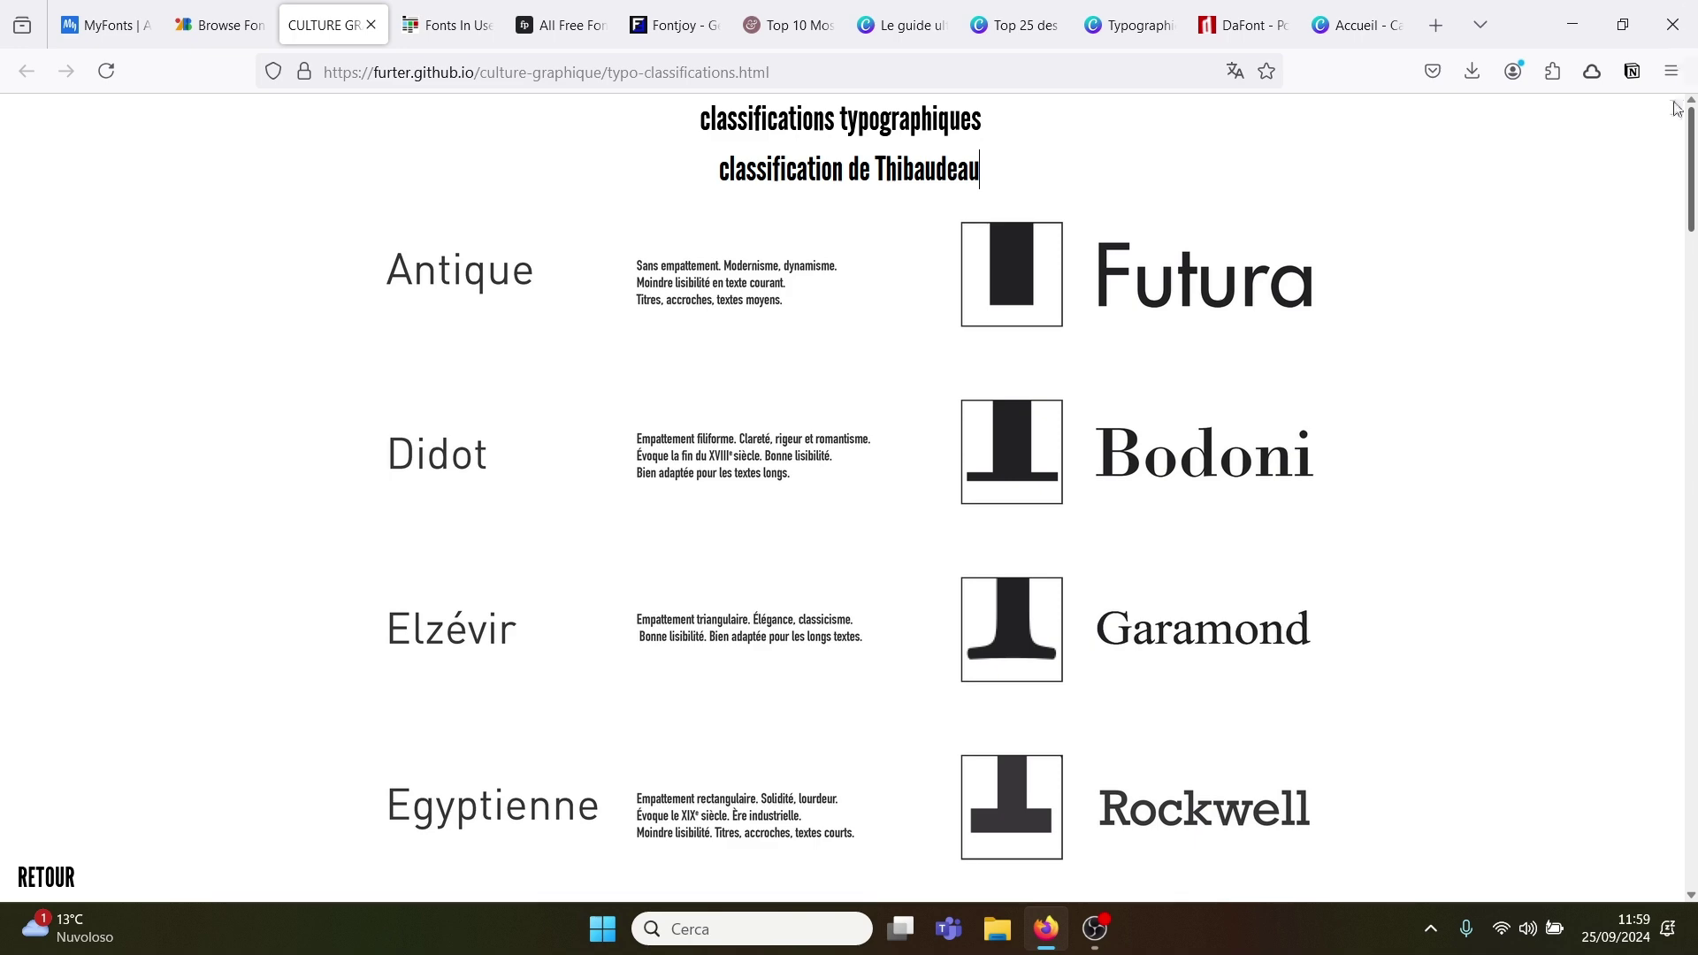
Step: Examine the Lures and Novarese classifications and the historical timeline on the typographic classifications page
drag(1691, 177, 1691, 460)
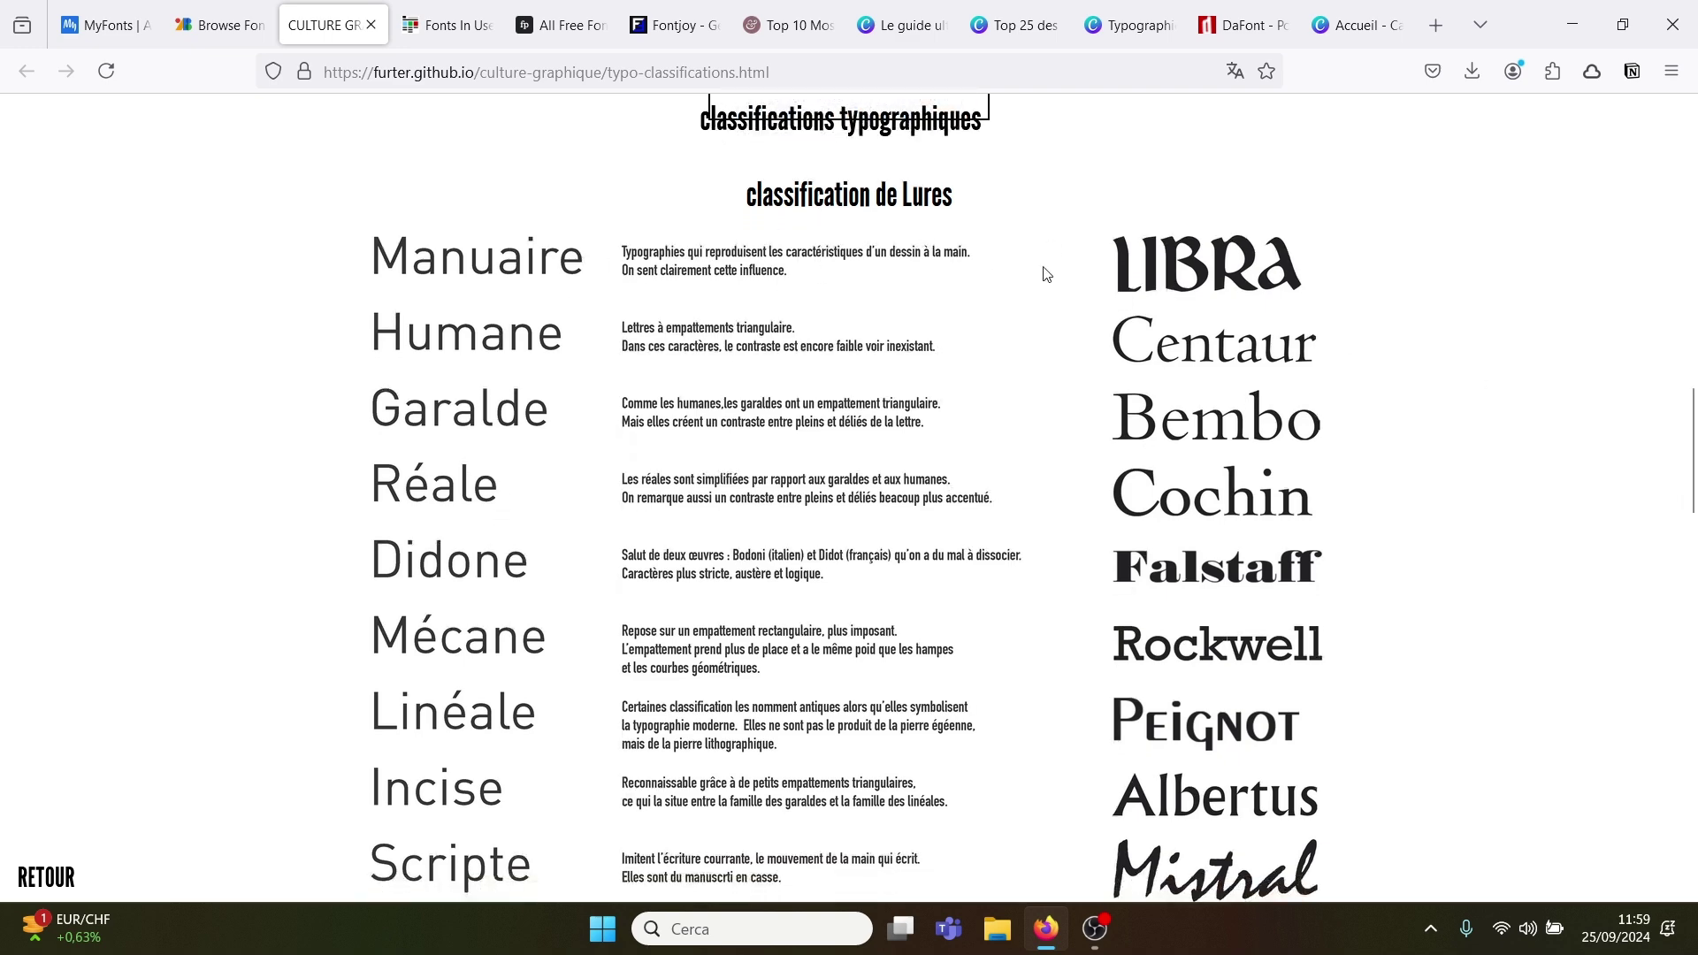
drag(1691, 412, 1671, 553)
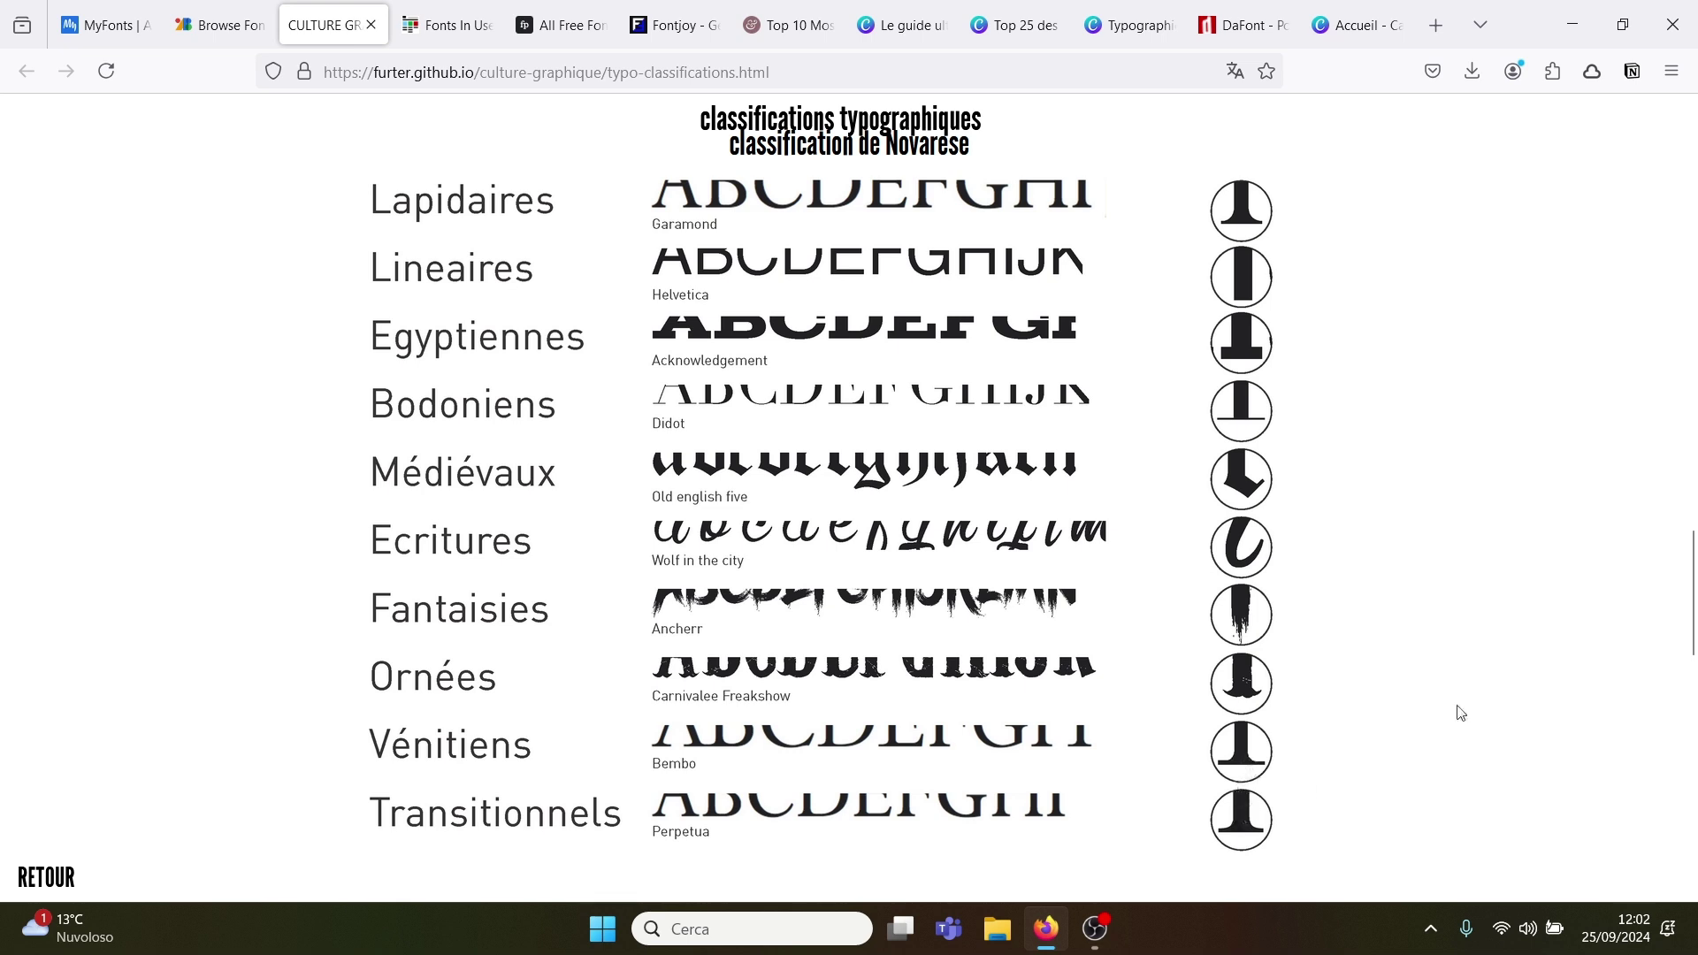
drag(1690, 608, 1683, 855)
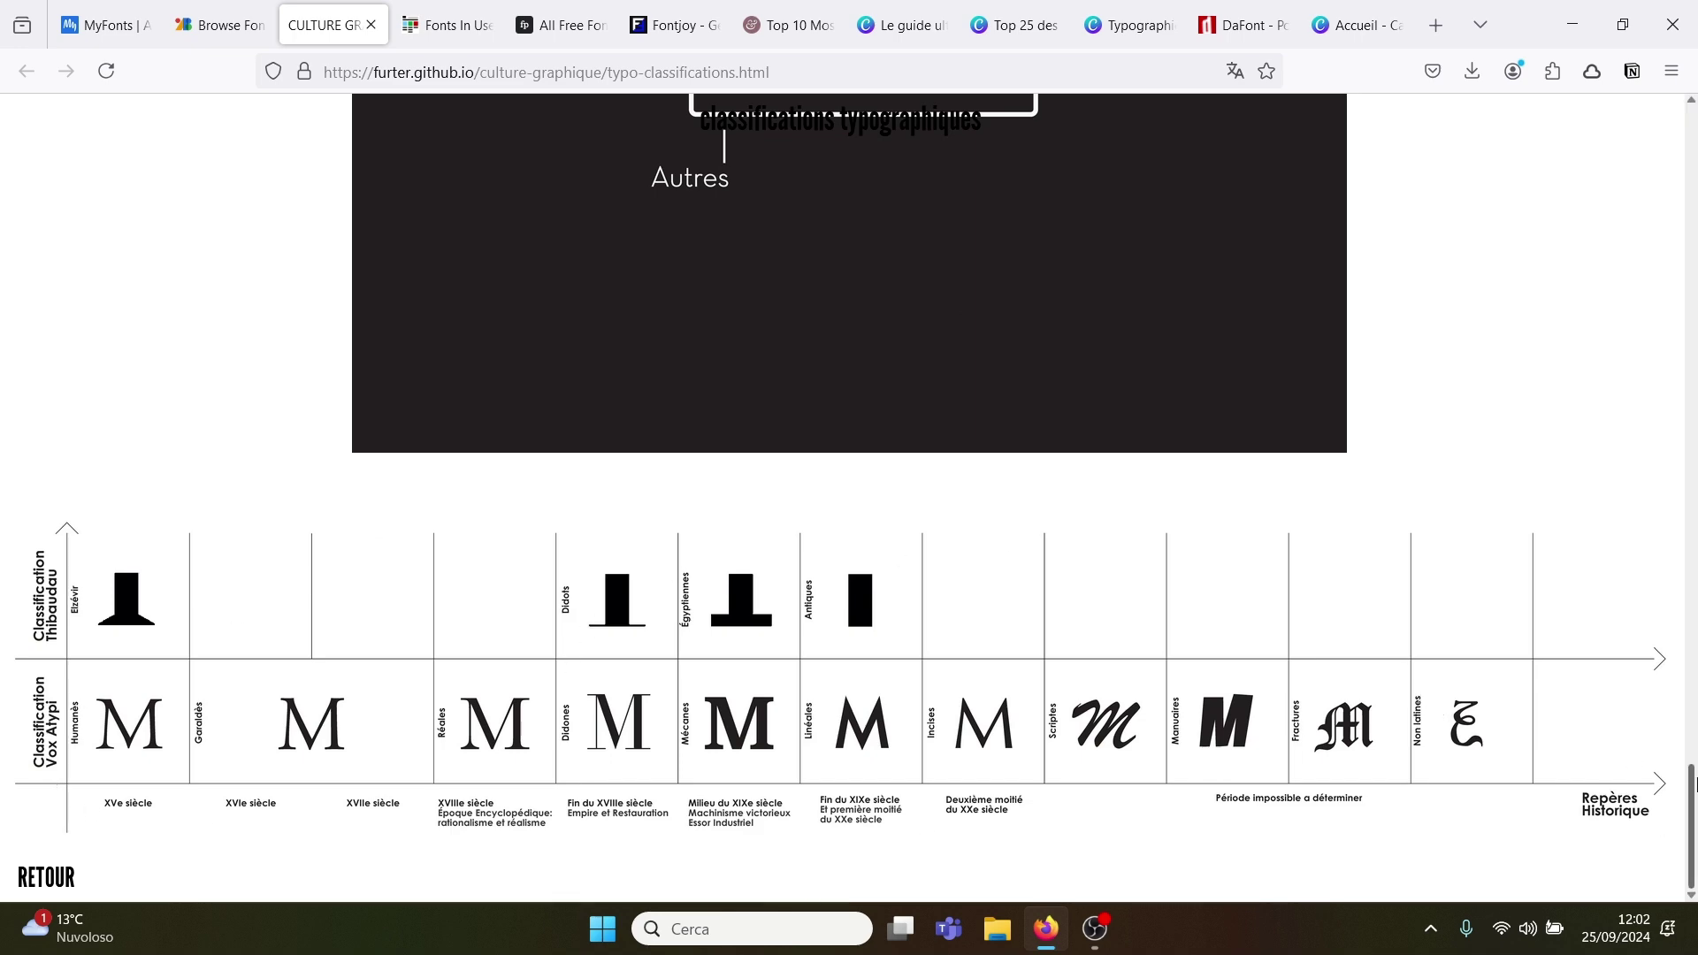
drag(1693, 785, 1693, 410)
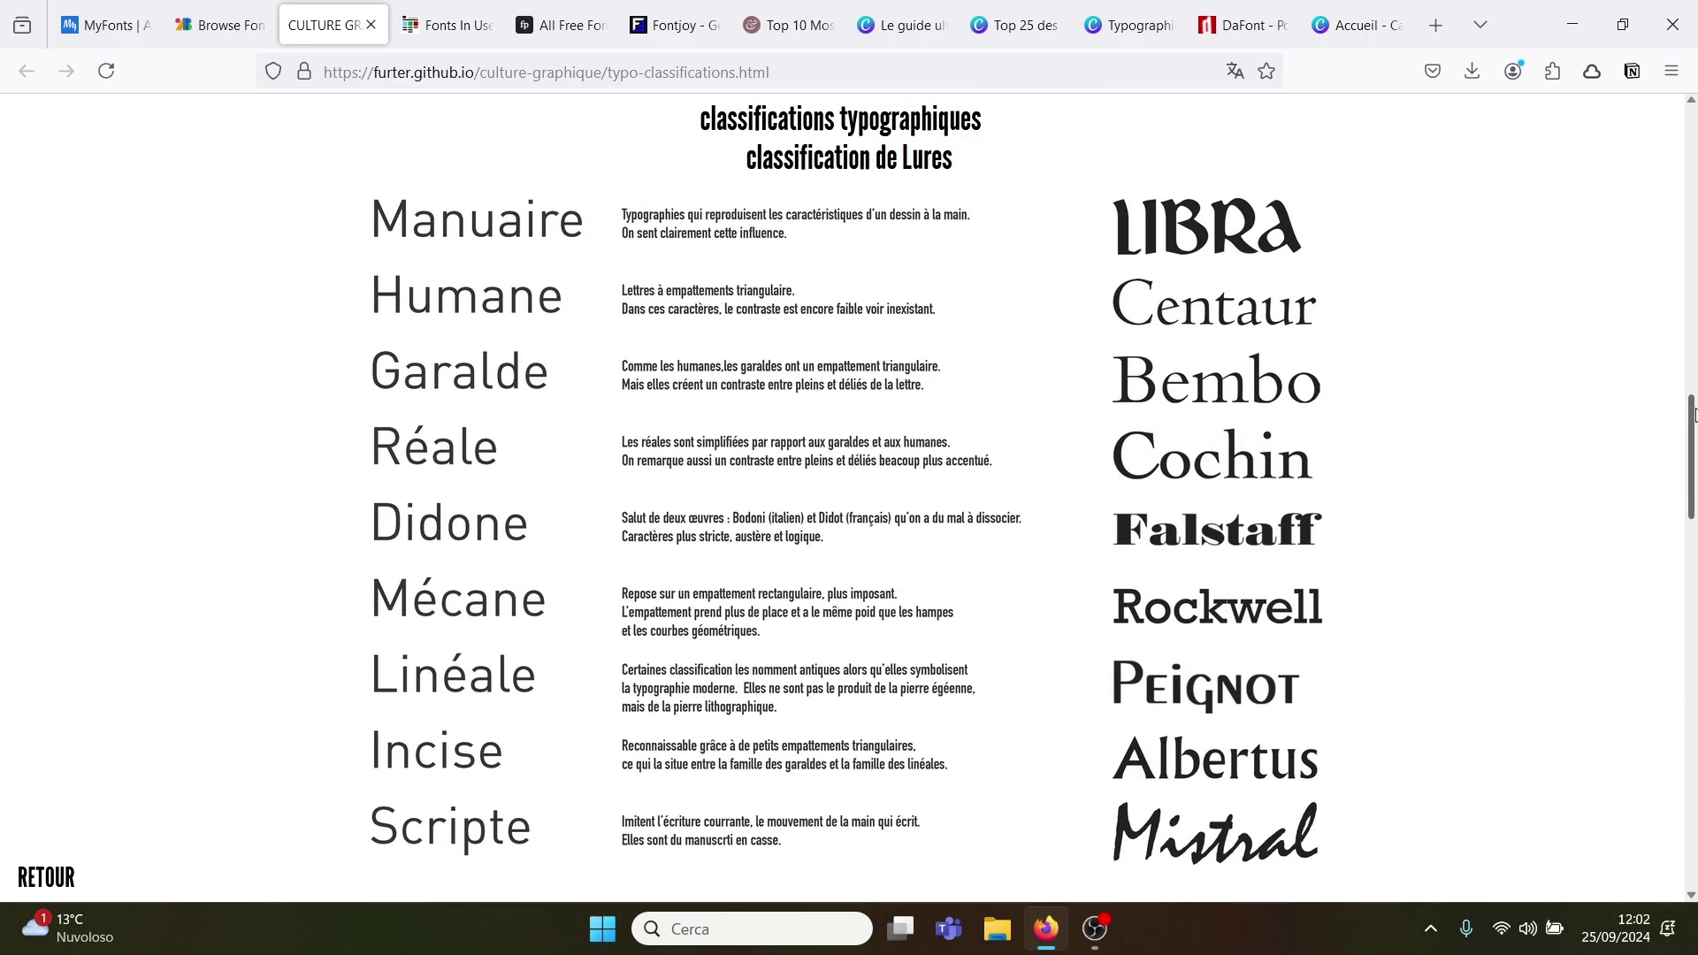
mouse_move(1694, 414)
mouse_down()
mouse_move(1685, 366)
mouse_move(1672, 423)
mouse_up()
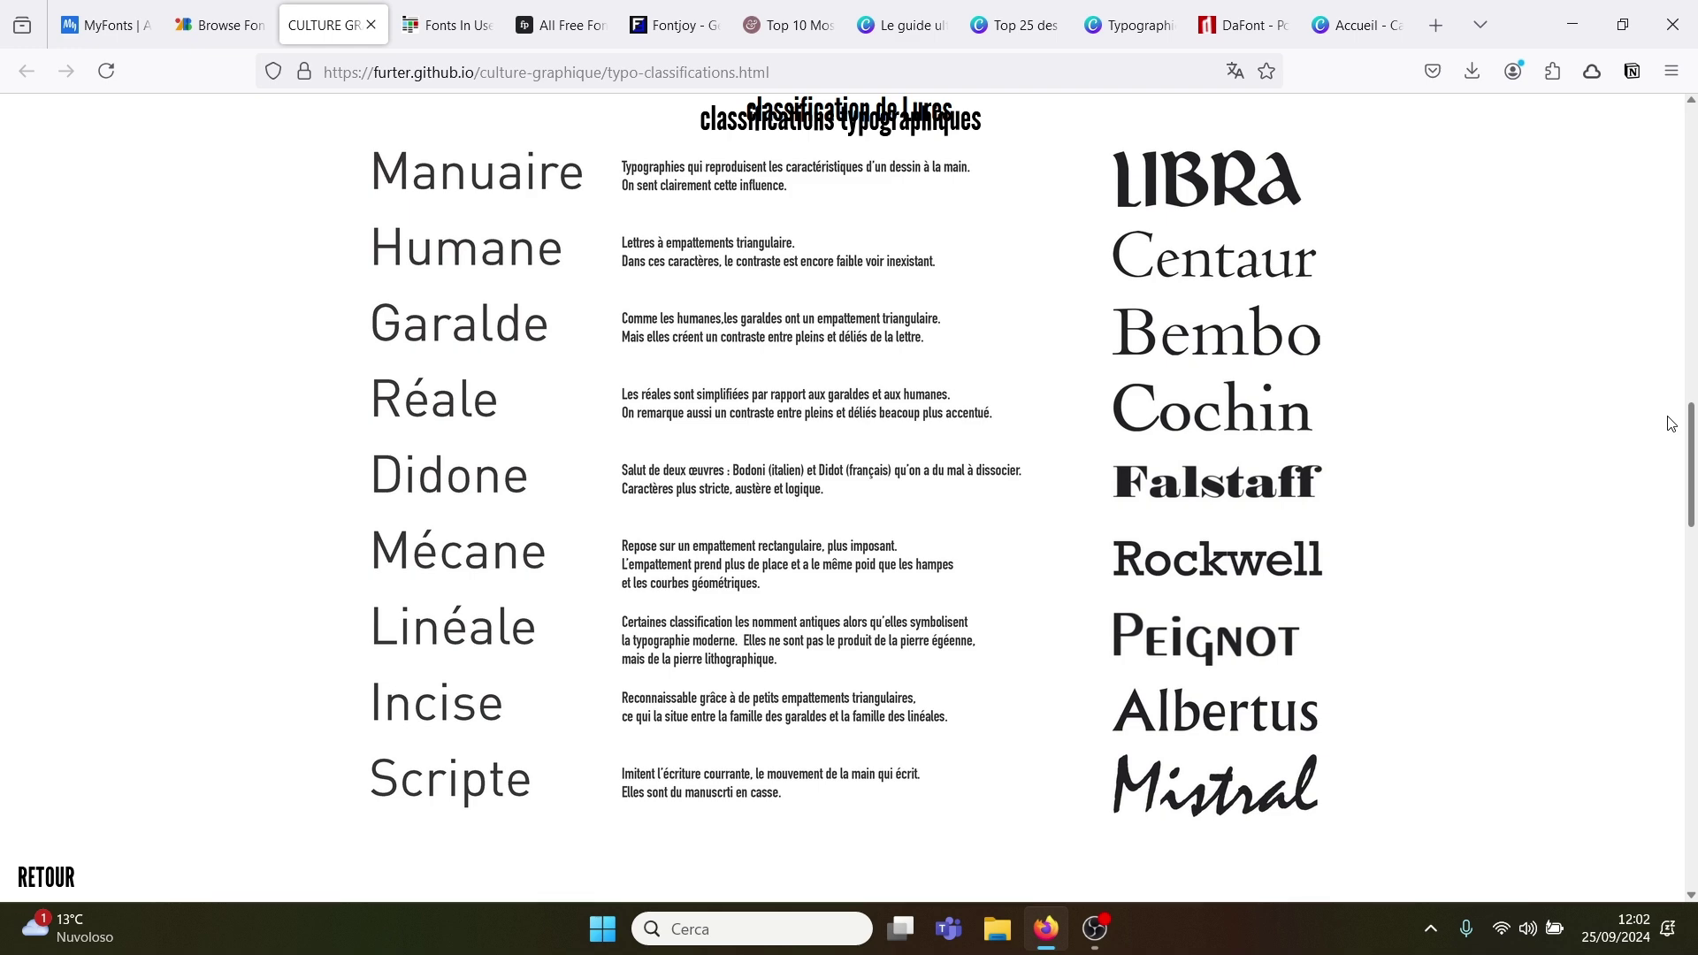
drag(1688, 440, 1681, 575)
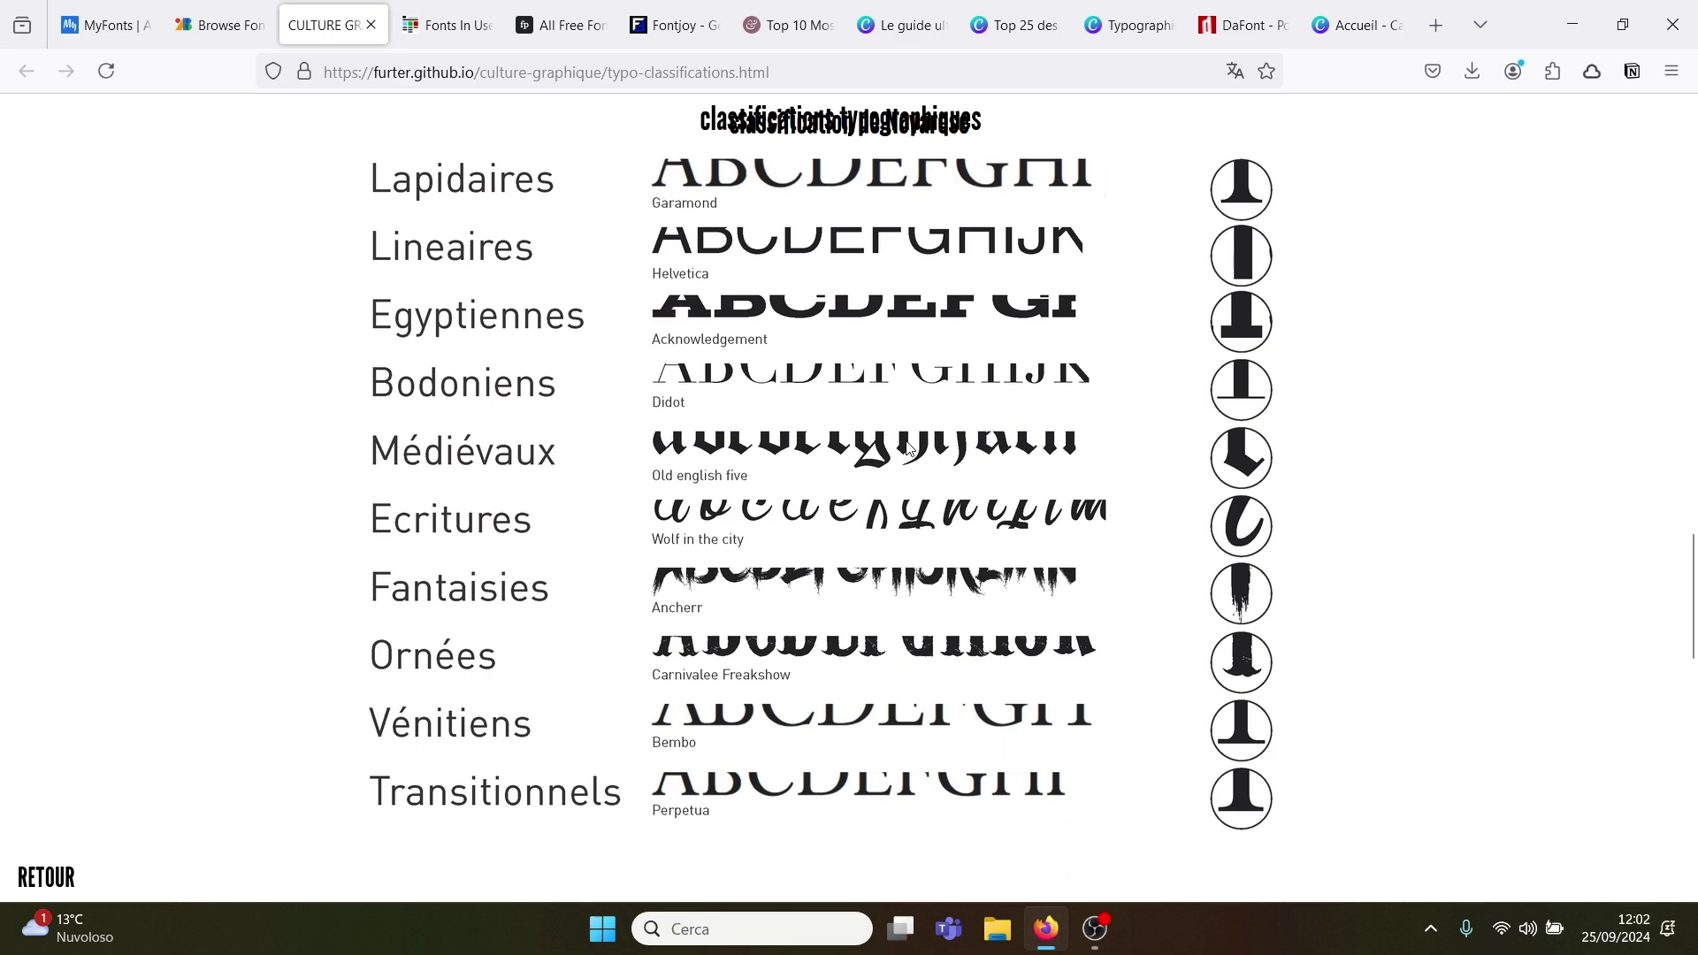
Step: Switch to the Fonts In Use site, show the Kids topic and browse its gallery of projects and typefaces
click(468, 9)
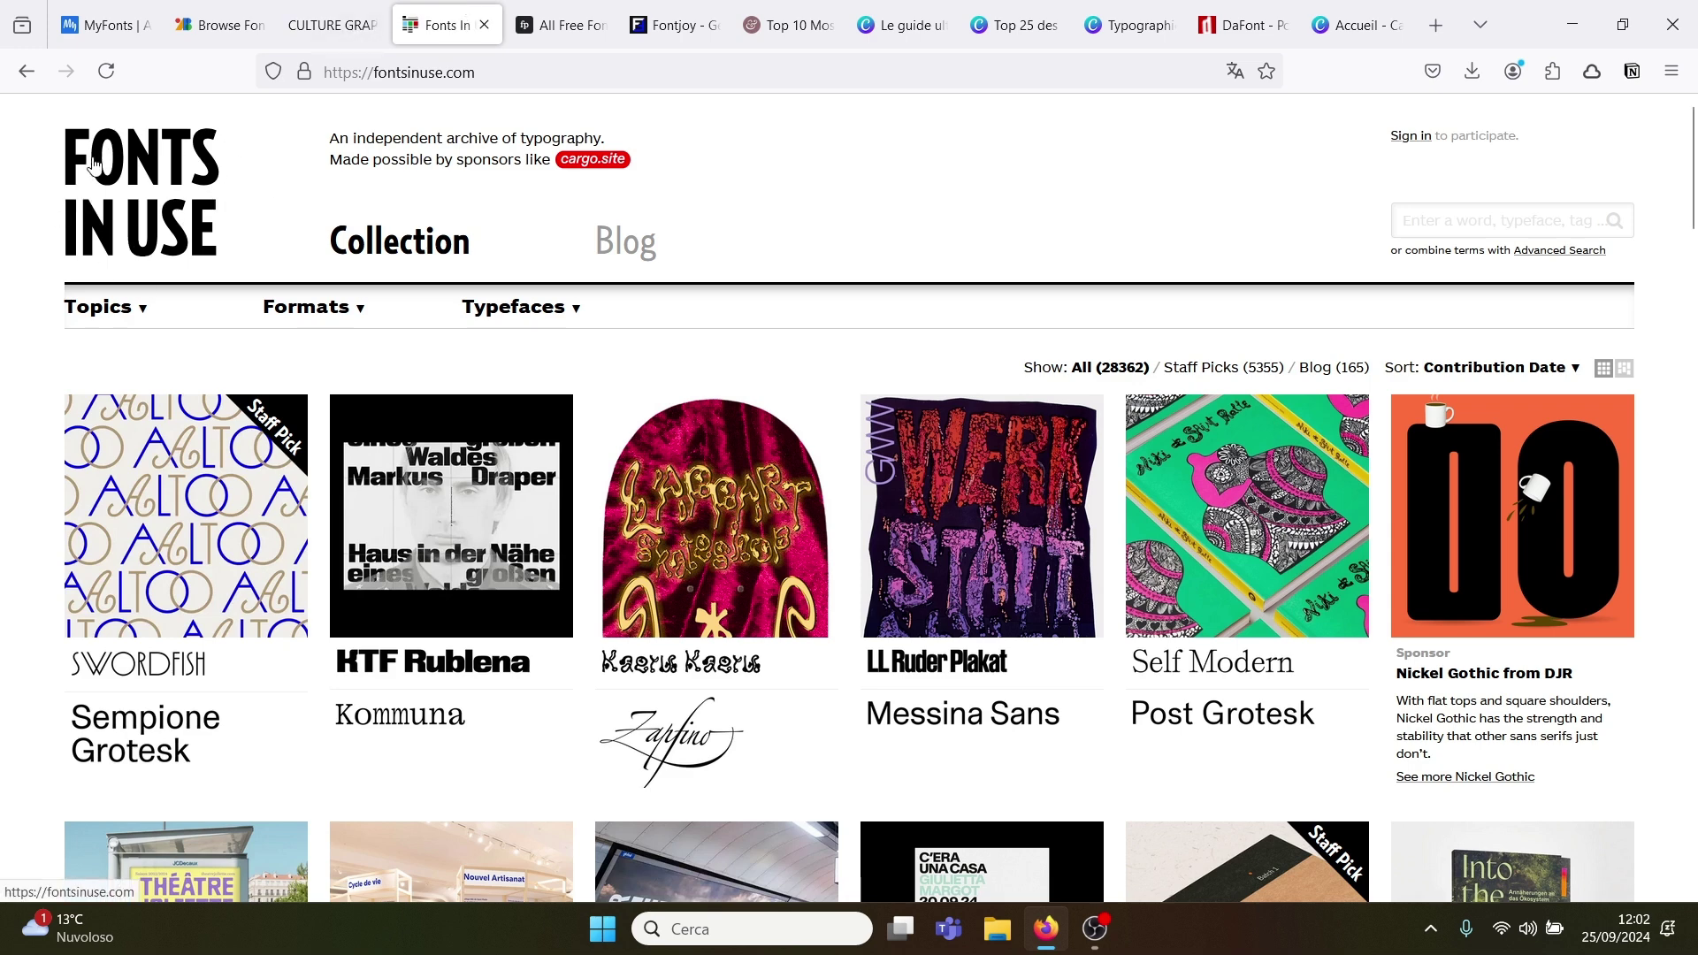
click(137, 309)
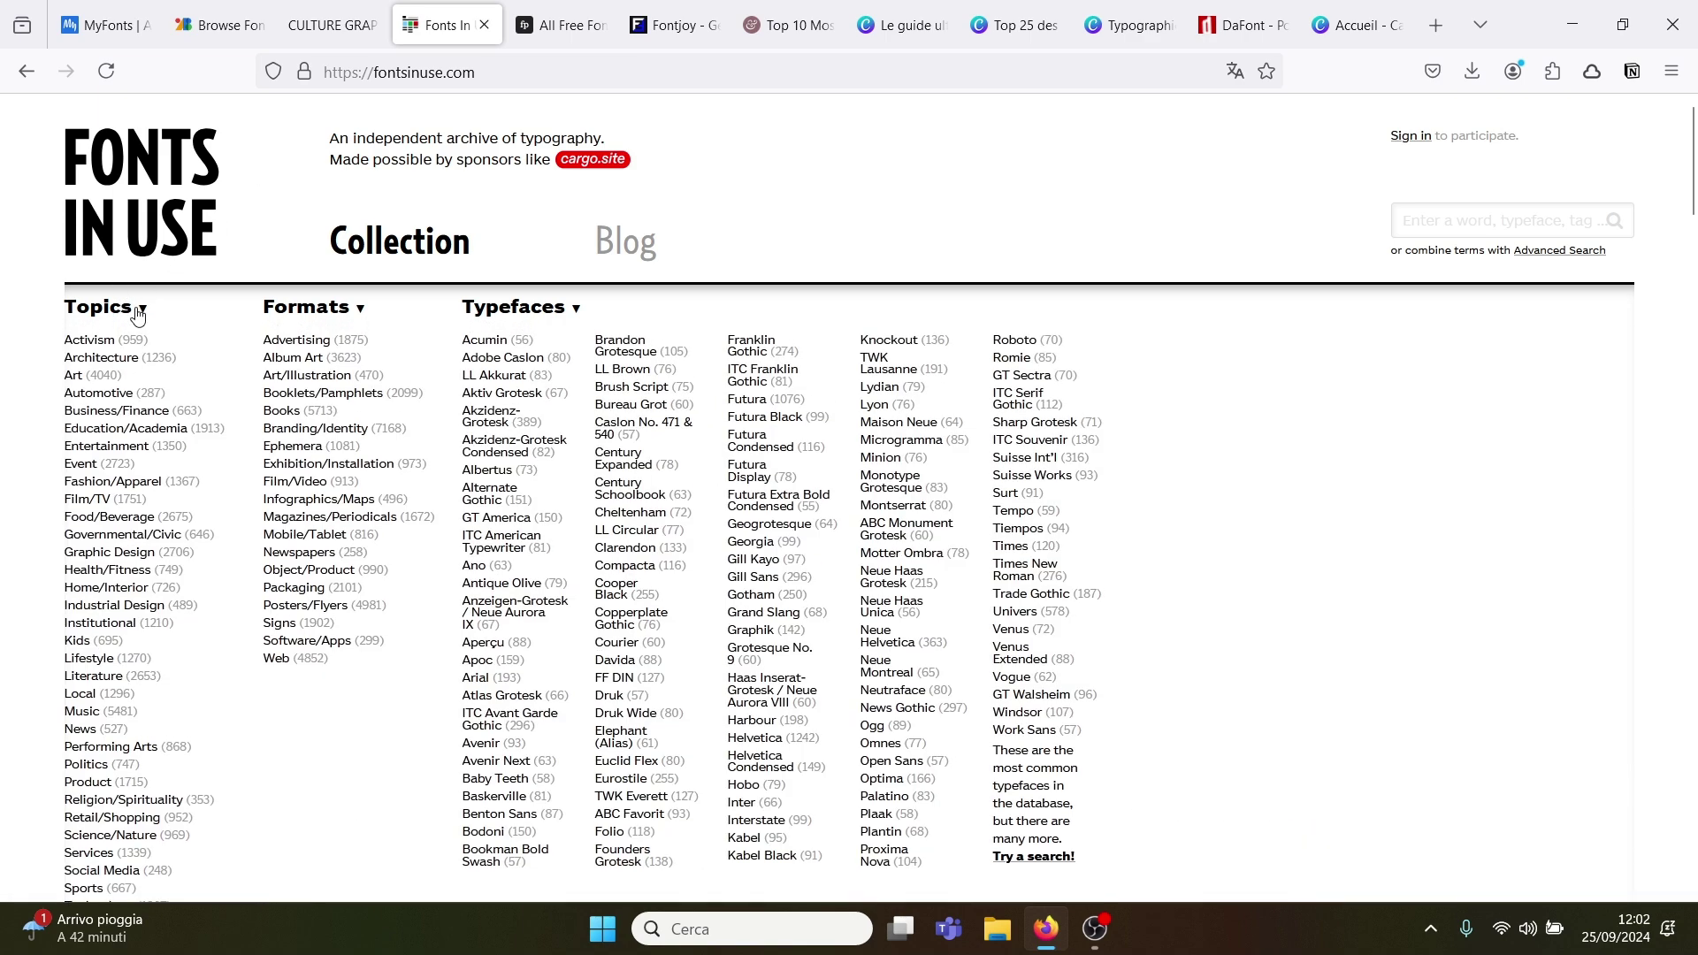
click(570, 306)
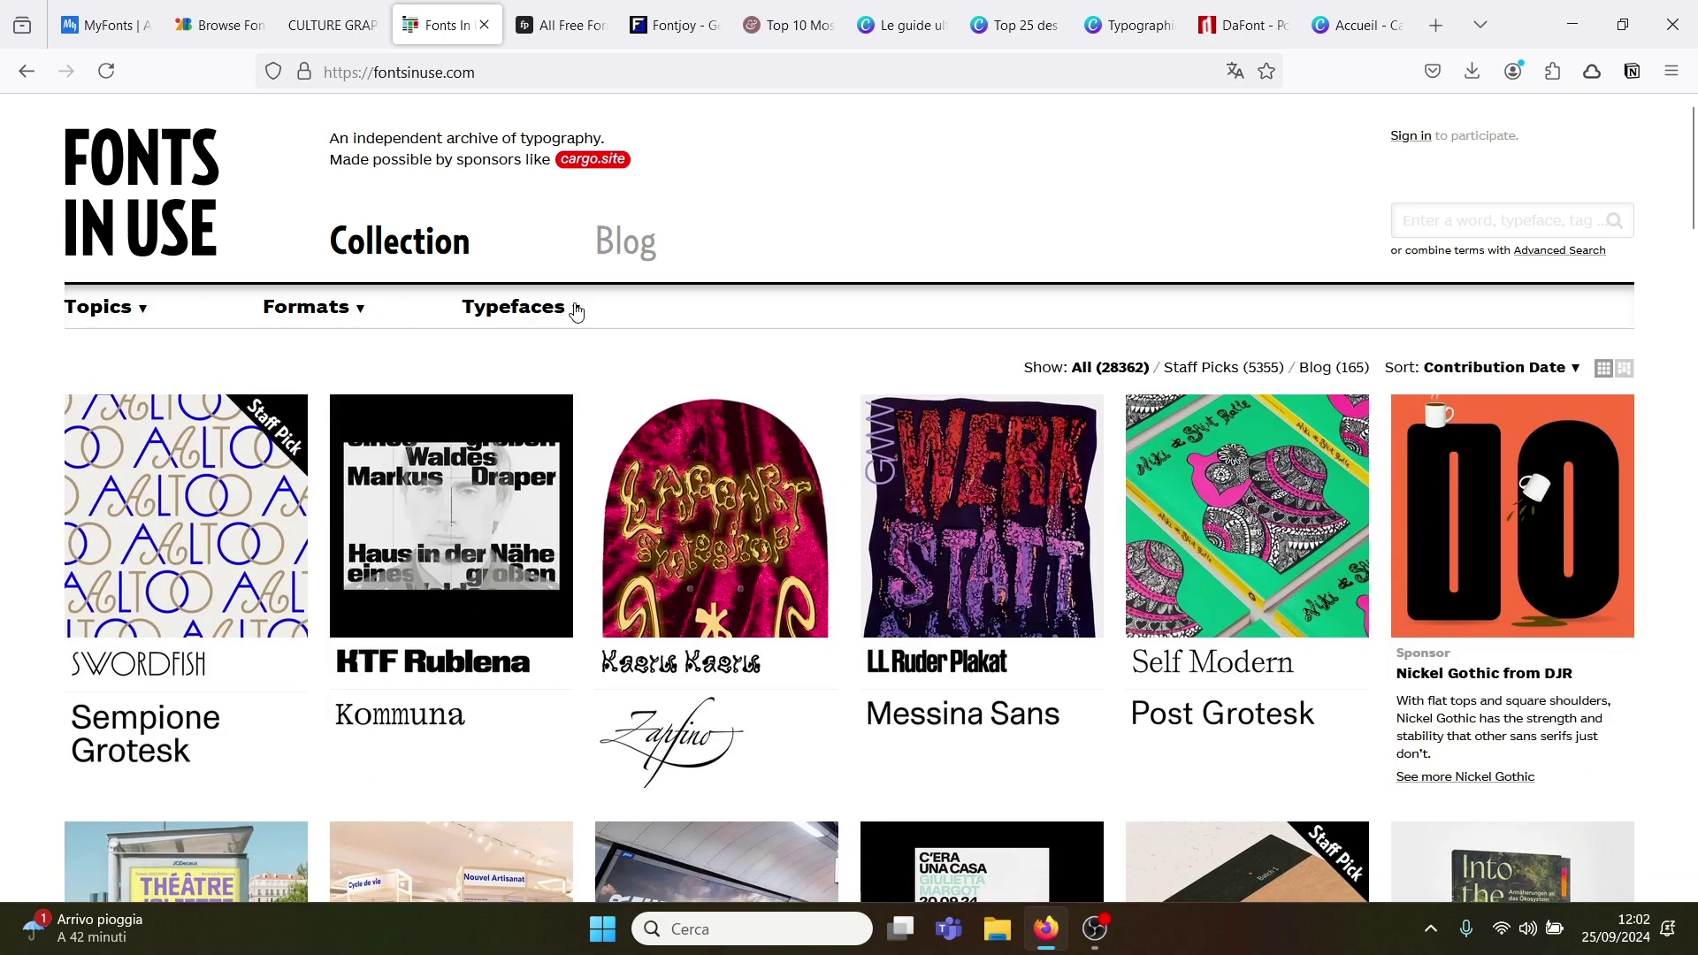
click(576, 309)
click(496, 308)
click(363, 314)
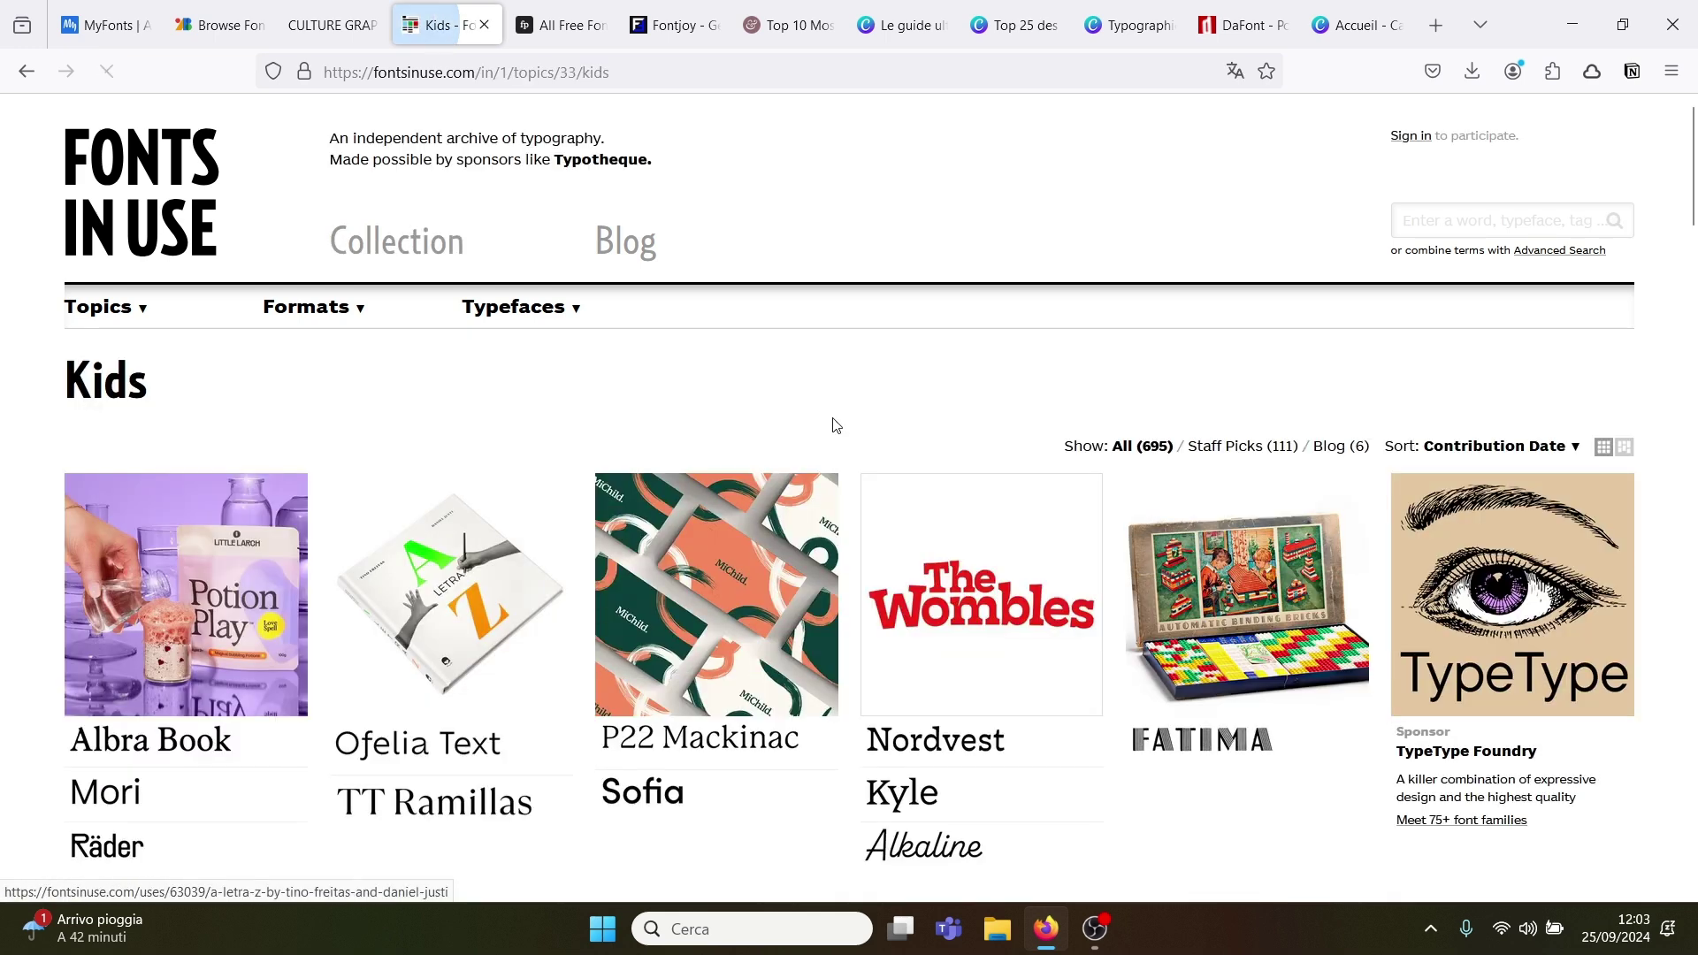
drag(1695, 189, 1688, 303)
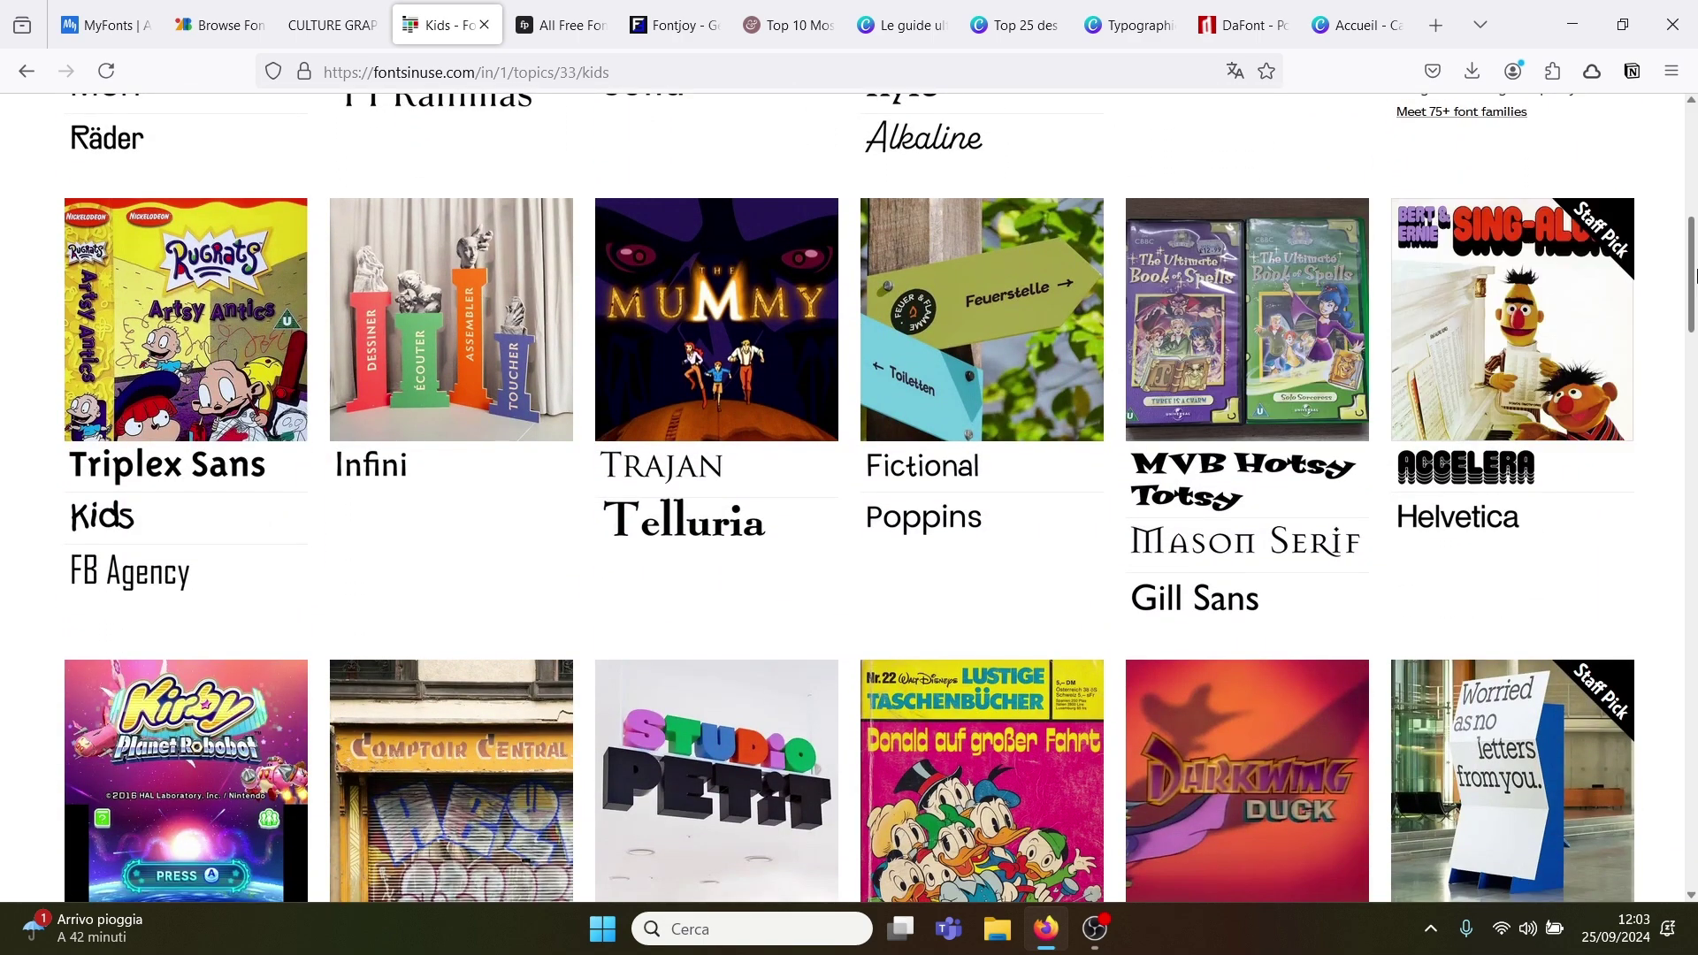
drag(1695, 276, 1689, 421)
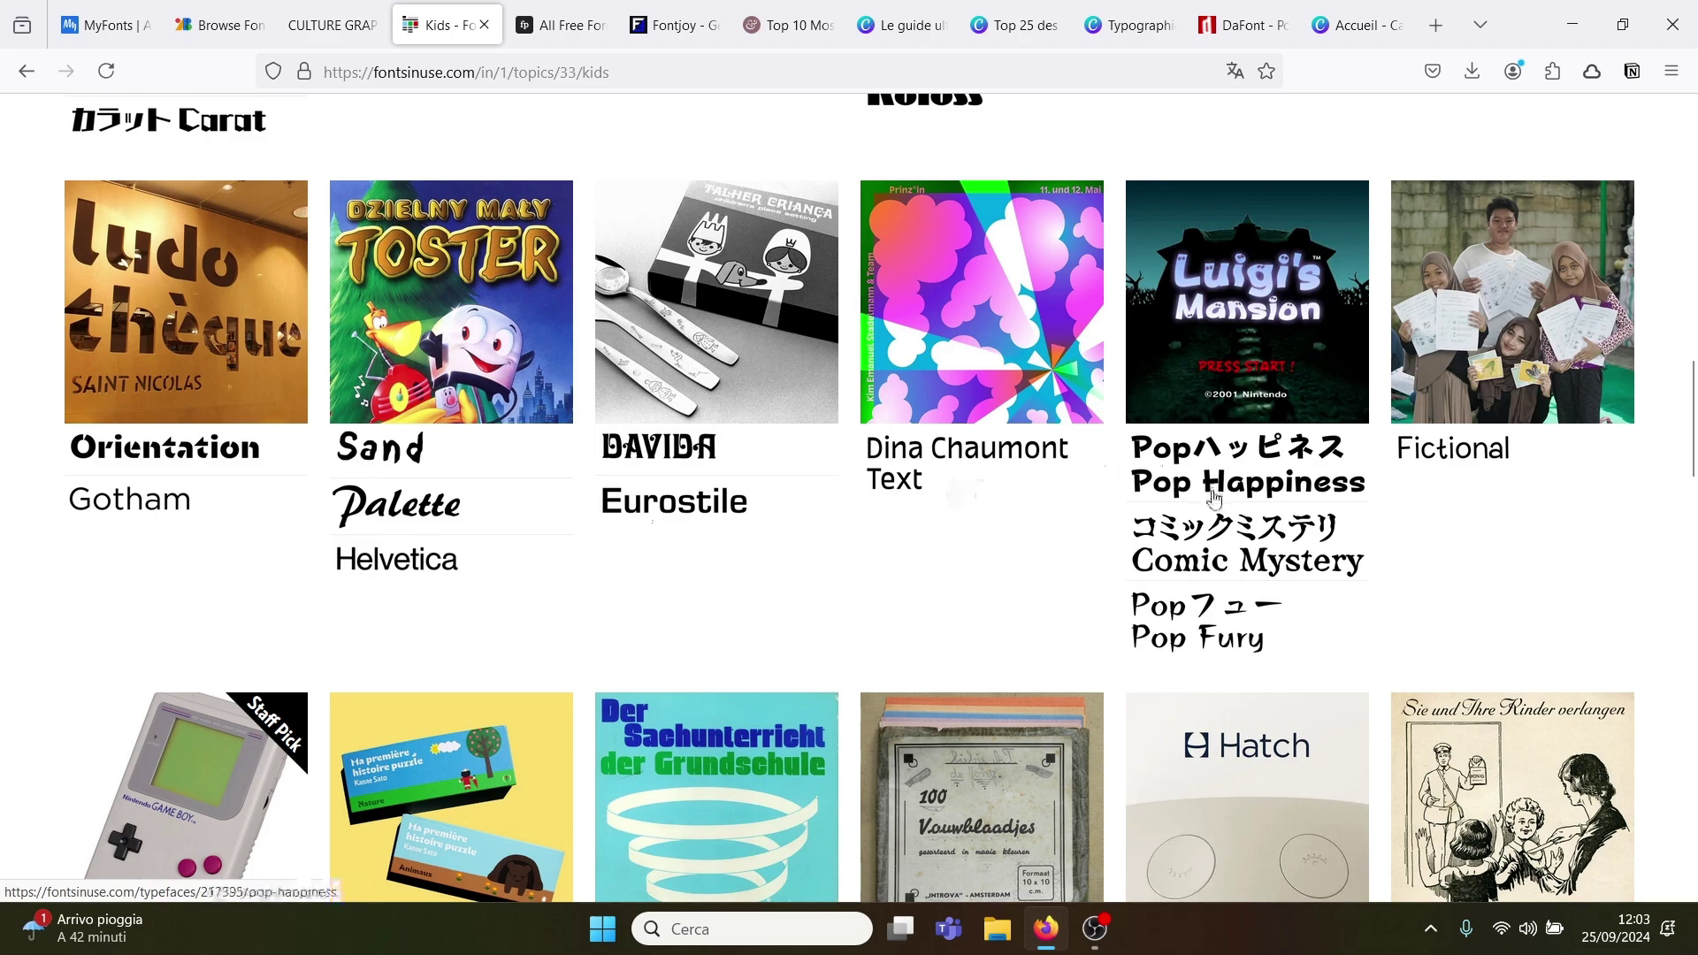
drag(1694, 478, 1694, 124)
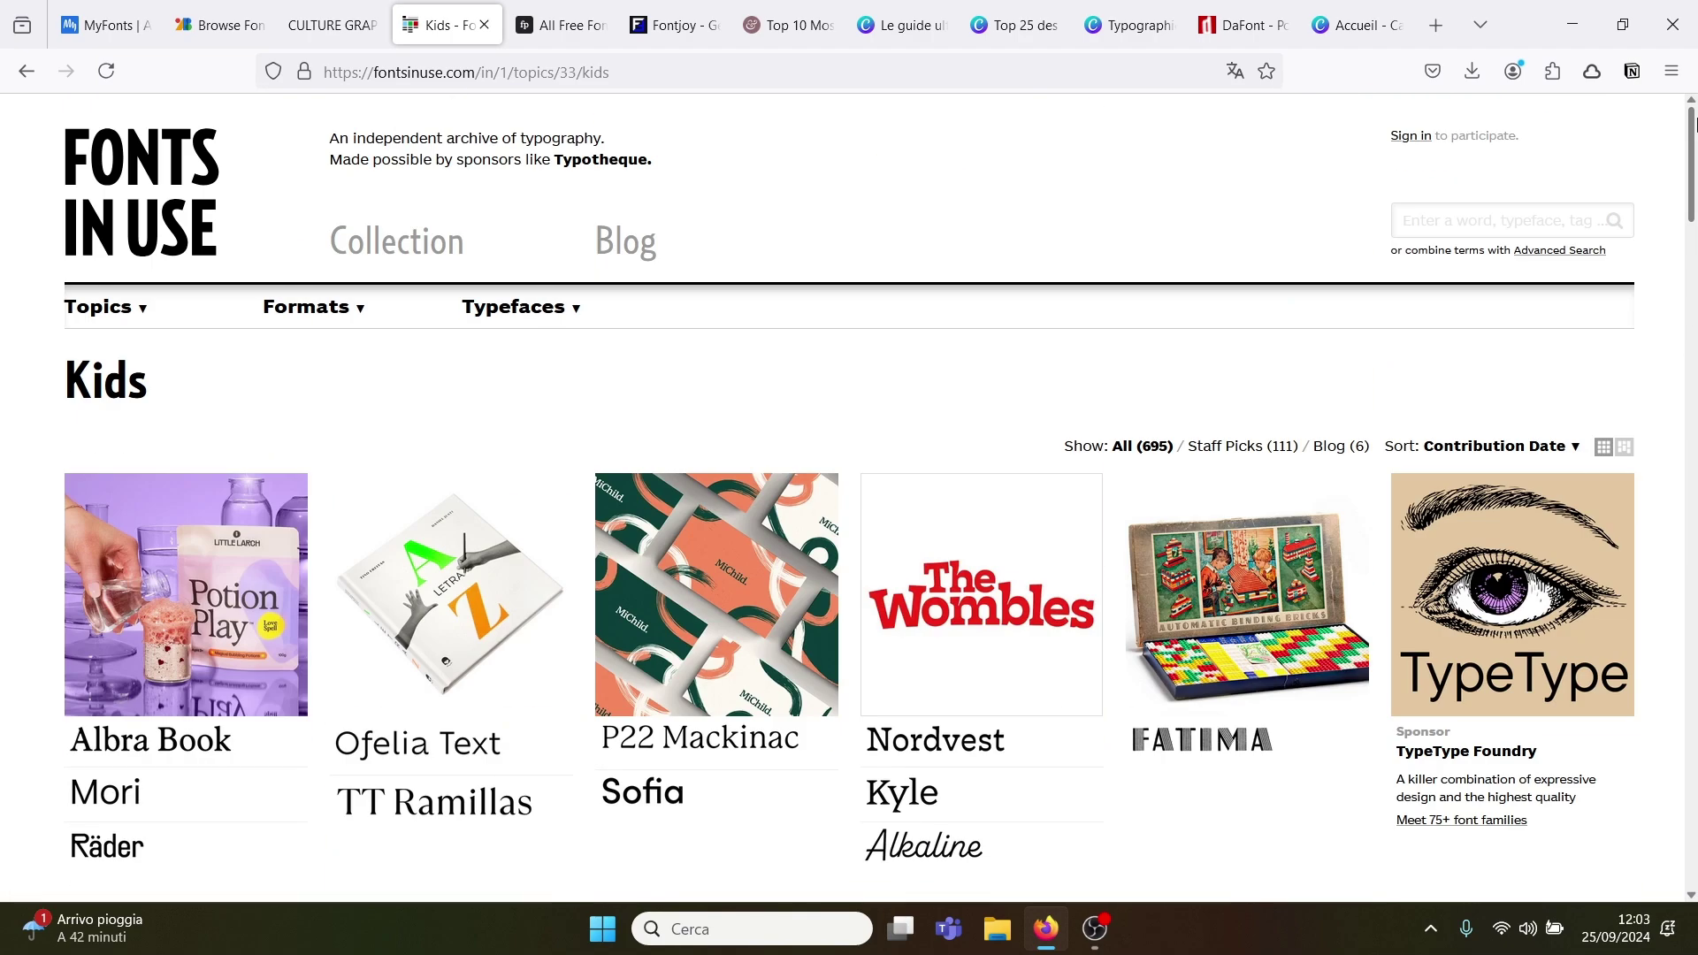
Step: Show the Health/Fitness topic on Fonts In Use and browse its gallery of projects and typefaces
click(106, 312)
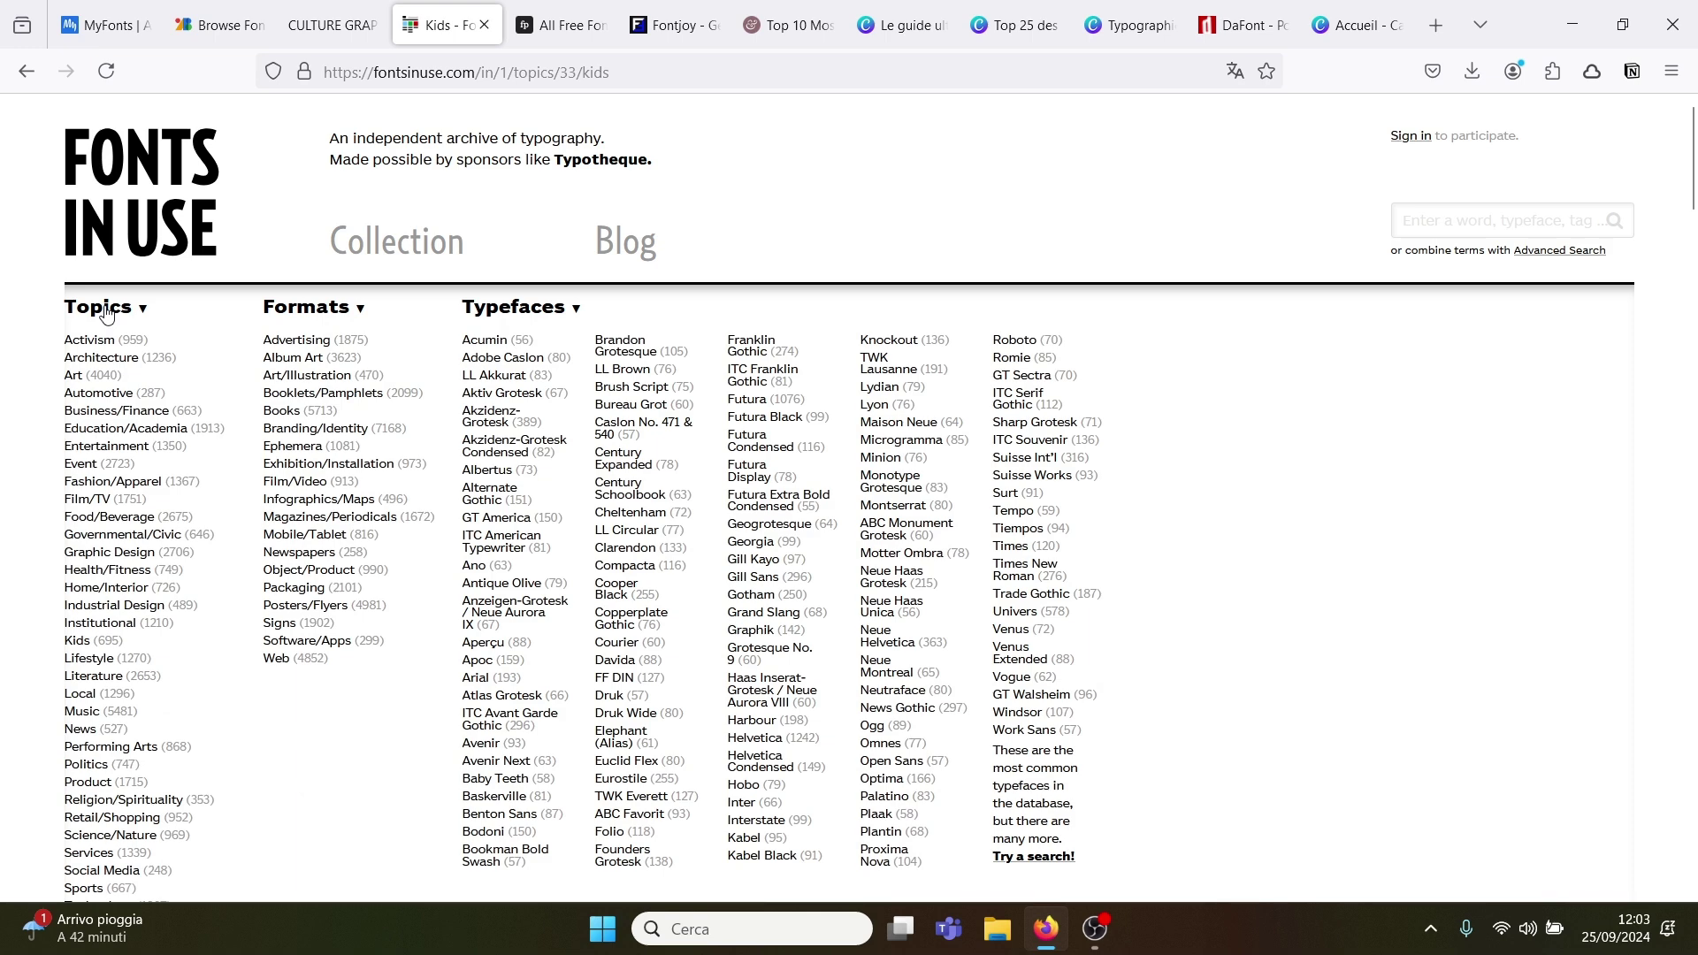
click(104, 572)
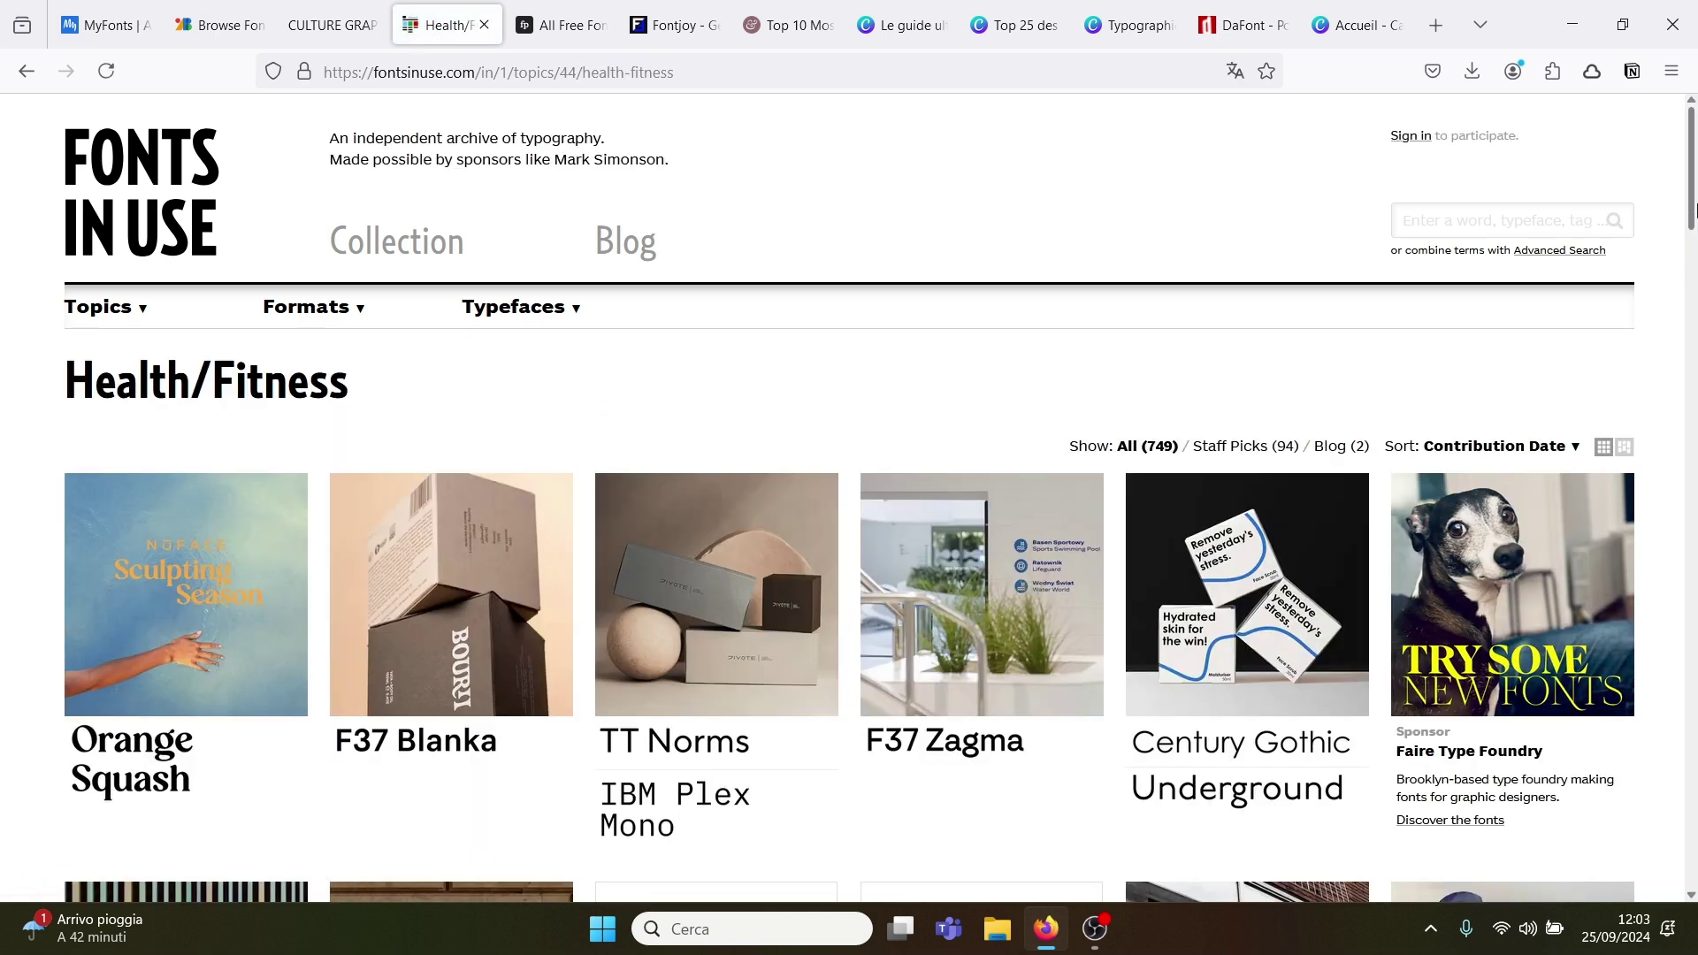
drag(1696, 210, 1683, 305)
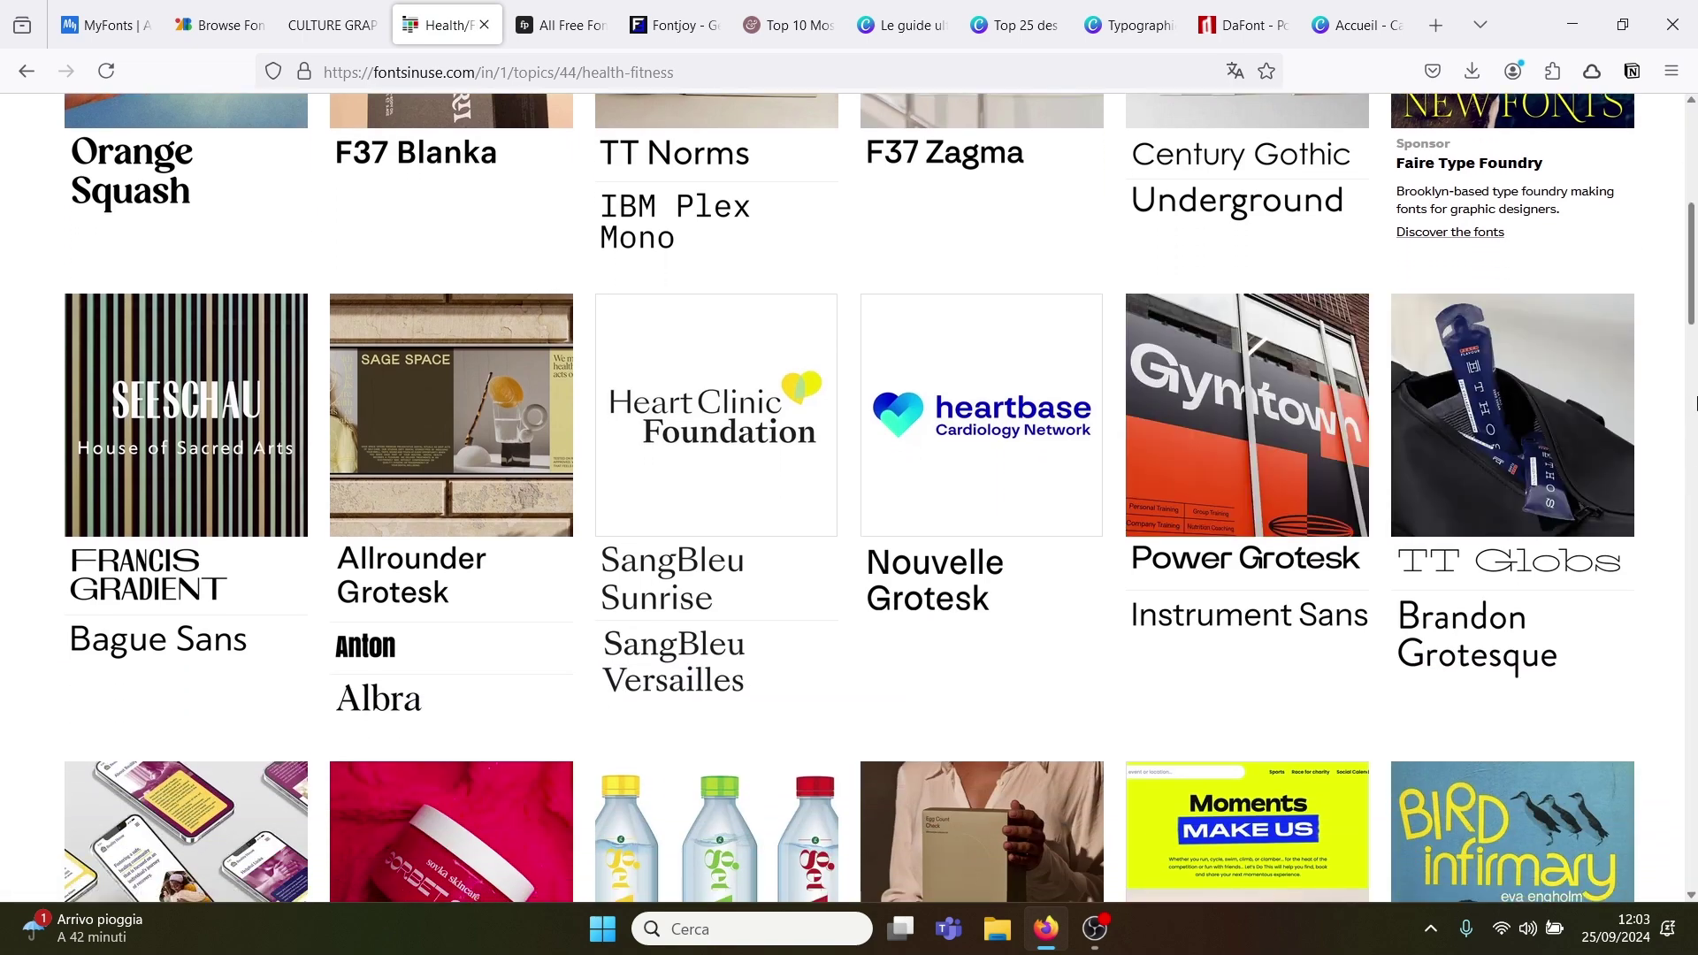
drag(1696, 285, 1687, 484)
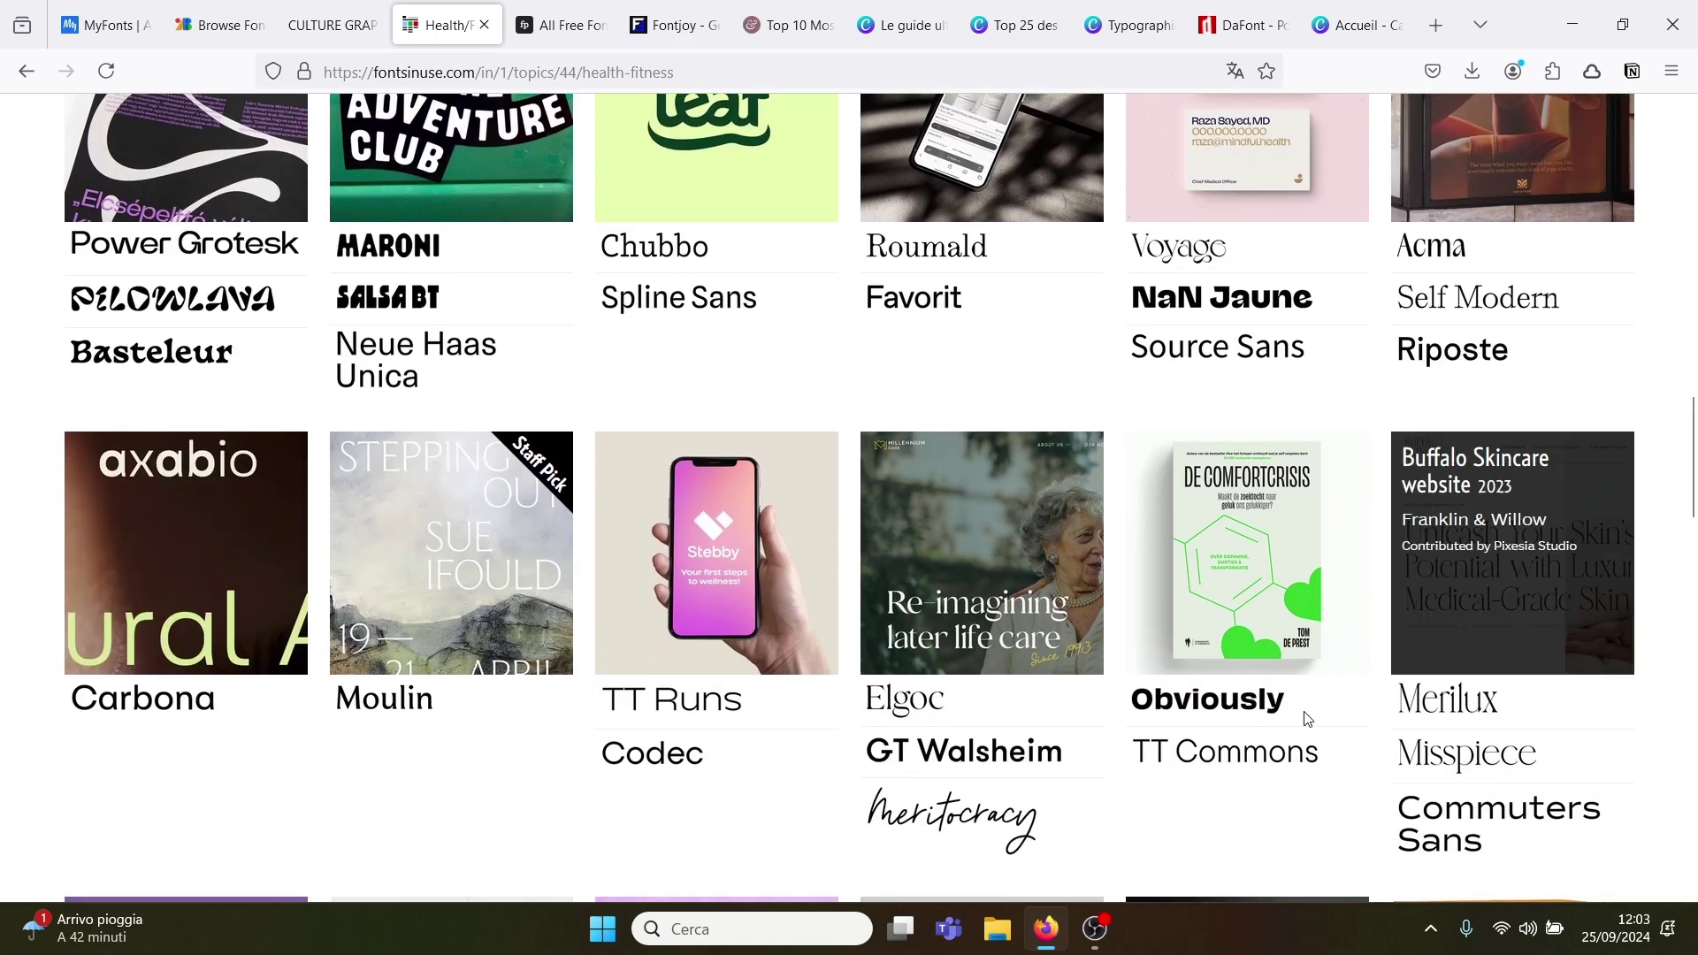
drag(1694, 409, 1693, 115)
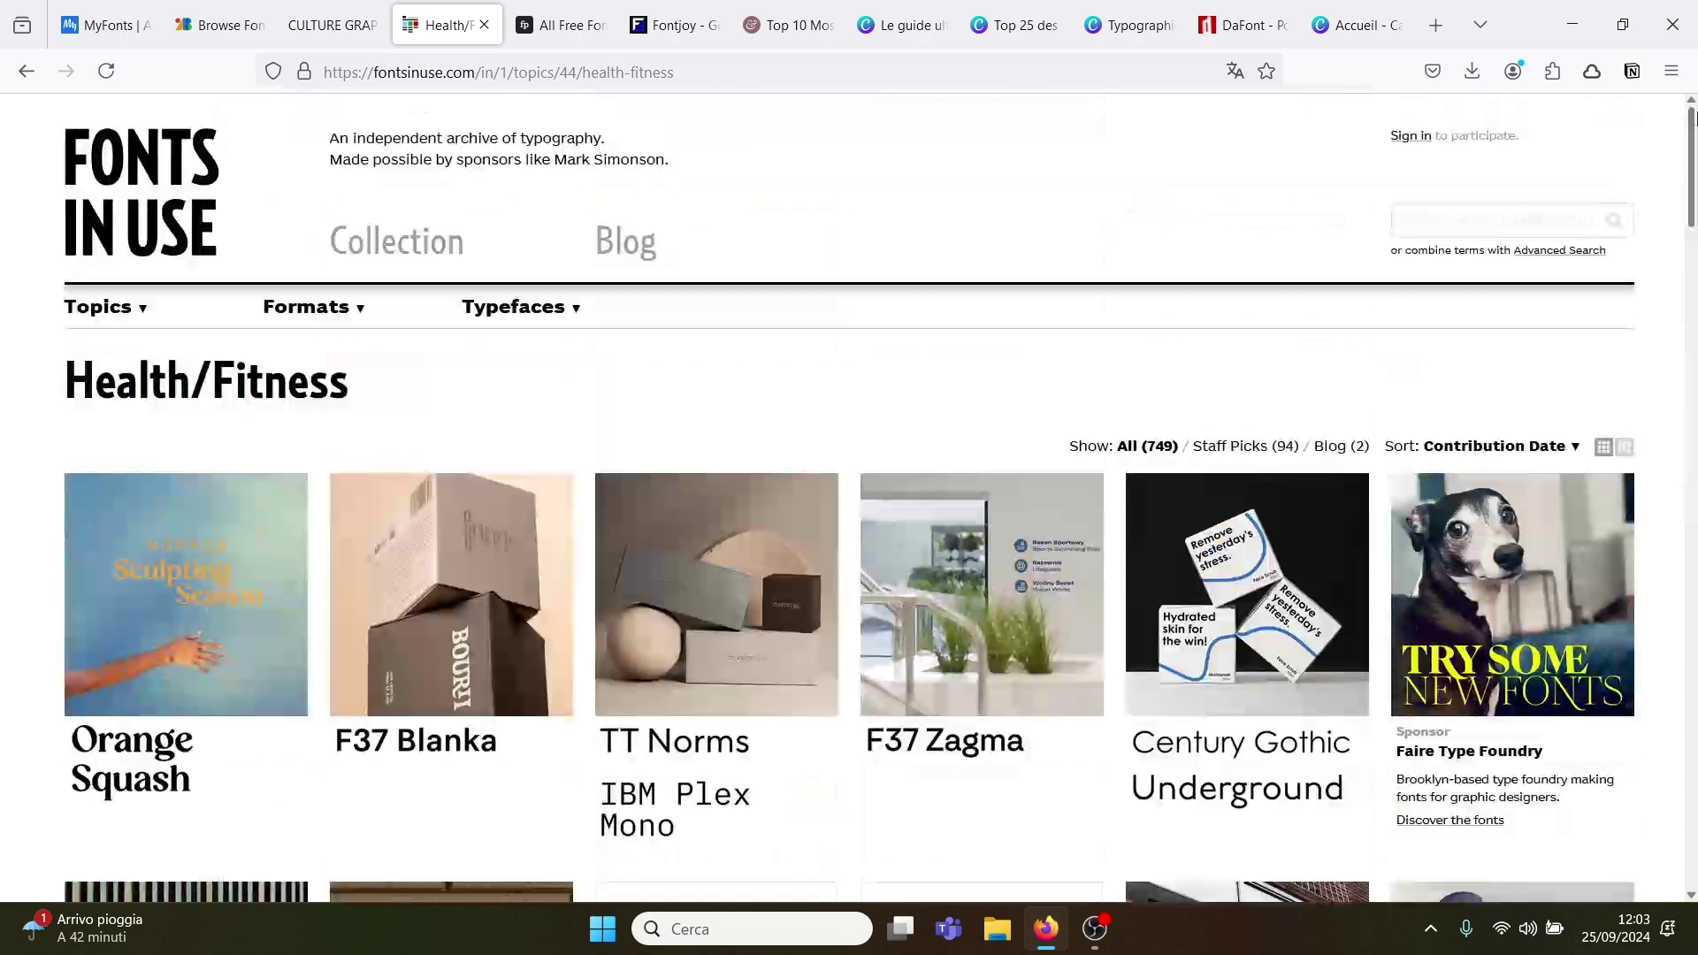
Step: Show the Newspapers format on Fonts In Use and browse its gallery
click(331, 309)
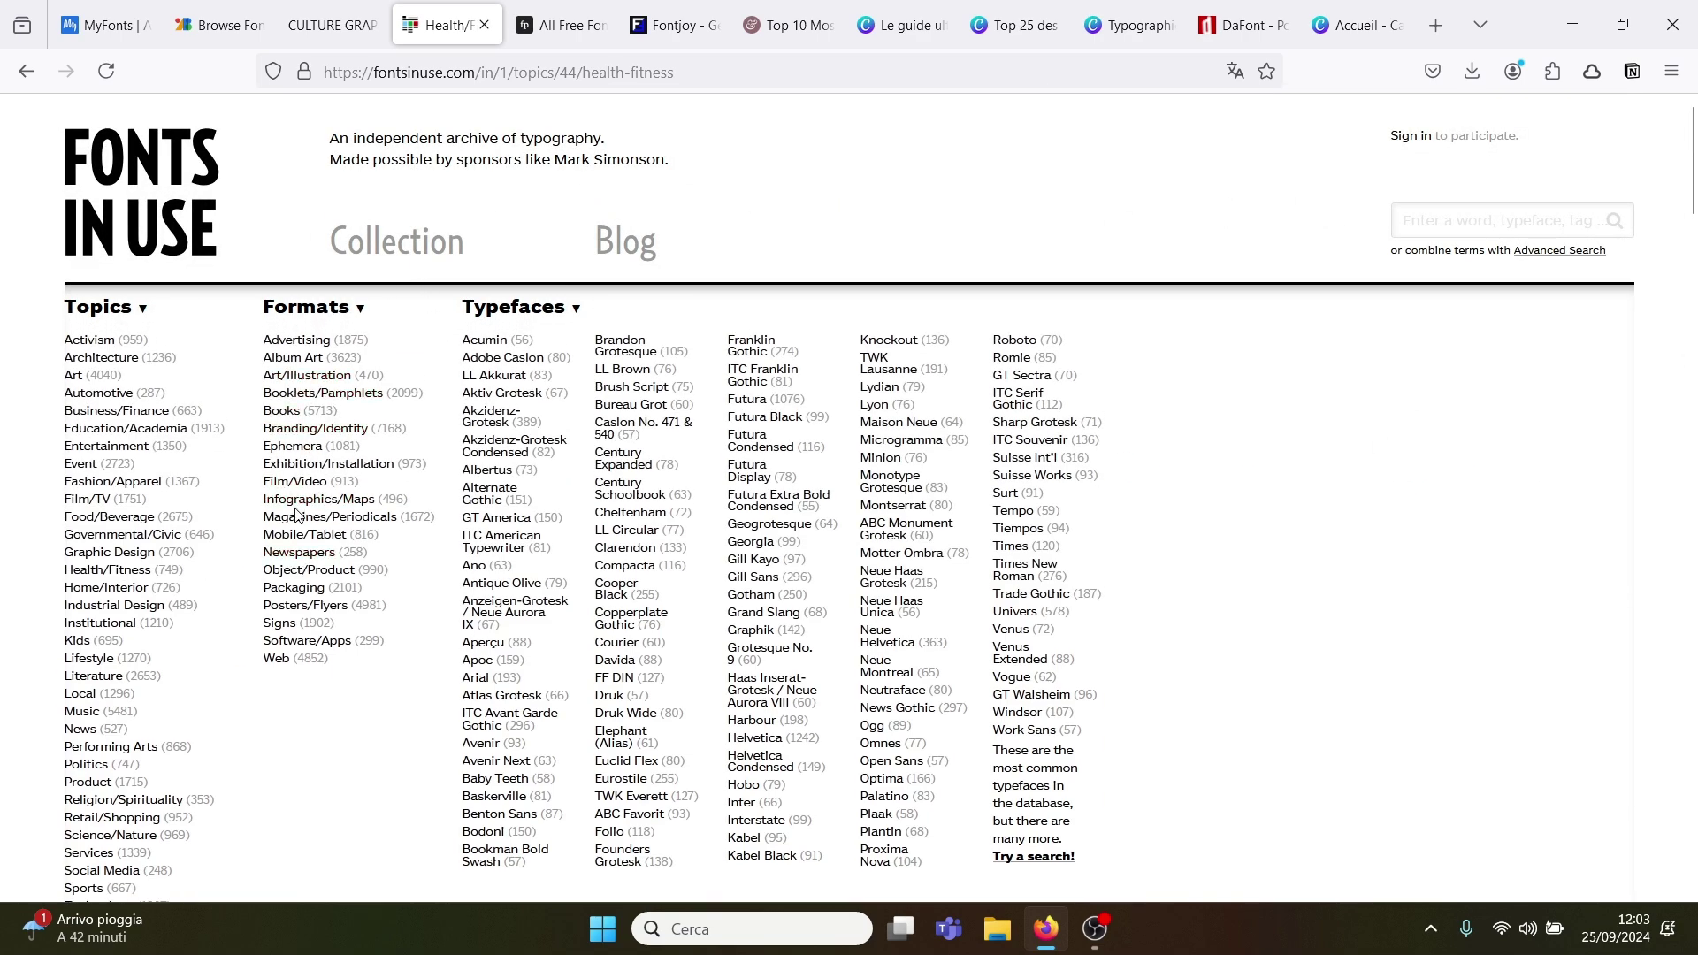
click(299, 553)
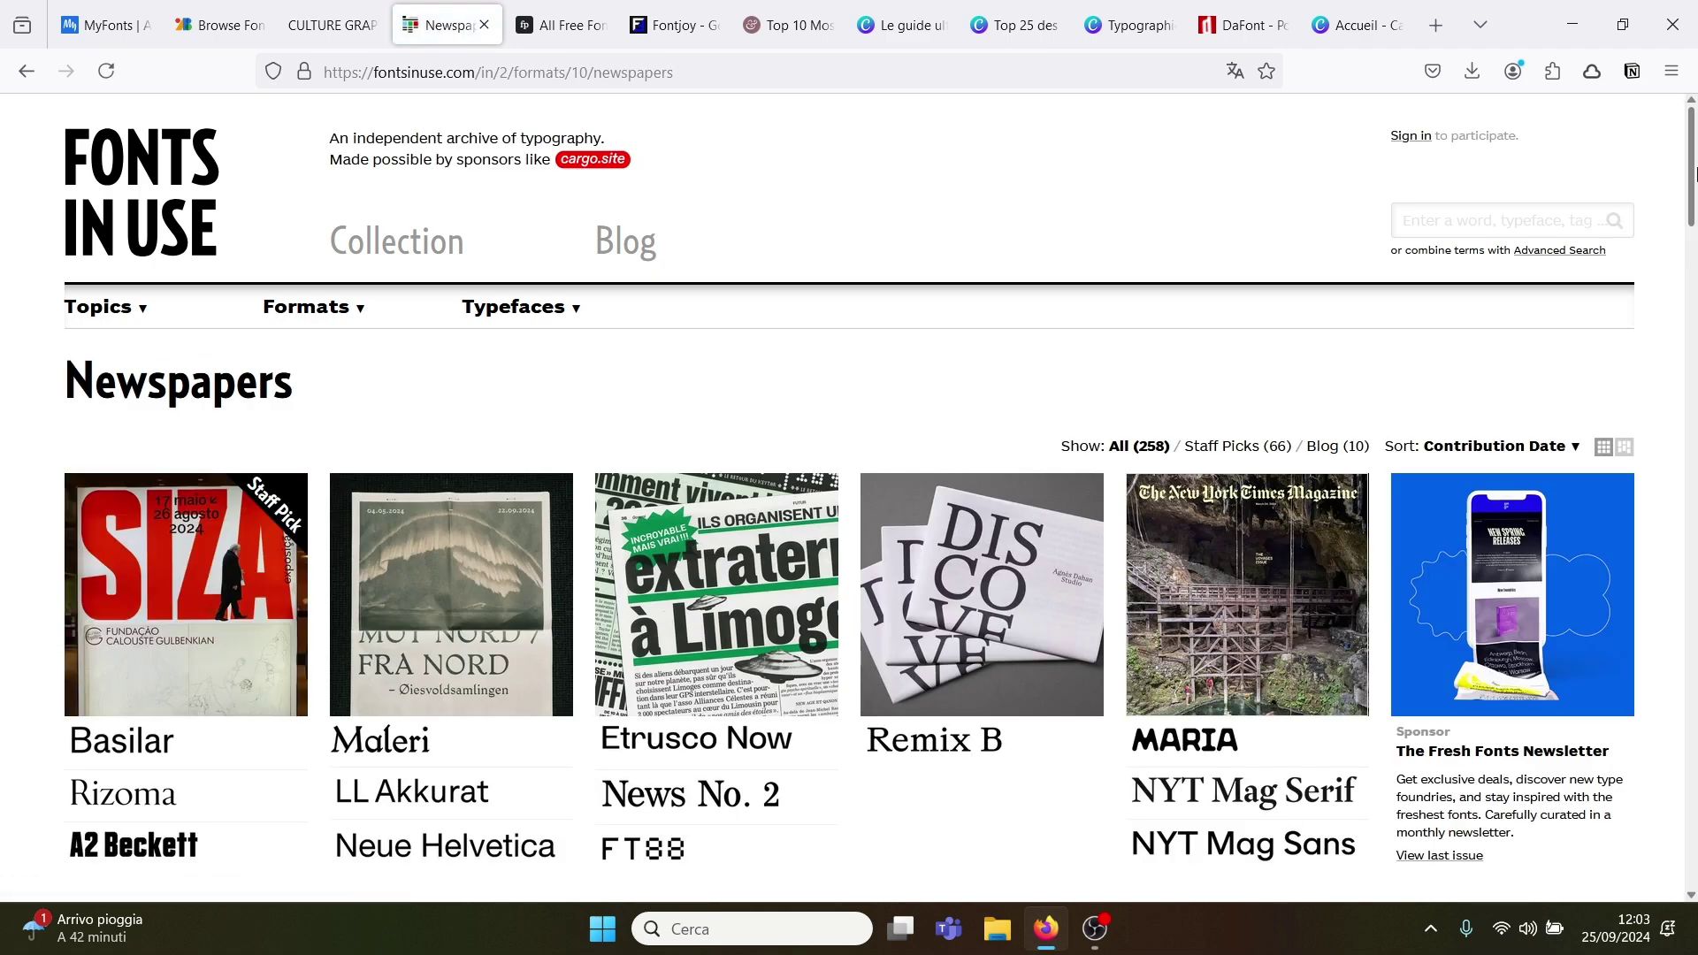
drag(1693, 173, 1683, 275)
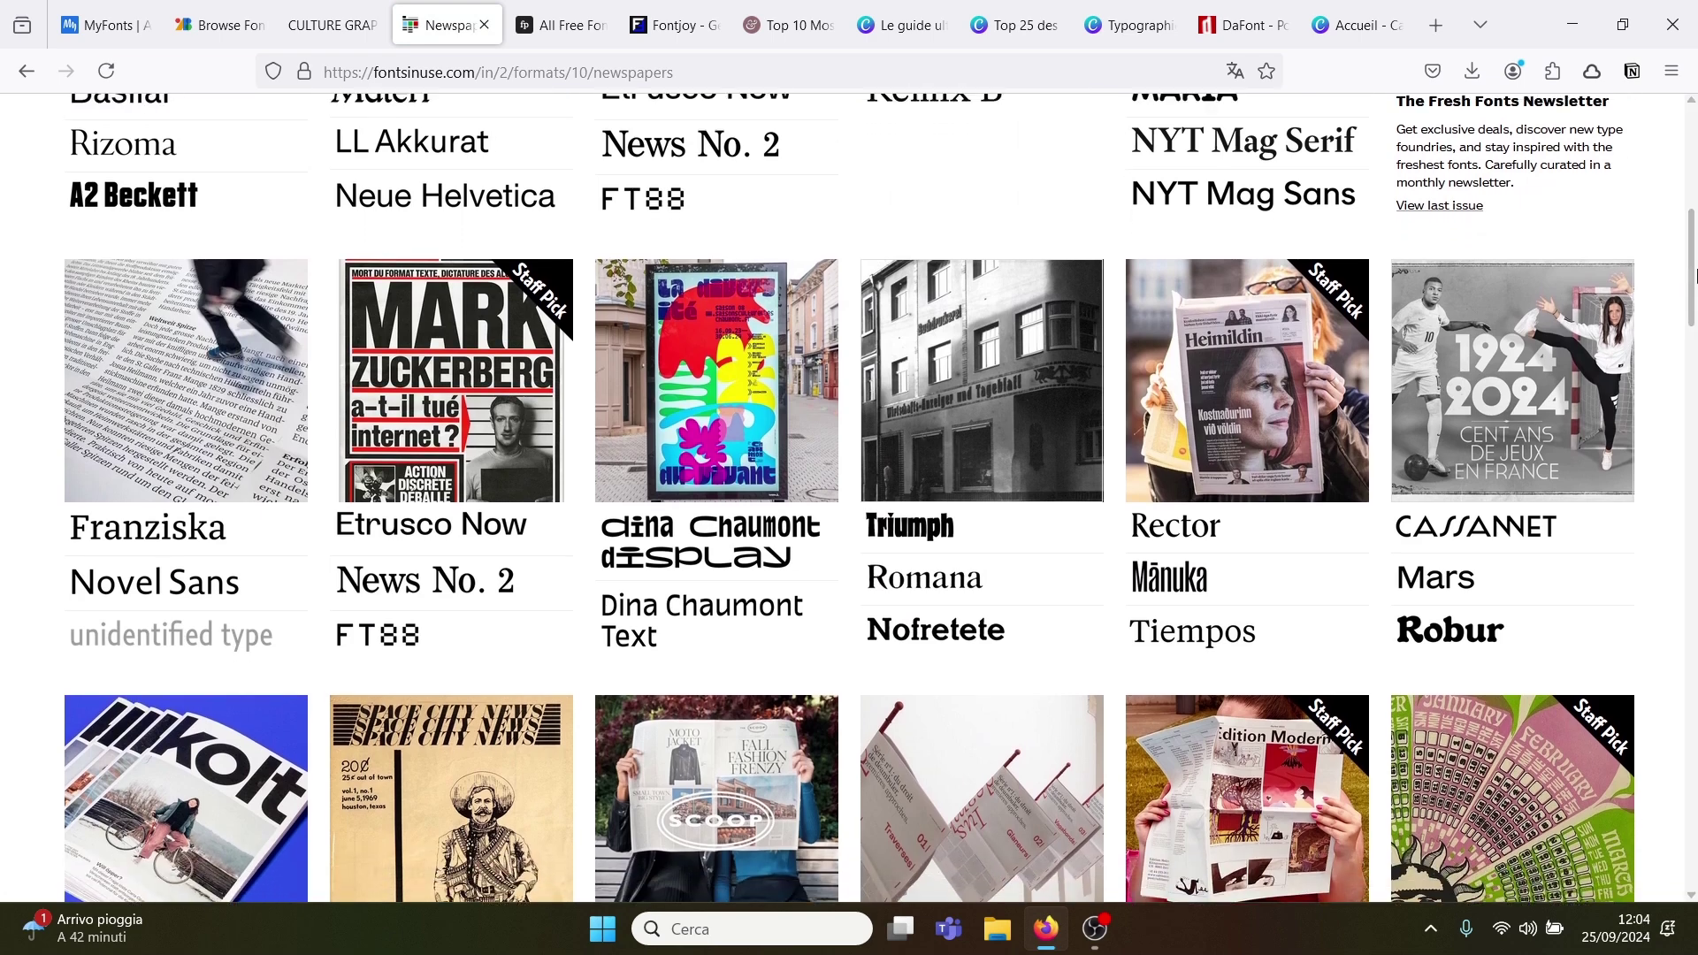
Step: Look further through the Newspapers projects and the typefaces credited beneath them
scroll(1238, 442, down, 5)
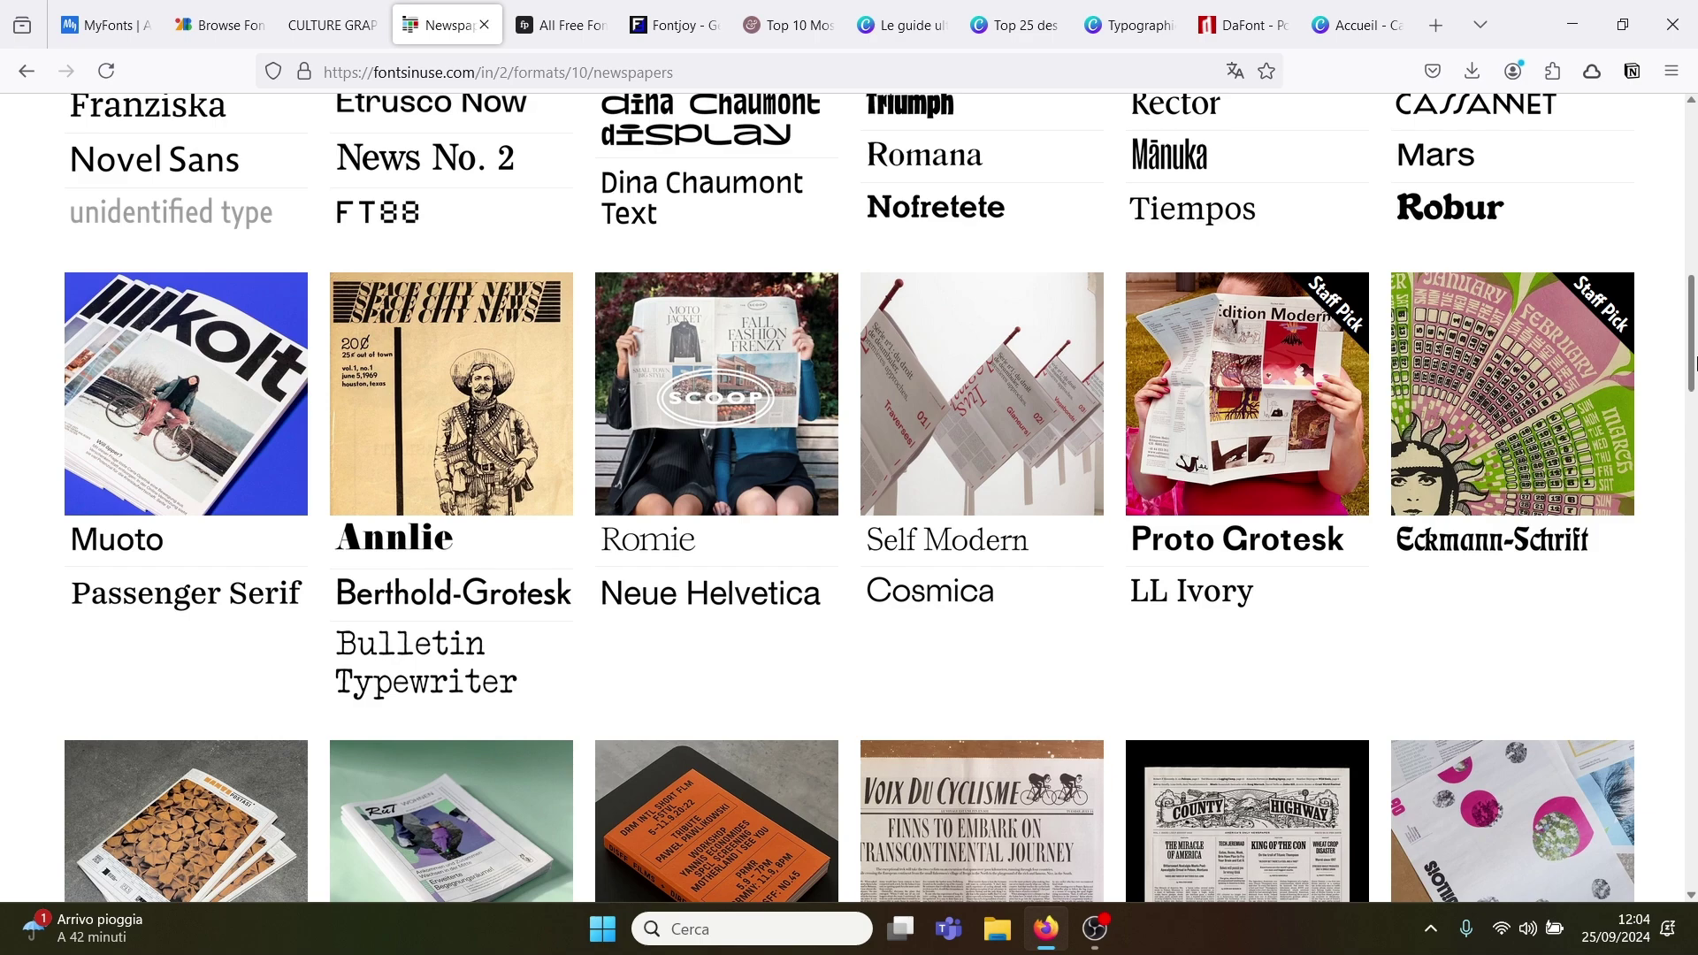
drag(1695, 363, 1696, 108)
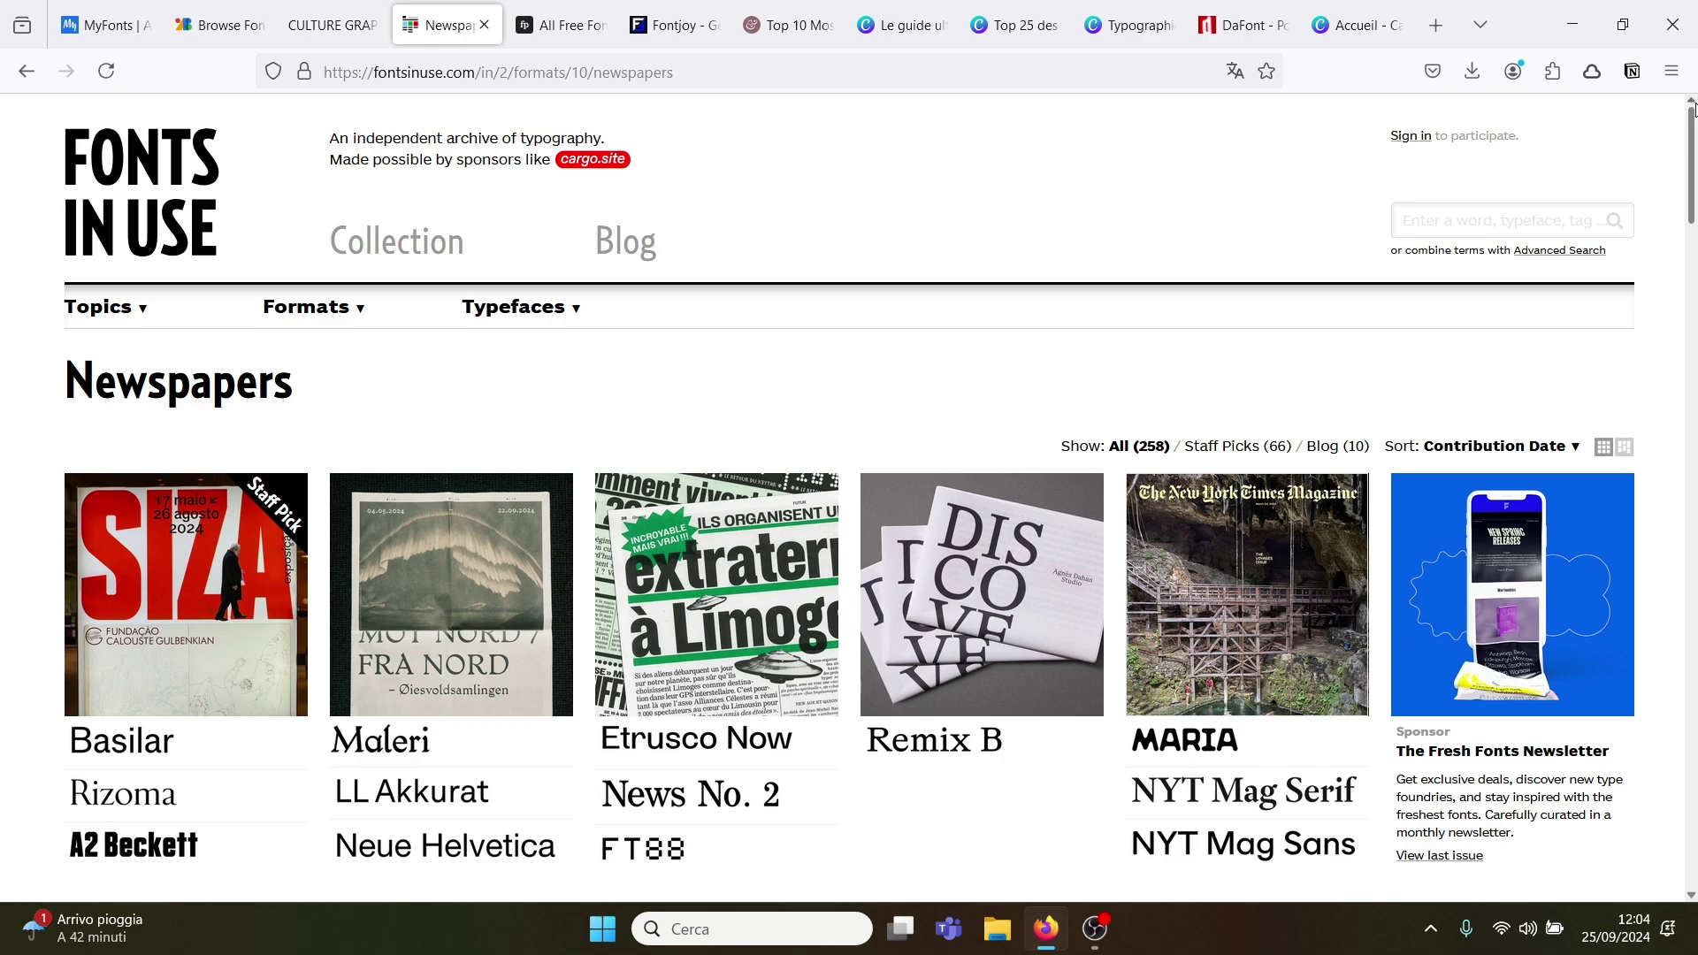
scroll(1693, 119, down, 10)
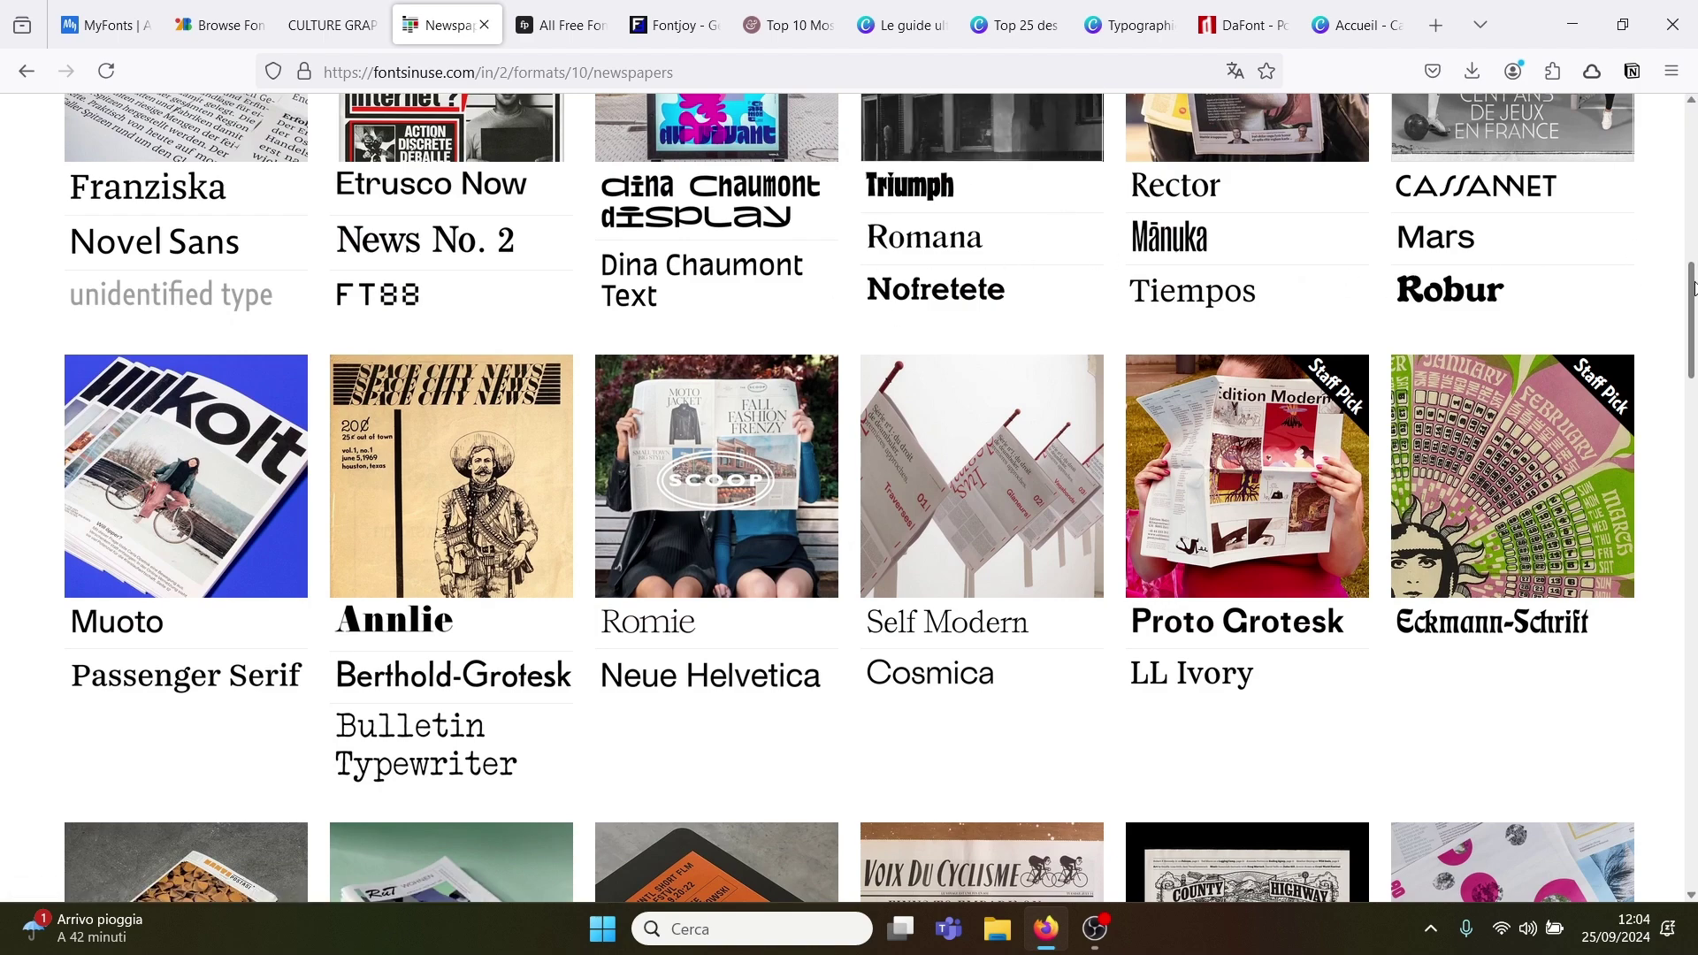
Step: Show the Montserrat typeface on Fonts In Use, browse its example projects, and return to the site's home page
drag(1694, 281, 1694, 119)
click(533, 311)
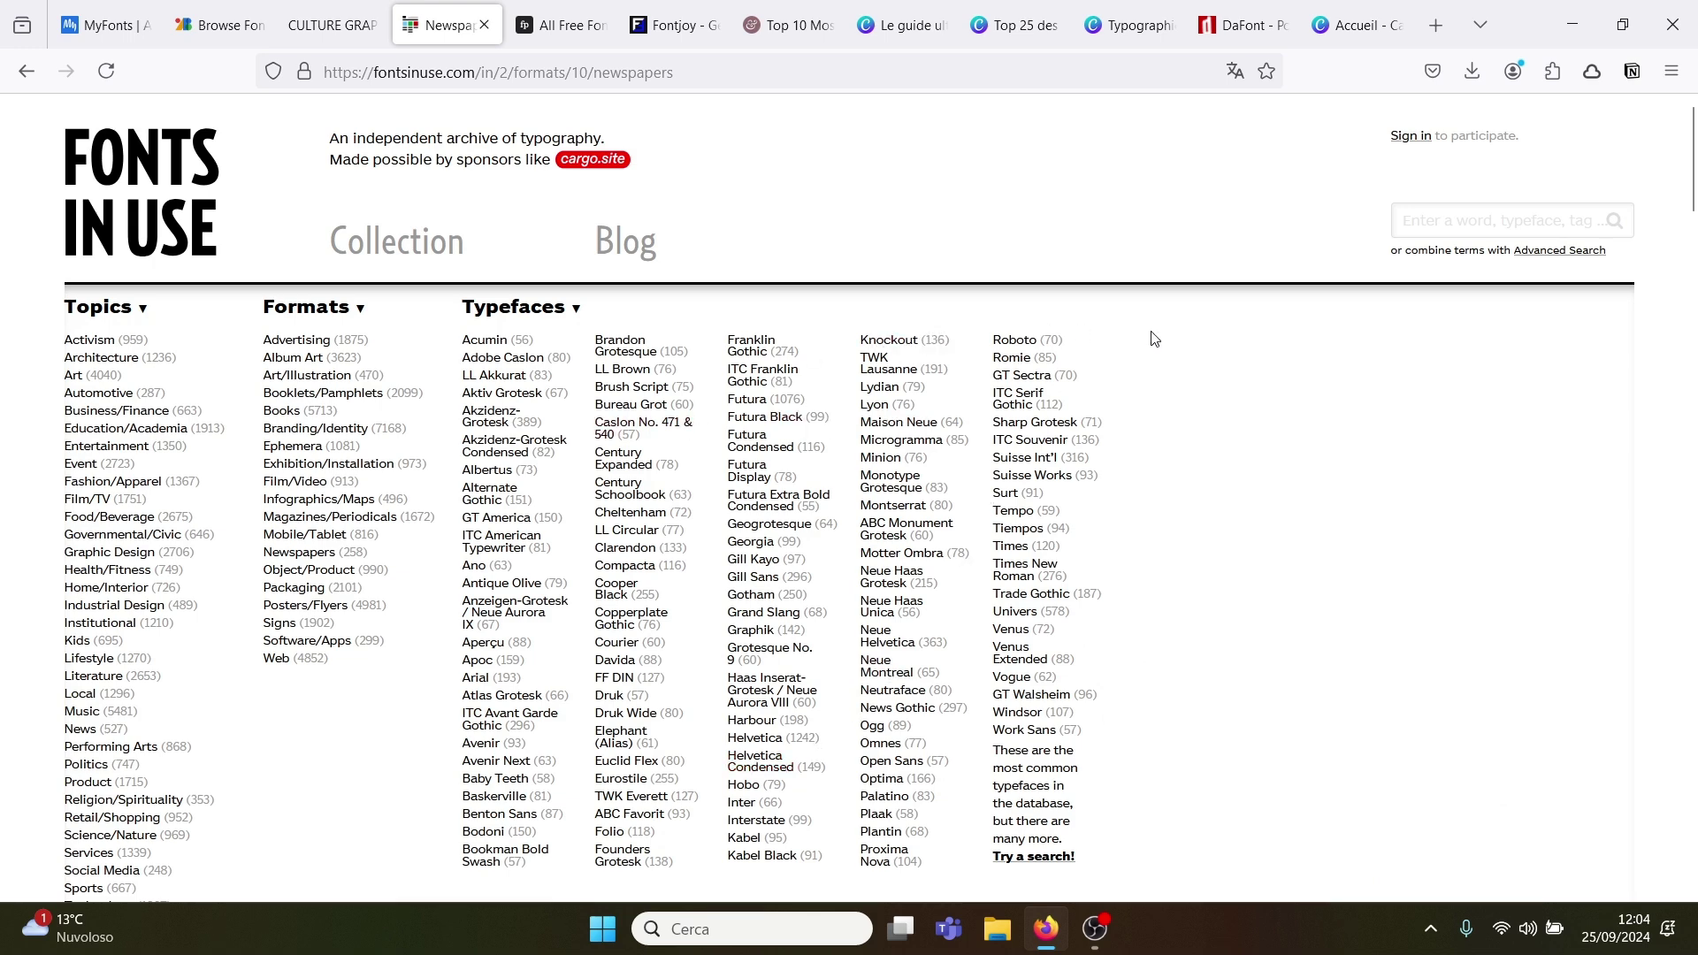
click(895, 505)
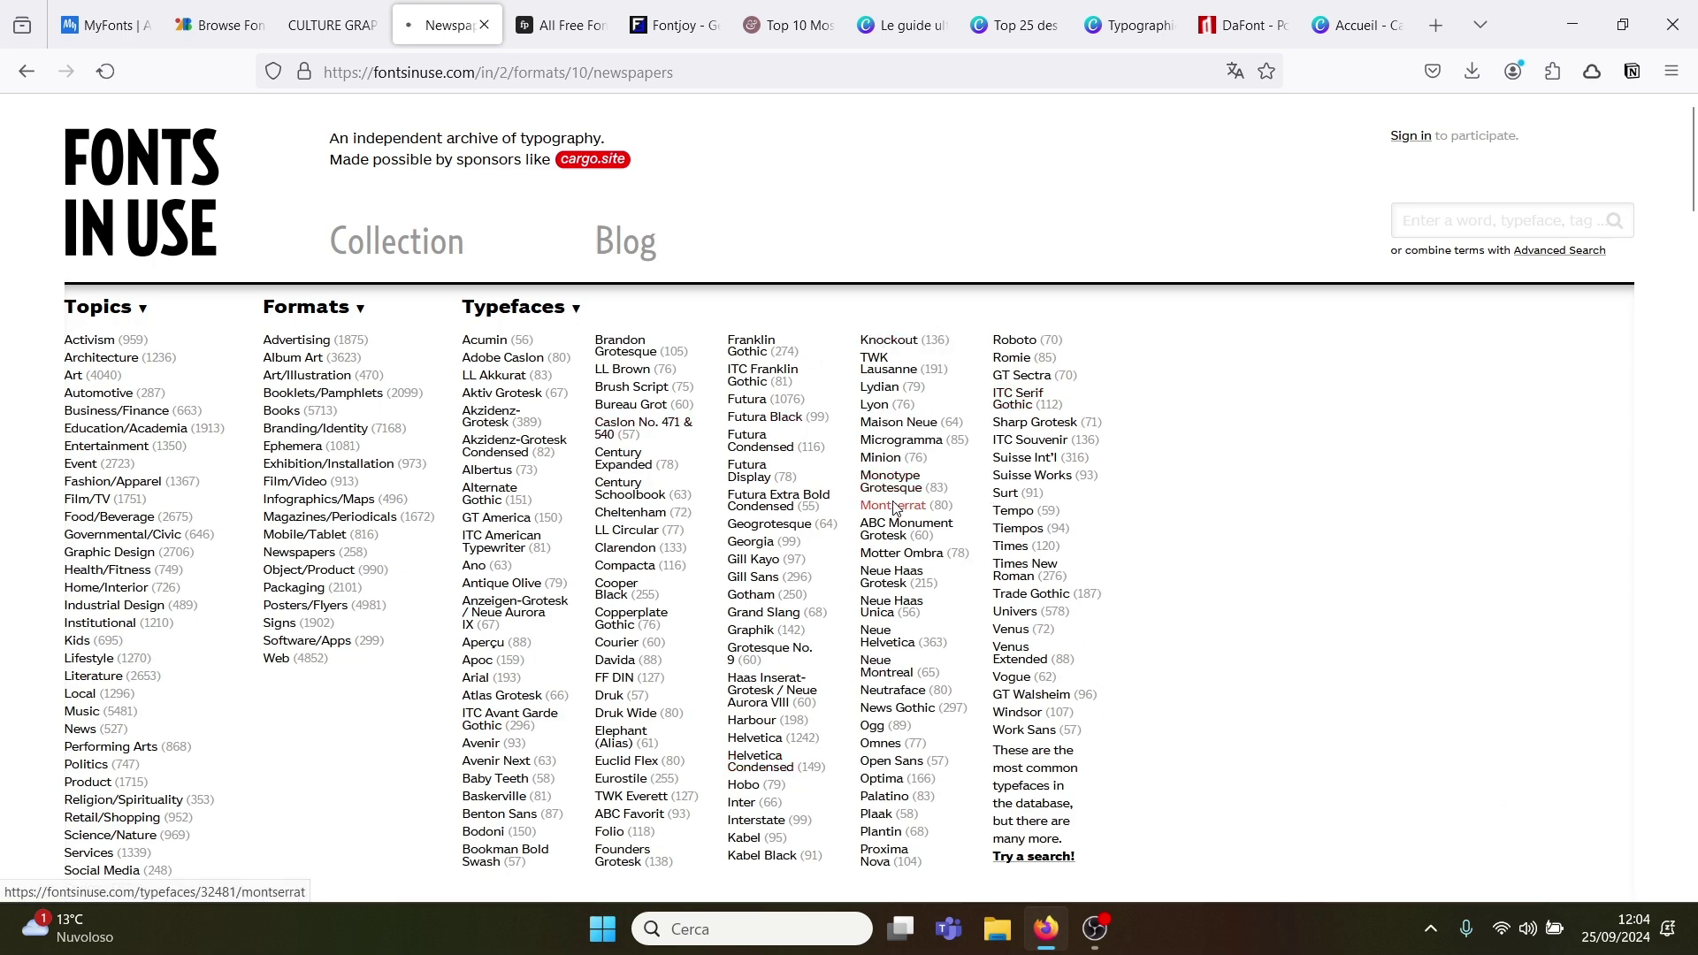
drag(1685, 179, 1683, 260)
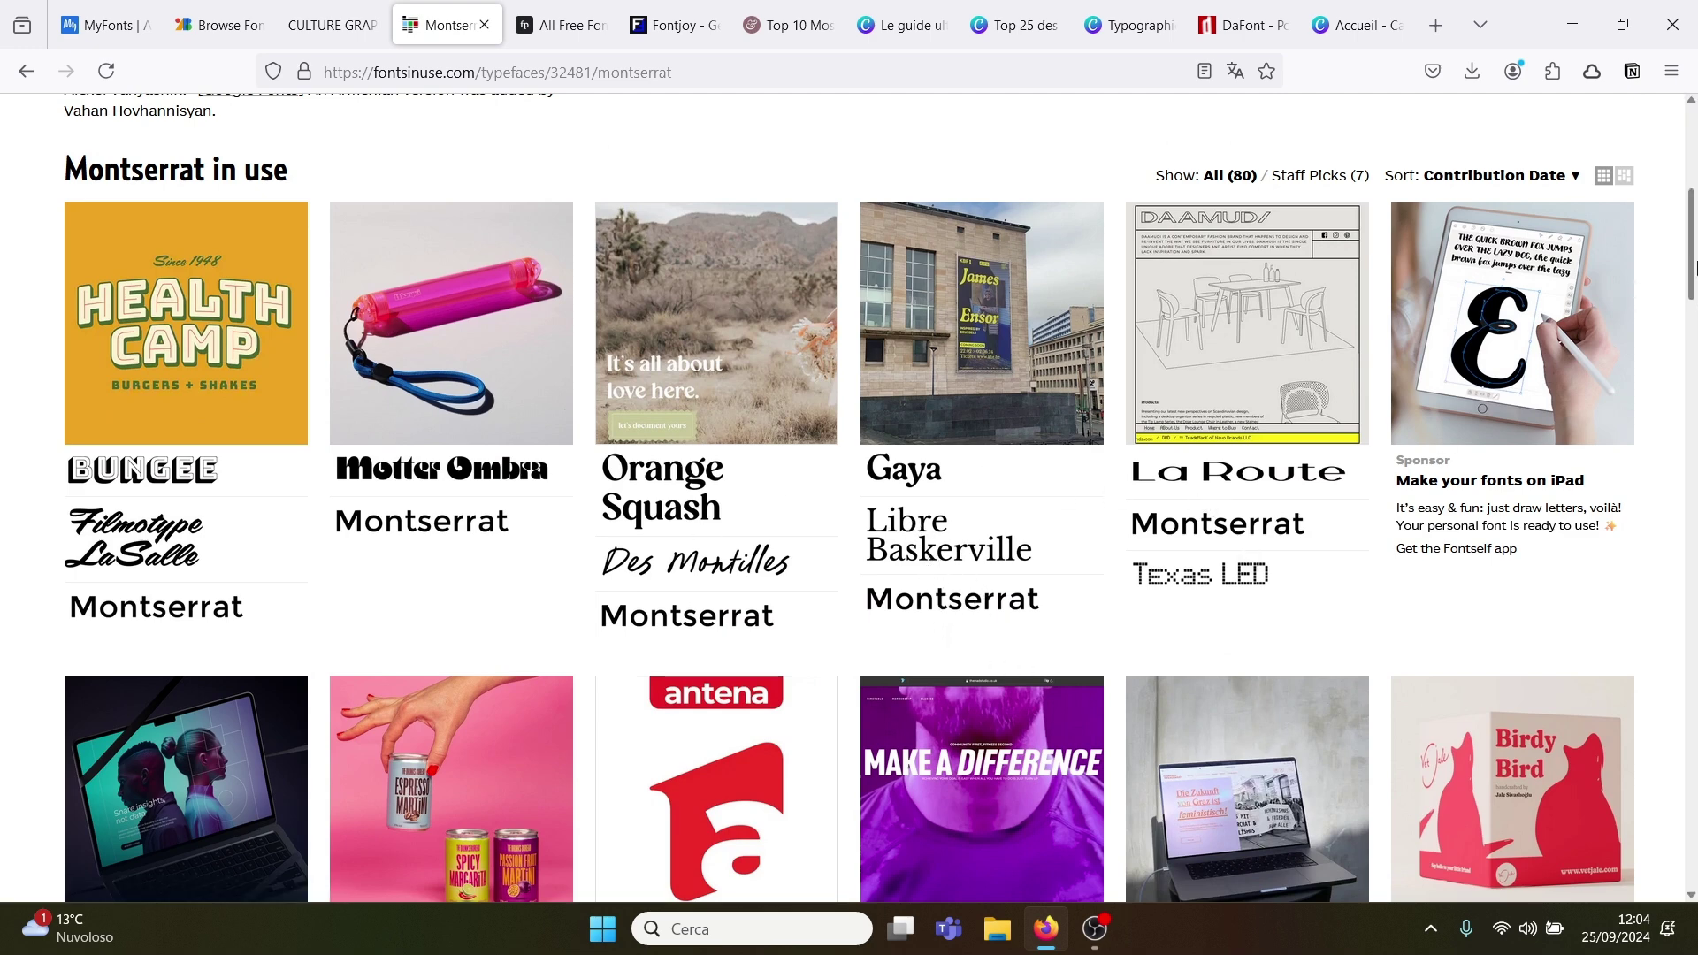
drag(1690, 281, 1690, 198)
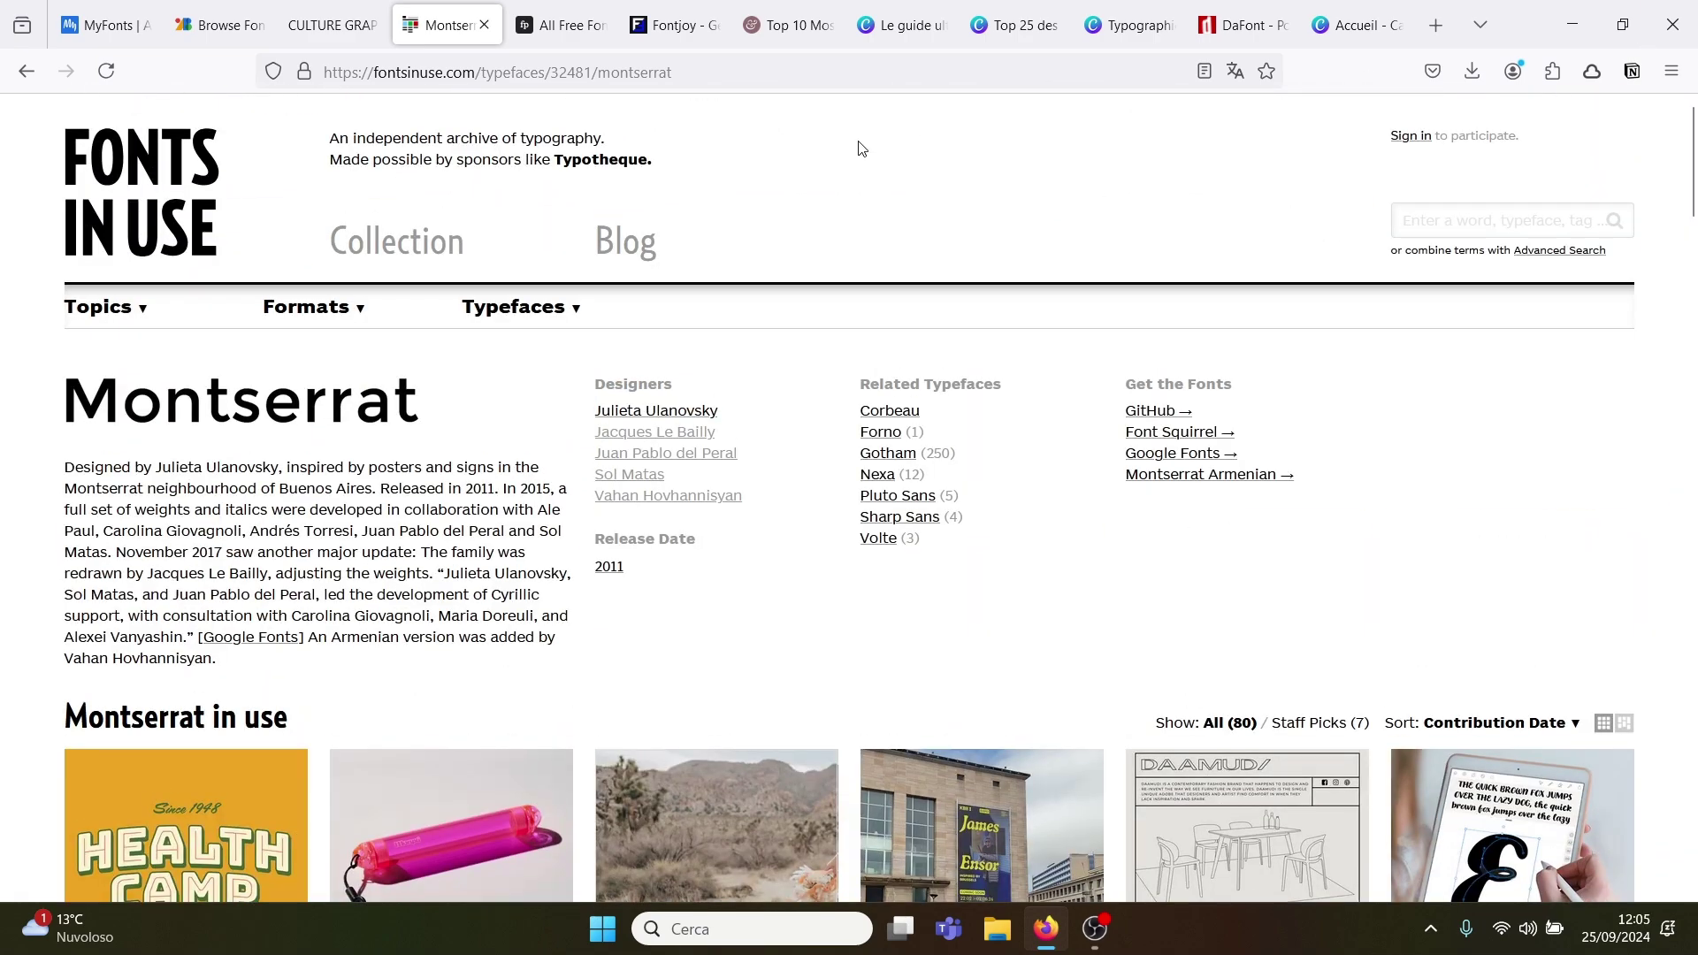
click(120, 199)
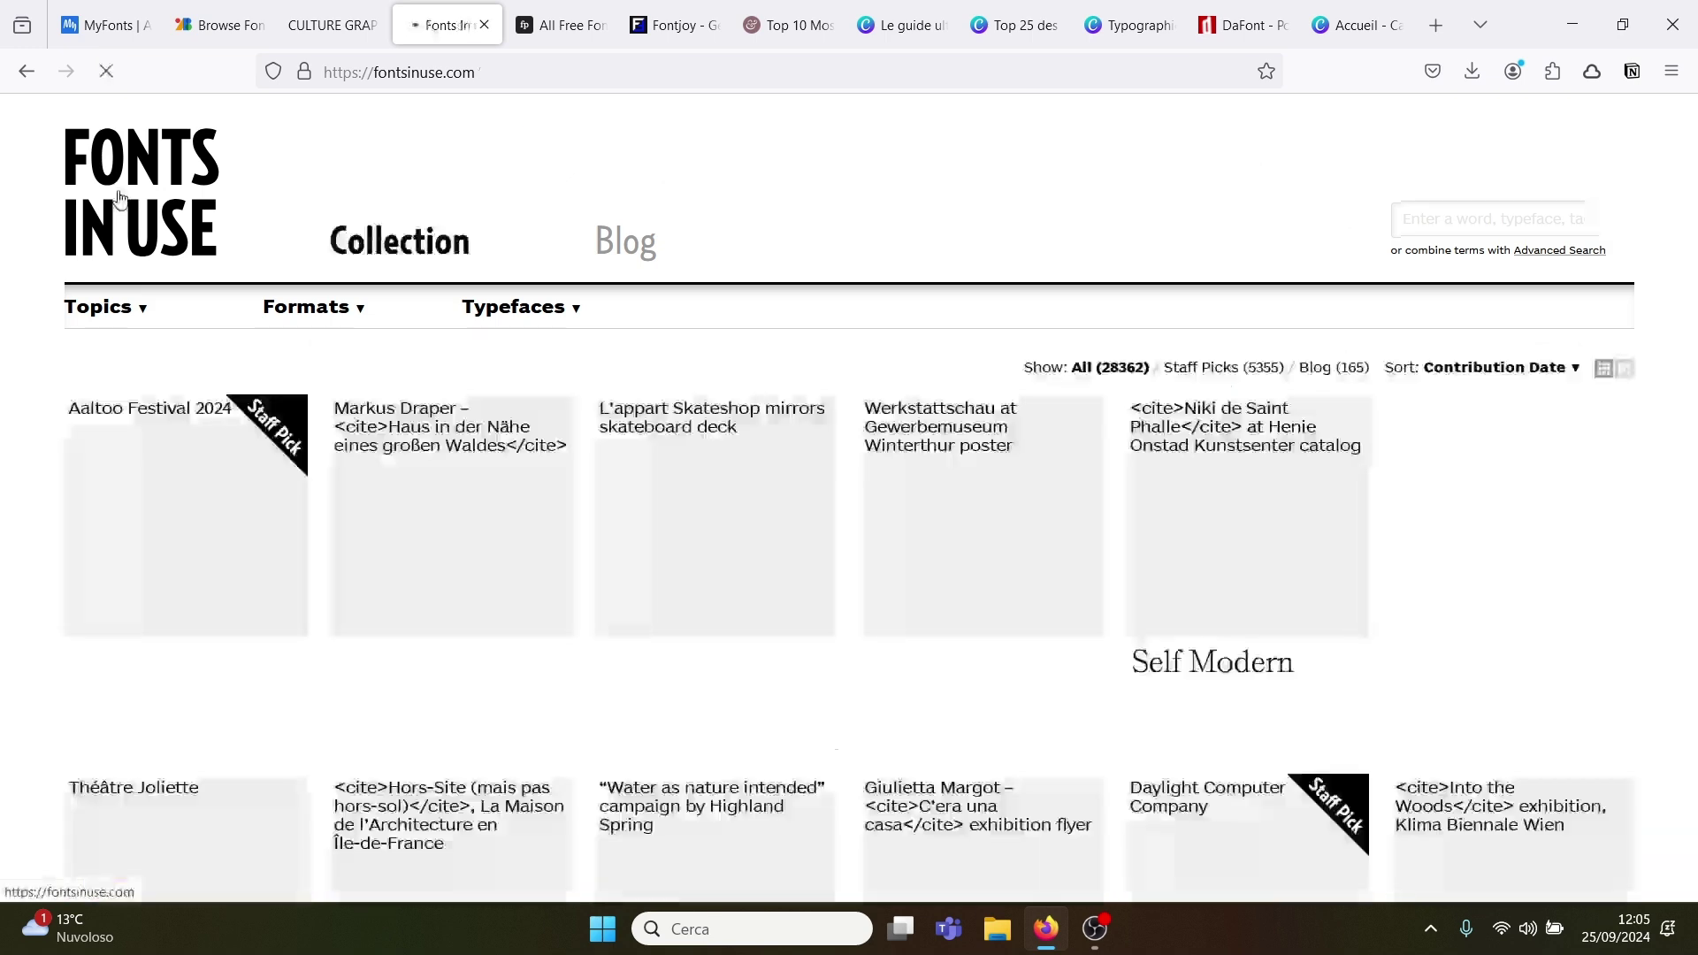
Step: Switch to the Fontpair site and browse its list of recommended free fonts
click(599, 7)
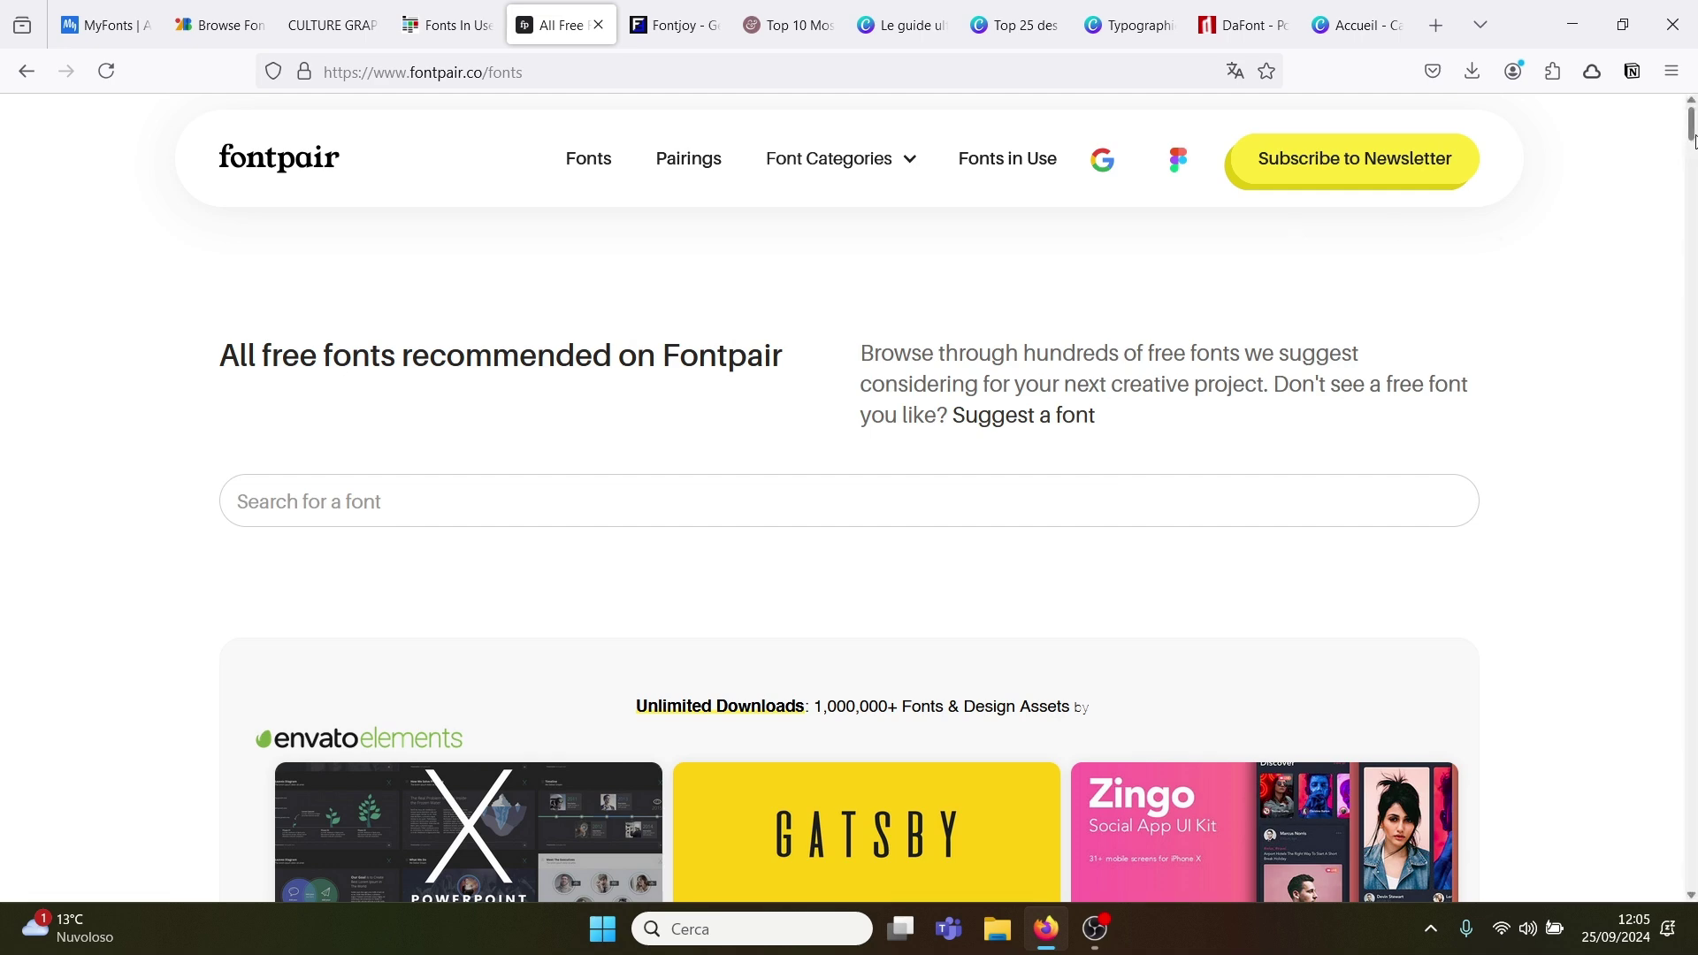
drag(1693, 140, 1674, 291)
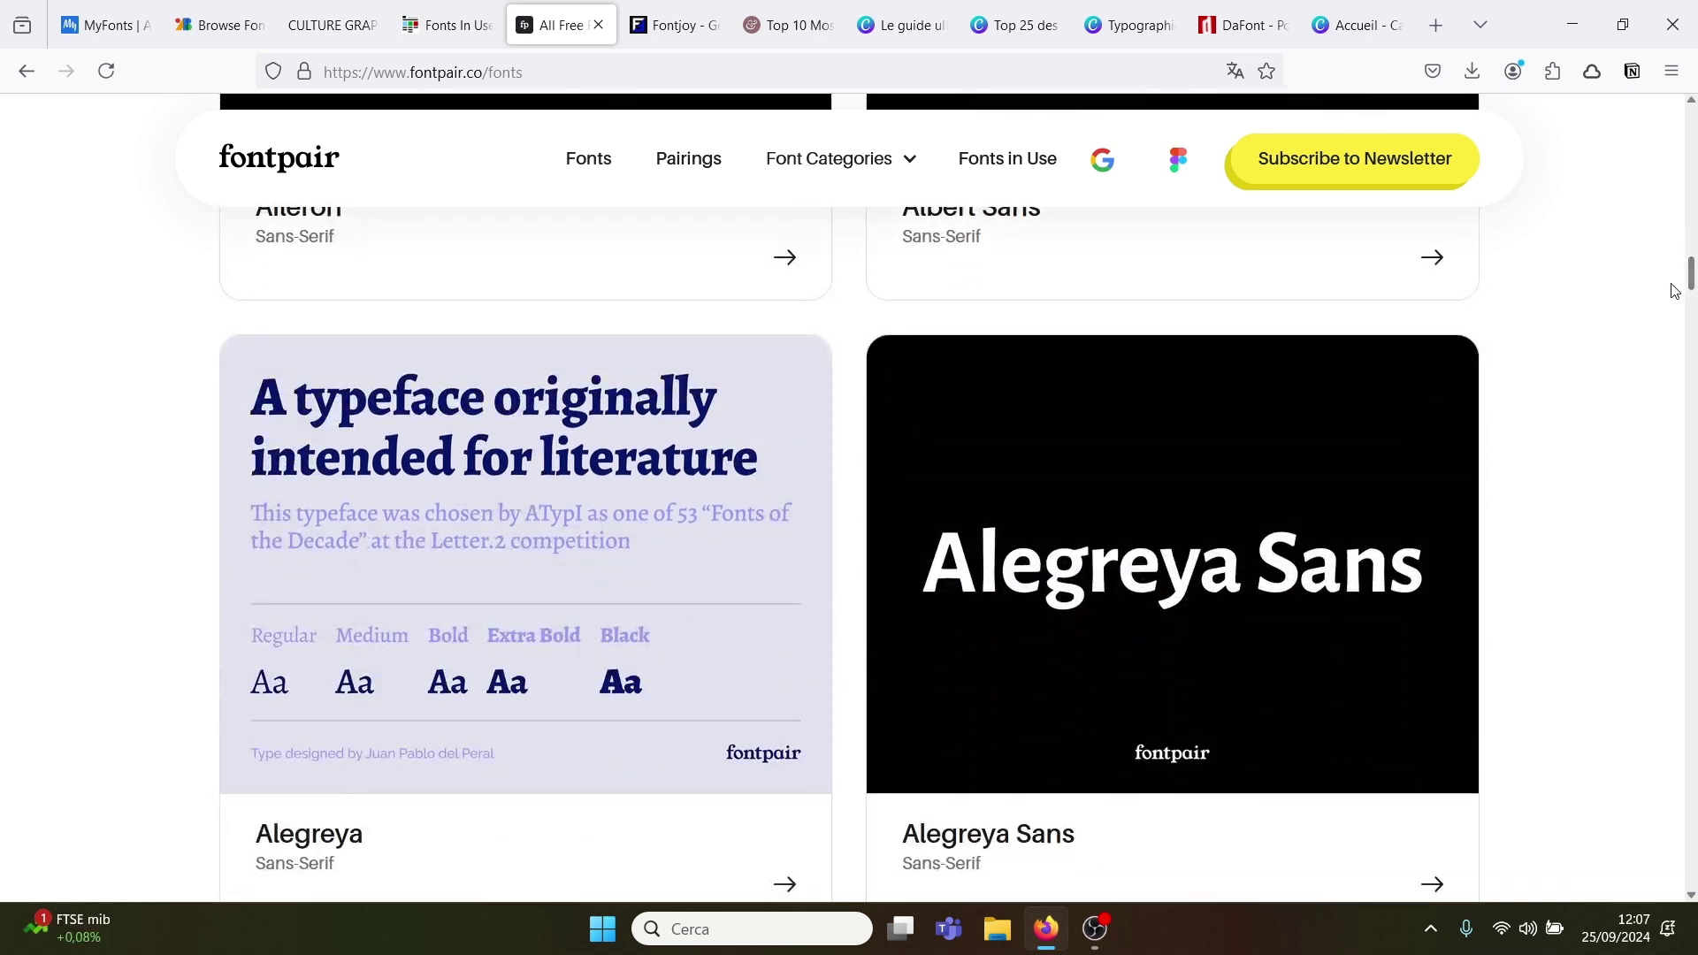
drag(1690, 285, 1687, 107)
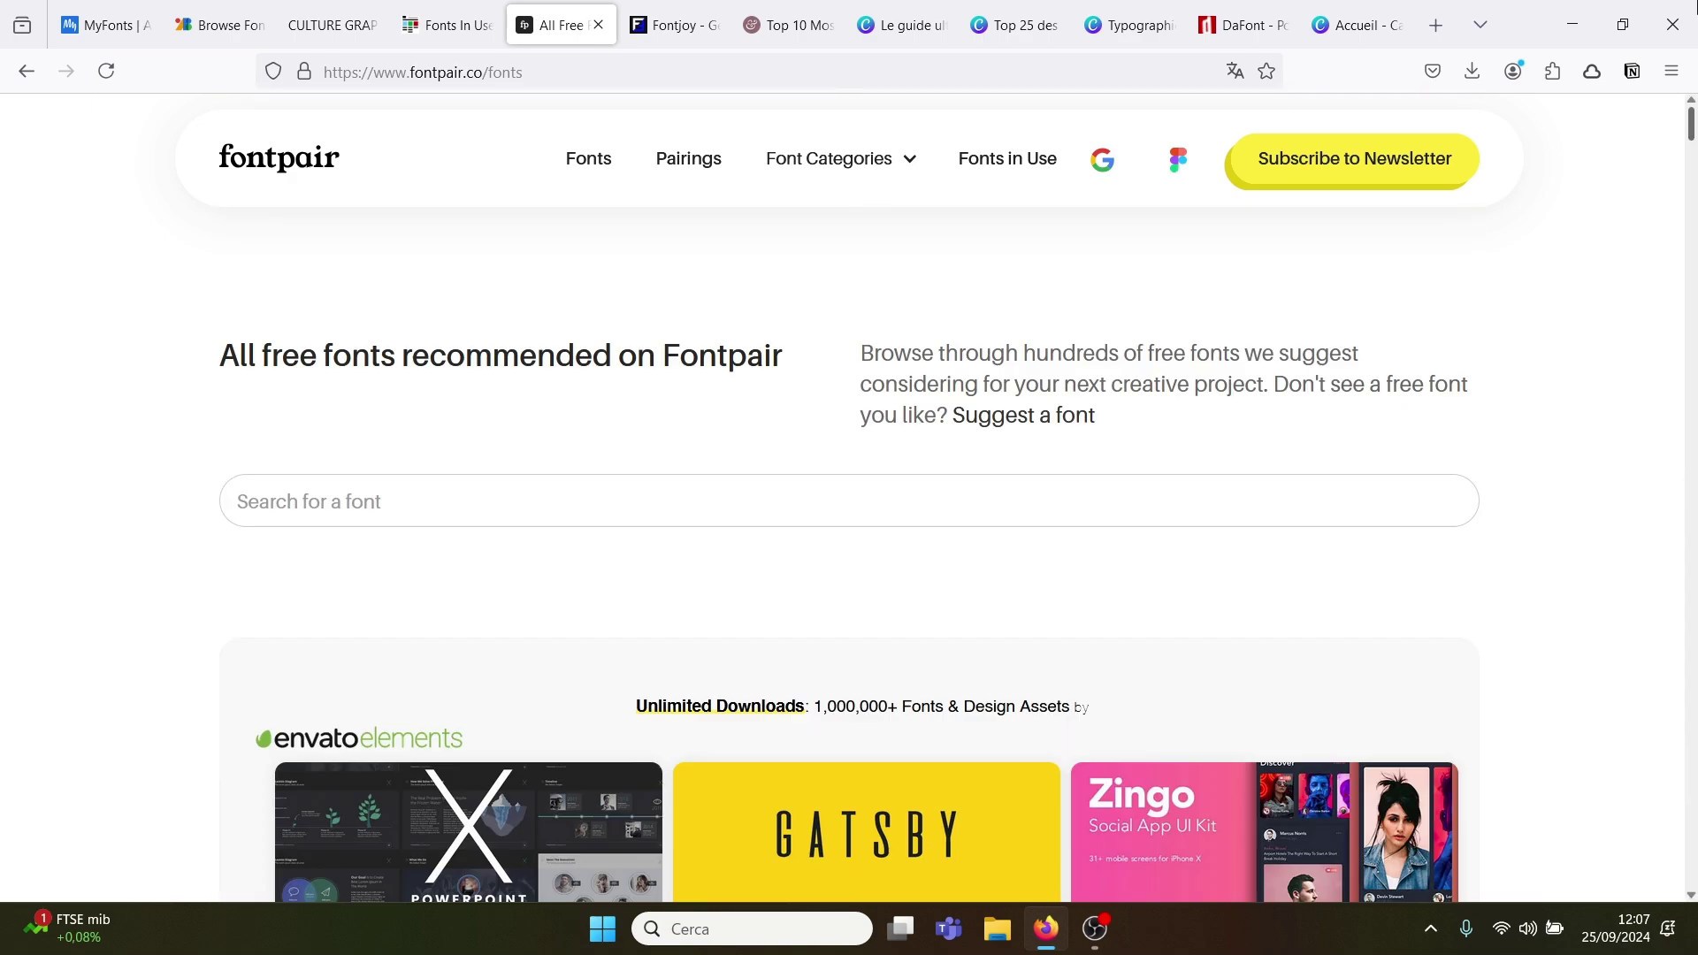
Step: Switch to Fontjoy and generate three new font pairings in a row
click(675, 18)
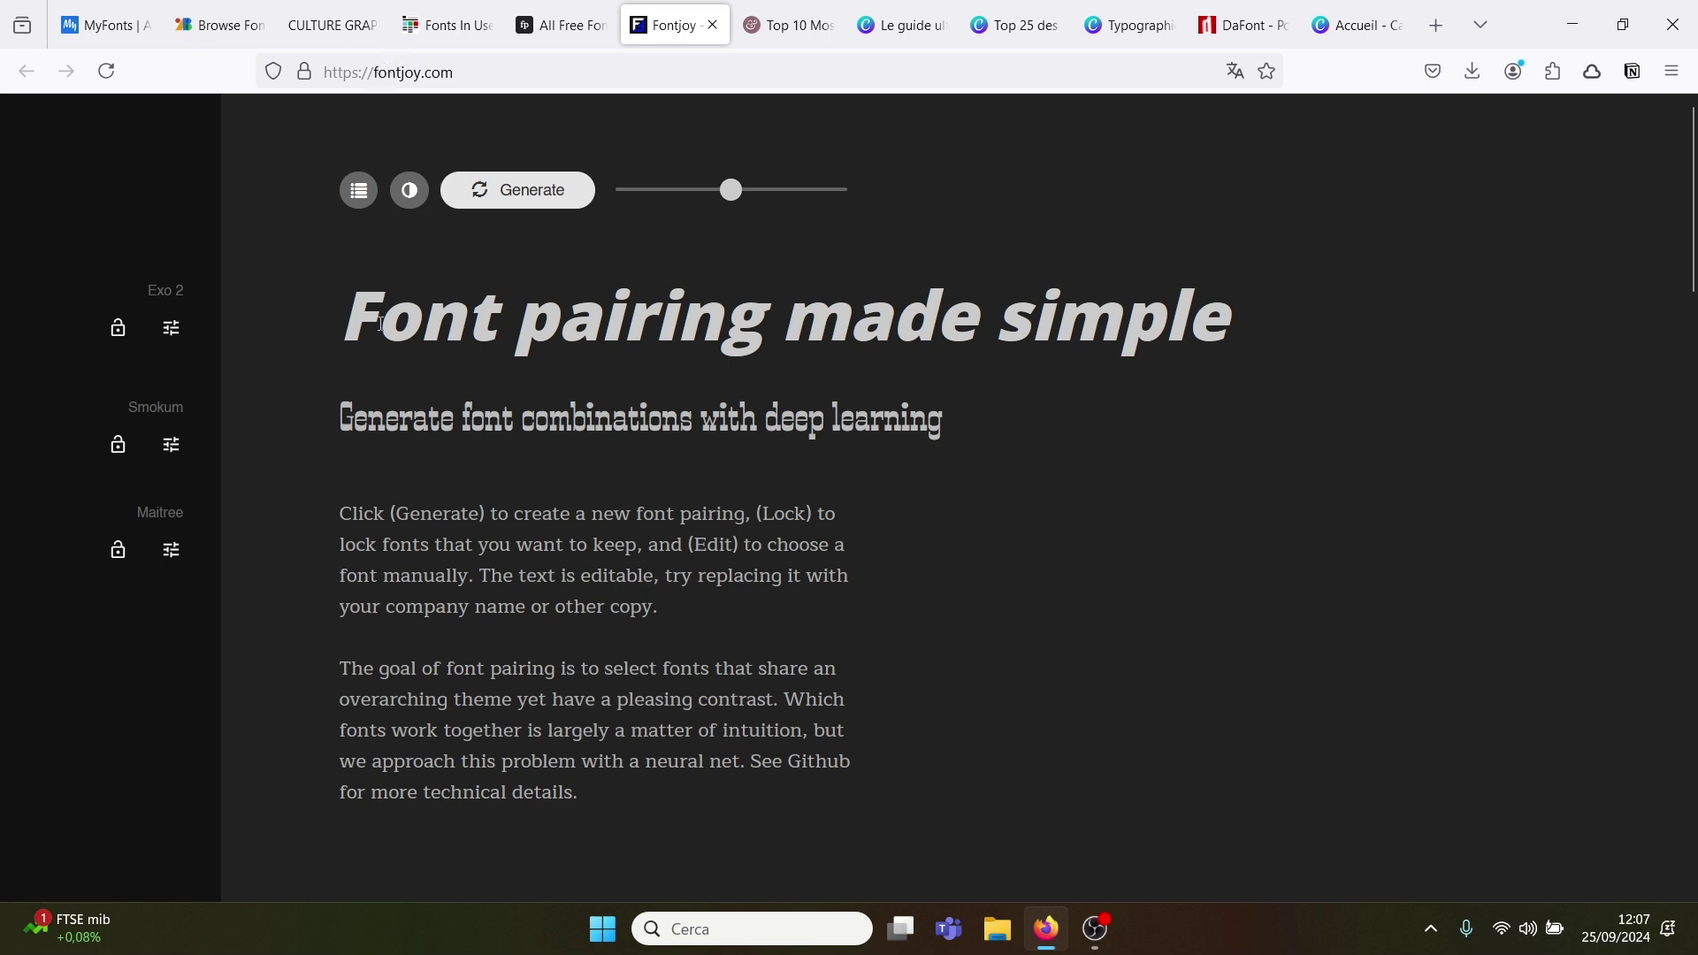
click(515, 196)
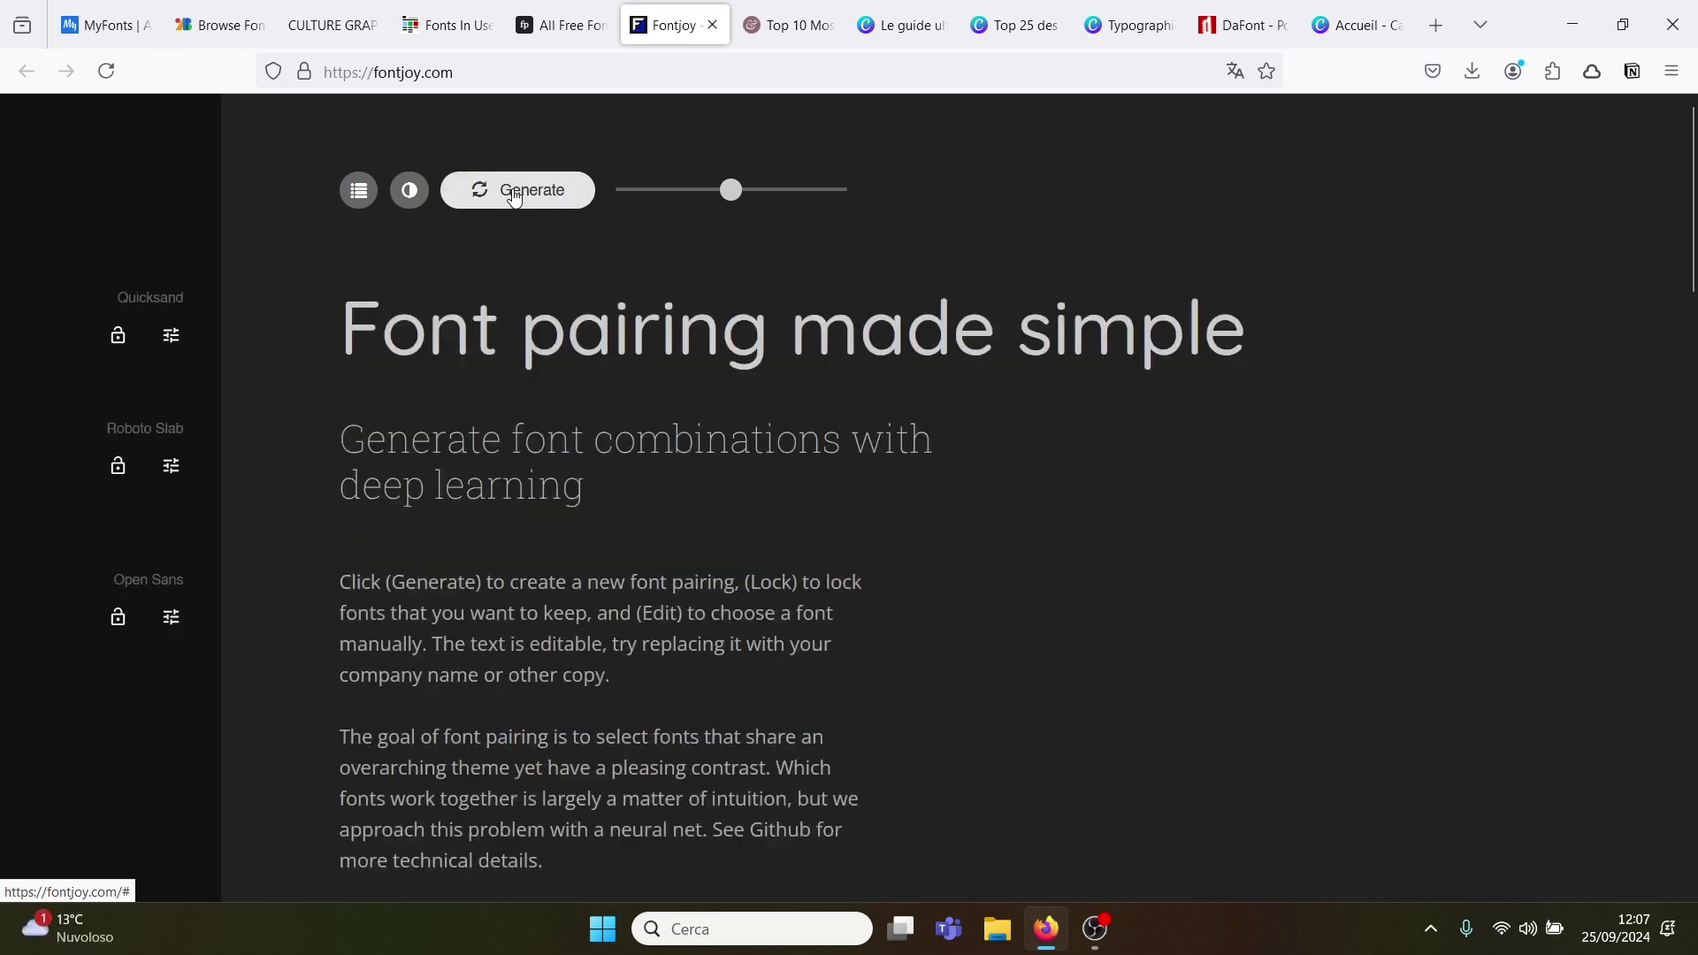
click(516, 196)
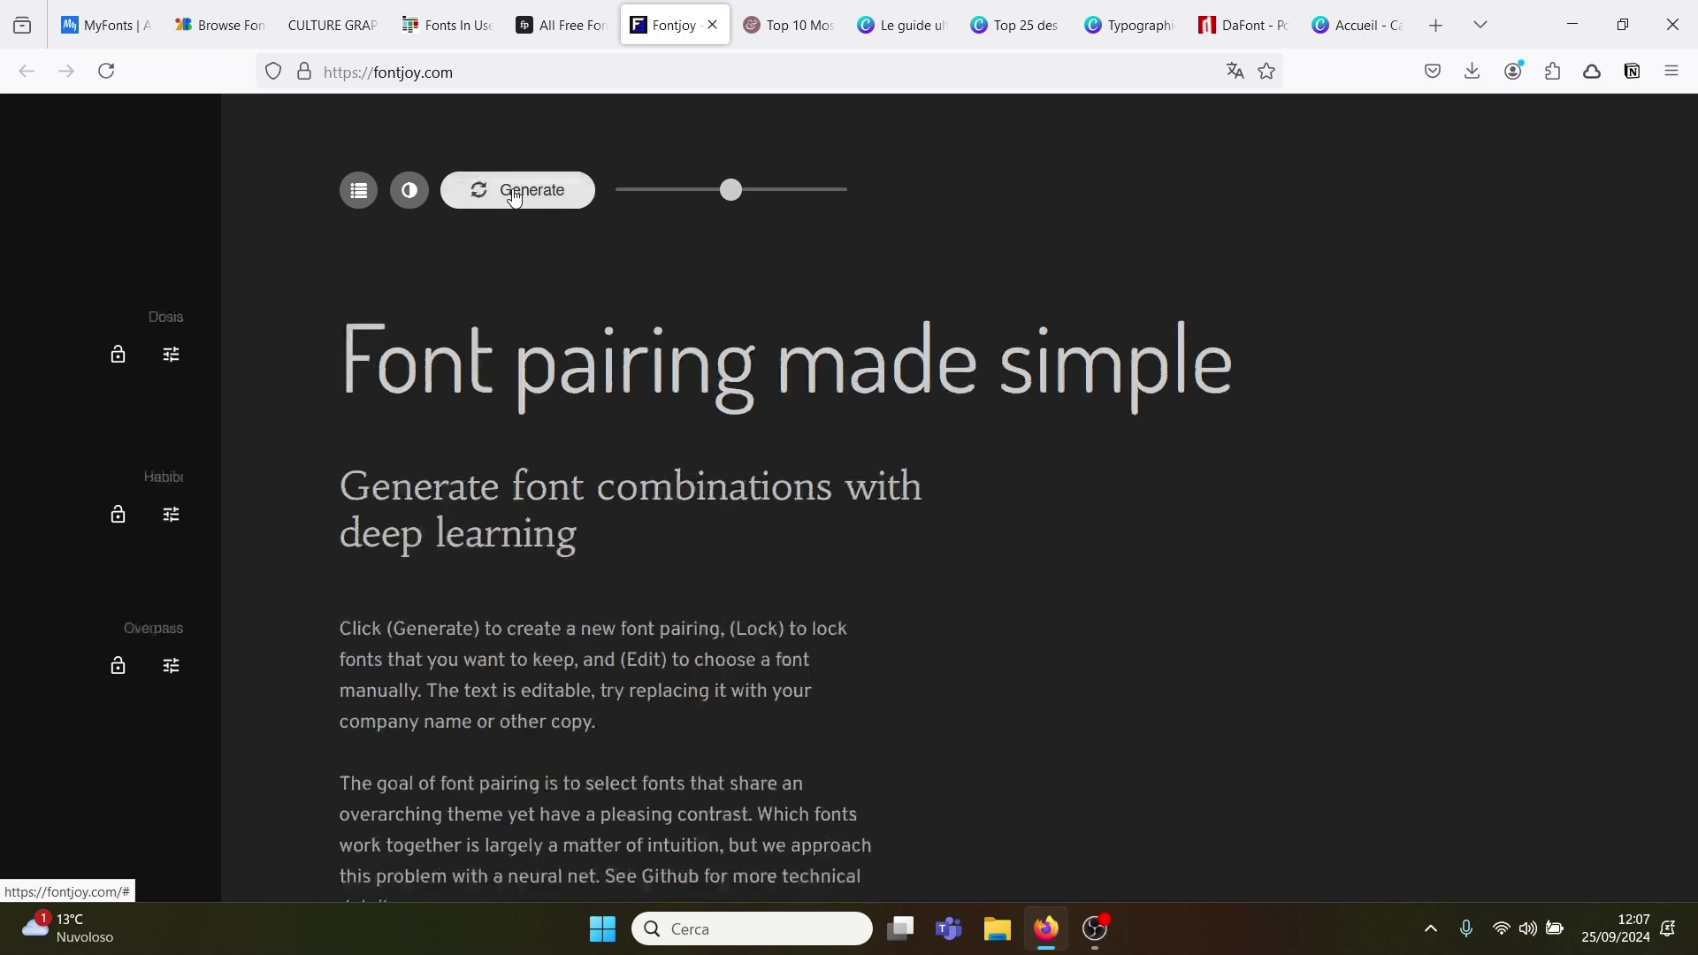
click(516, 196)
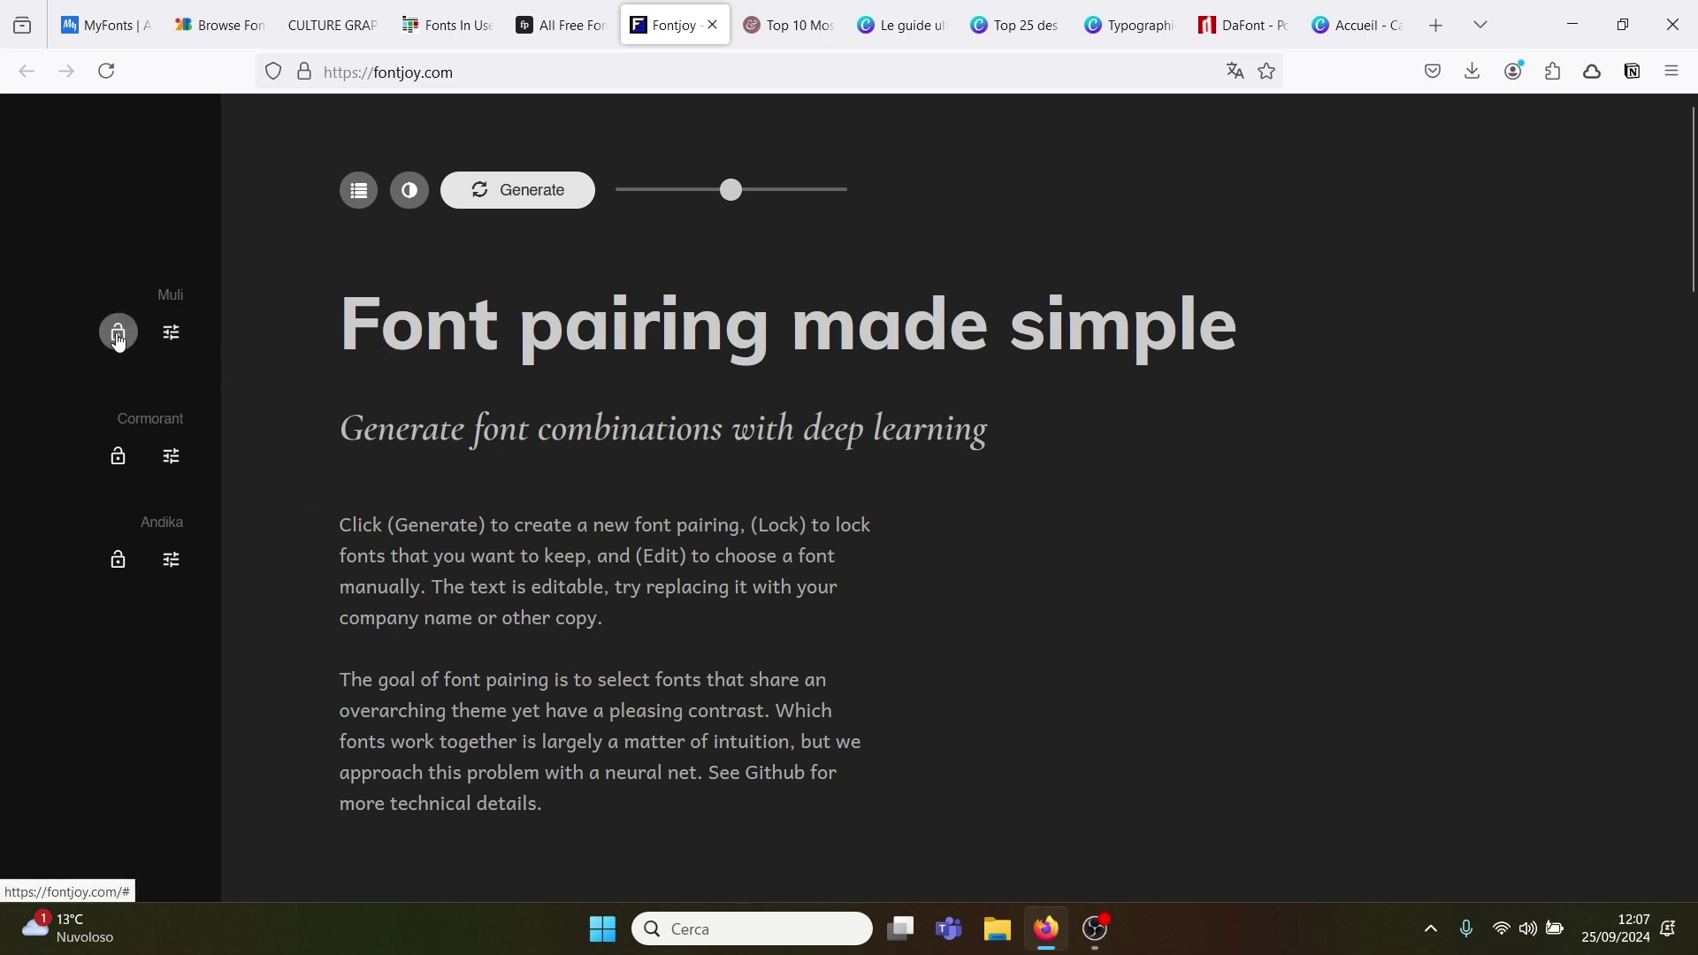
Step: Lock the heading font Muli and generate several new combinations for the subheading and body fonts
click(118, 335)
click(118, 336)
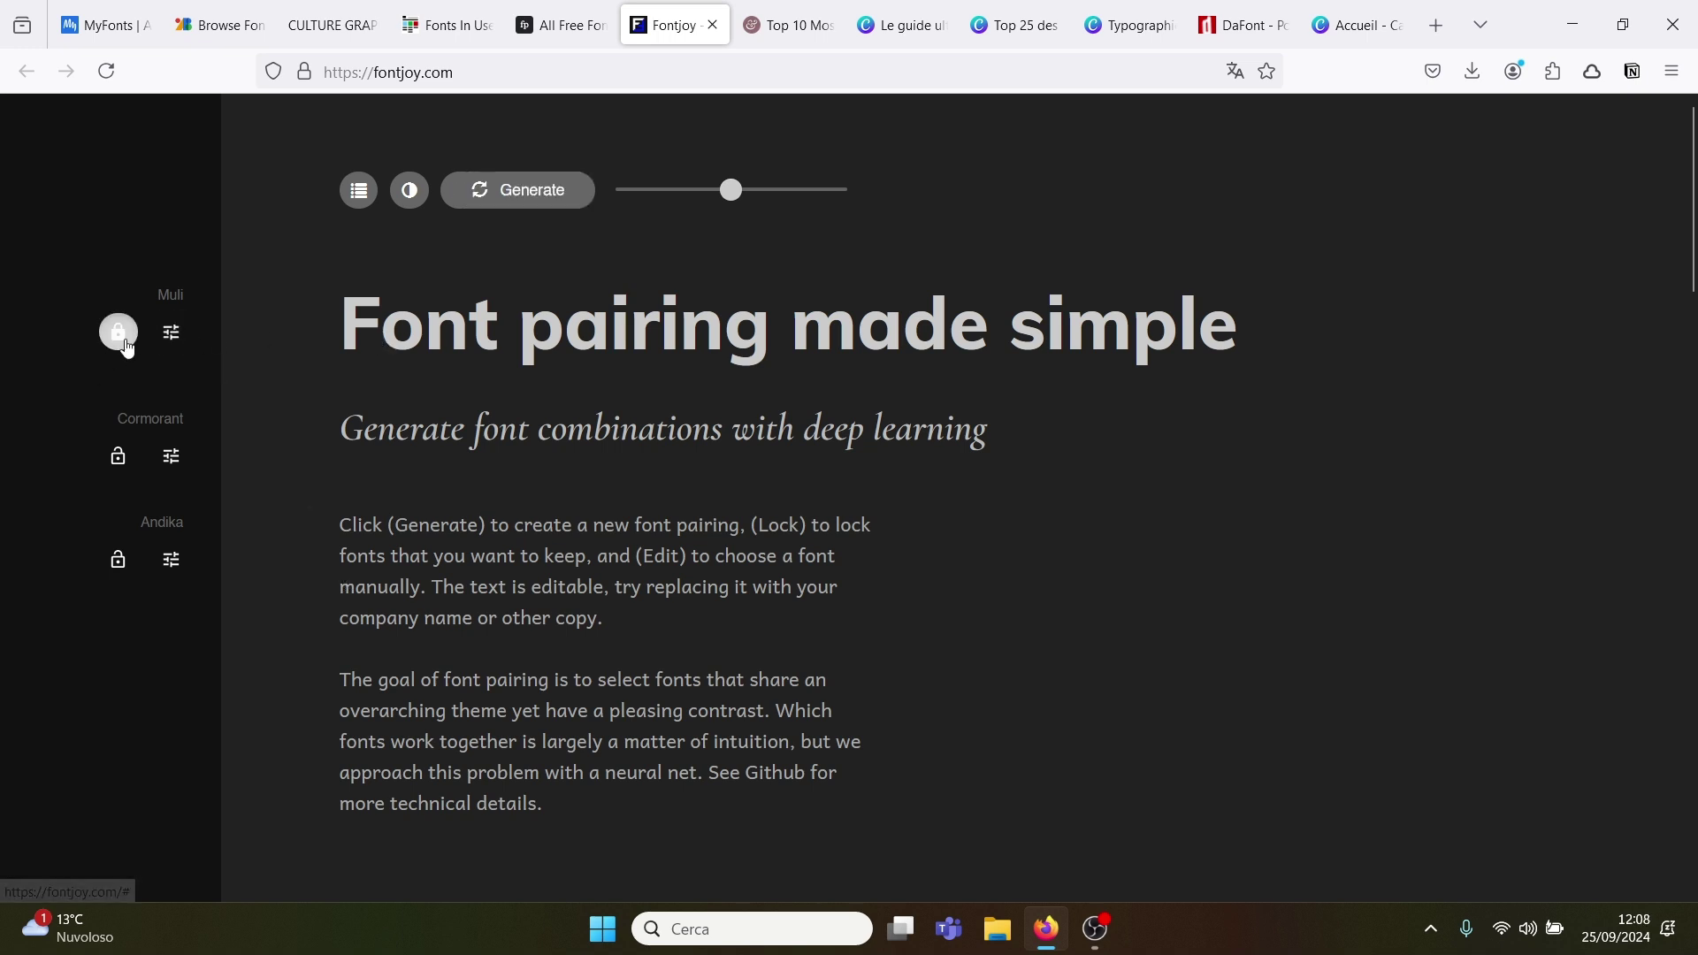
click(500, 192)
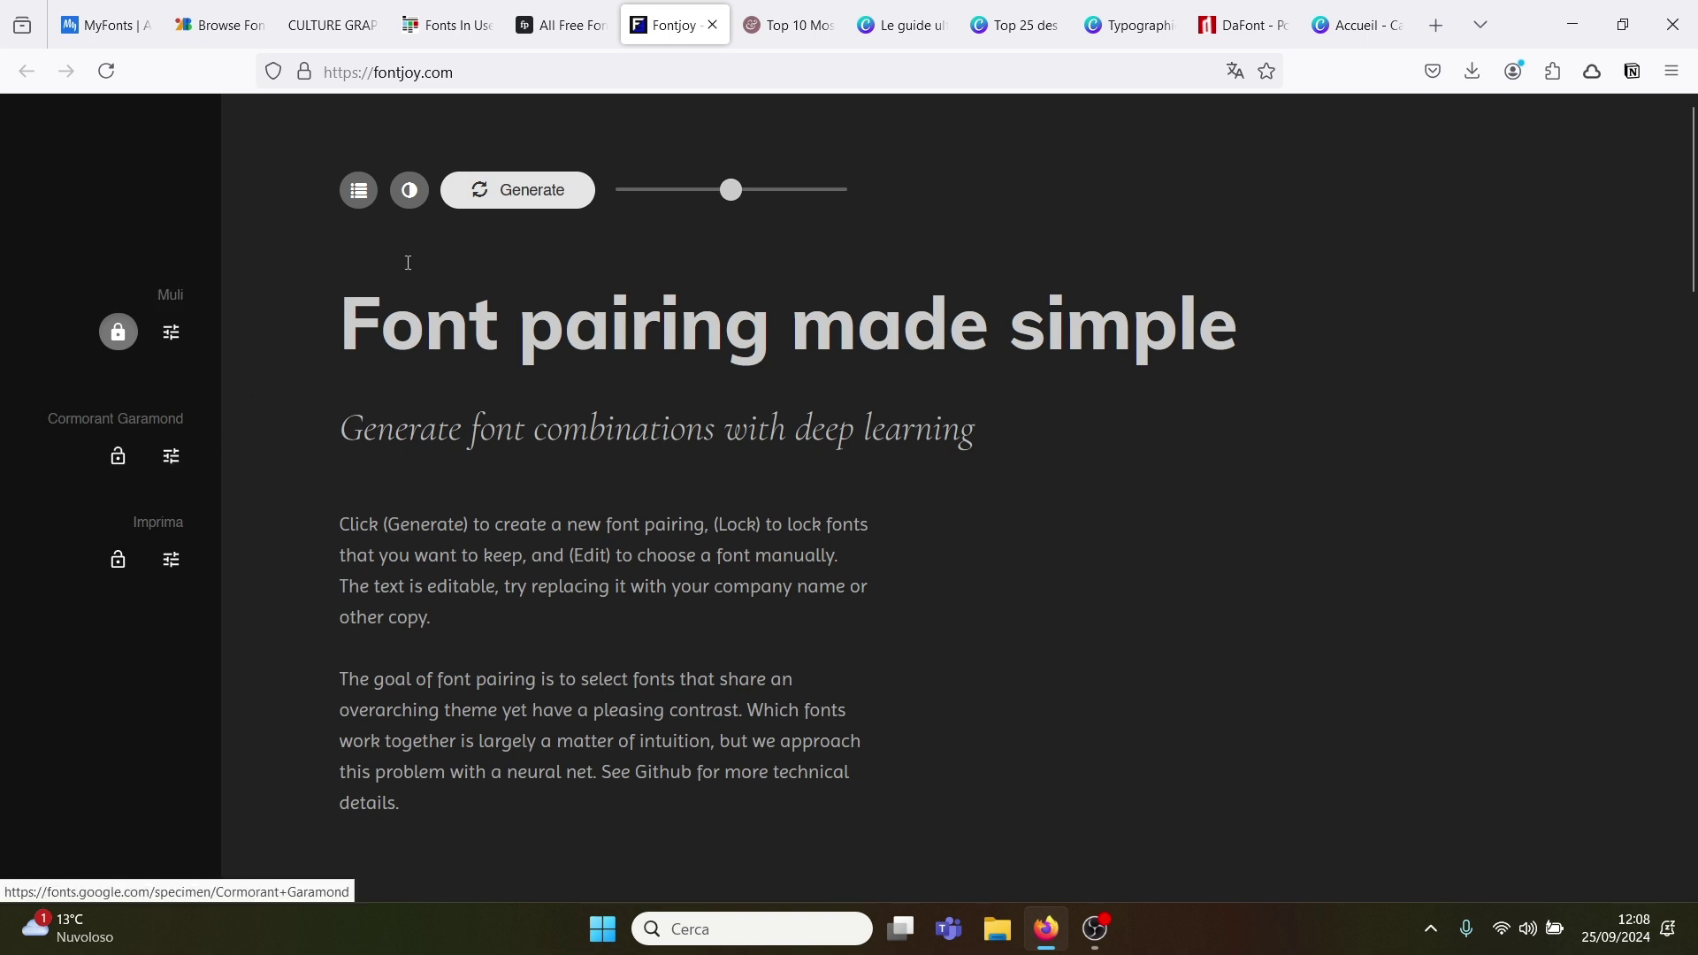
click(517, 201)
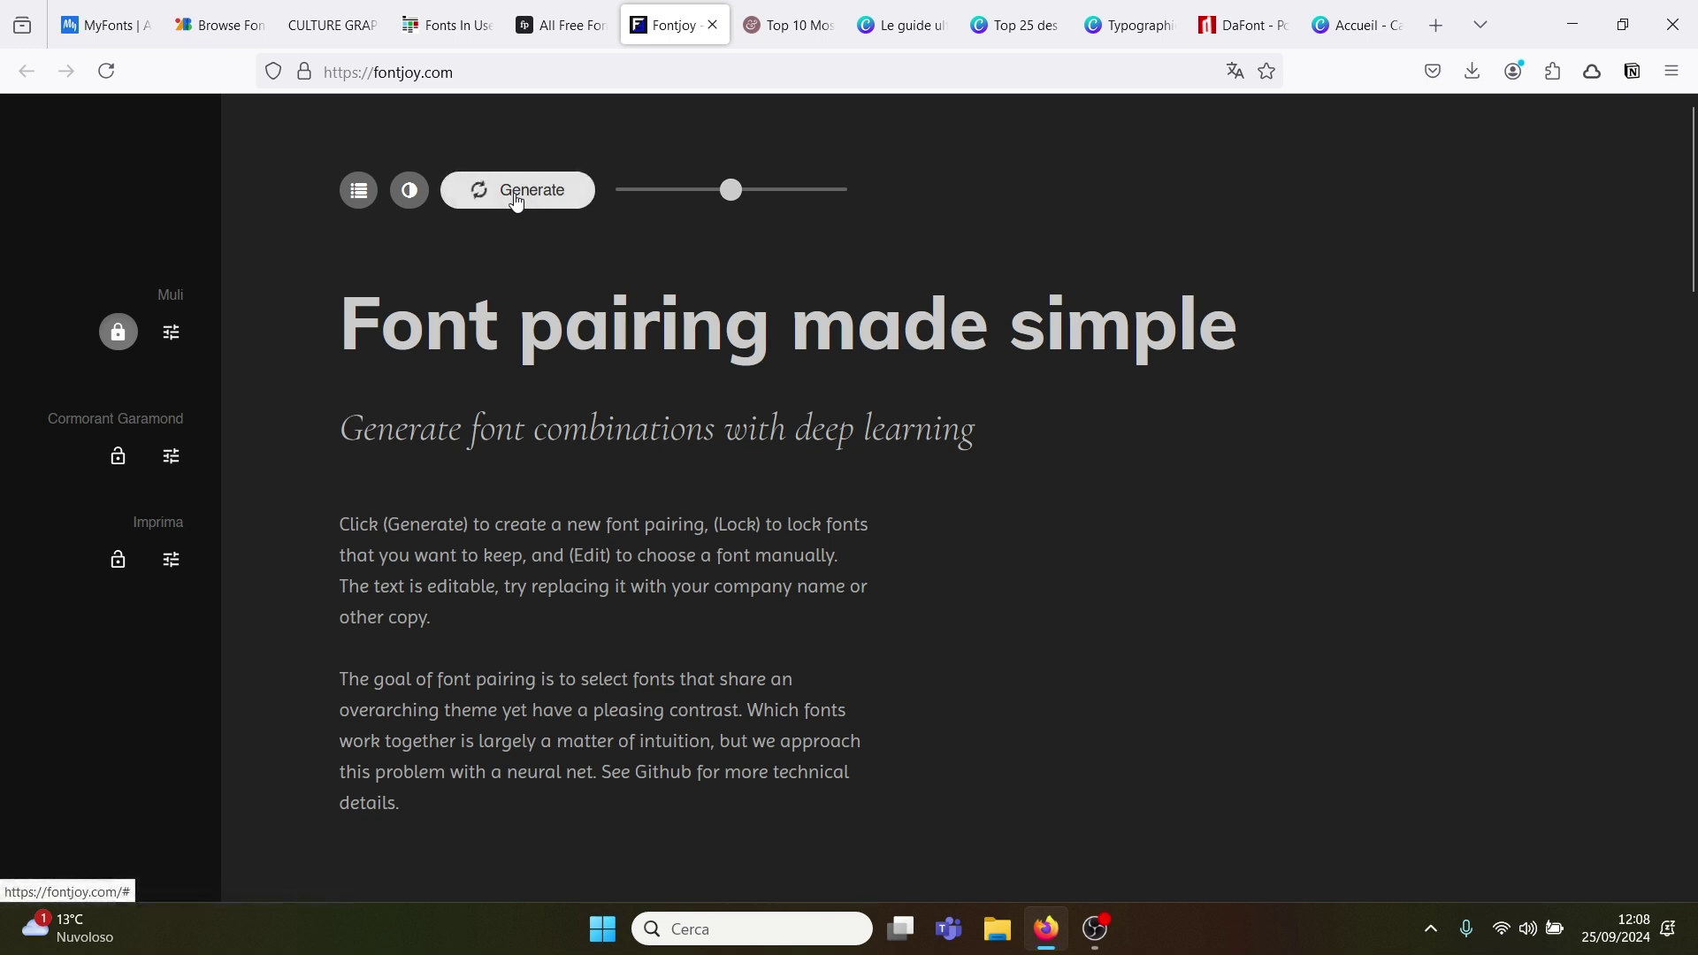
click(518, 201)
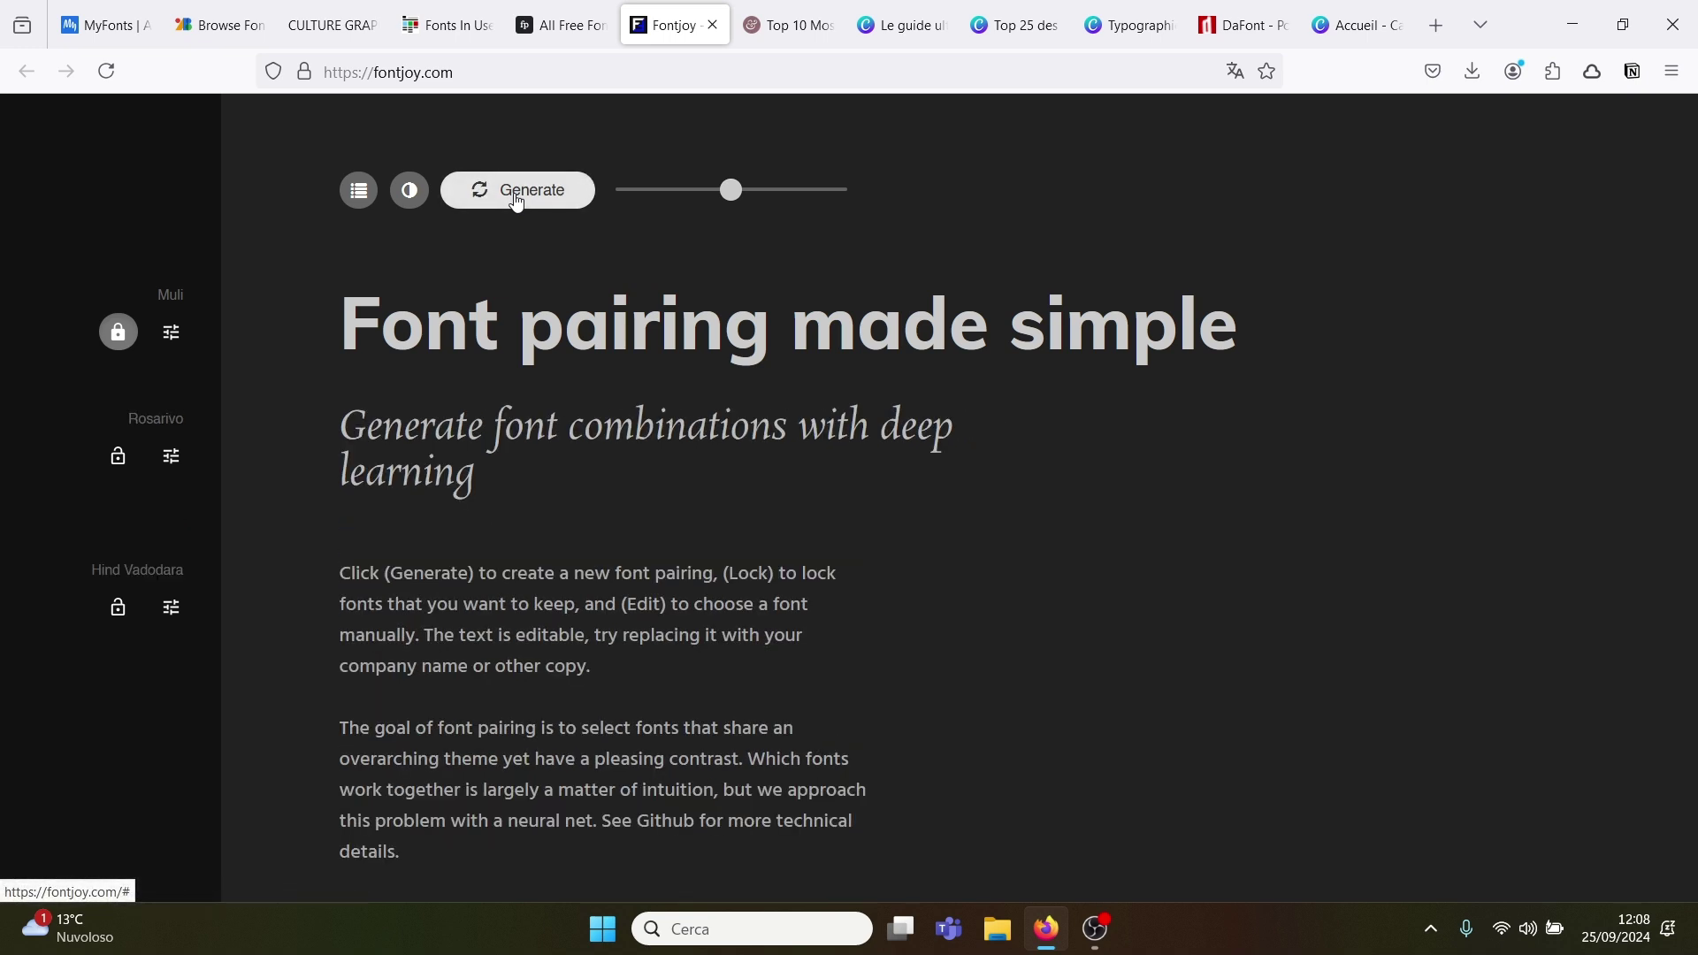
click(517, 202)
click(518, 202)
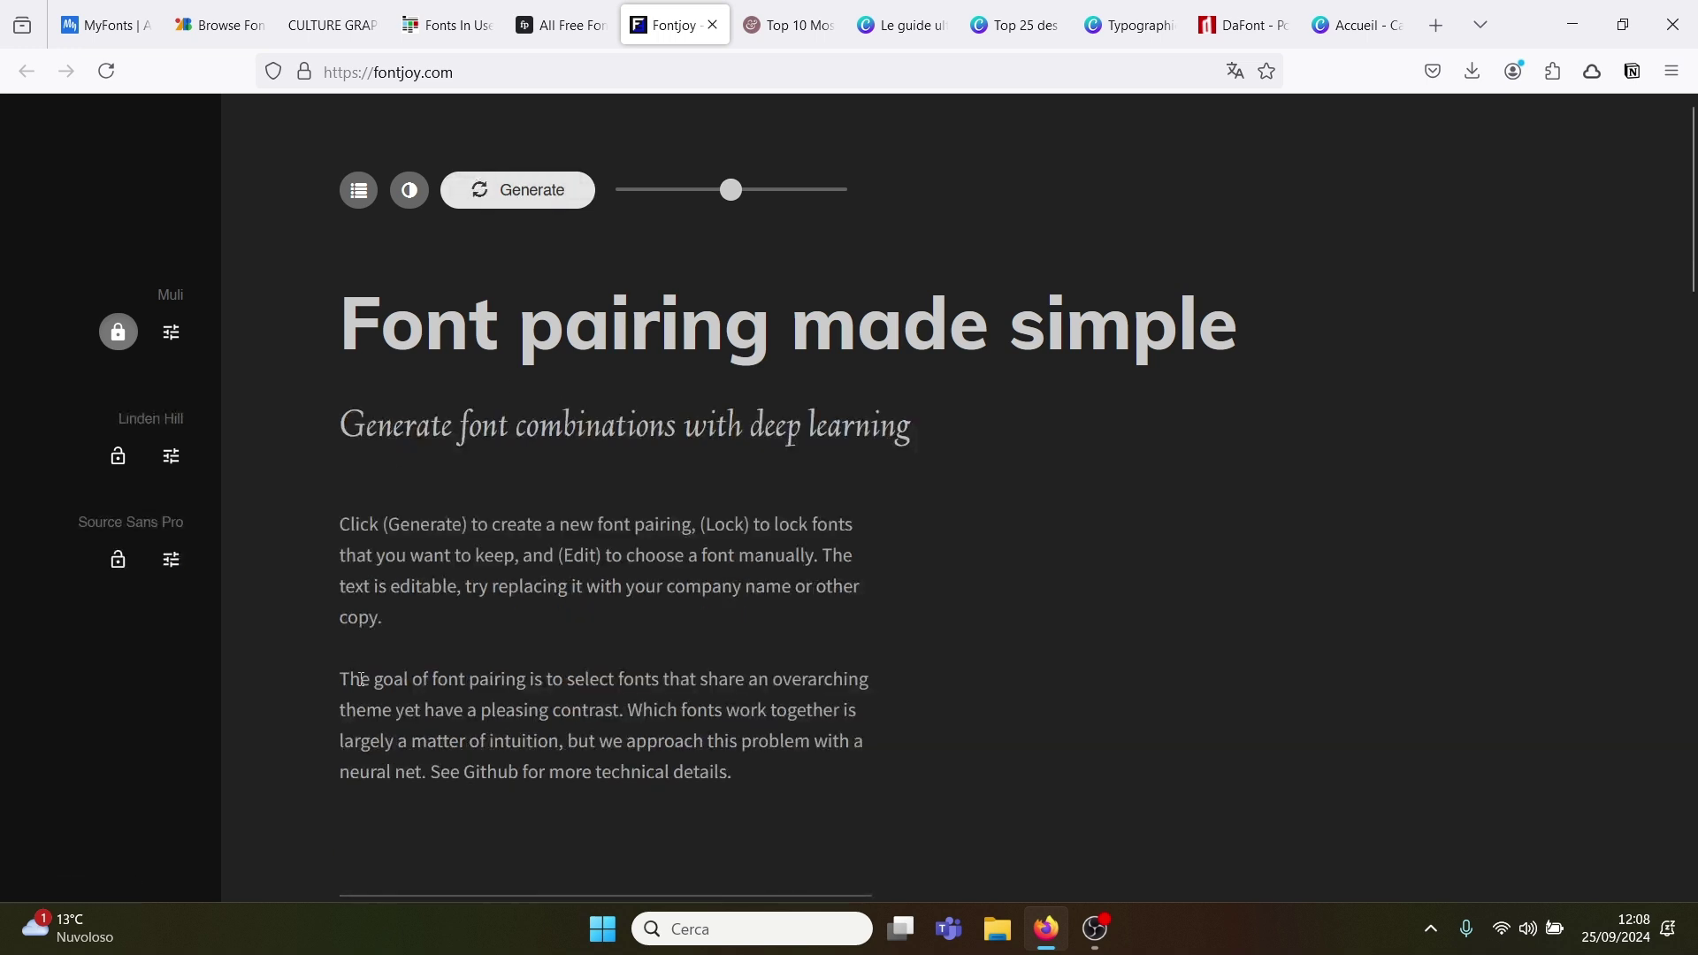
Step: View the list of fonts most similar to the Linden Hill subheading font and close it without choosing another
click(172, 465)
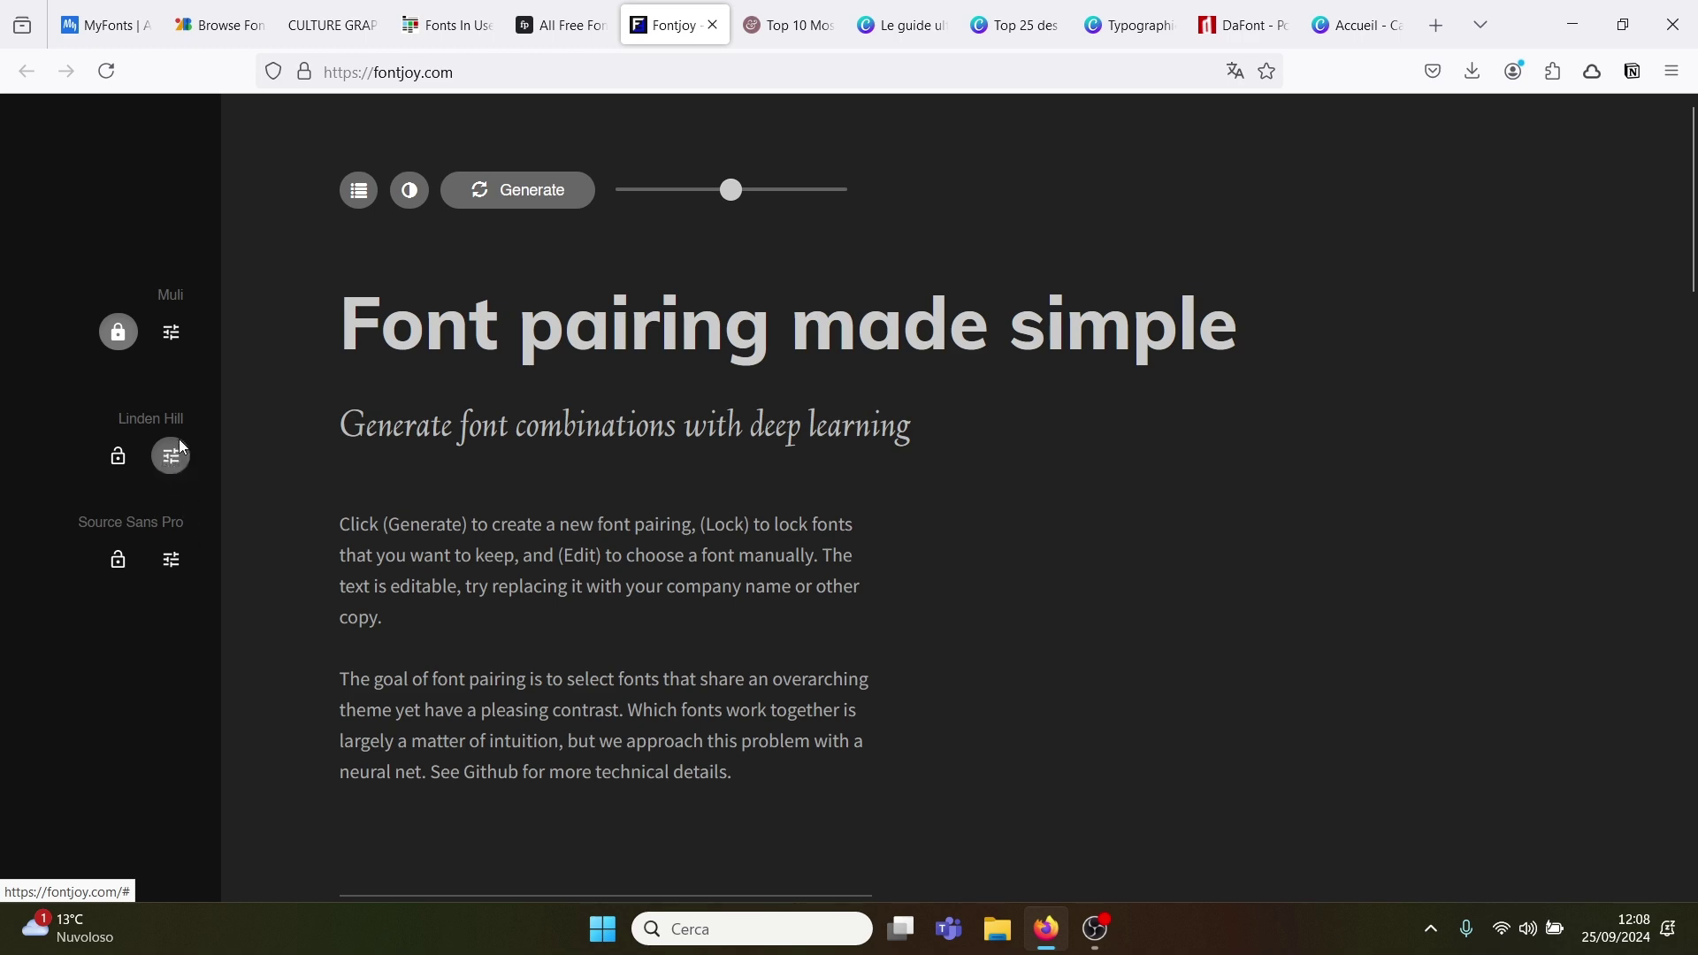
click(176, 451)
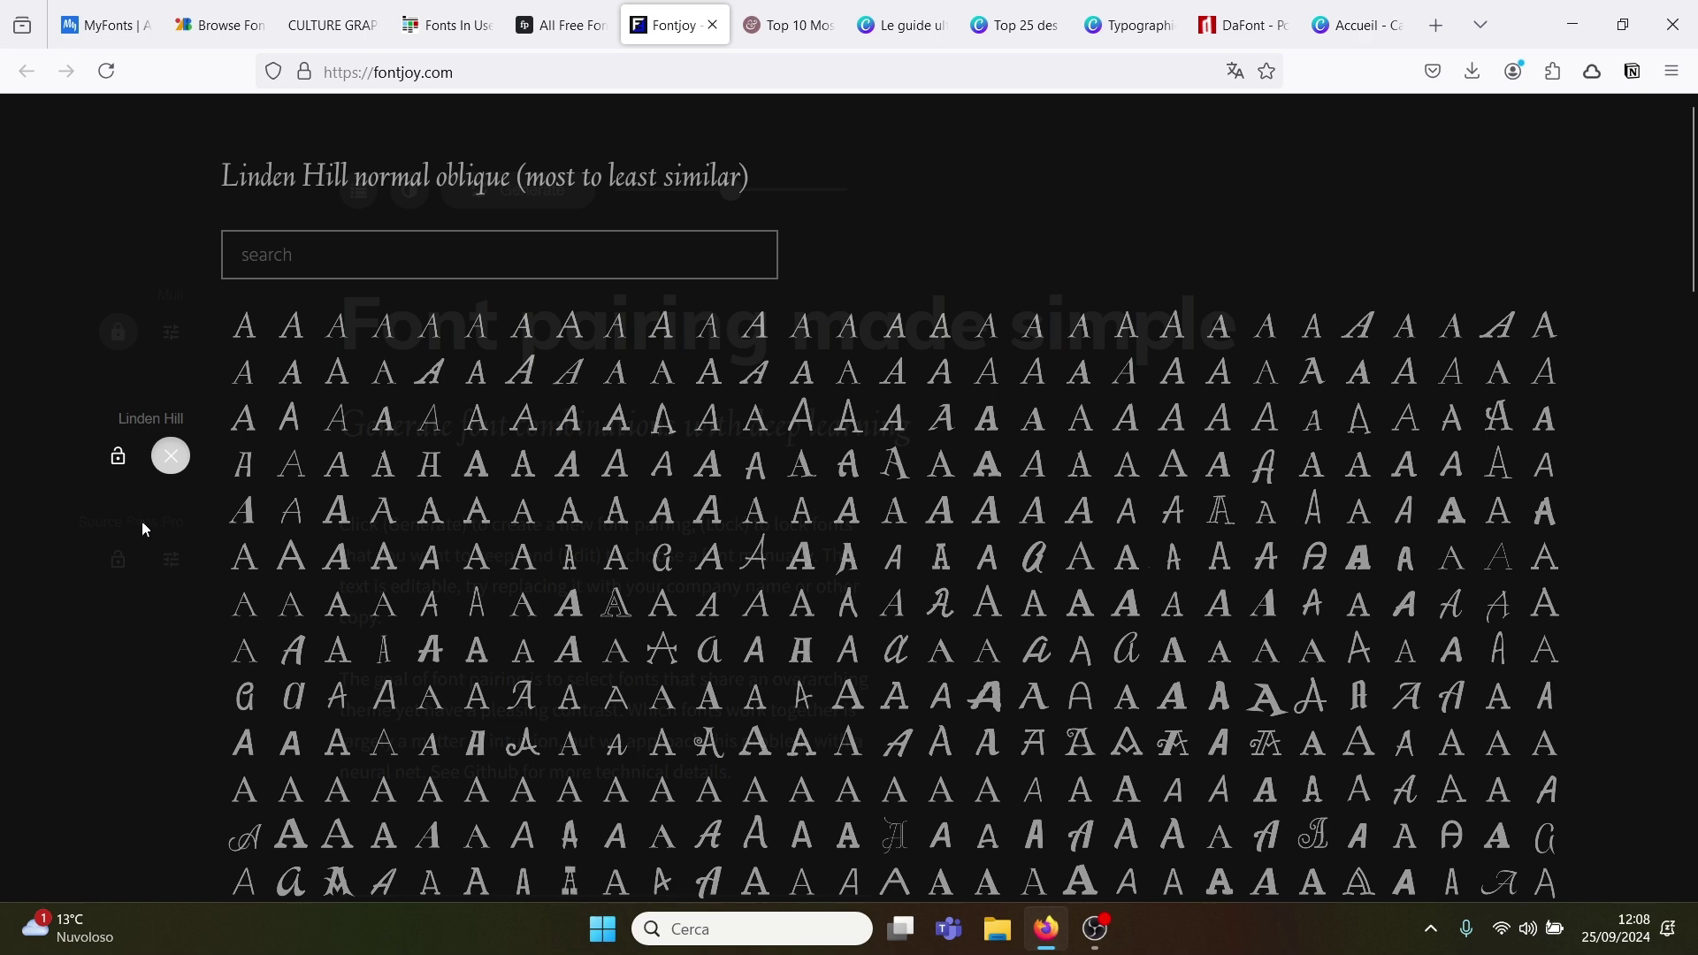
click(170, 457)
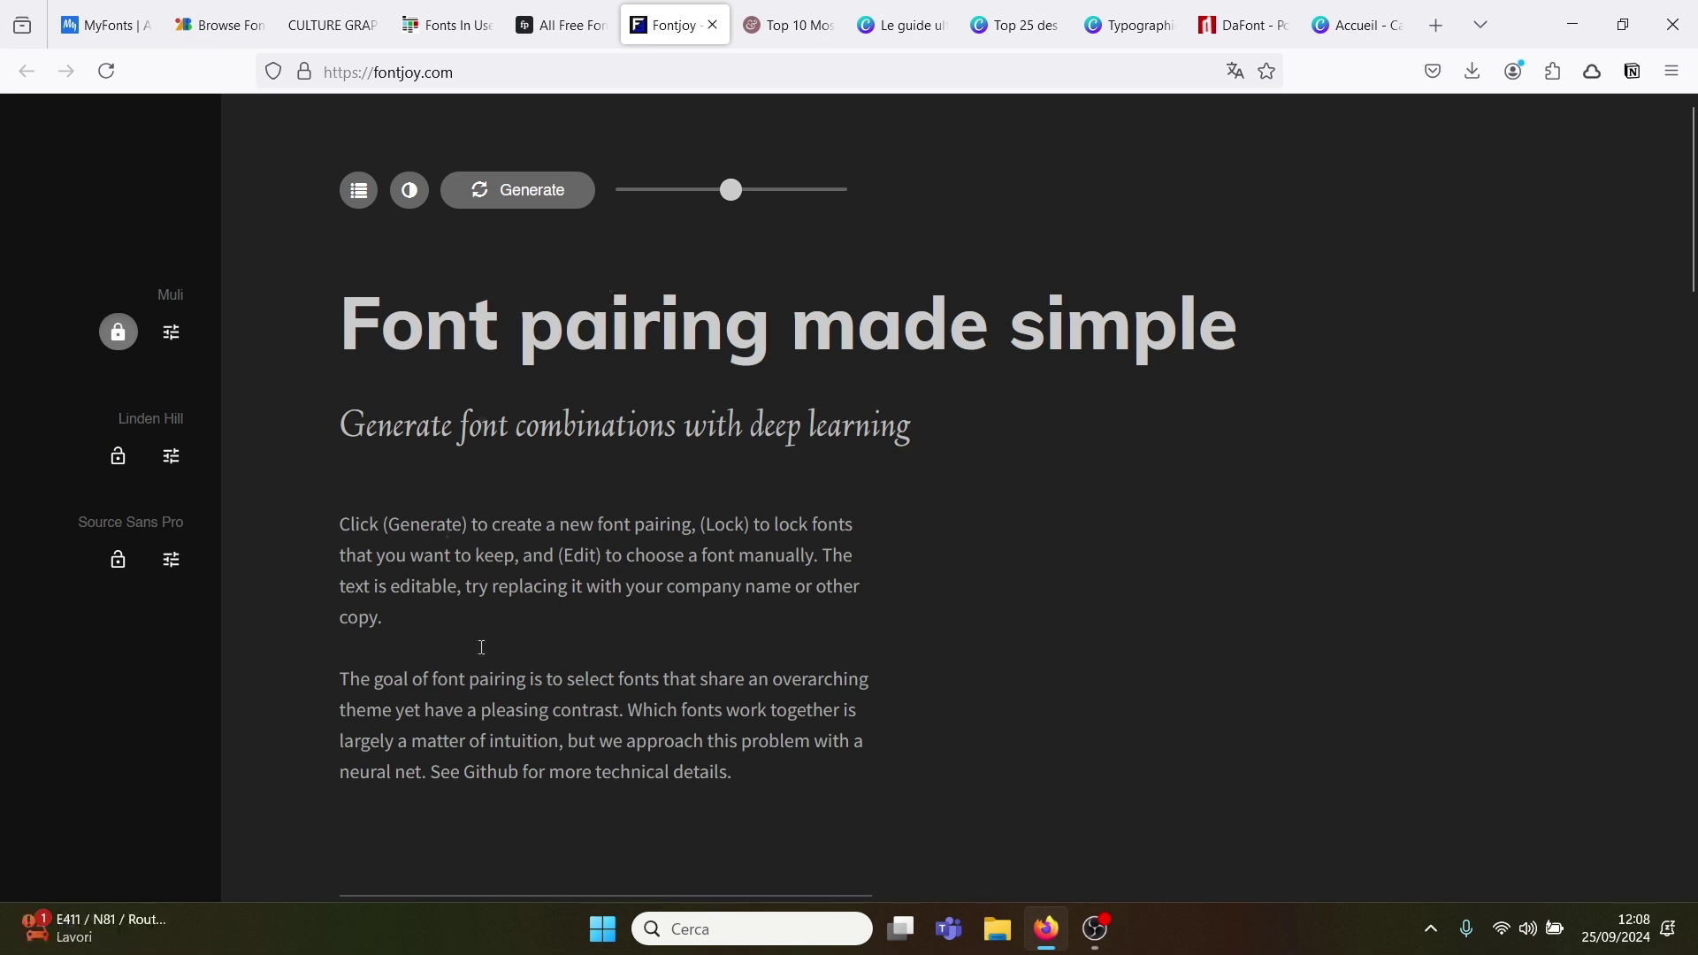
Step: Switch to Typewolf's font recommendations and look through the Classification Lists and Alternative Lists
click(790, 33)
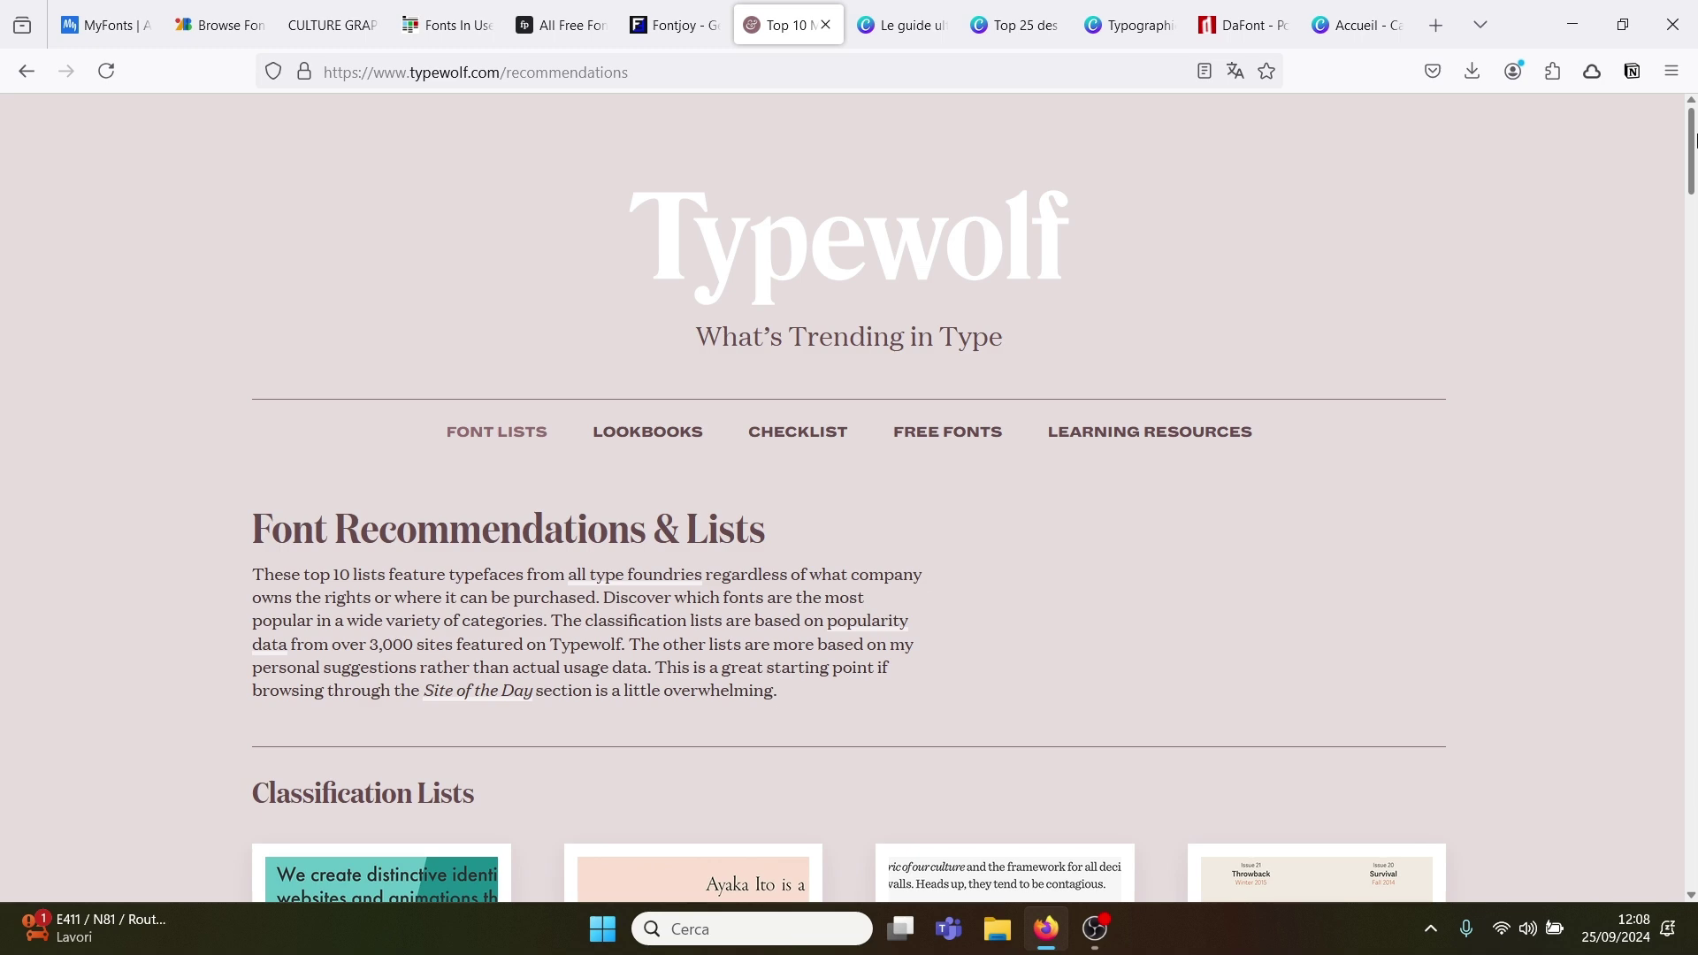
click(1691, 221)
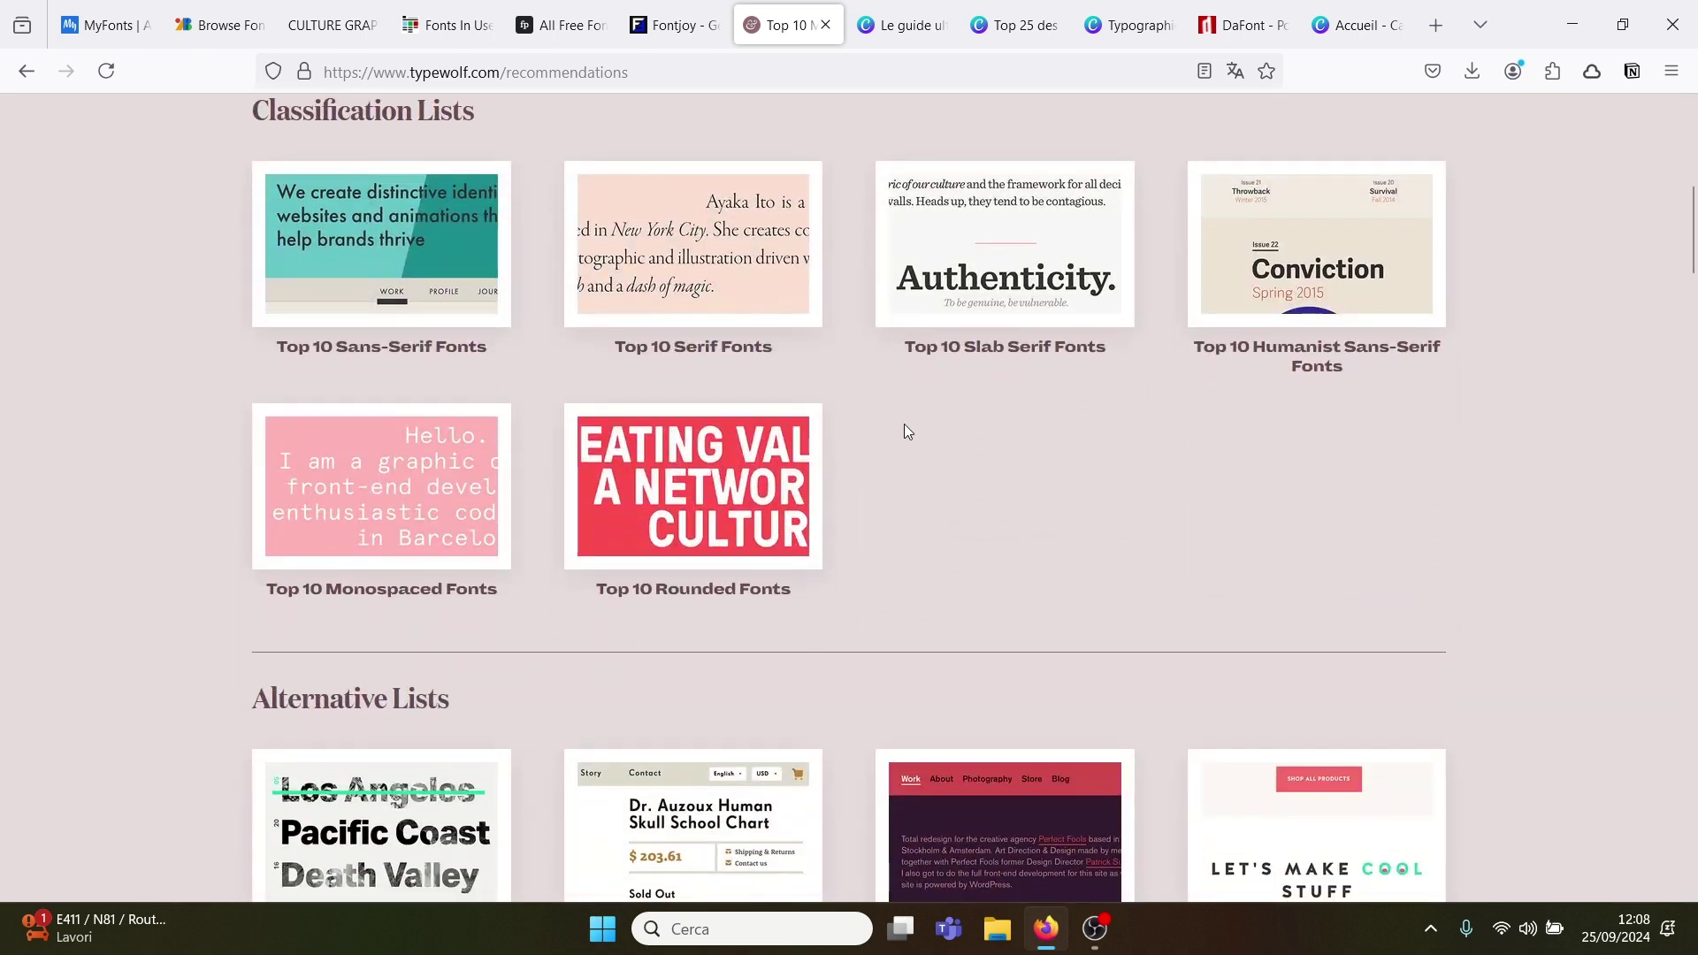
click(1684, 293)
drag(1684, 297, 1691, 128)
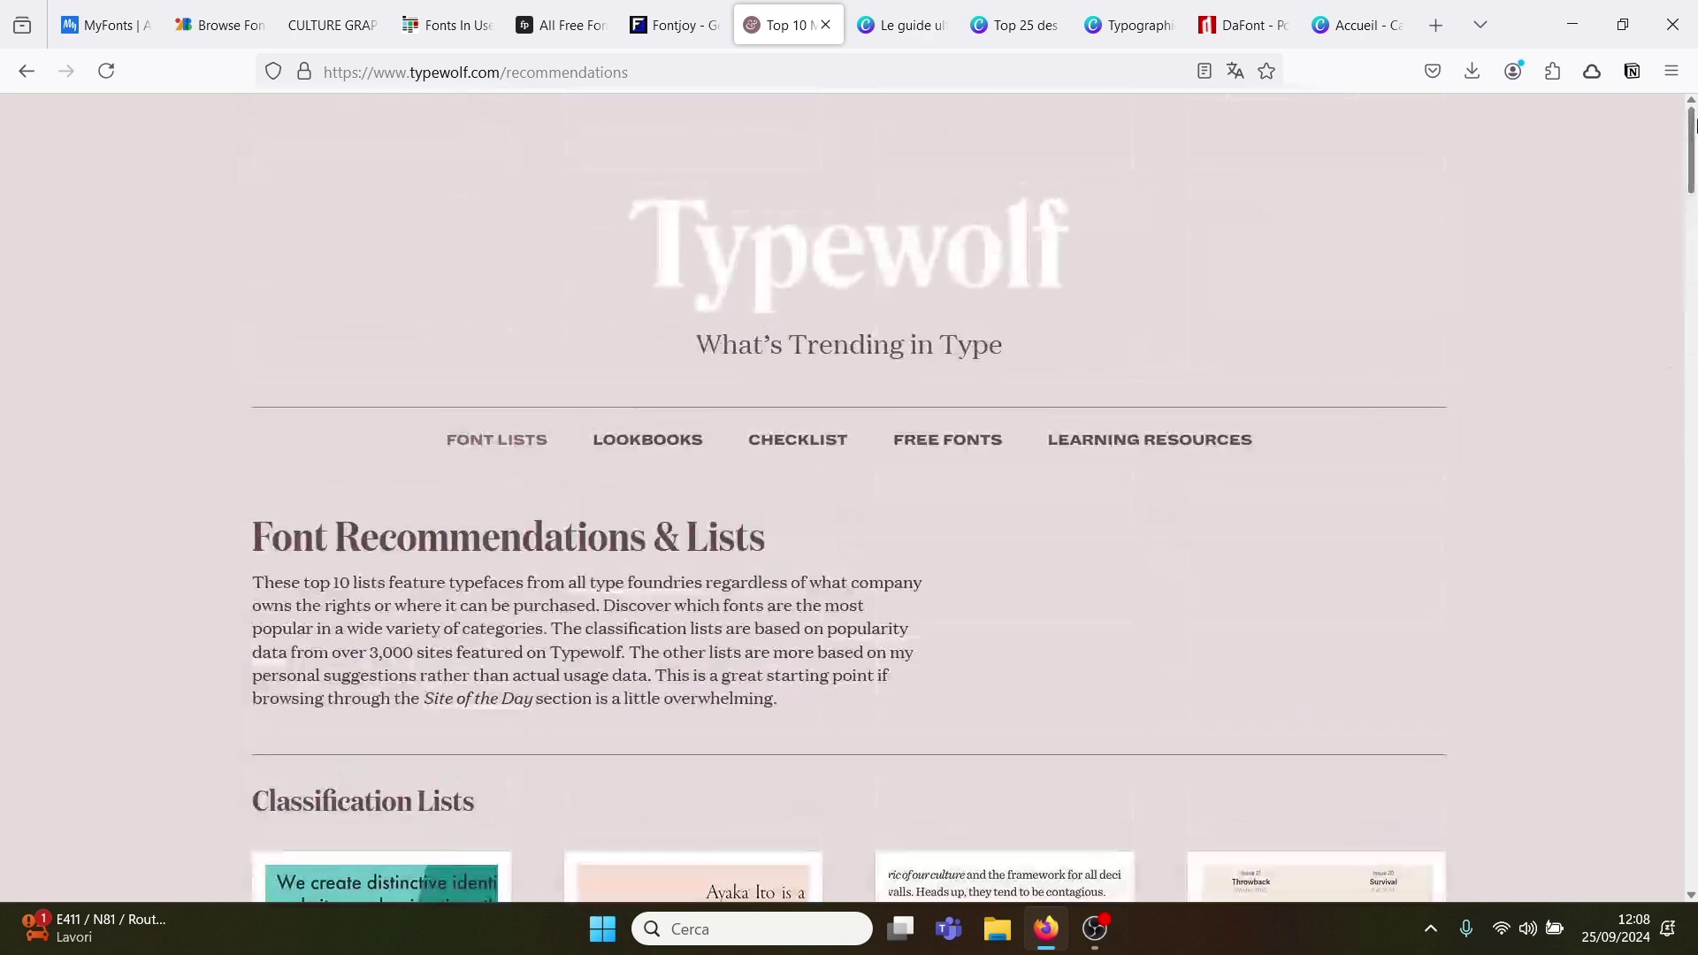
Step: Switch to Canva's ultimate guide to font pairing and examine its typography anatomy graphic and font combination examples
click(914, 14)
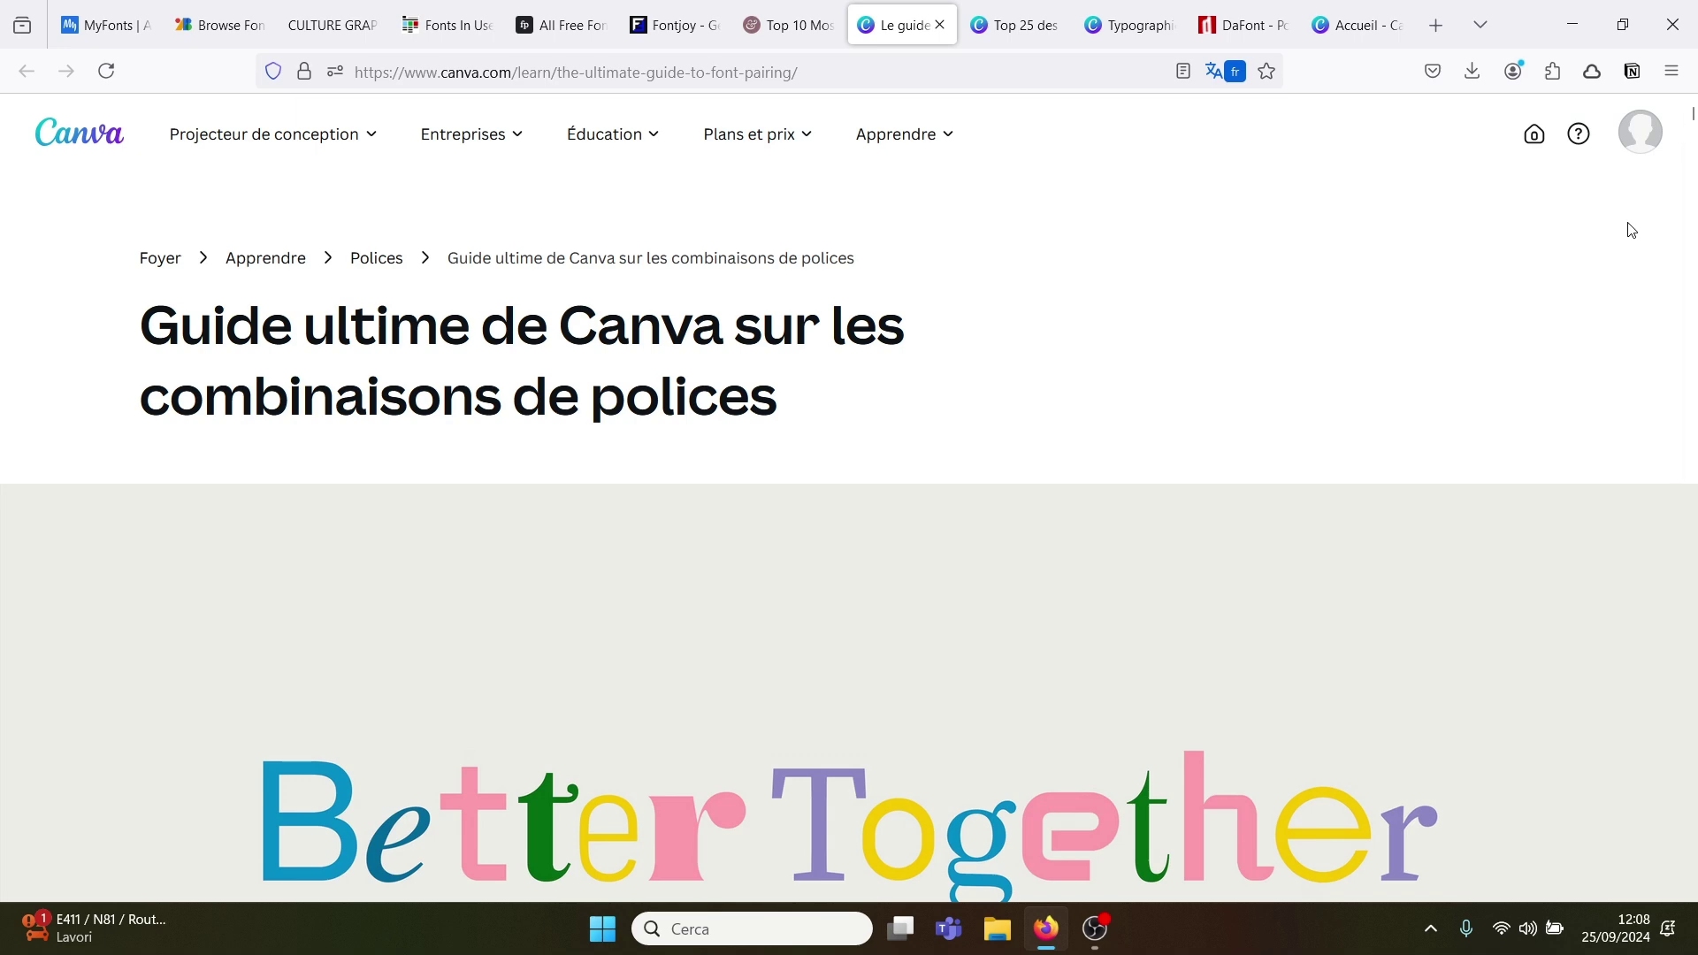
drag(1691, 115, 1692, 124)
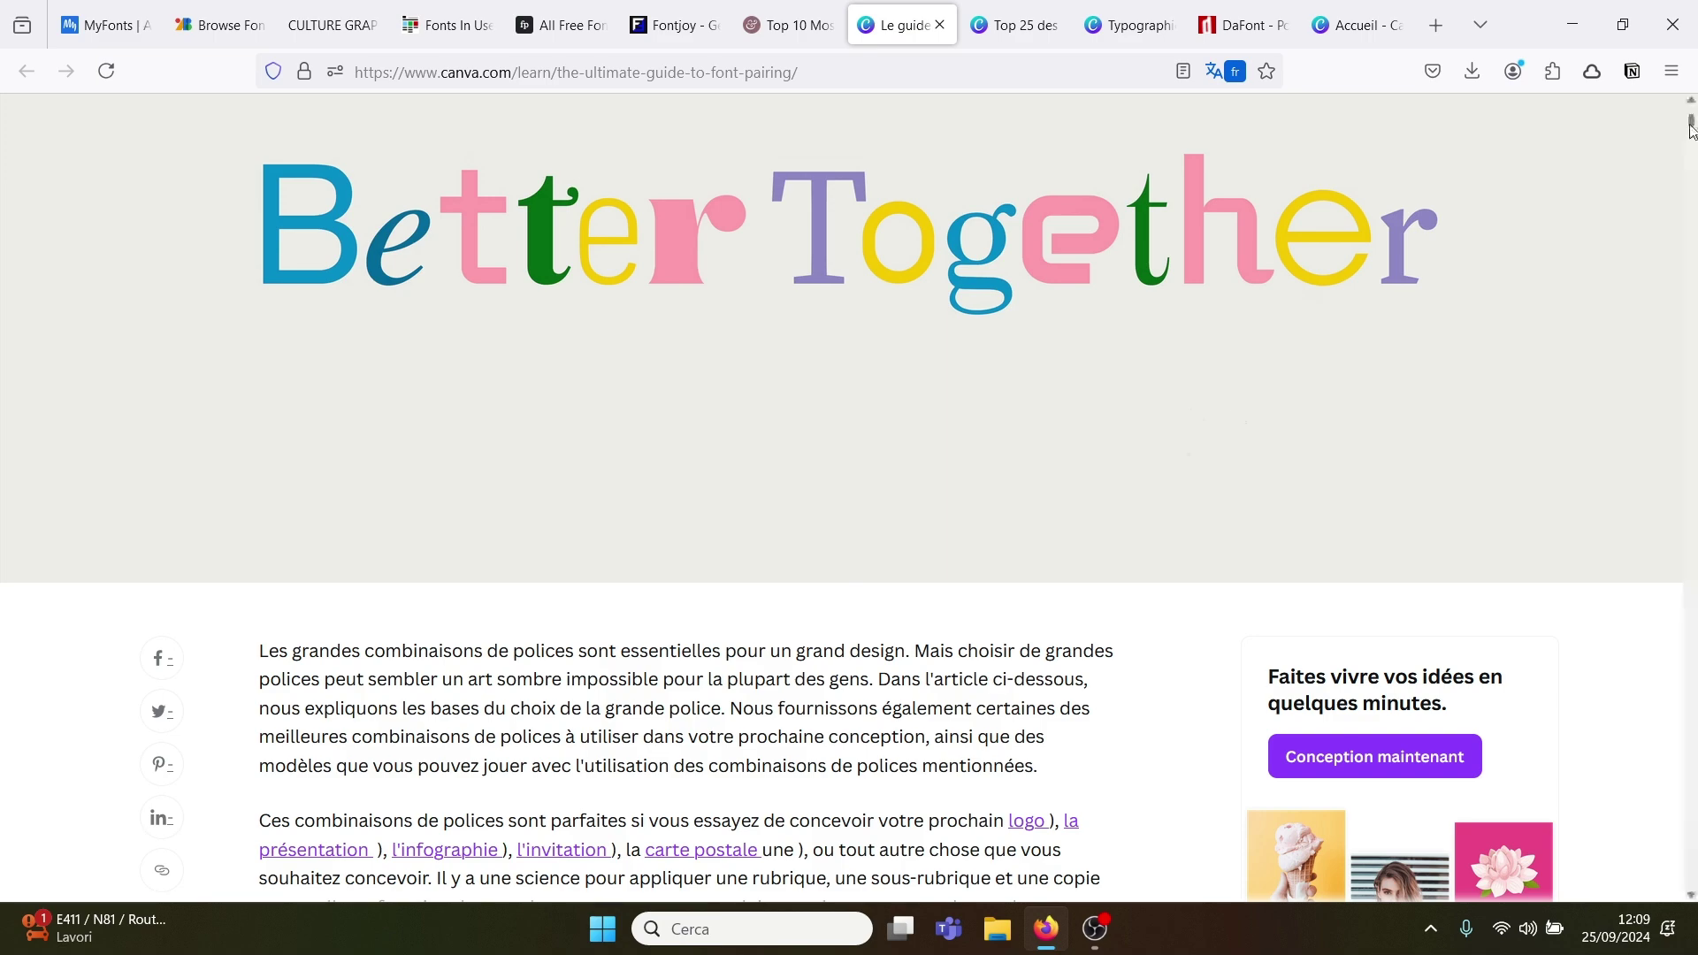
drag(1691, 123, 1692, 140)
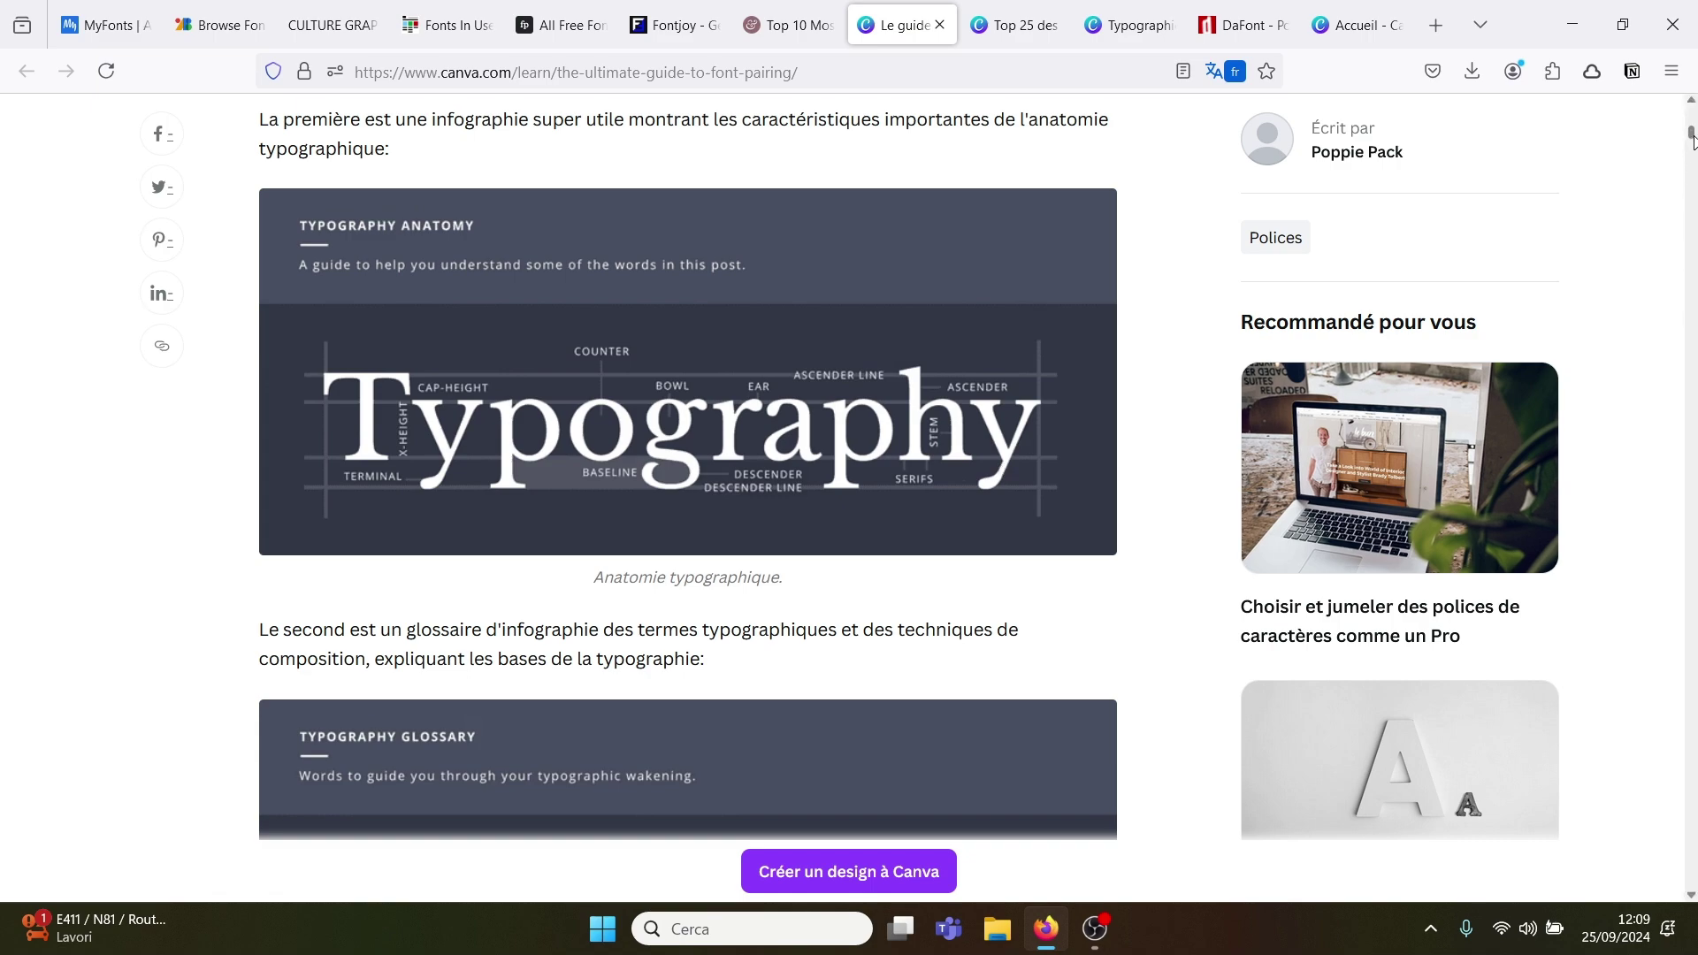
drag(1691, 135, 1691, 175)
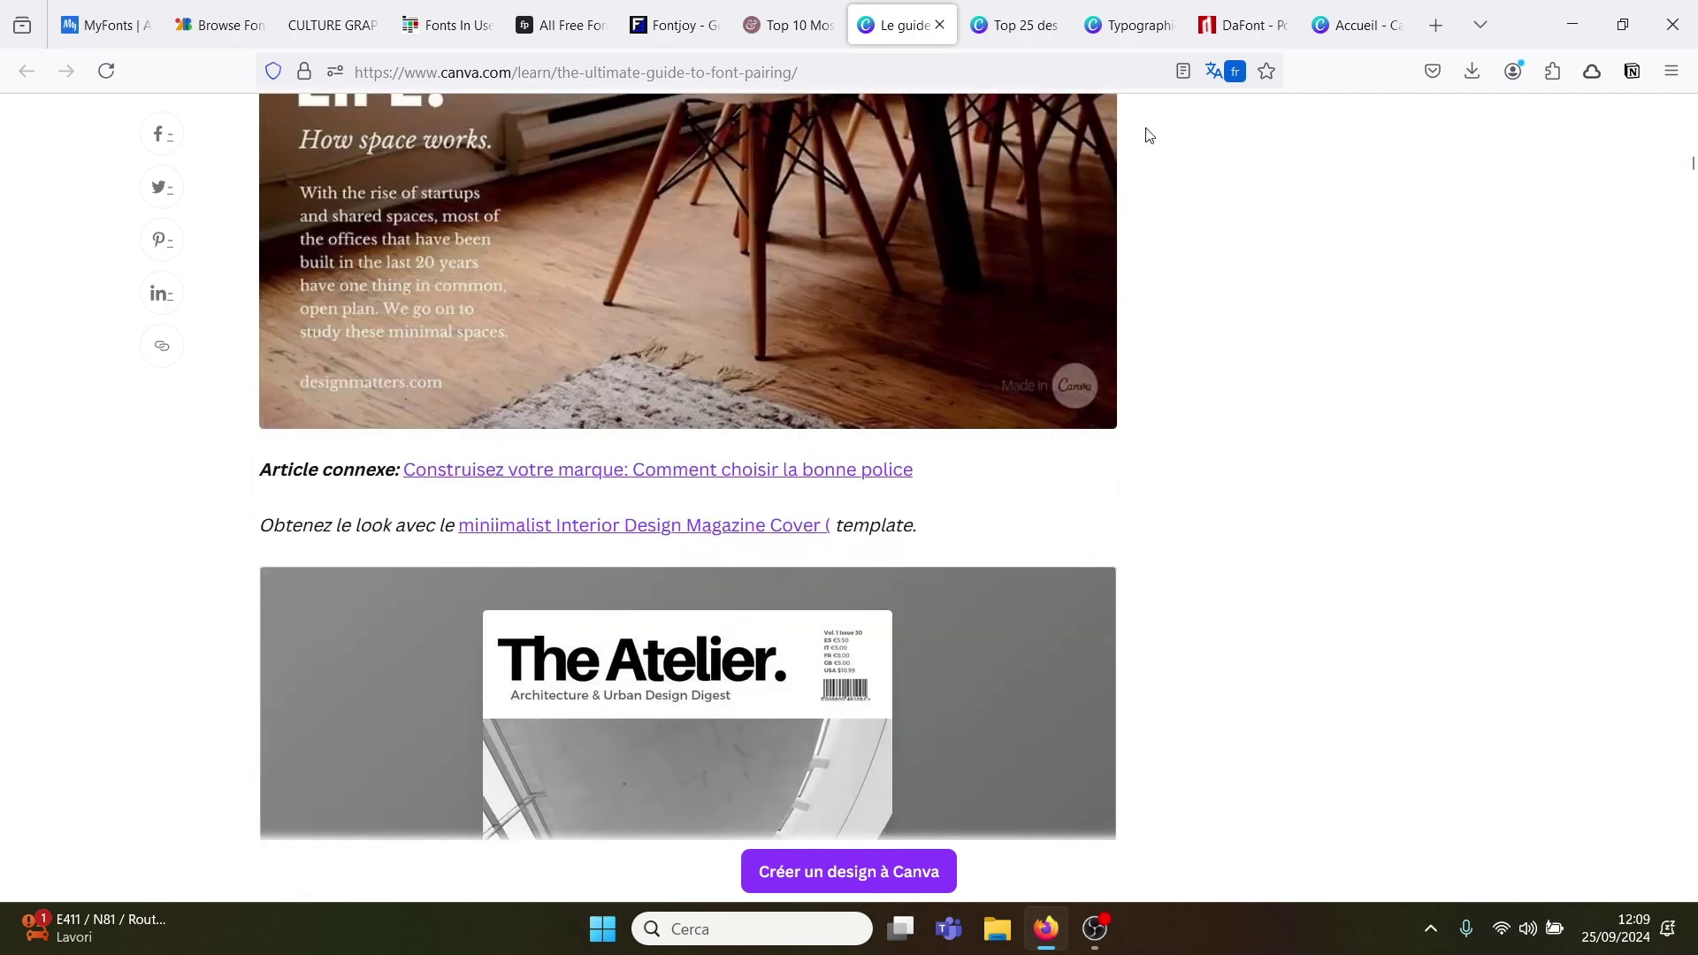
Step: Switch to Canva's article on 25 special, stylish and free fonts and highlight its title briefly
click(1014, 26)
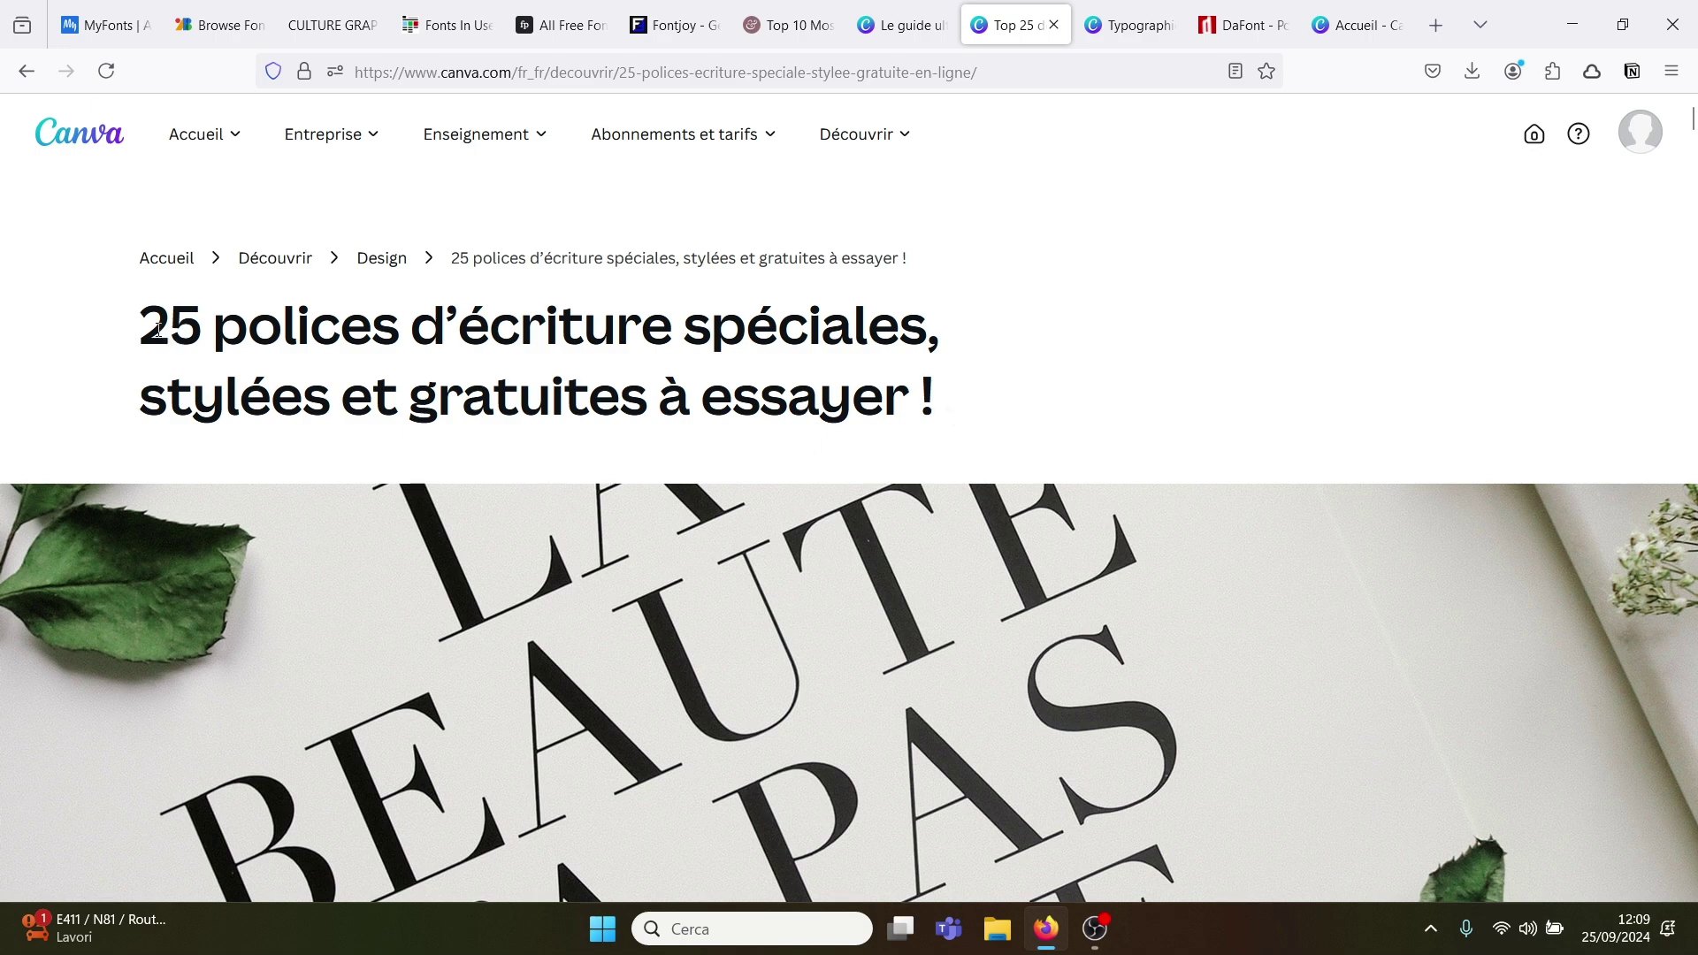
drag(159, 330, 992, 421)
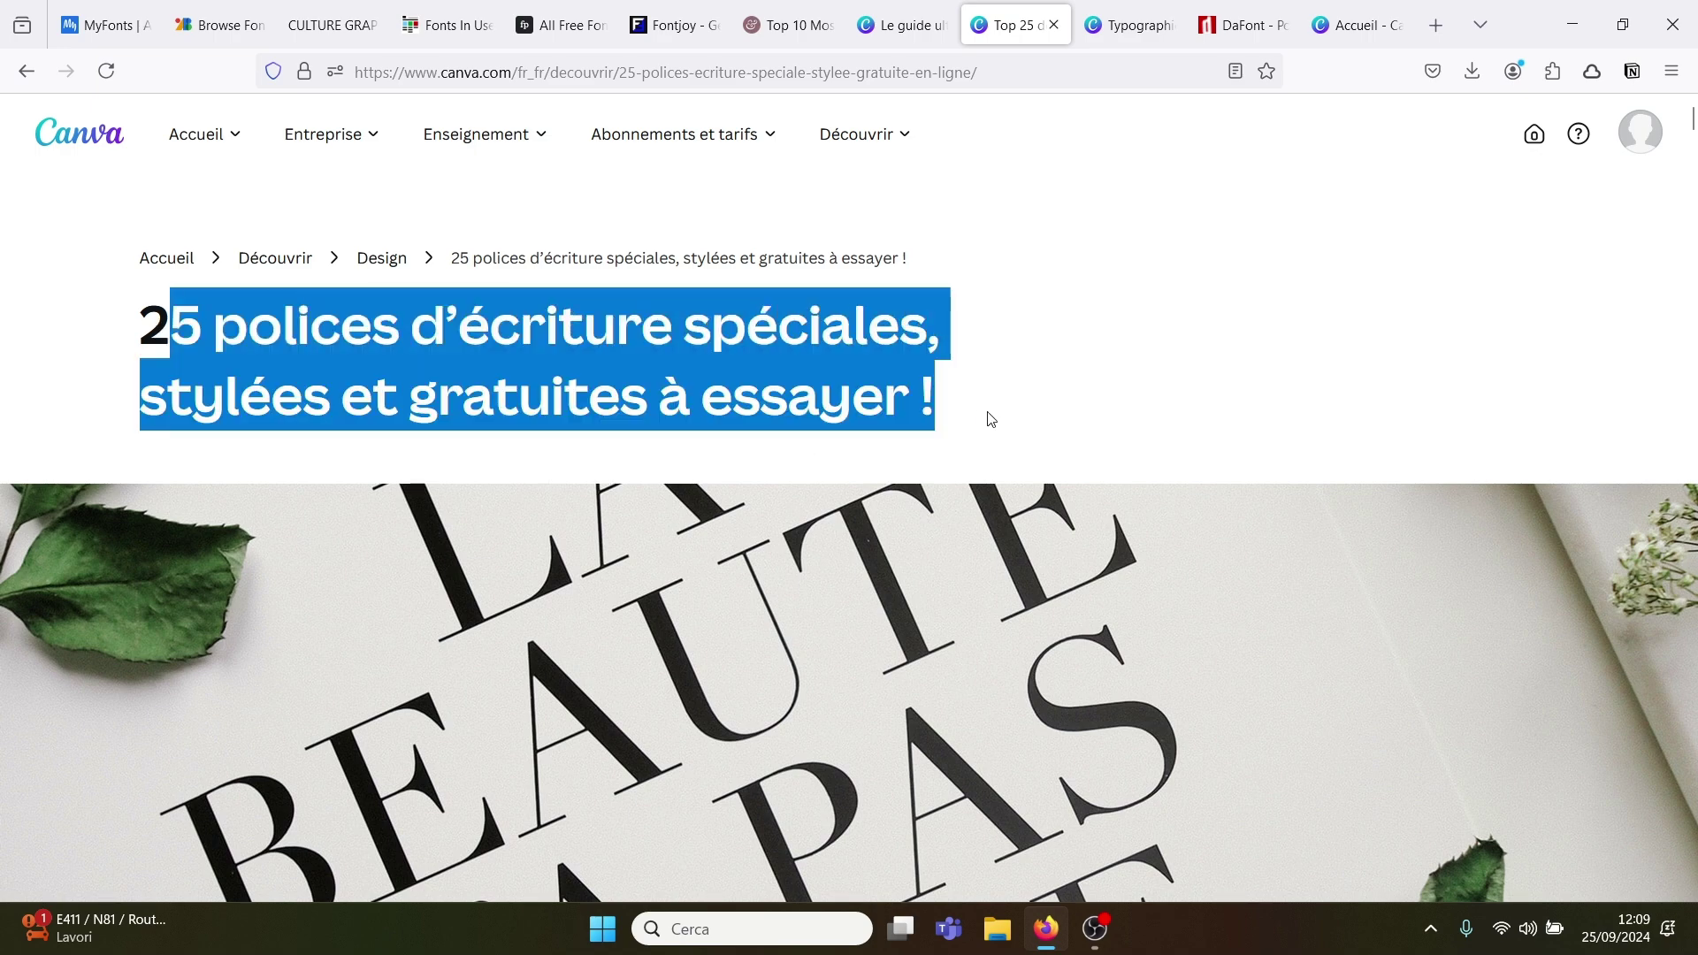
click(1072, 377)
Step: Read through Canva's article on the 10 best free font combinations and switch to the Canva home page
click(1132, 25)
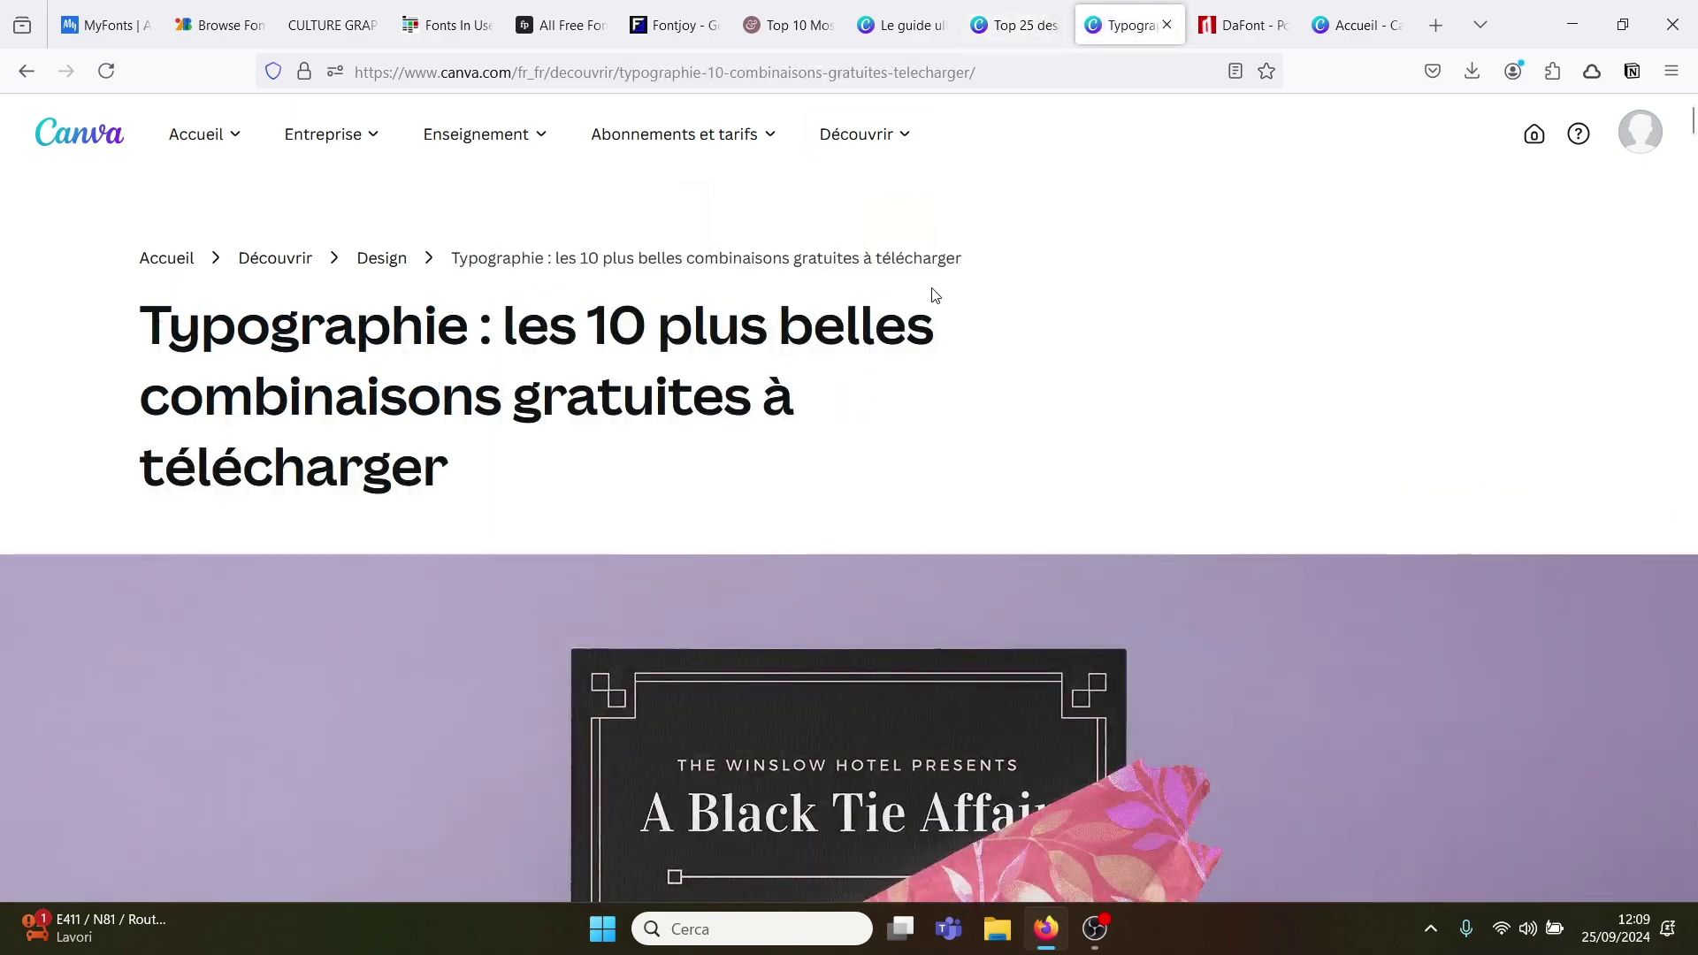
drag(1691, 126, 1691, 289)
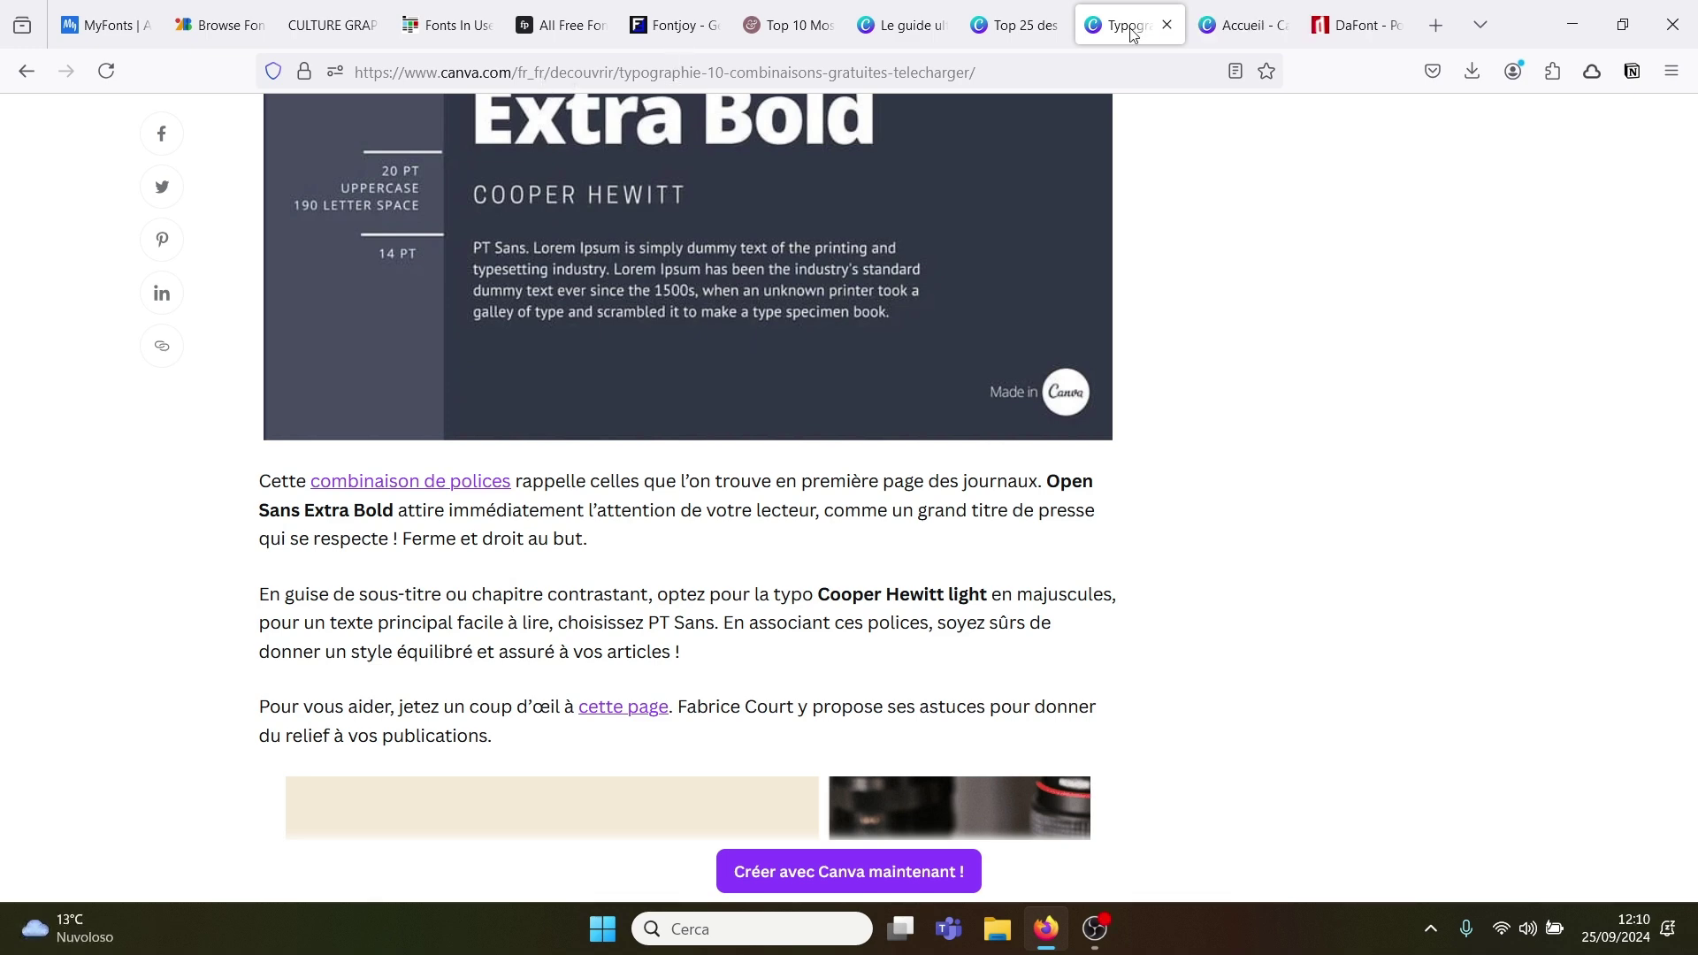
click(1238, 25)
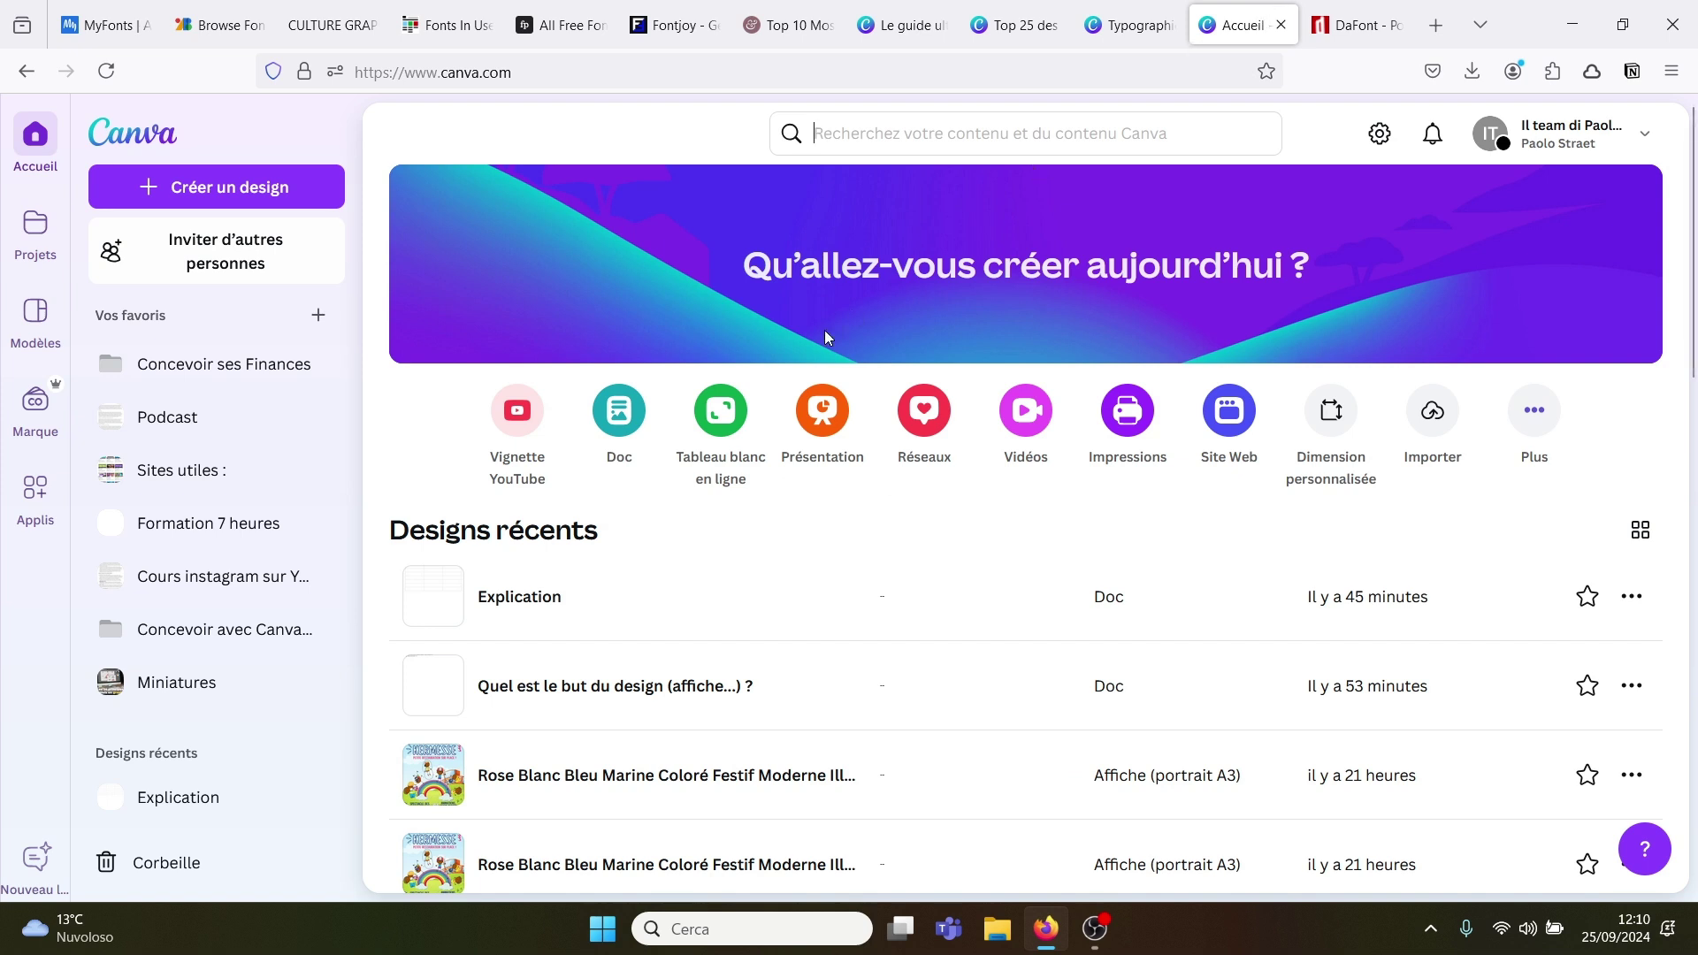
Step: Create a blank square Instagram post from the social media formats and dismiss the template suggestions
click(925, 411)
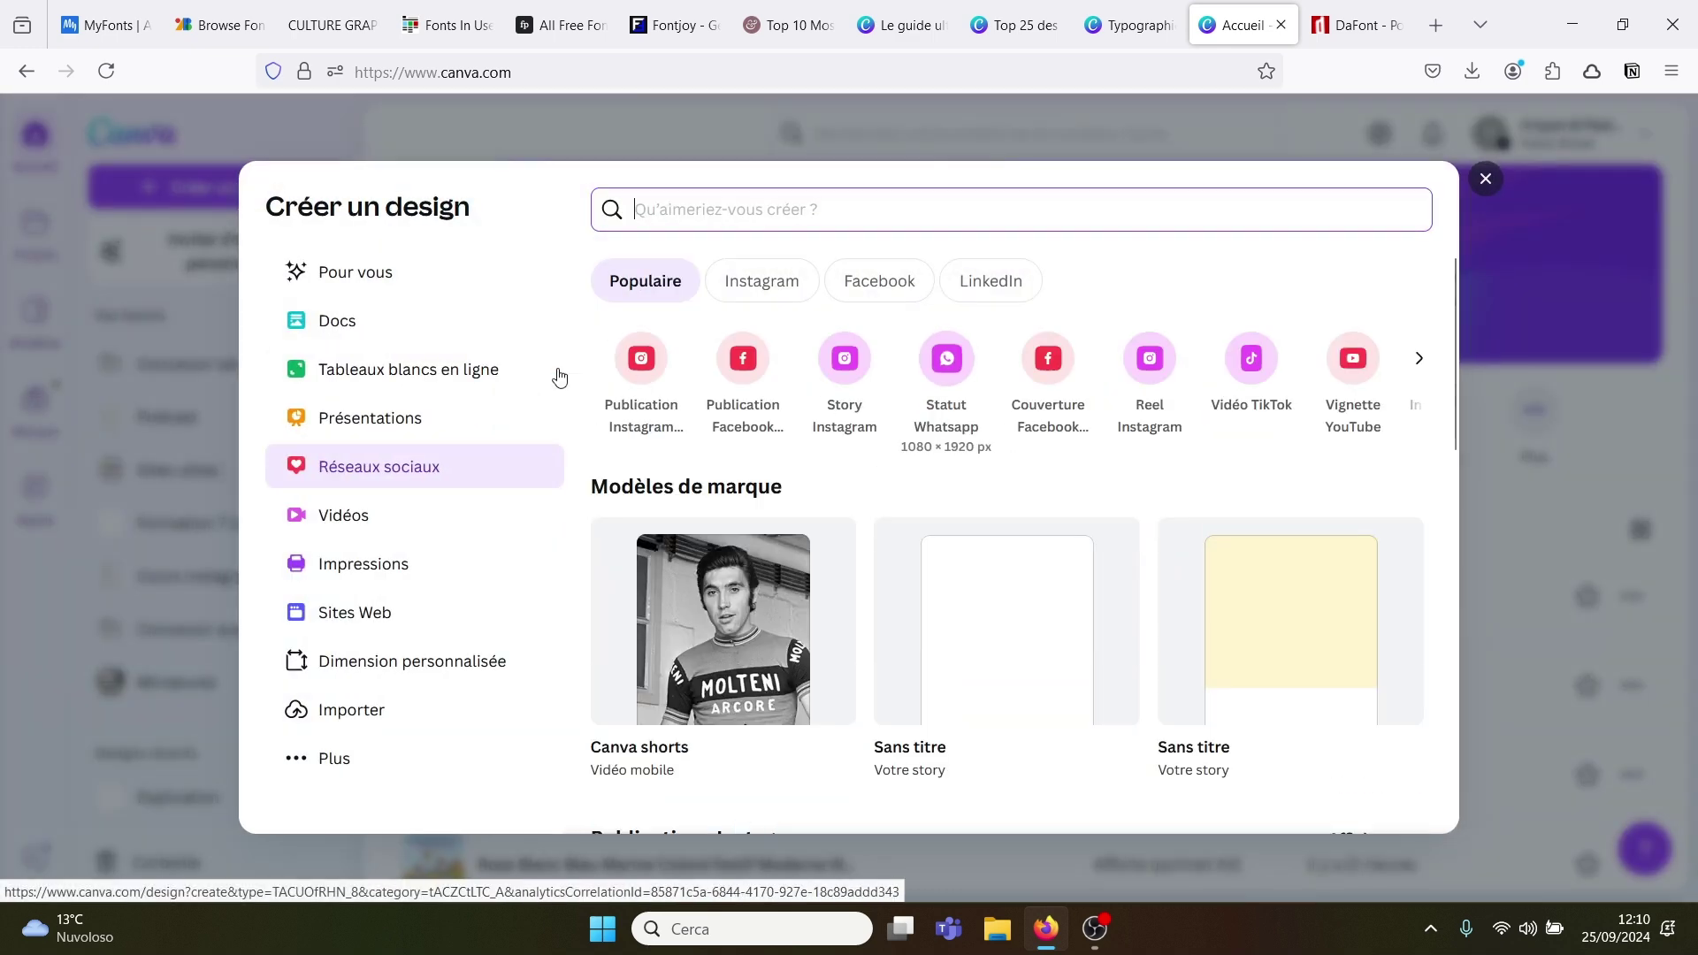
click(637, 363)
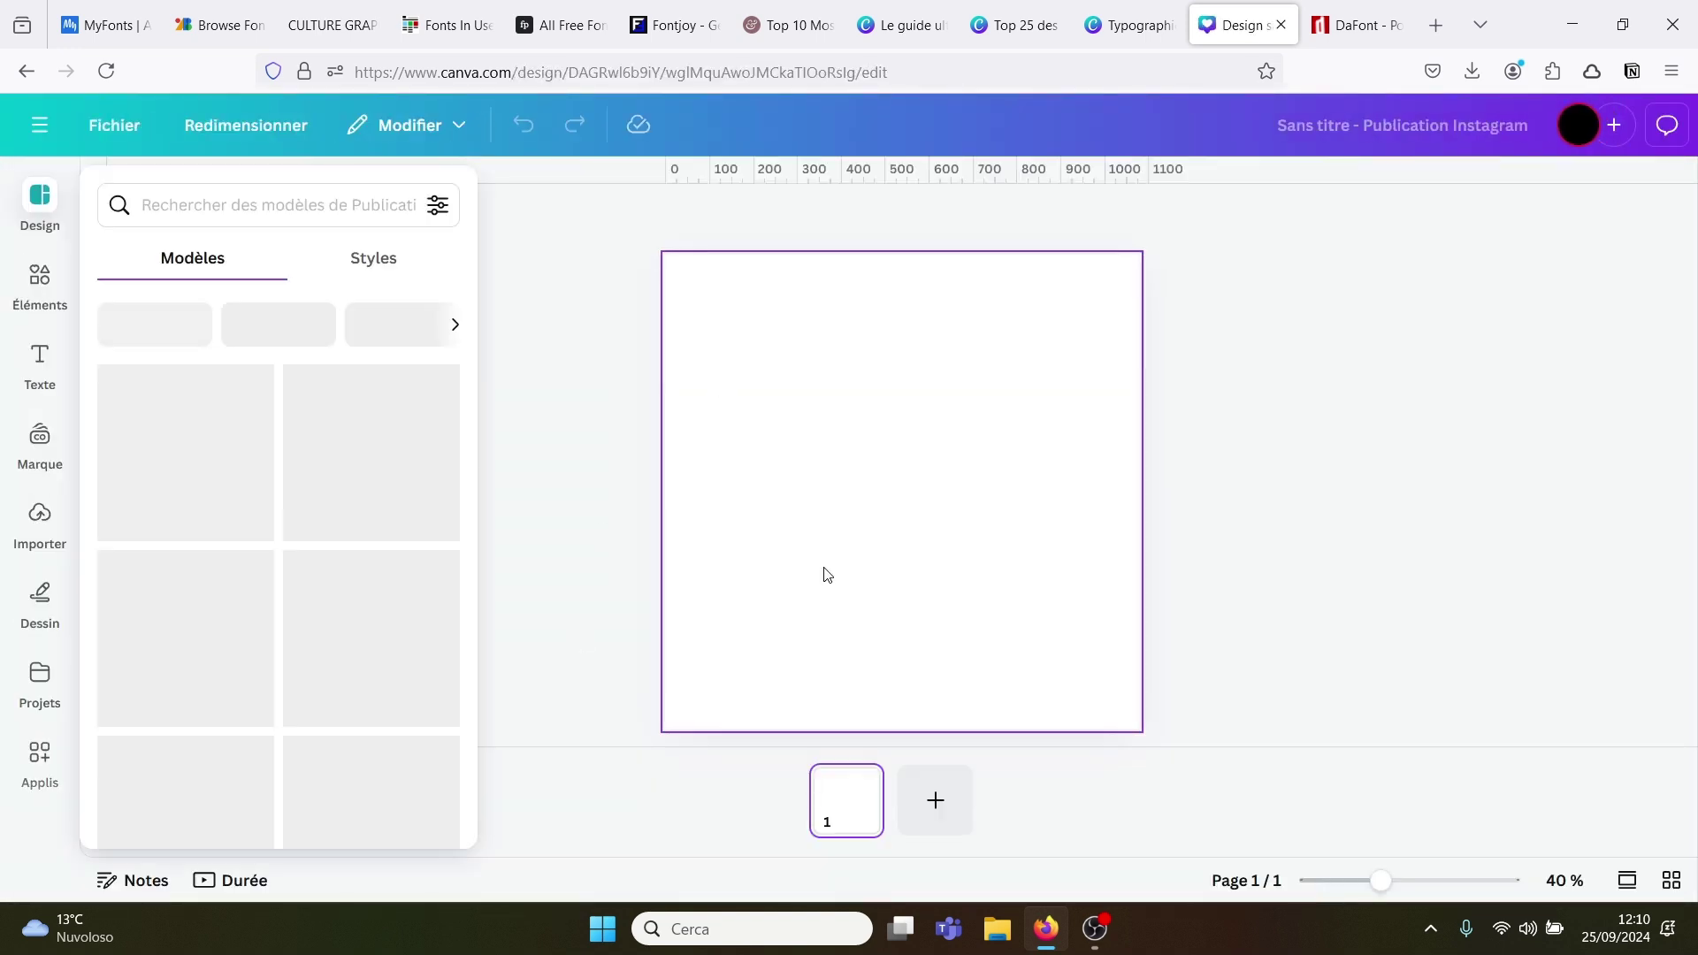
click(1296, 420)
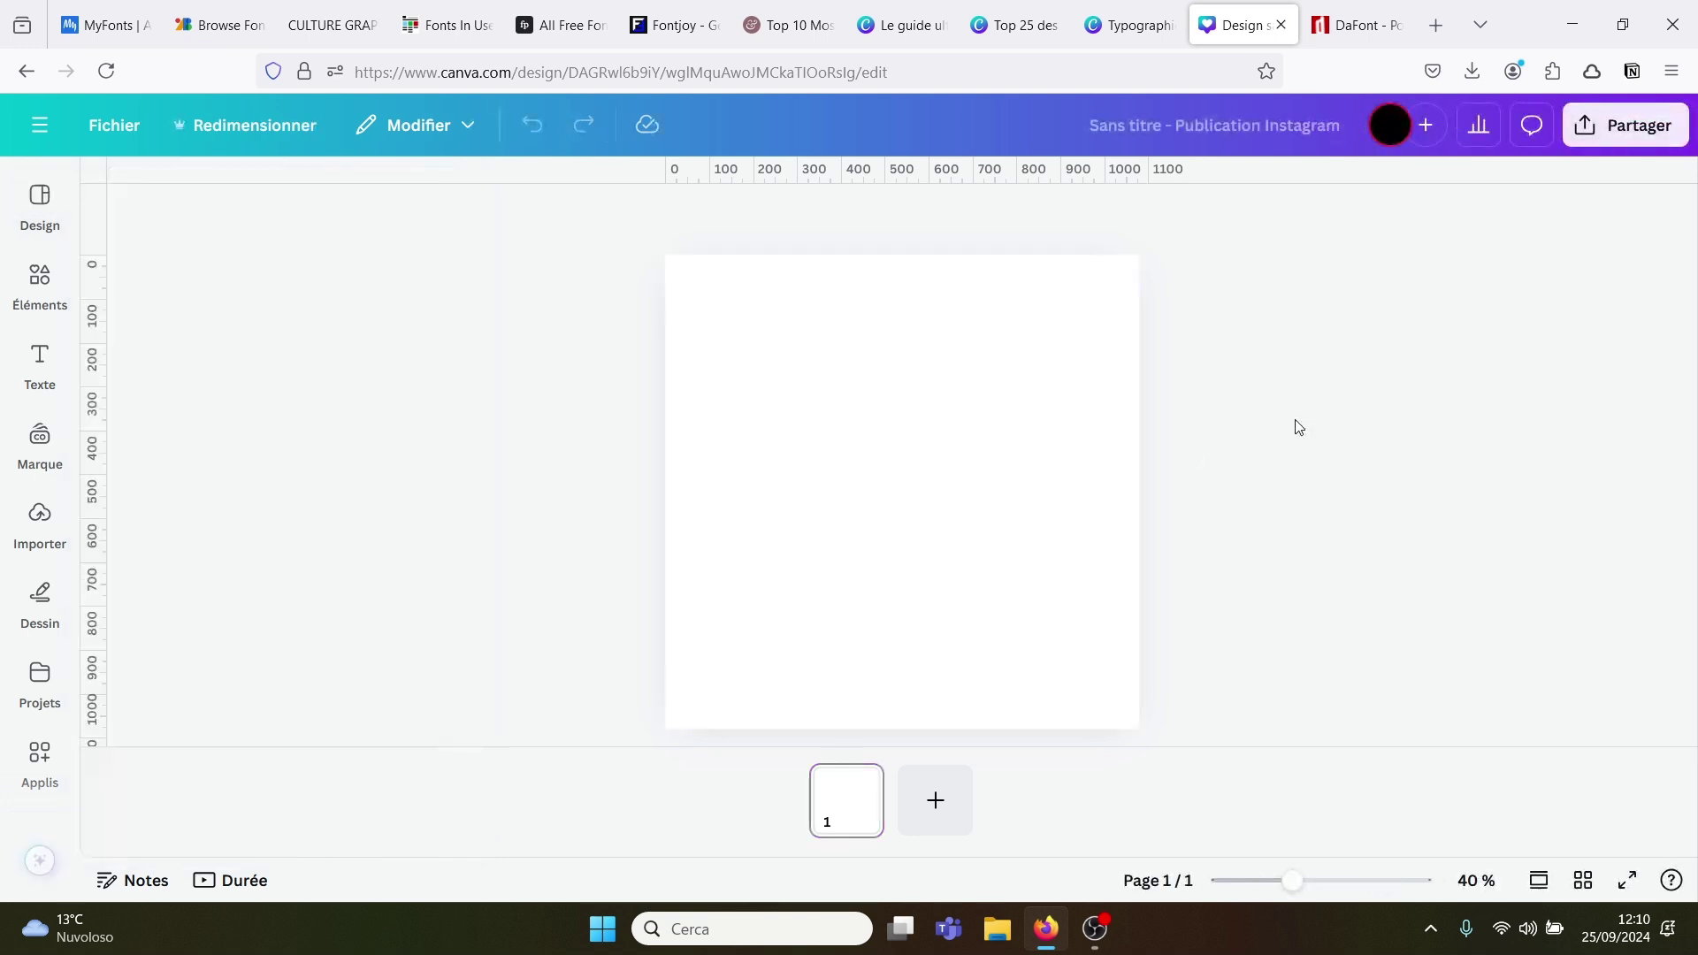
Step: Add a text box to the page and replace its placeholder text with a first name
key(t)
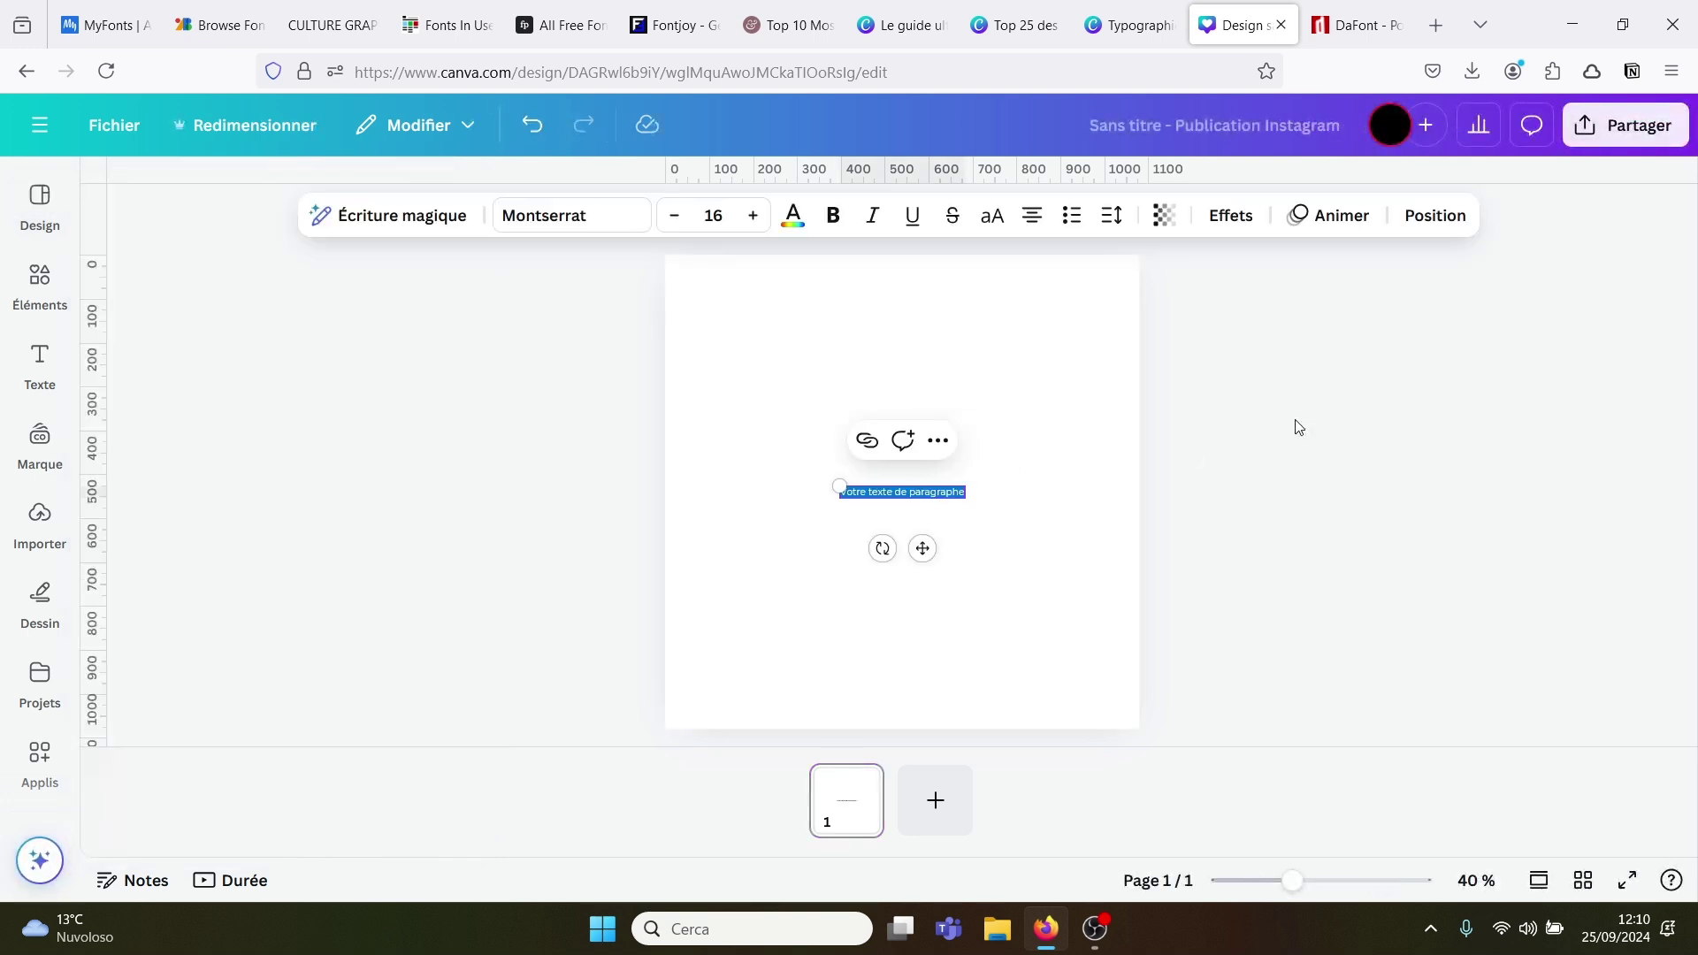
click(1187, 416)
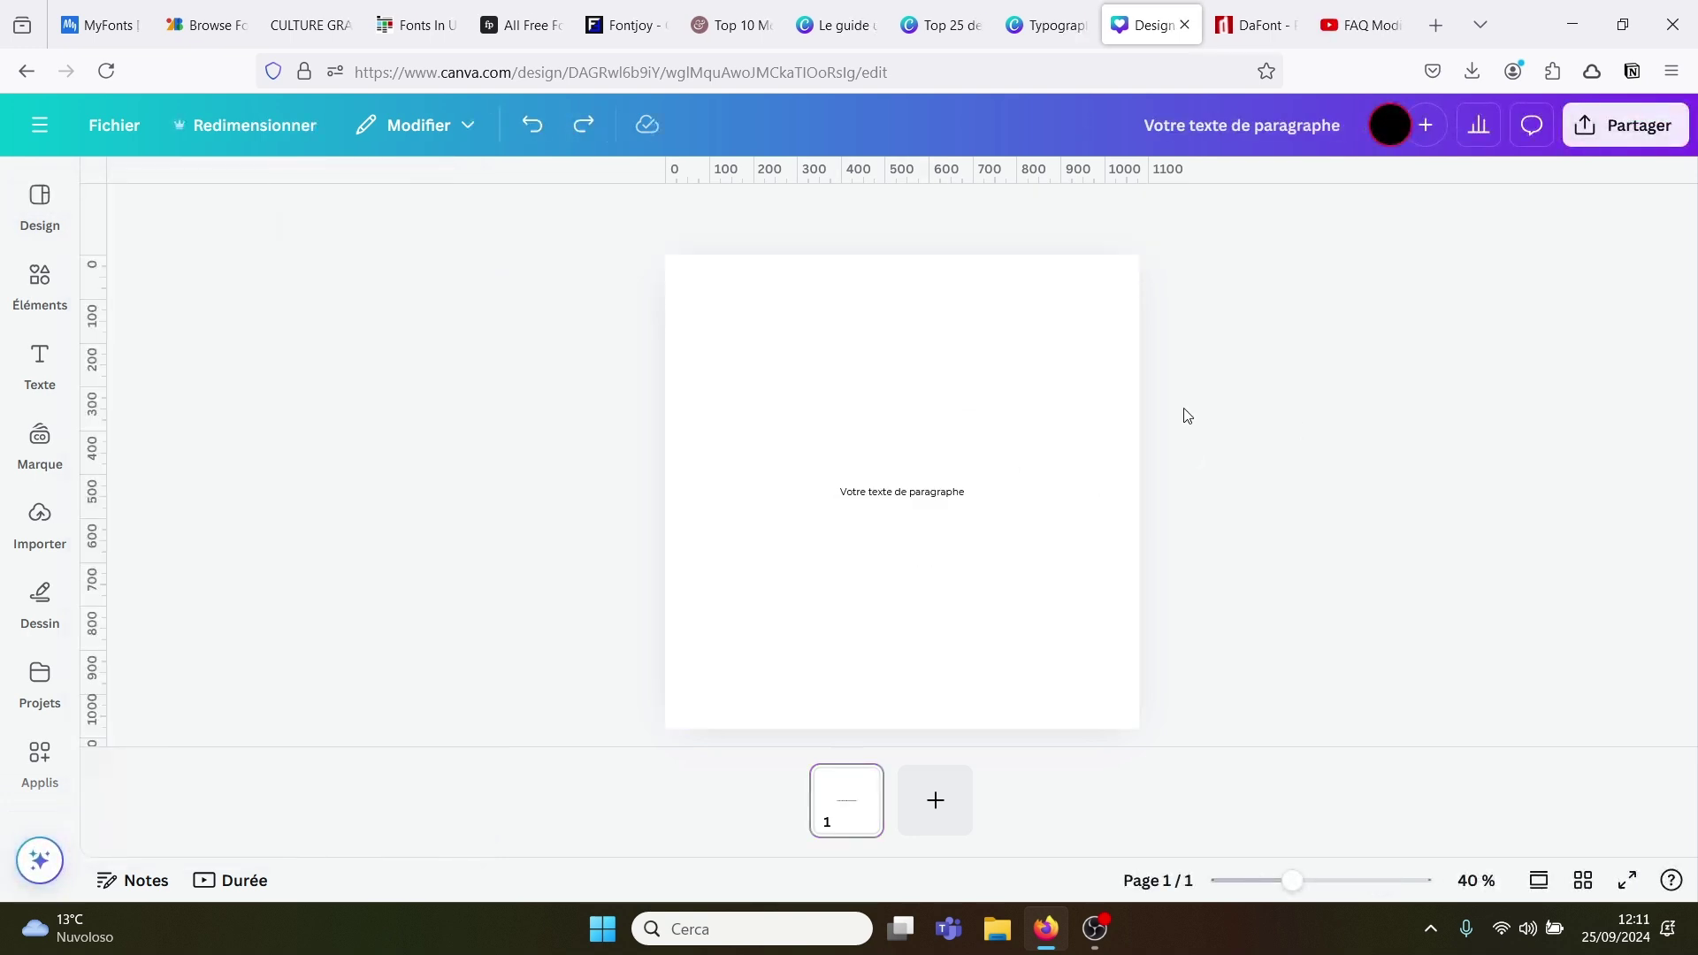
click(886, 495)
click(885, 493)
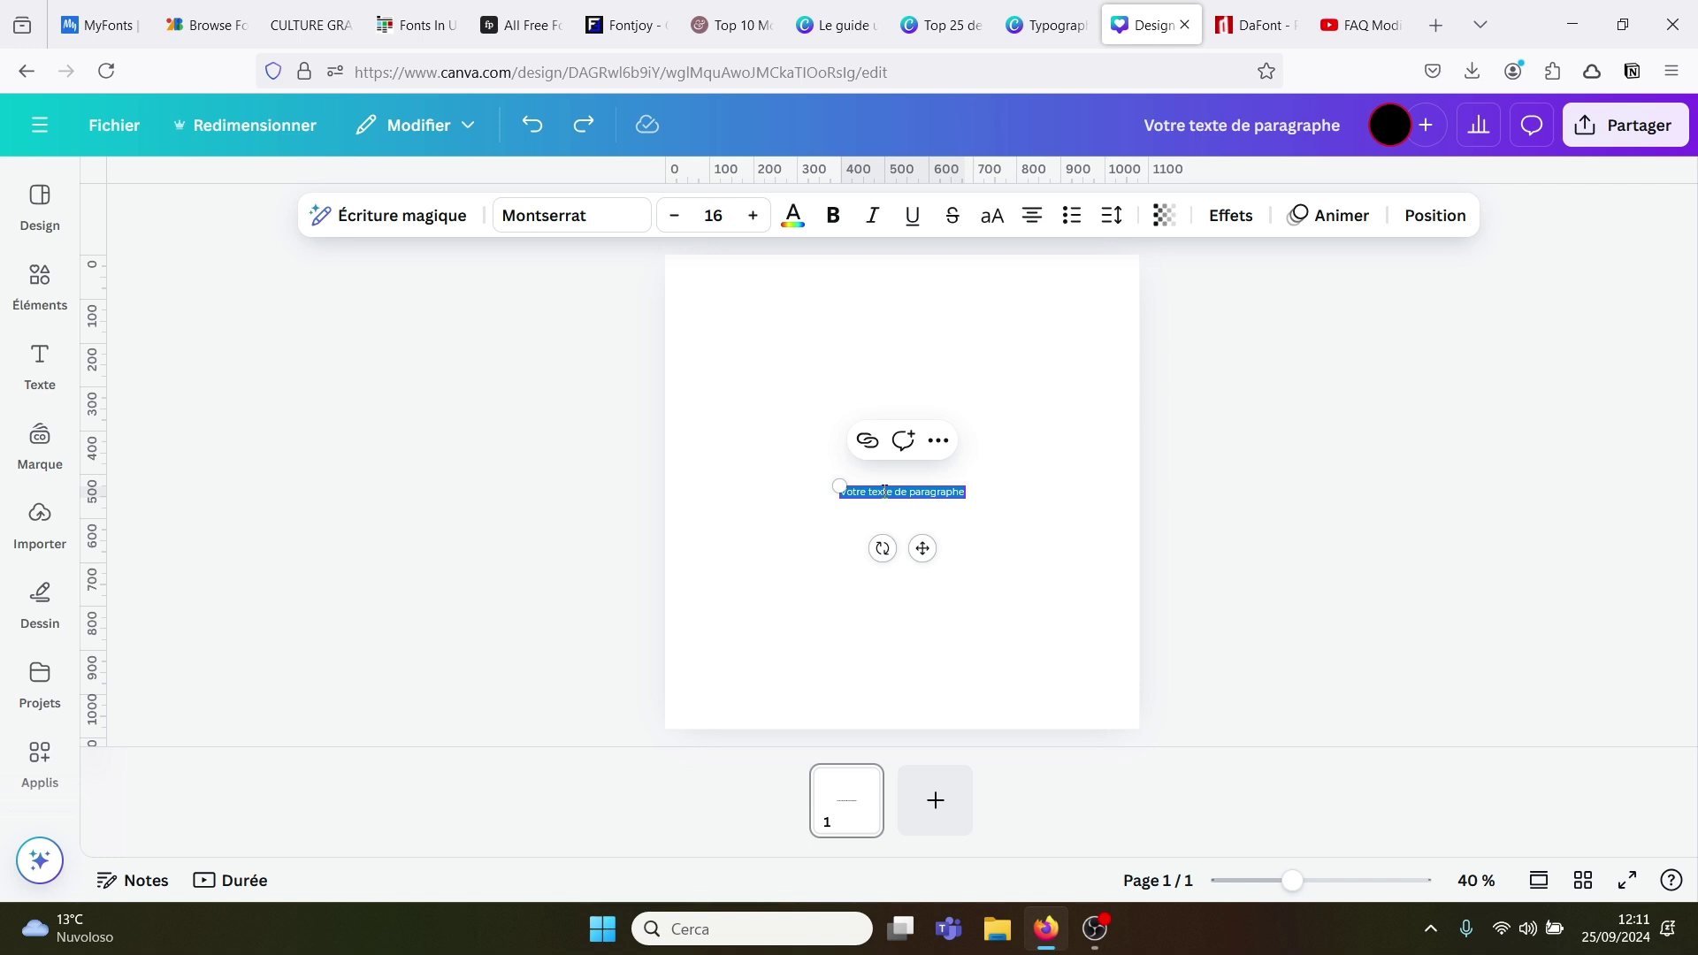
text(paolo)
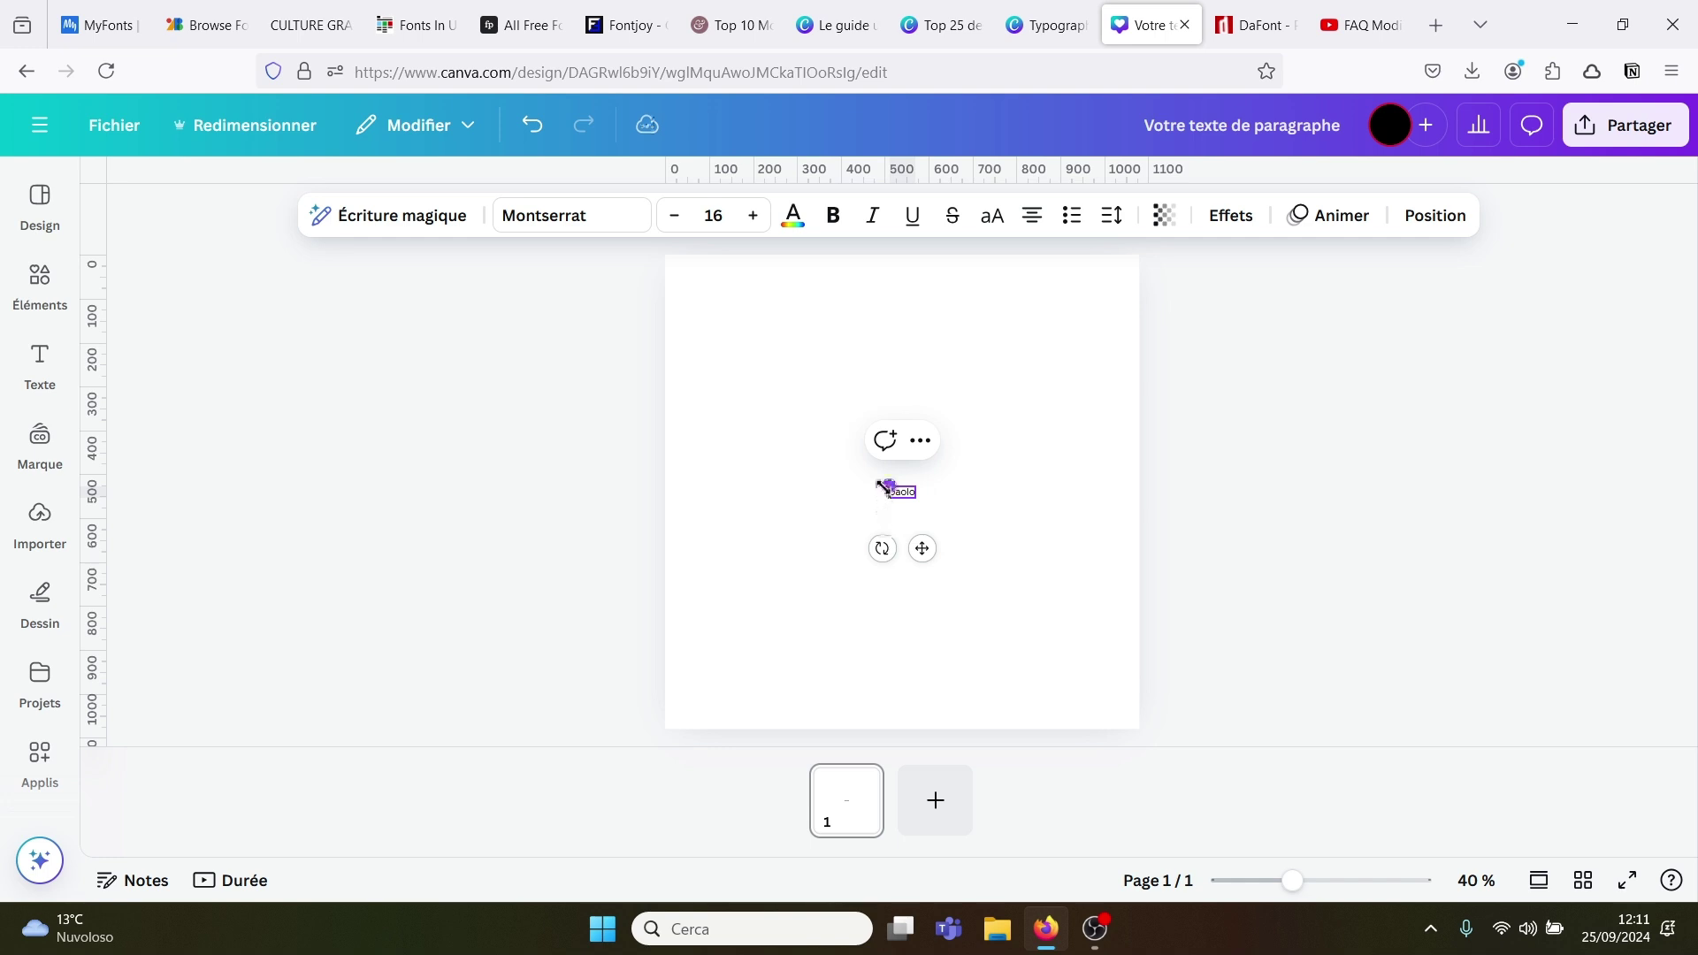
Step: Enlarge the name text to about size 124 and move it to the middle of the page
drag(889, 487, 712, 413)
click(1104, 527)
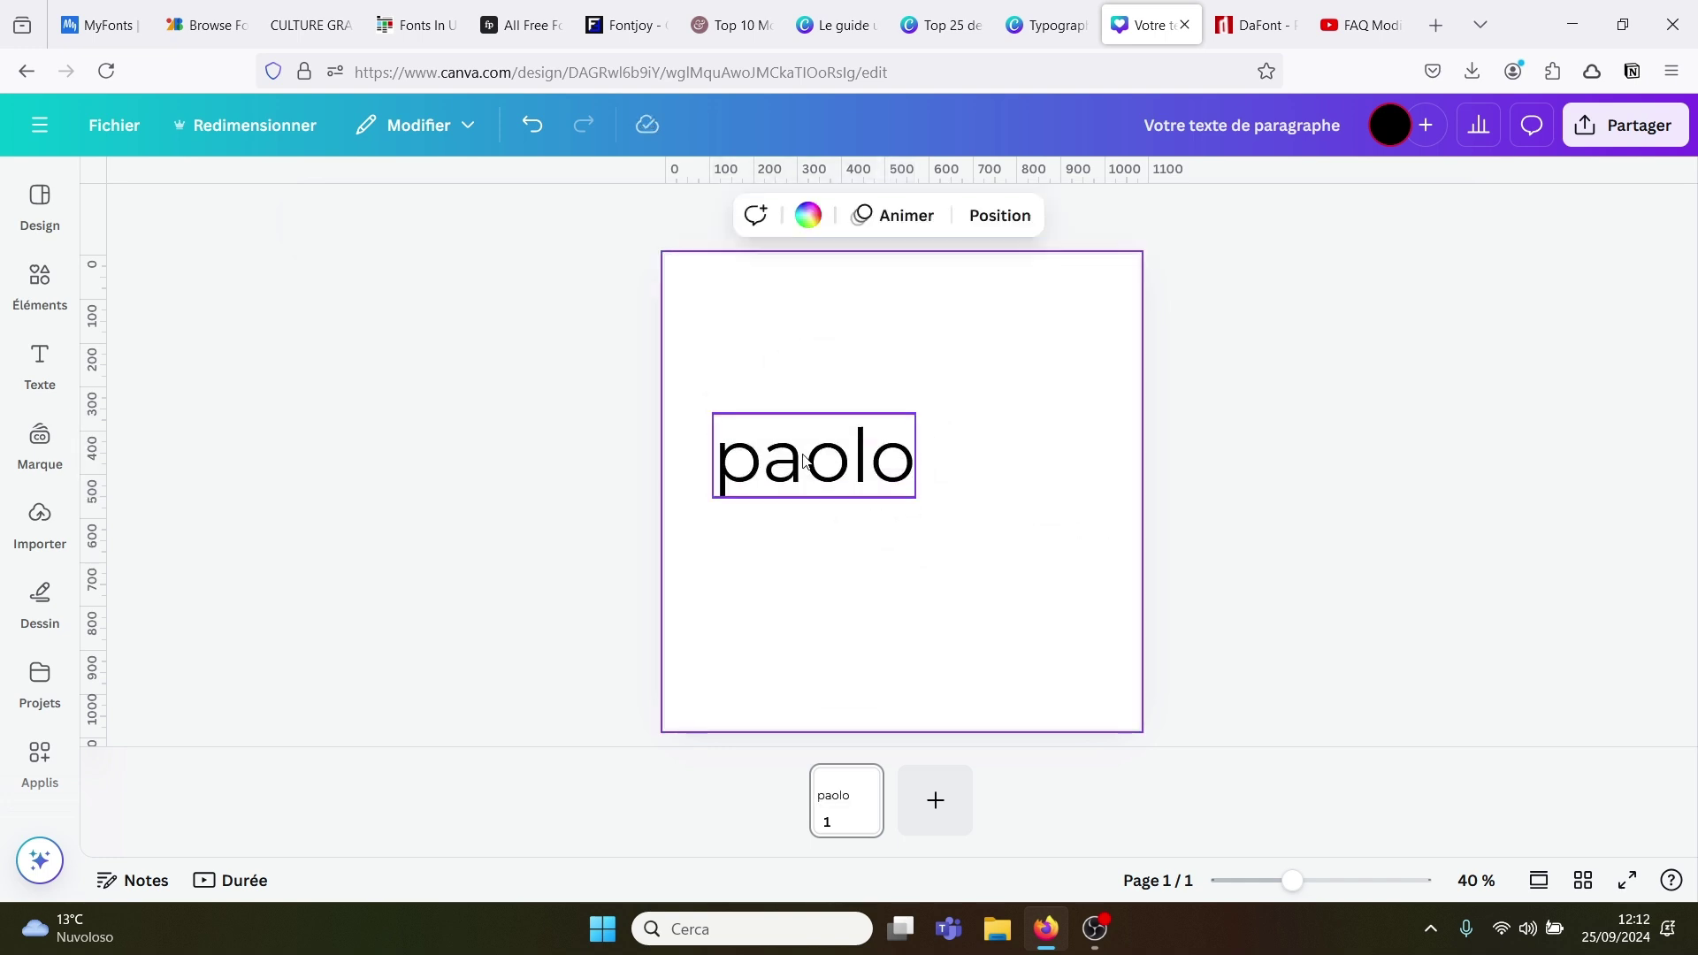
drag(800, 453, 893, 486)
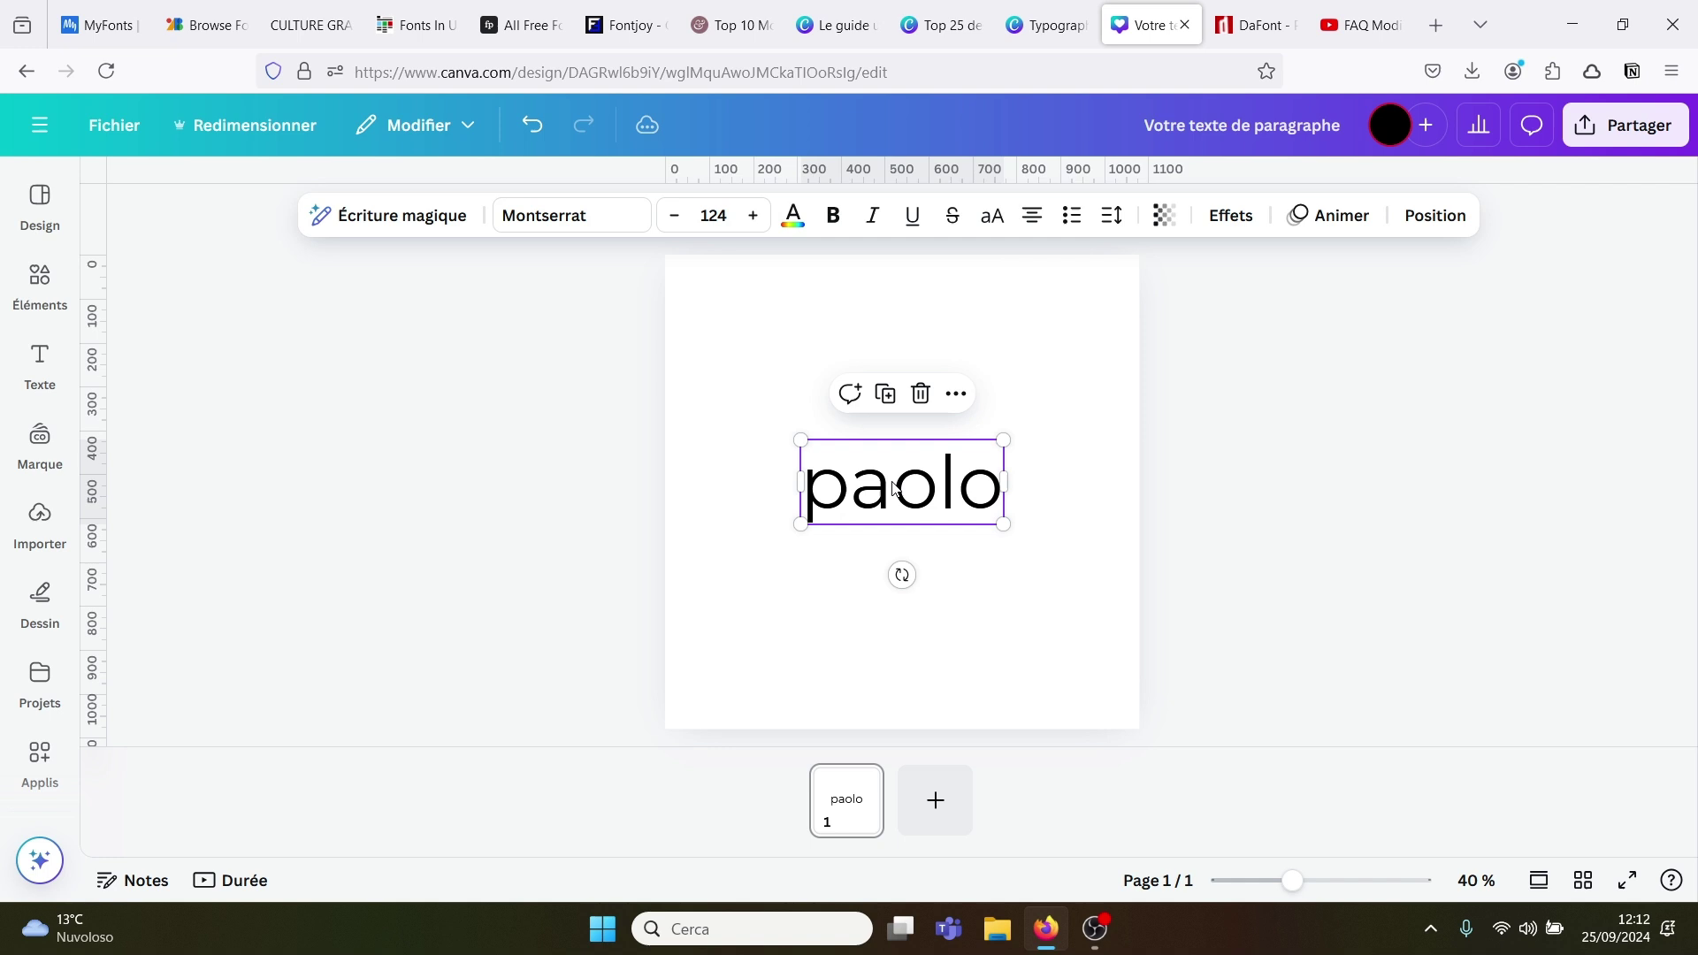
click(1064, 487)
Step: Show the timing of the name text and shorten its duration on the timeline
click(902, 485)
click(945, 400)
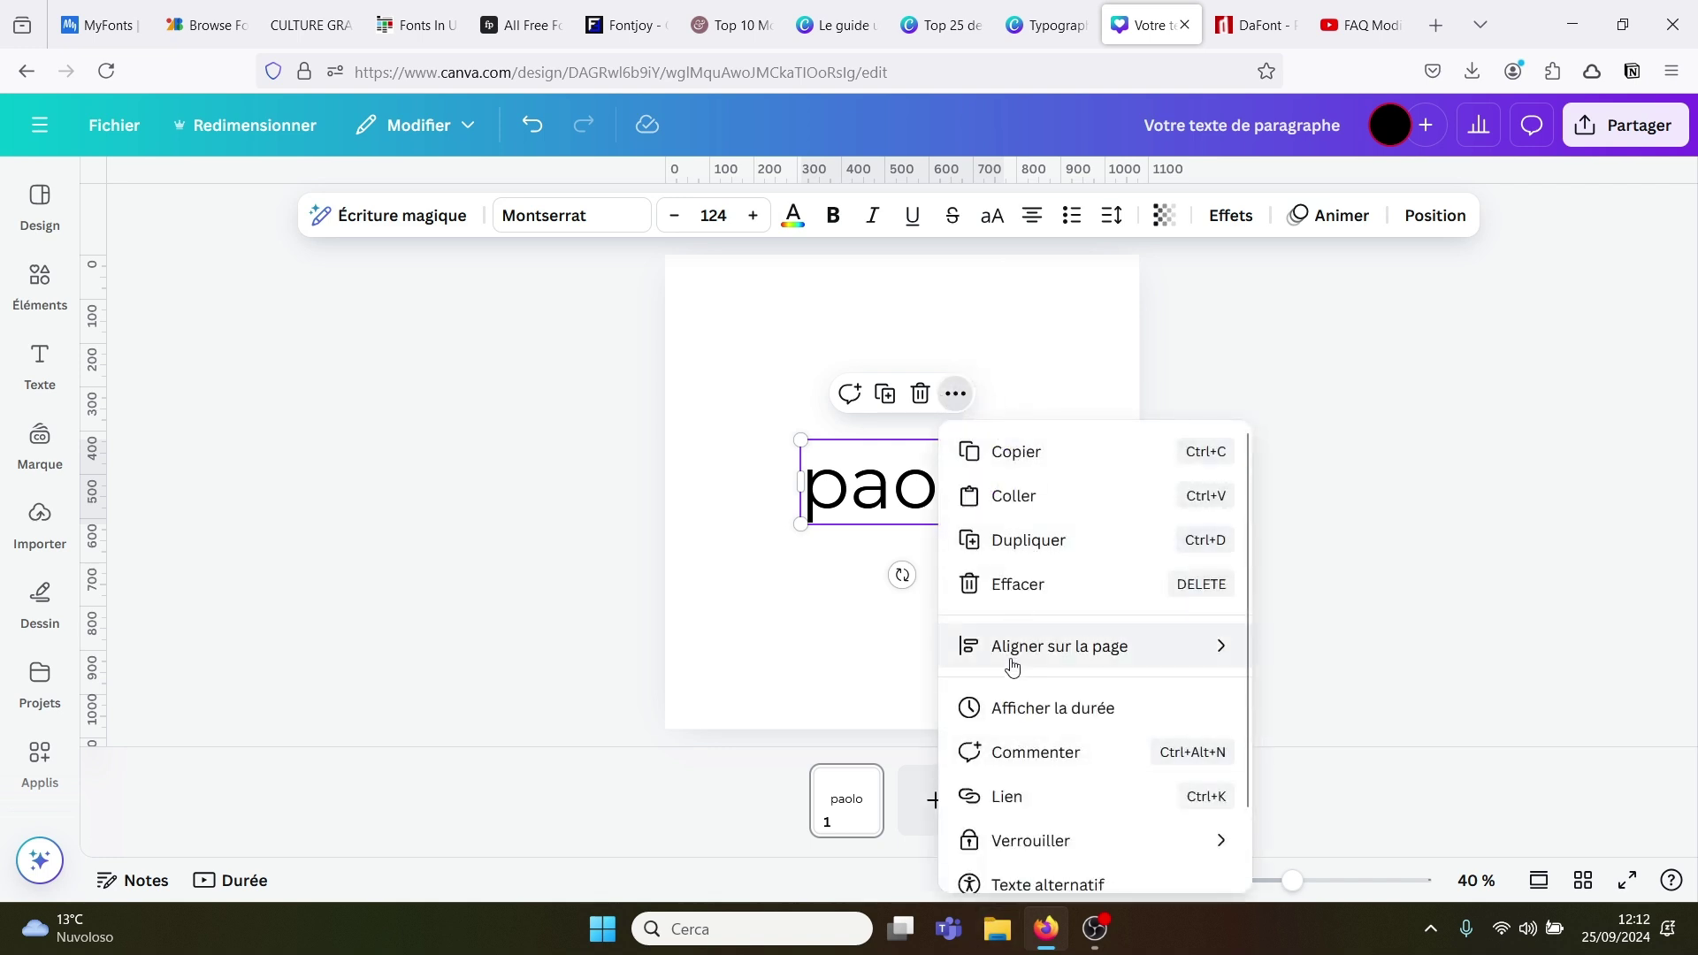
click(1013, 721)
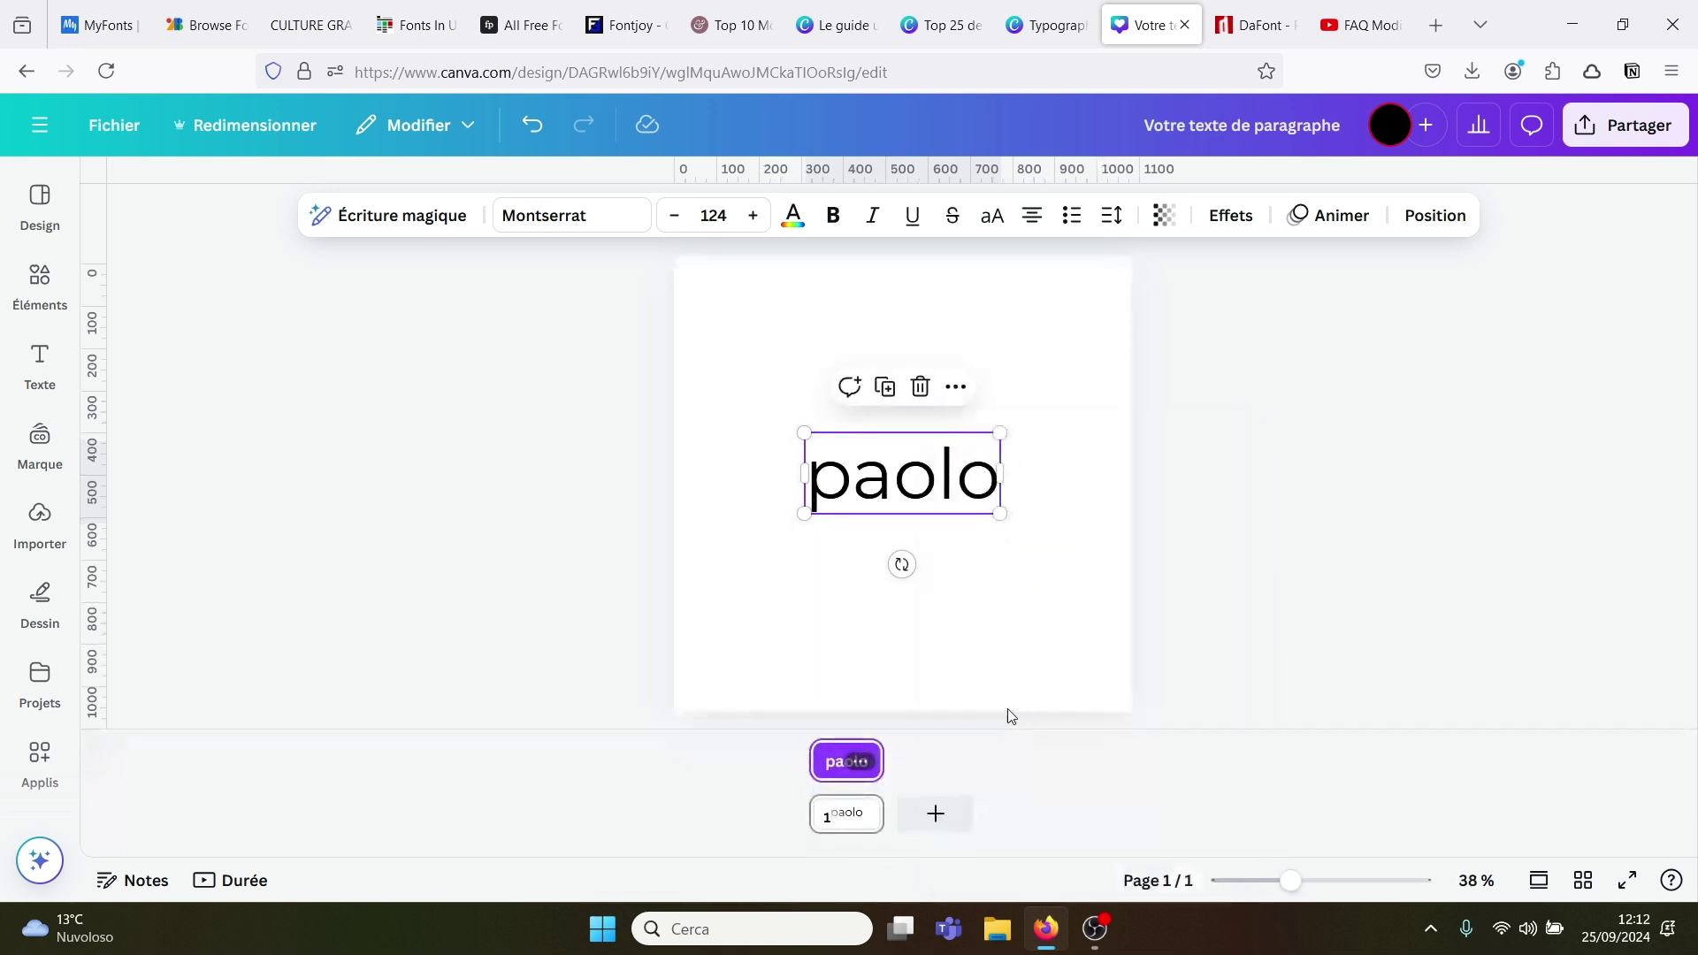
drag(876, 757, 859, 758)
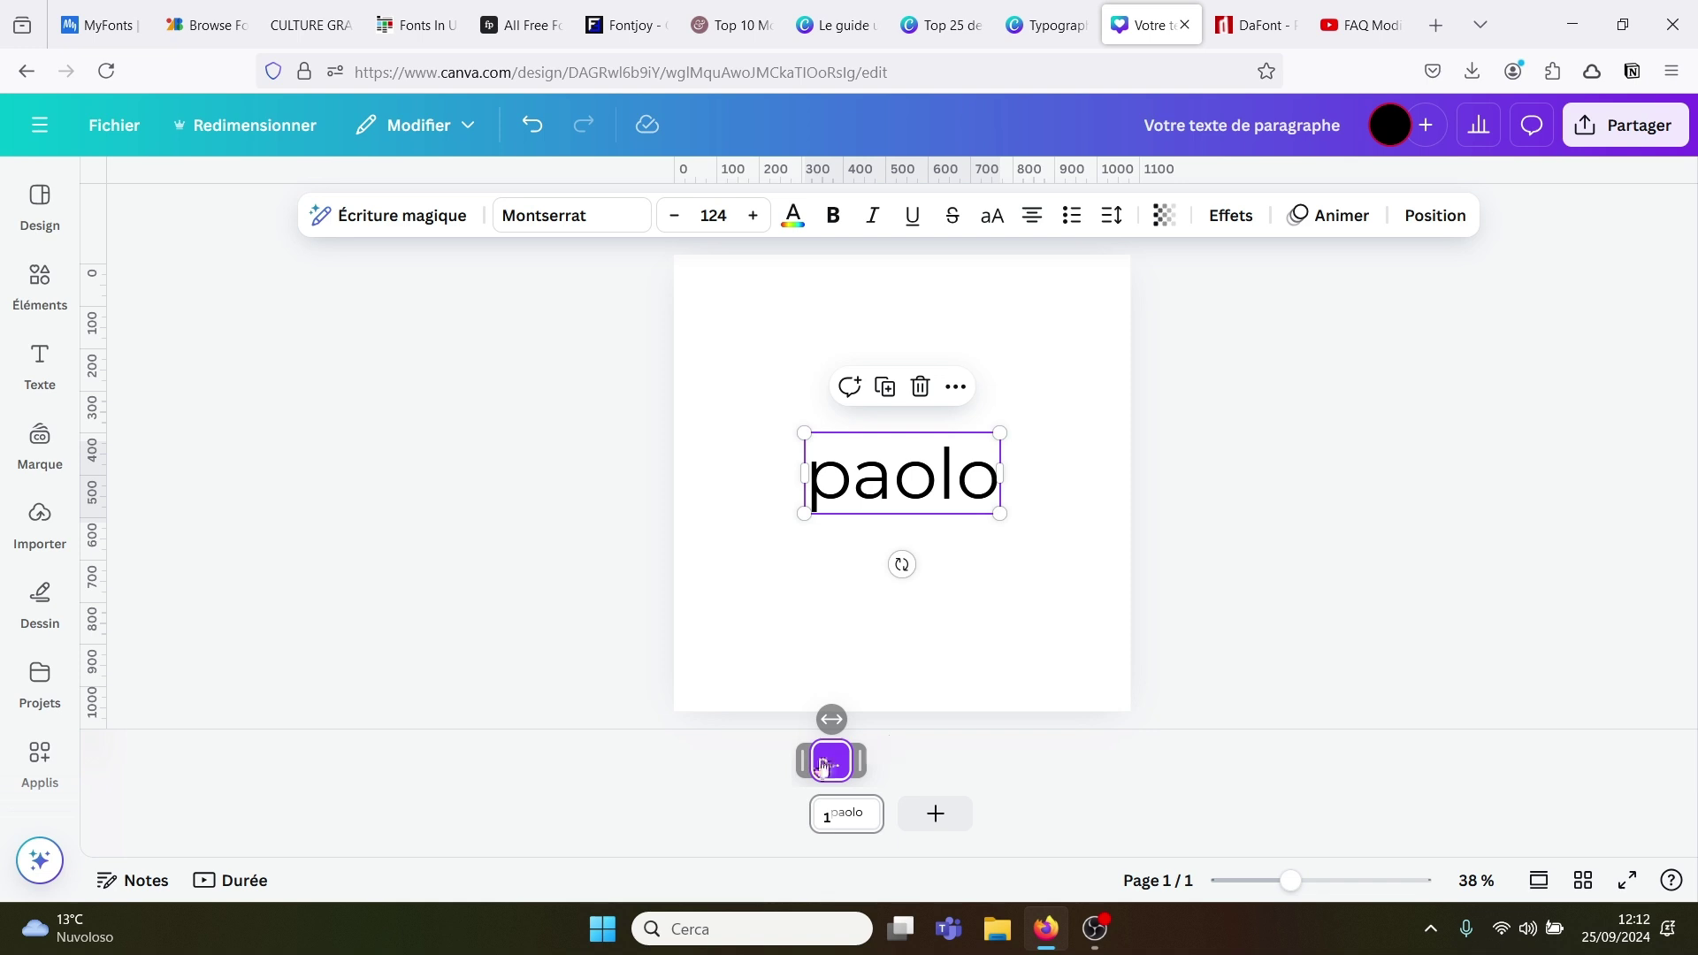
click(1088, 618)
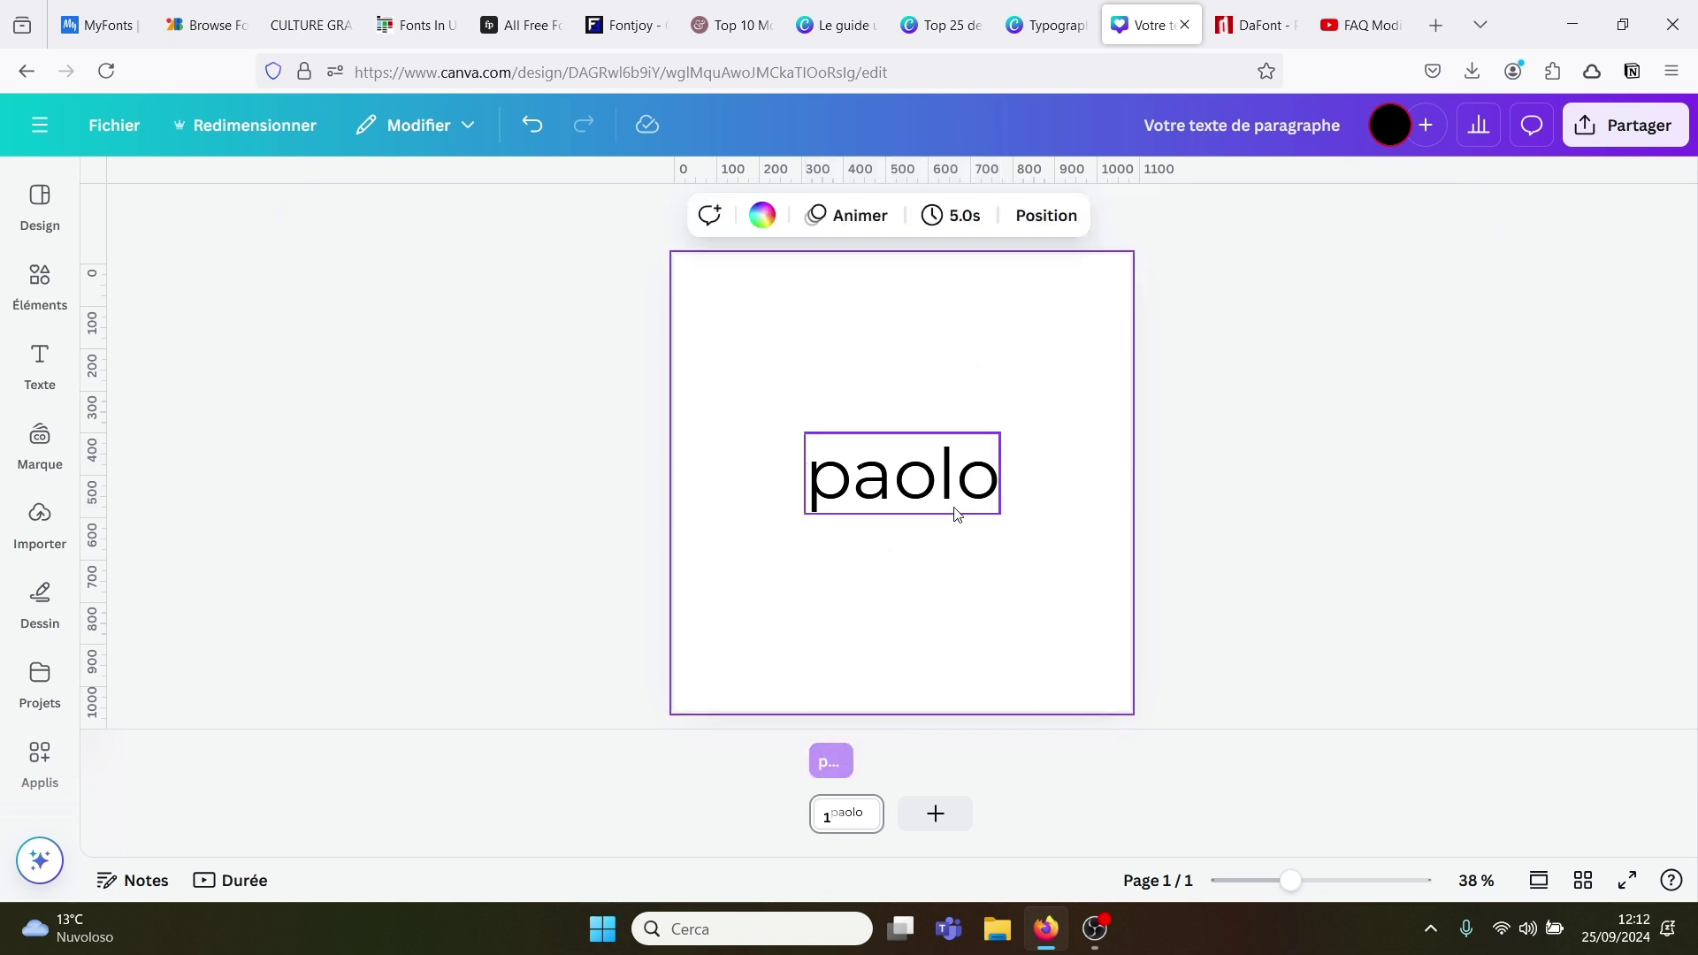
Step: Look through the Écriture magique options for the name text, including the custom instruction prompt, without generating anything
click(955, 511)
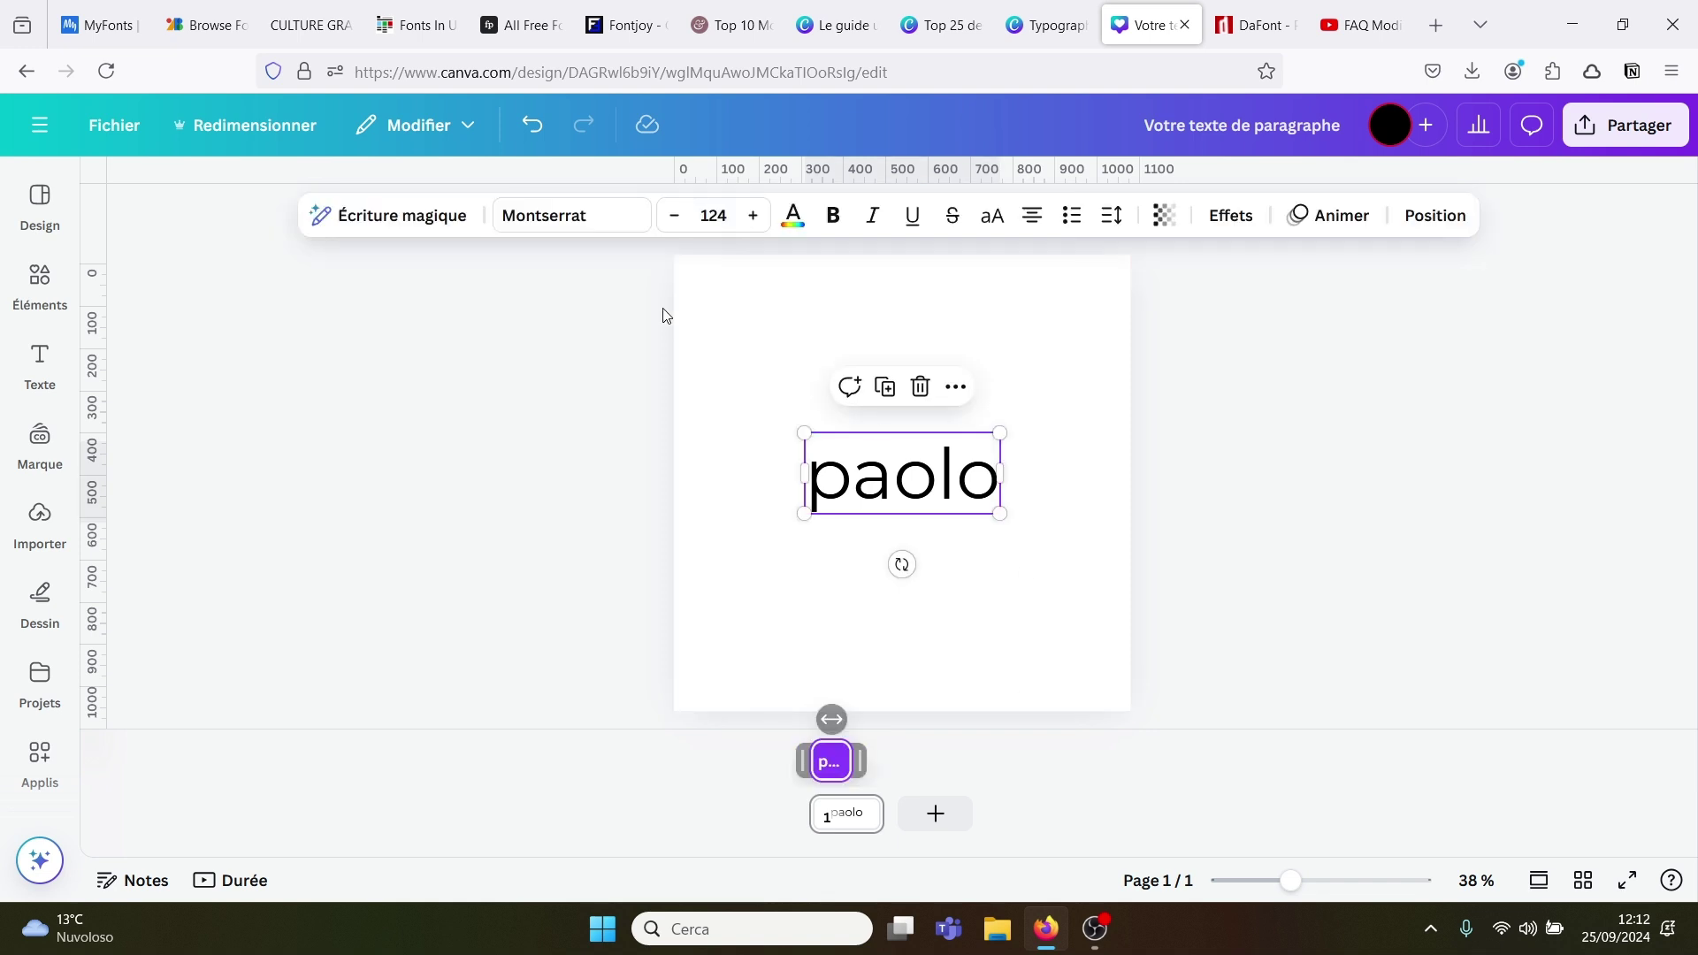
click(424, 220)
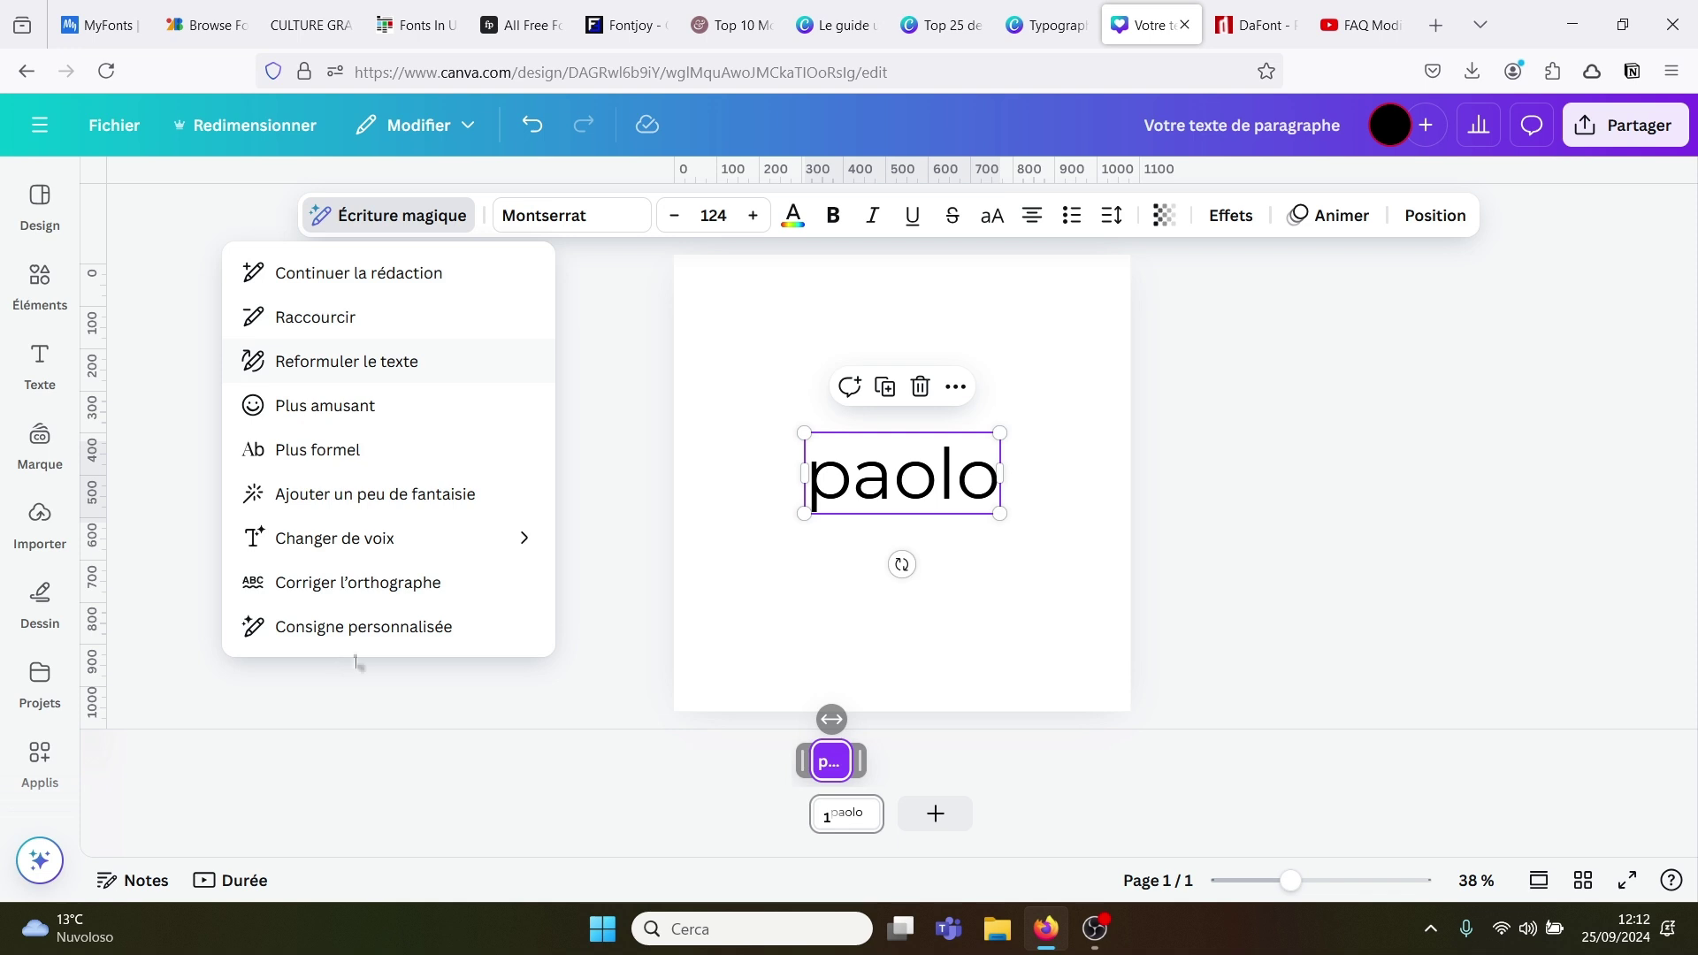
mouse_move(337, 531)
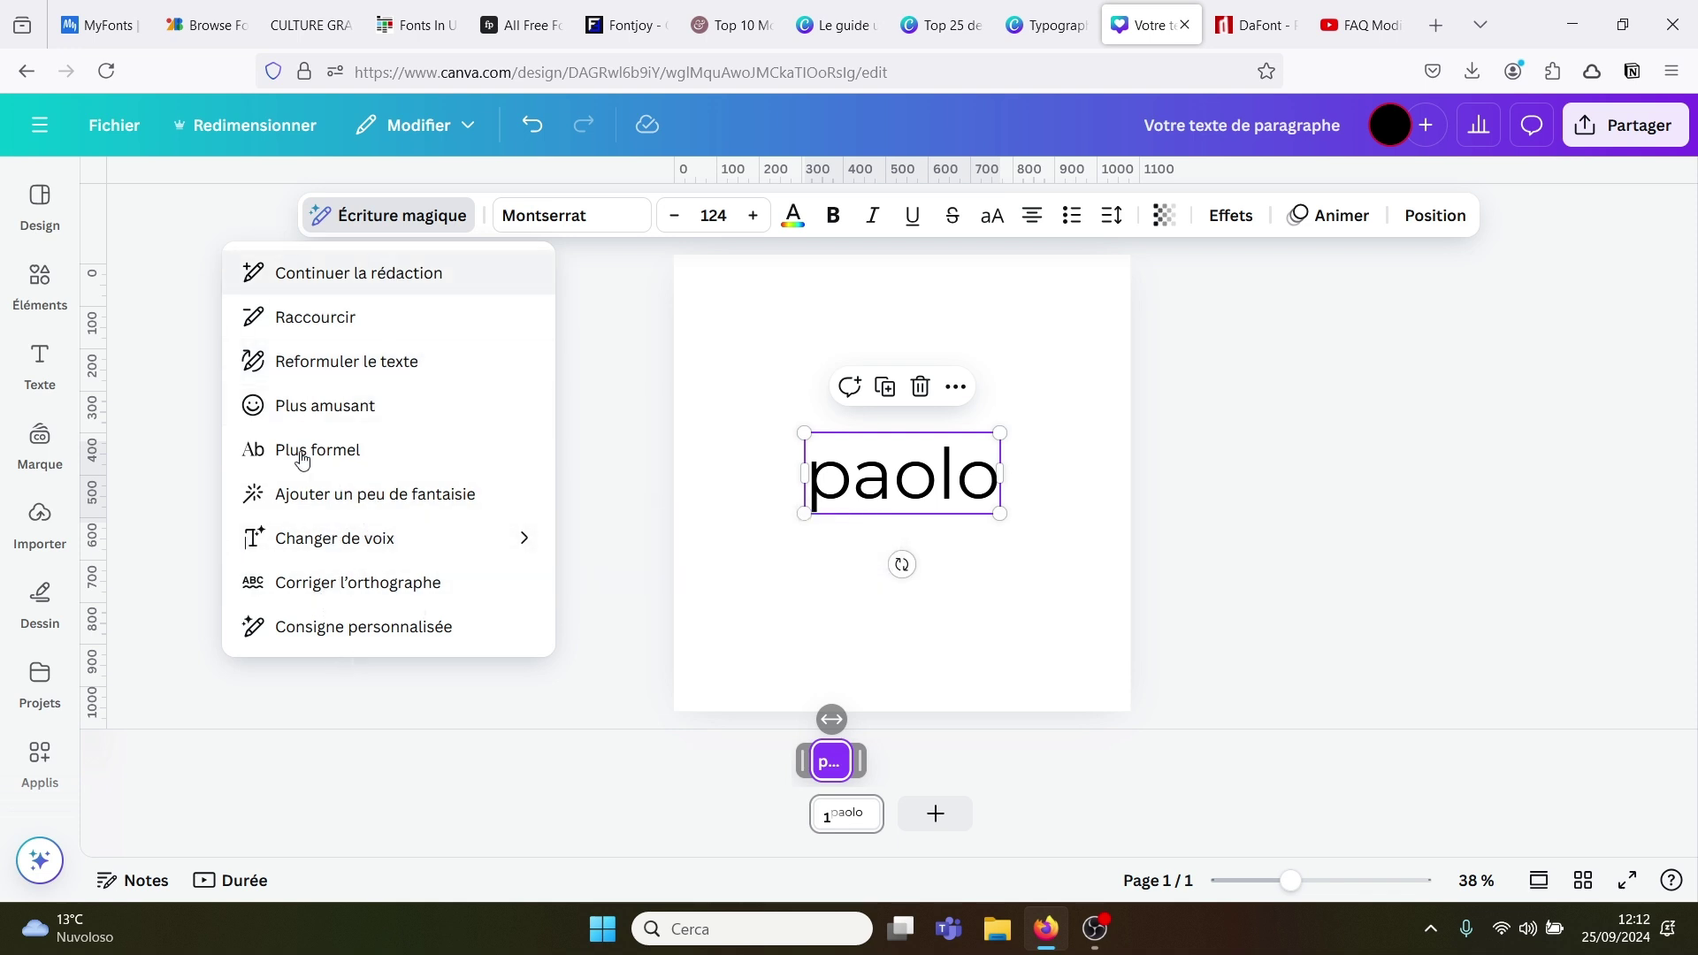
click(334, 628)
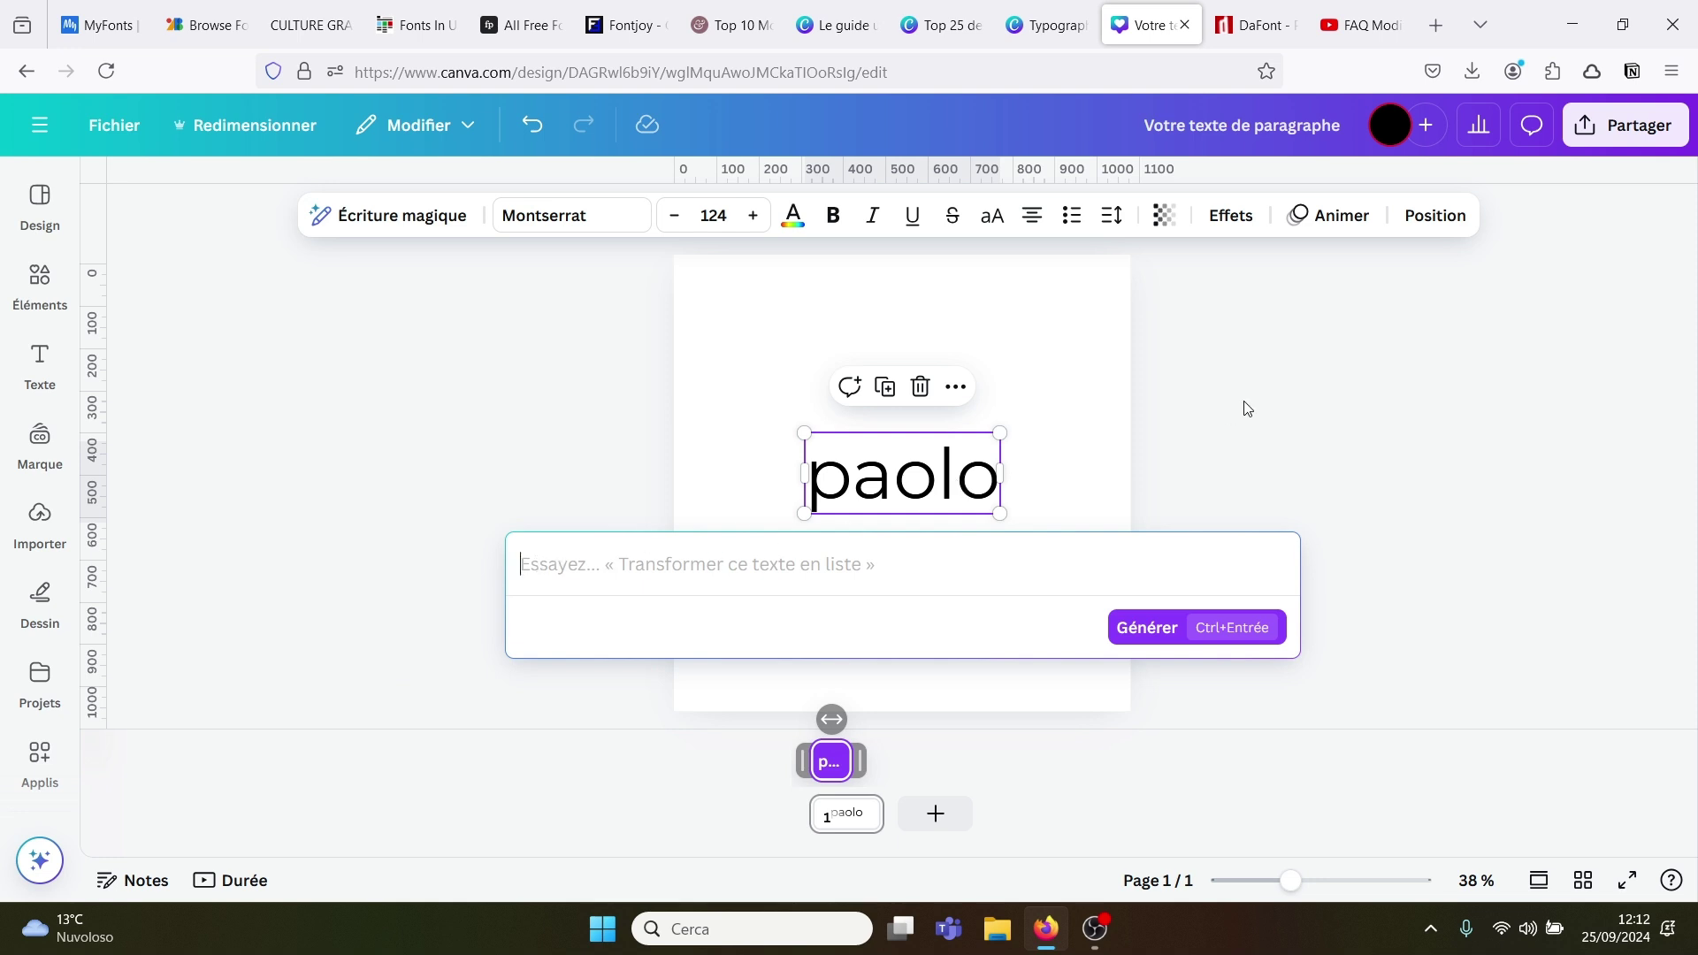
key(Escape)
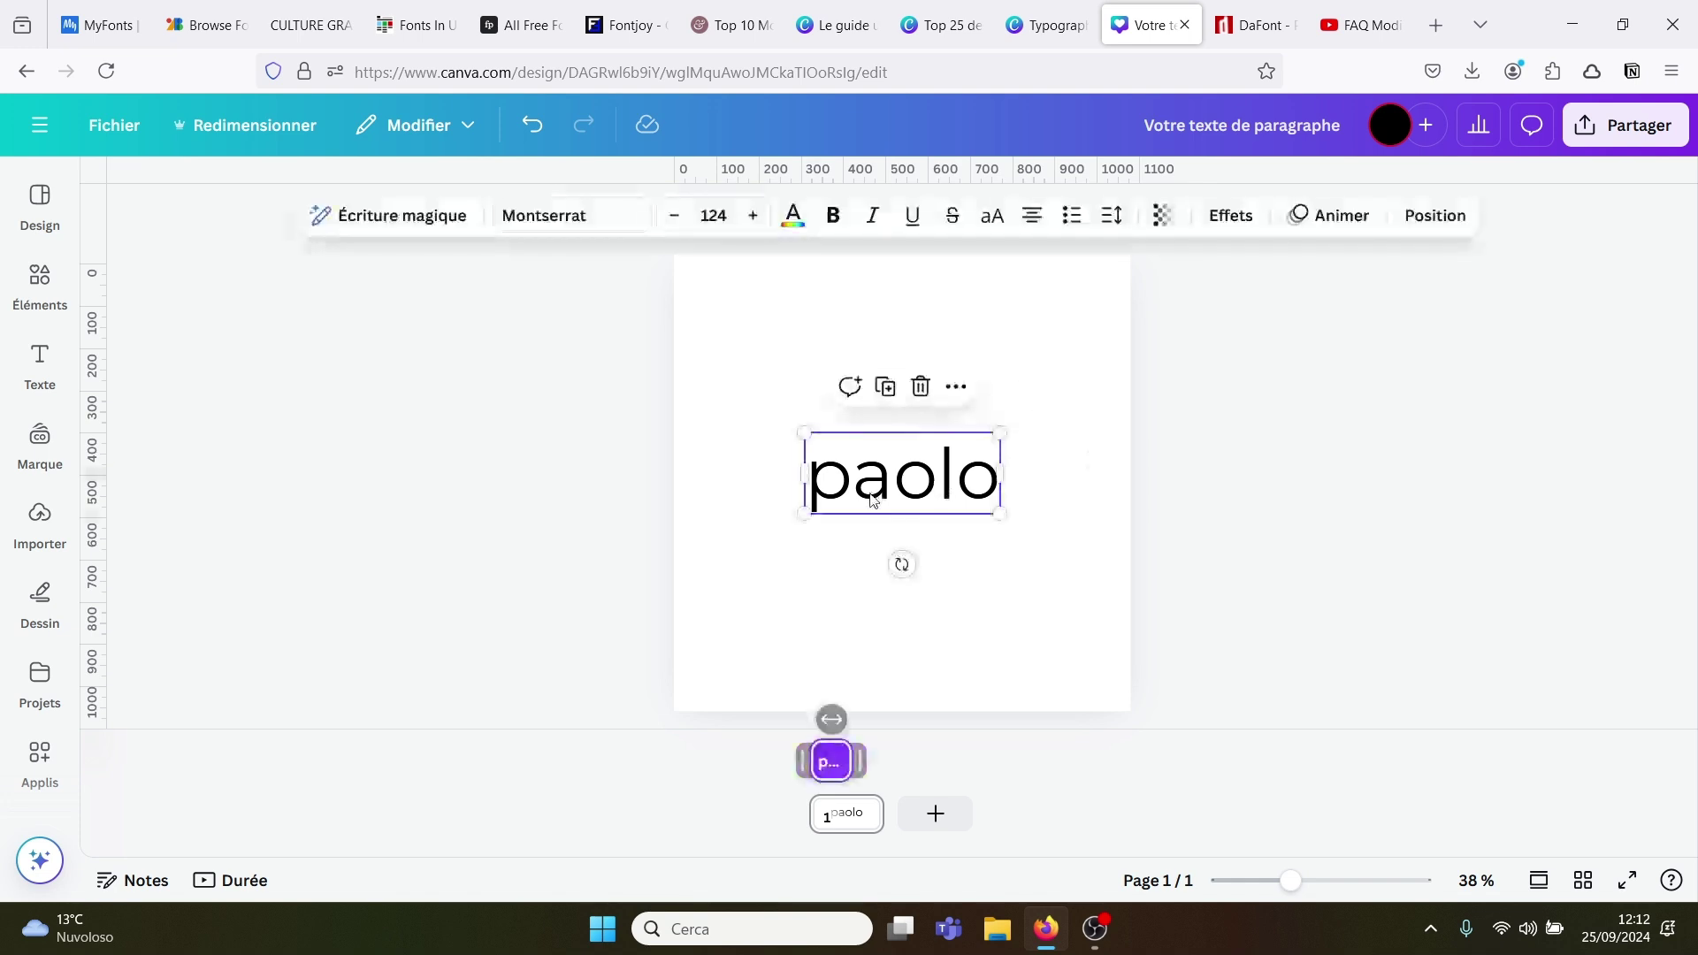
Step: Browse the font list for the name text, examining the document, recommended, recently used, brand, imported and popular fonts
click(570, 221)
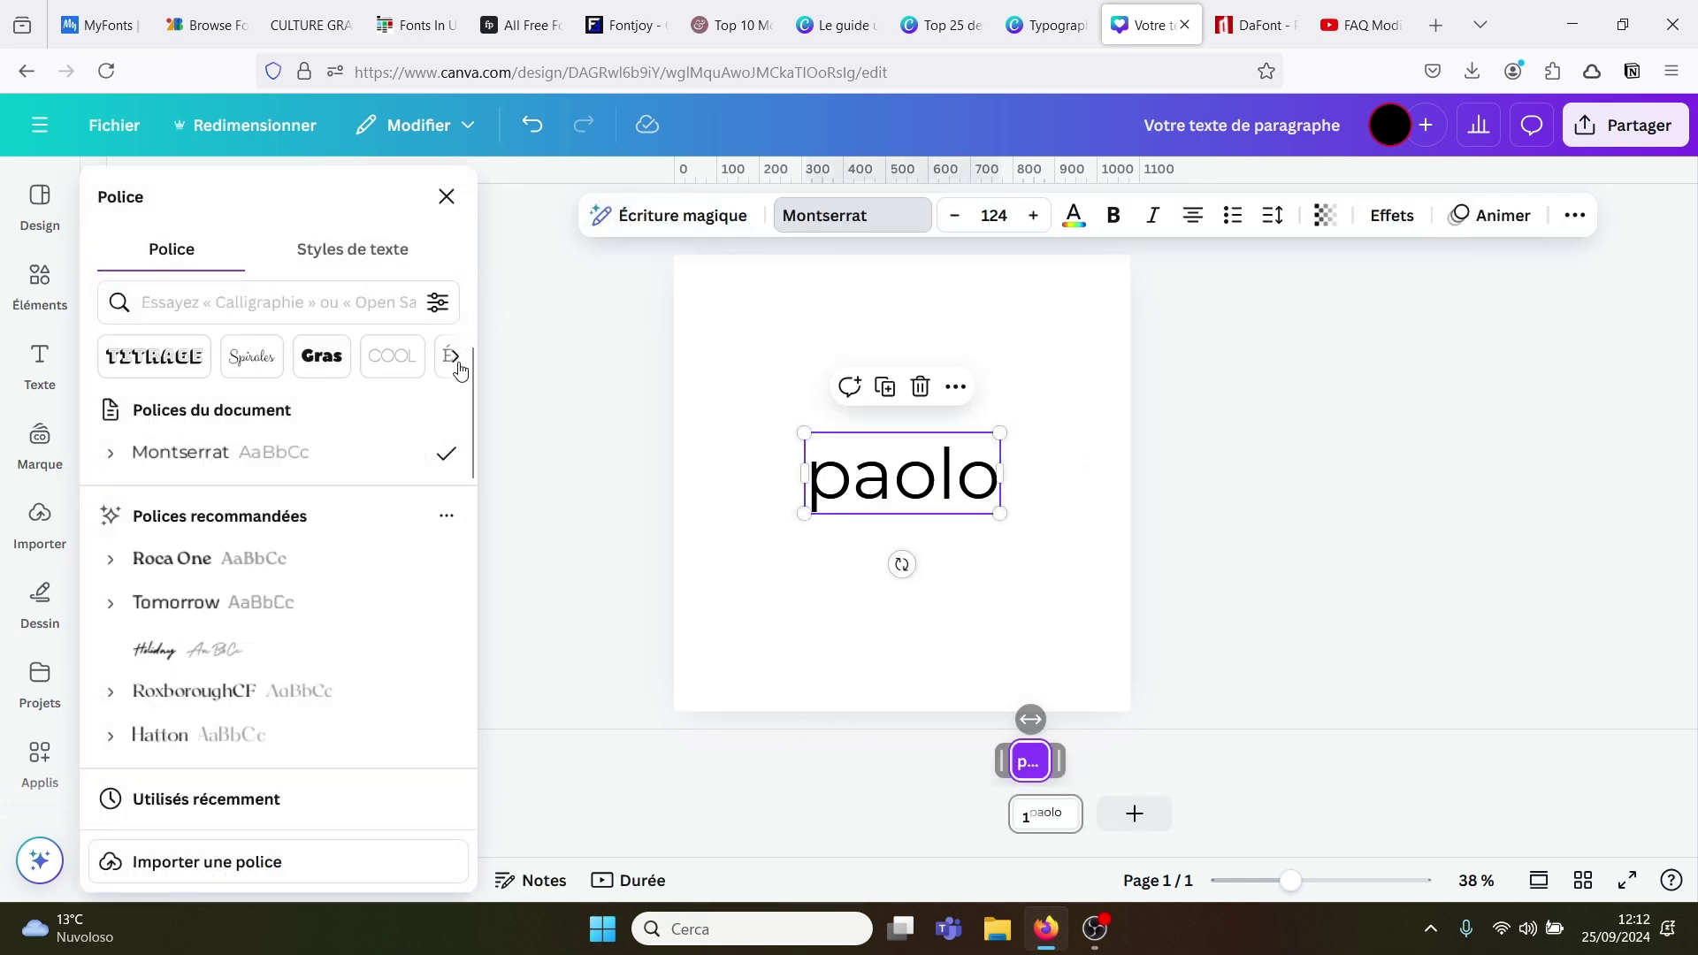
drag(471, 411, 474, 343)
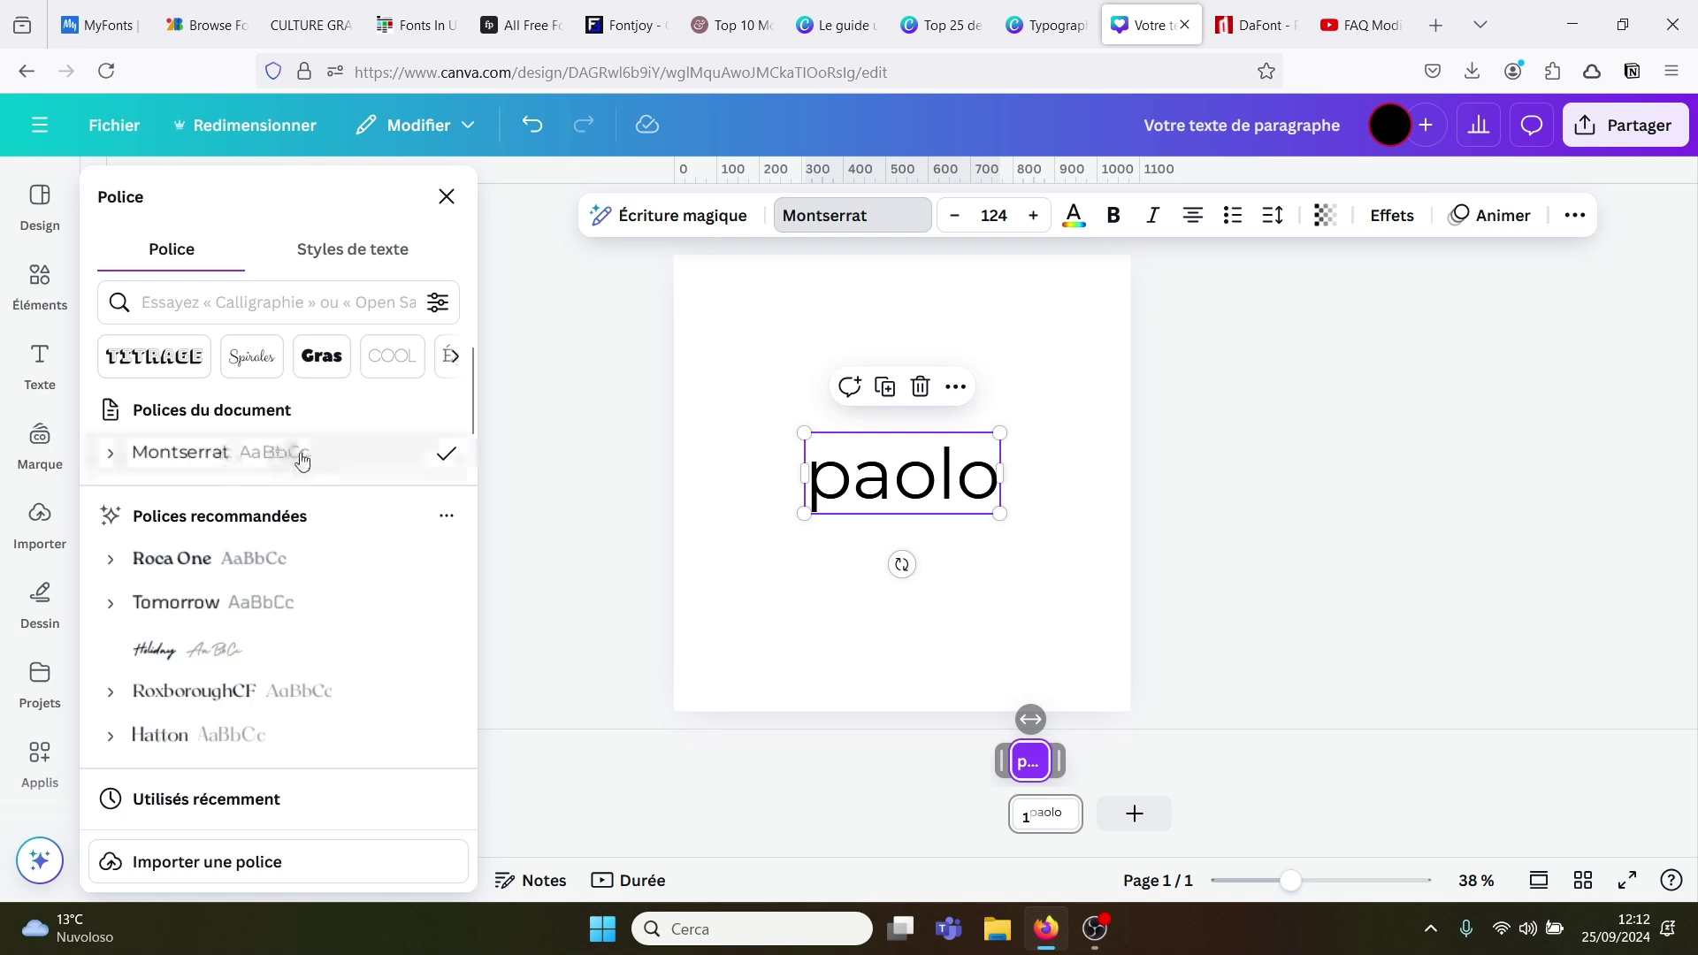
drag(471, 391, 466, 471)
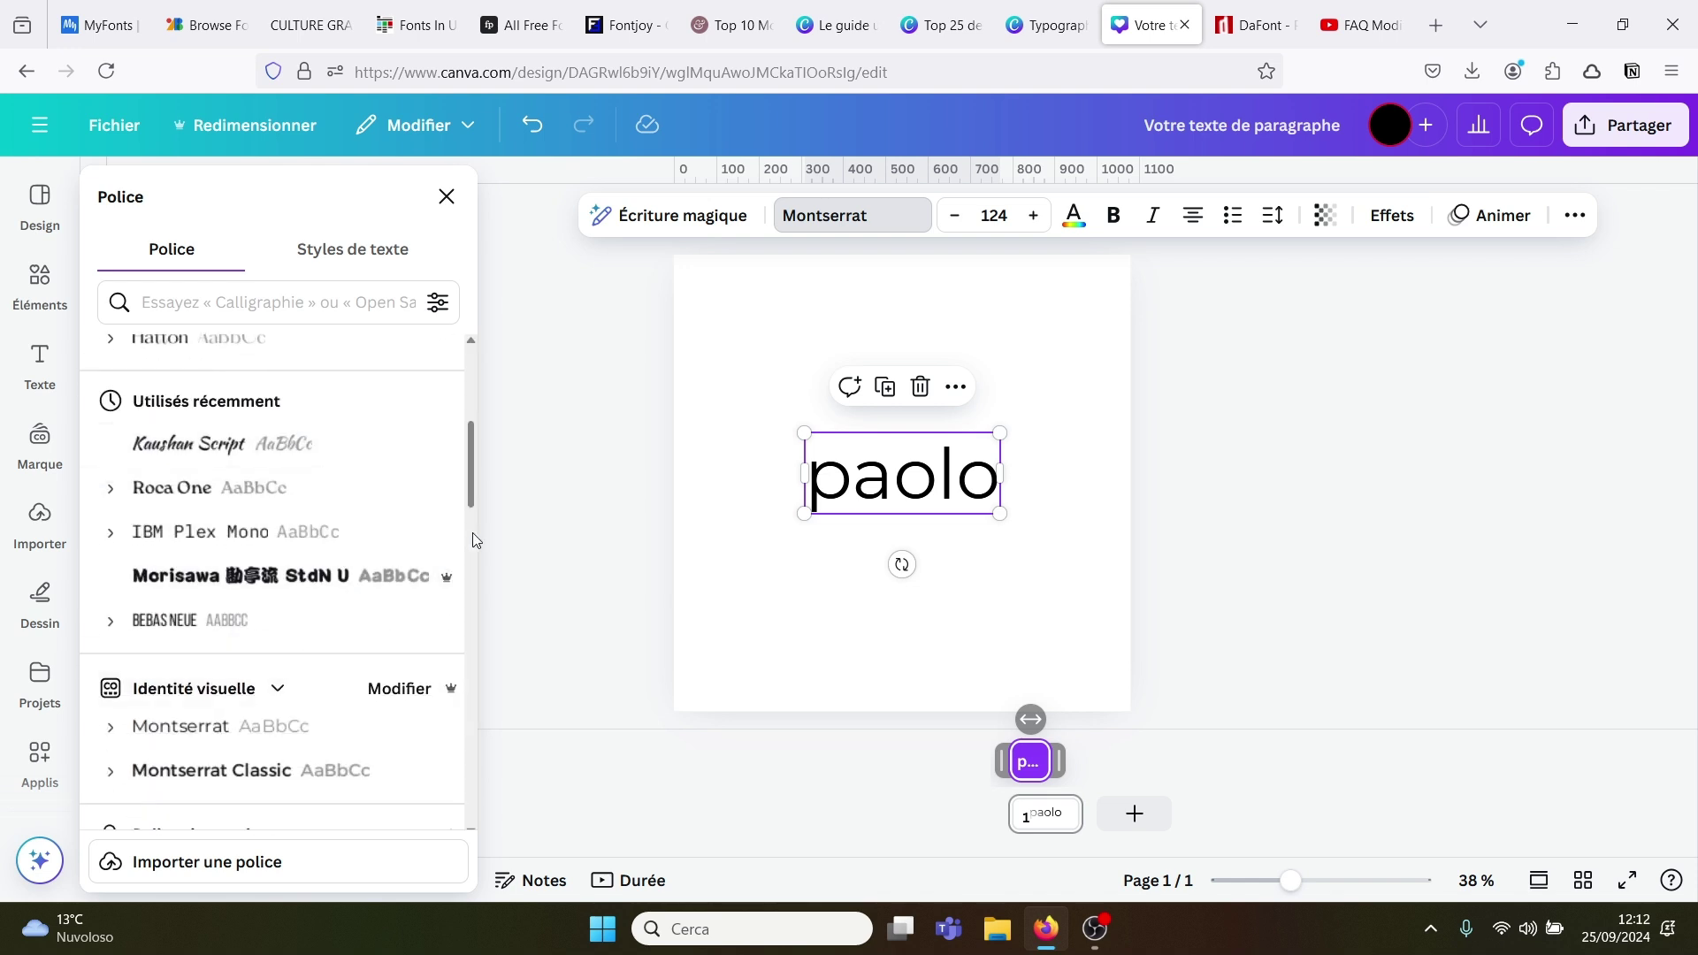
scroll(456, 543, up, 1)
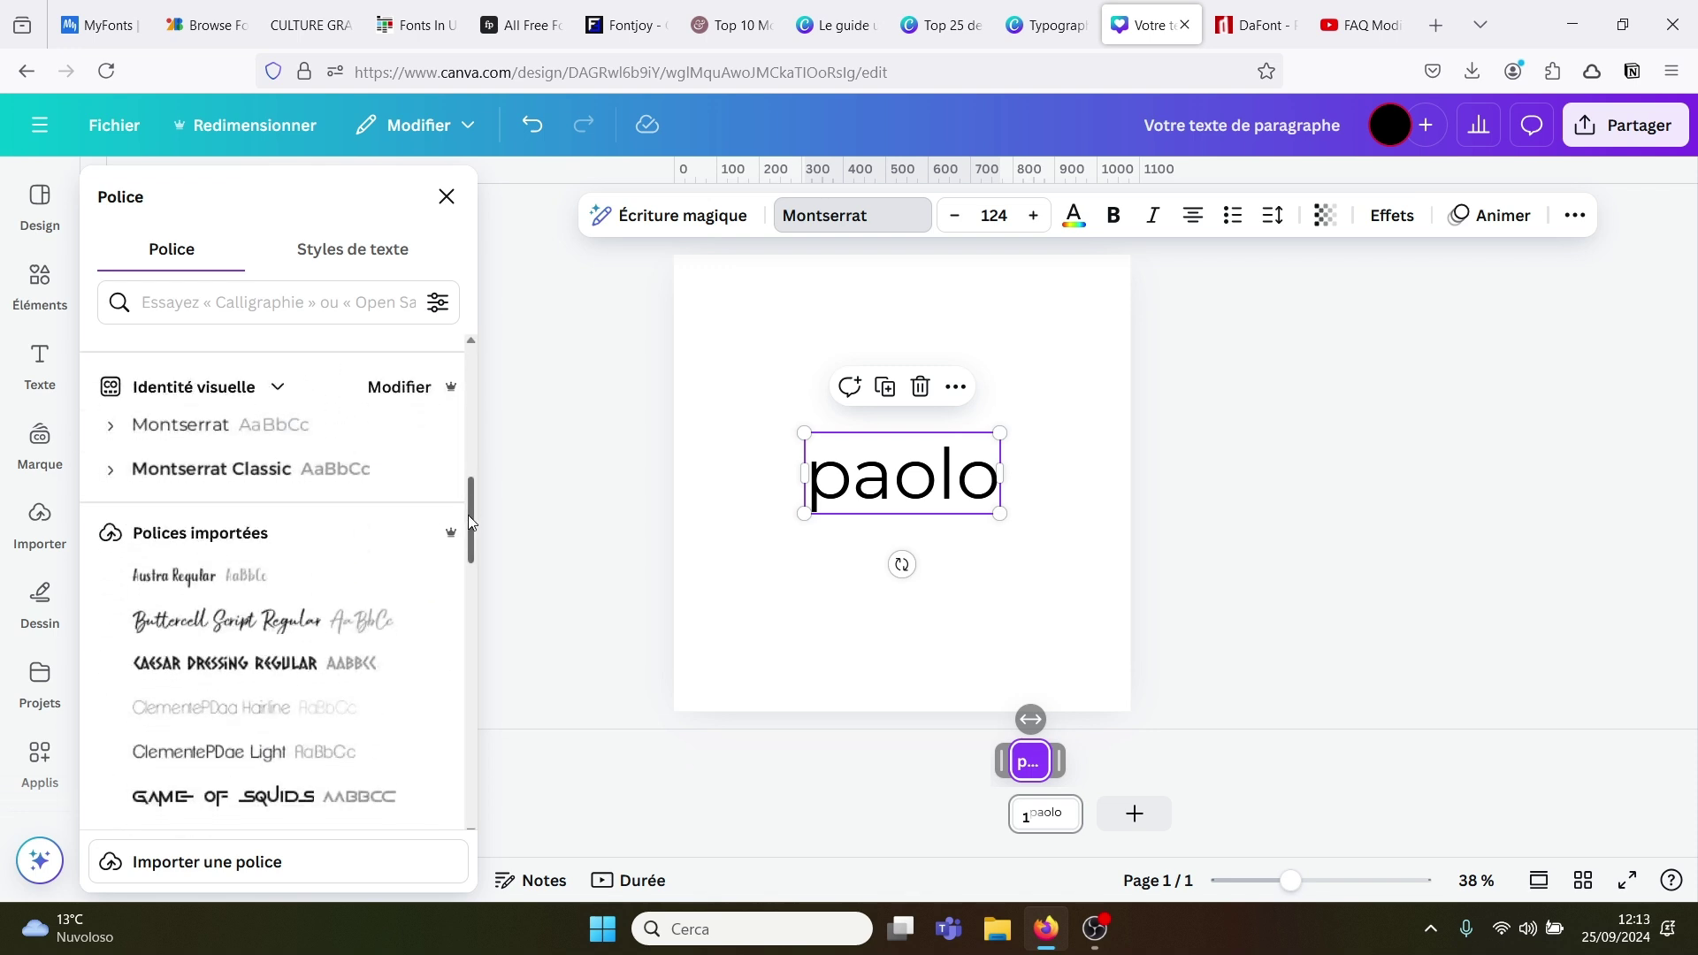
scroll(469, 515, down, 2)
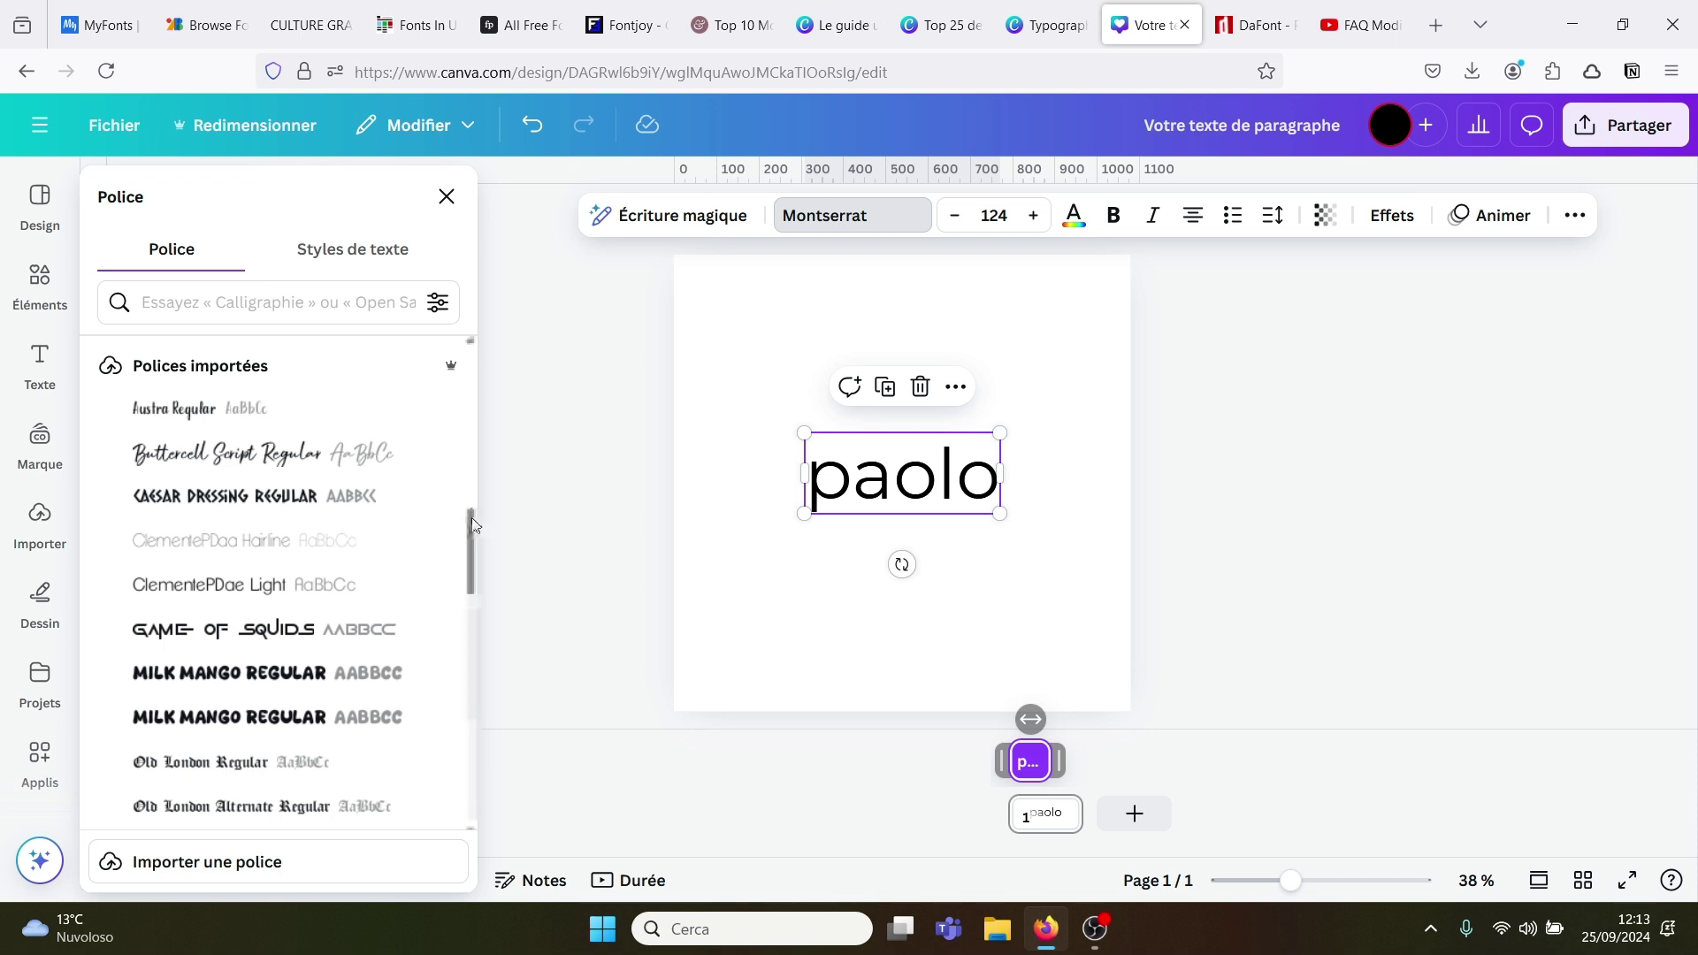
drag(475, 521, 462, 563)
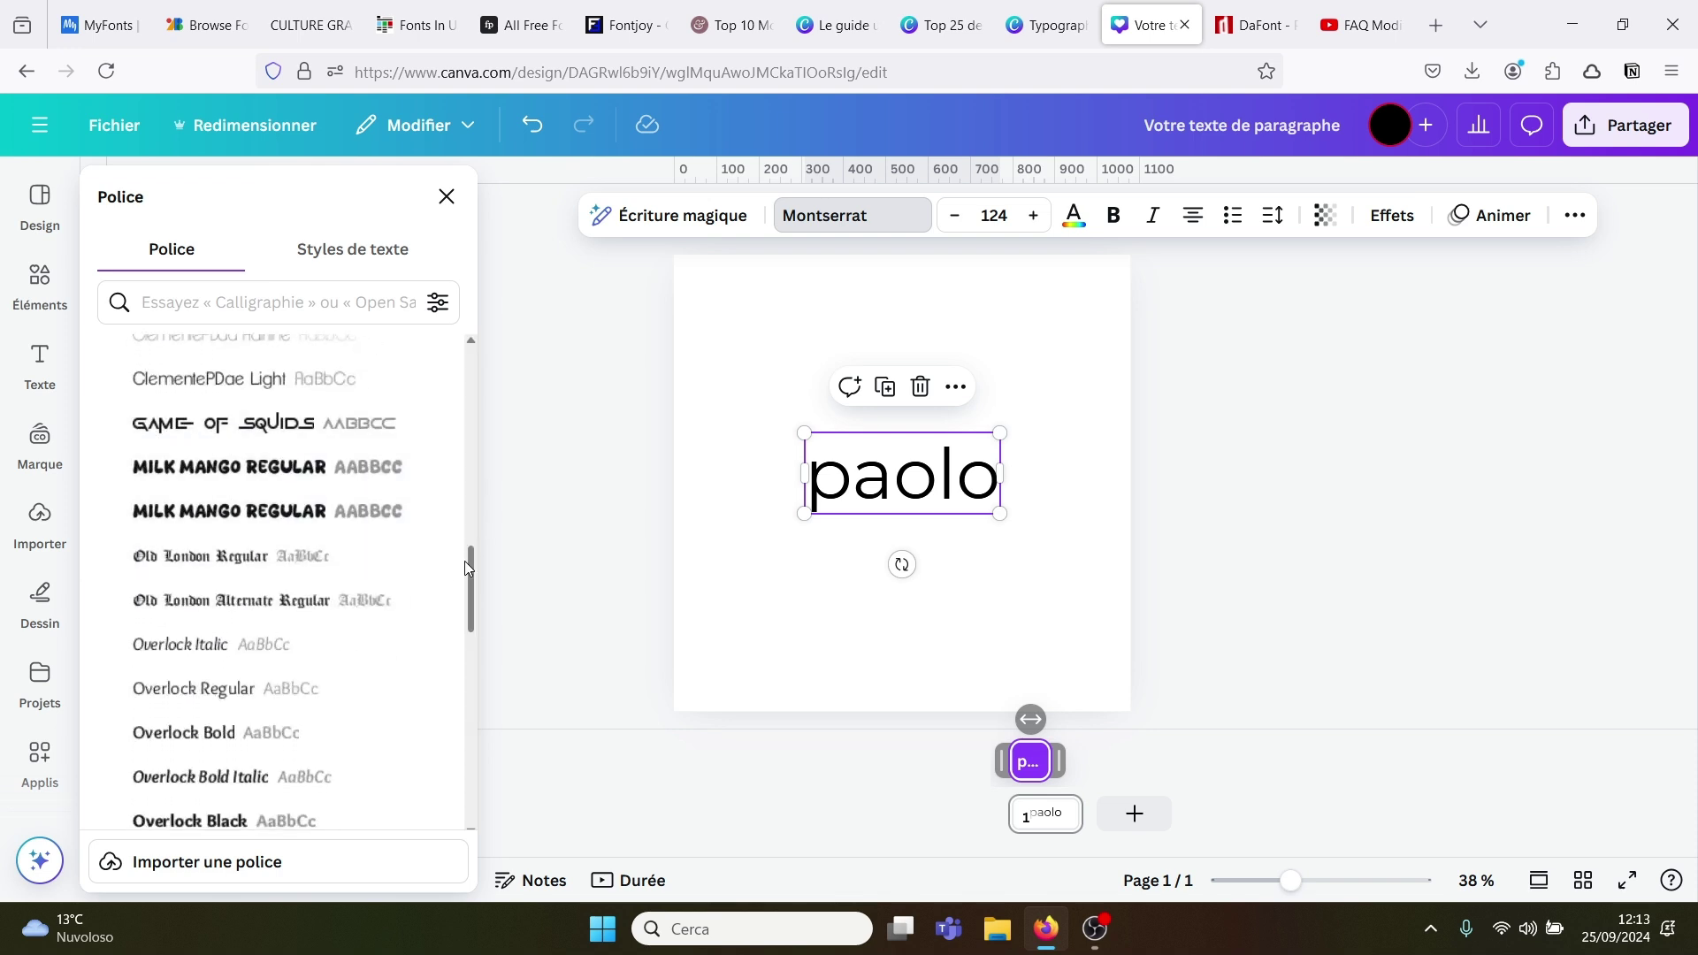
drag(465, 560, 460, 613)
scroll(461, 637, down, 3)
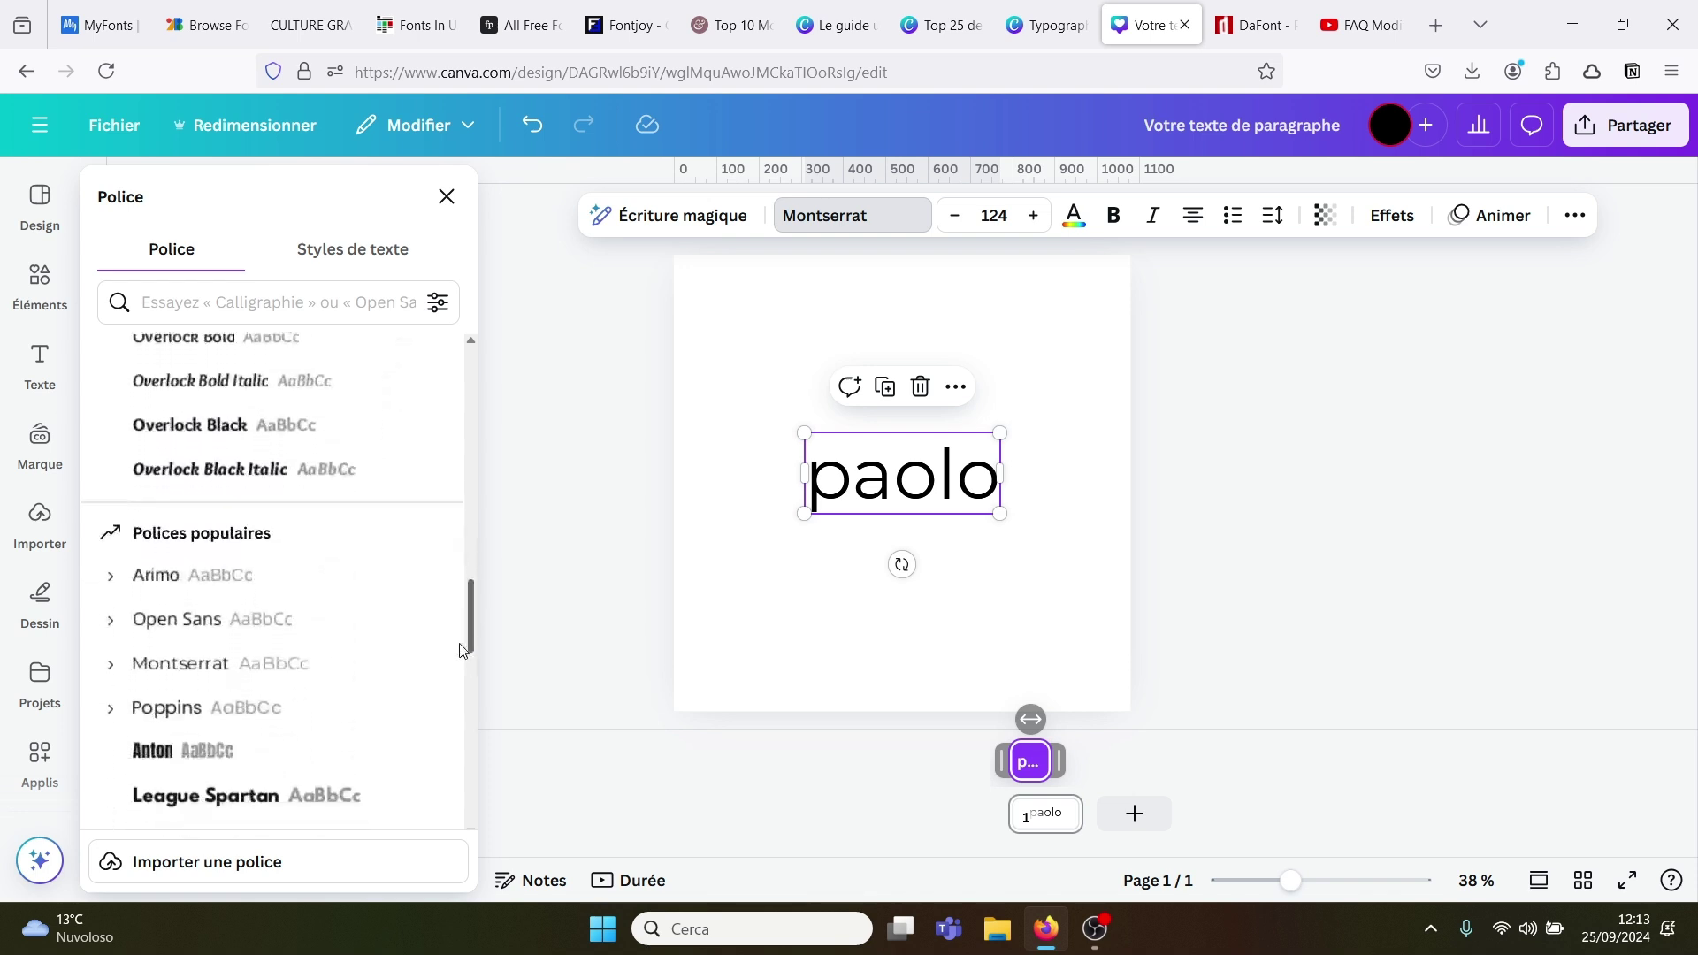
scroll(460, 675, down, 1)
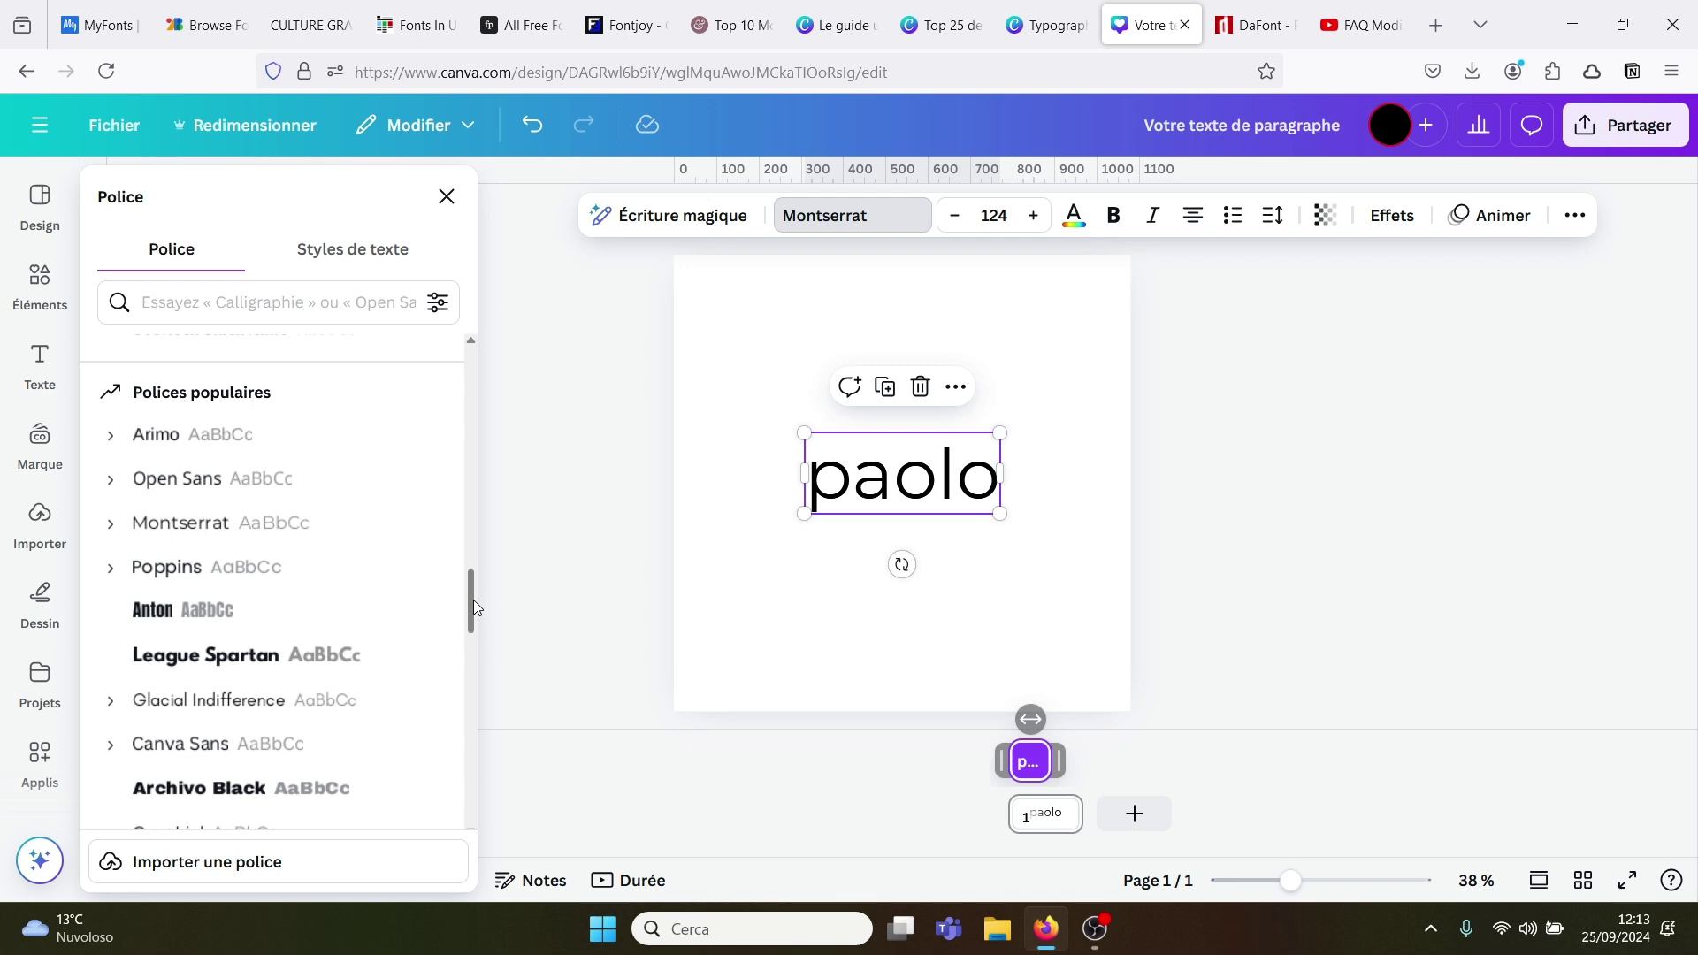
scroll(464, 661, down, 6)
scroll(459, 705, down, 9)
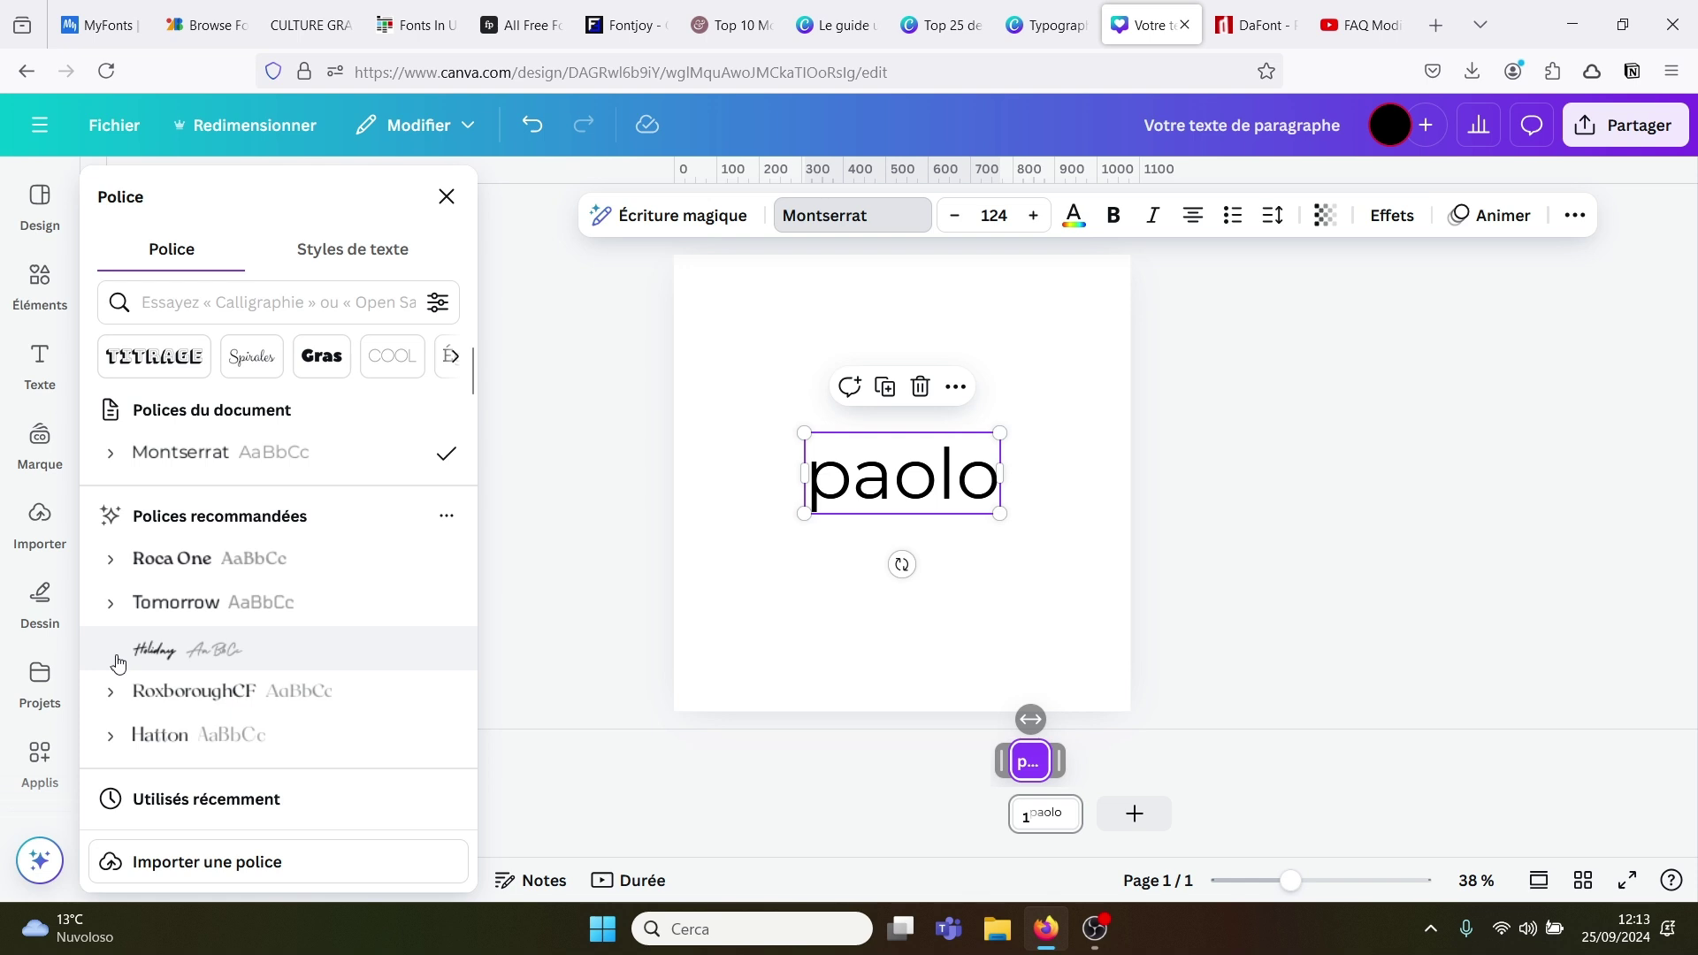
Step: Try the Montserrat Black and Medium weights on the name text and return it to Regular
click(110, 461)
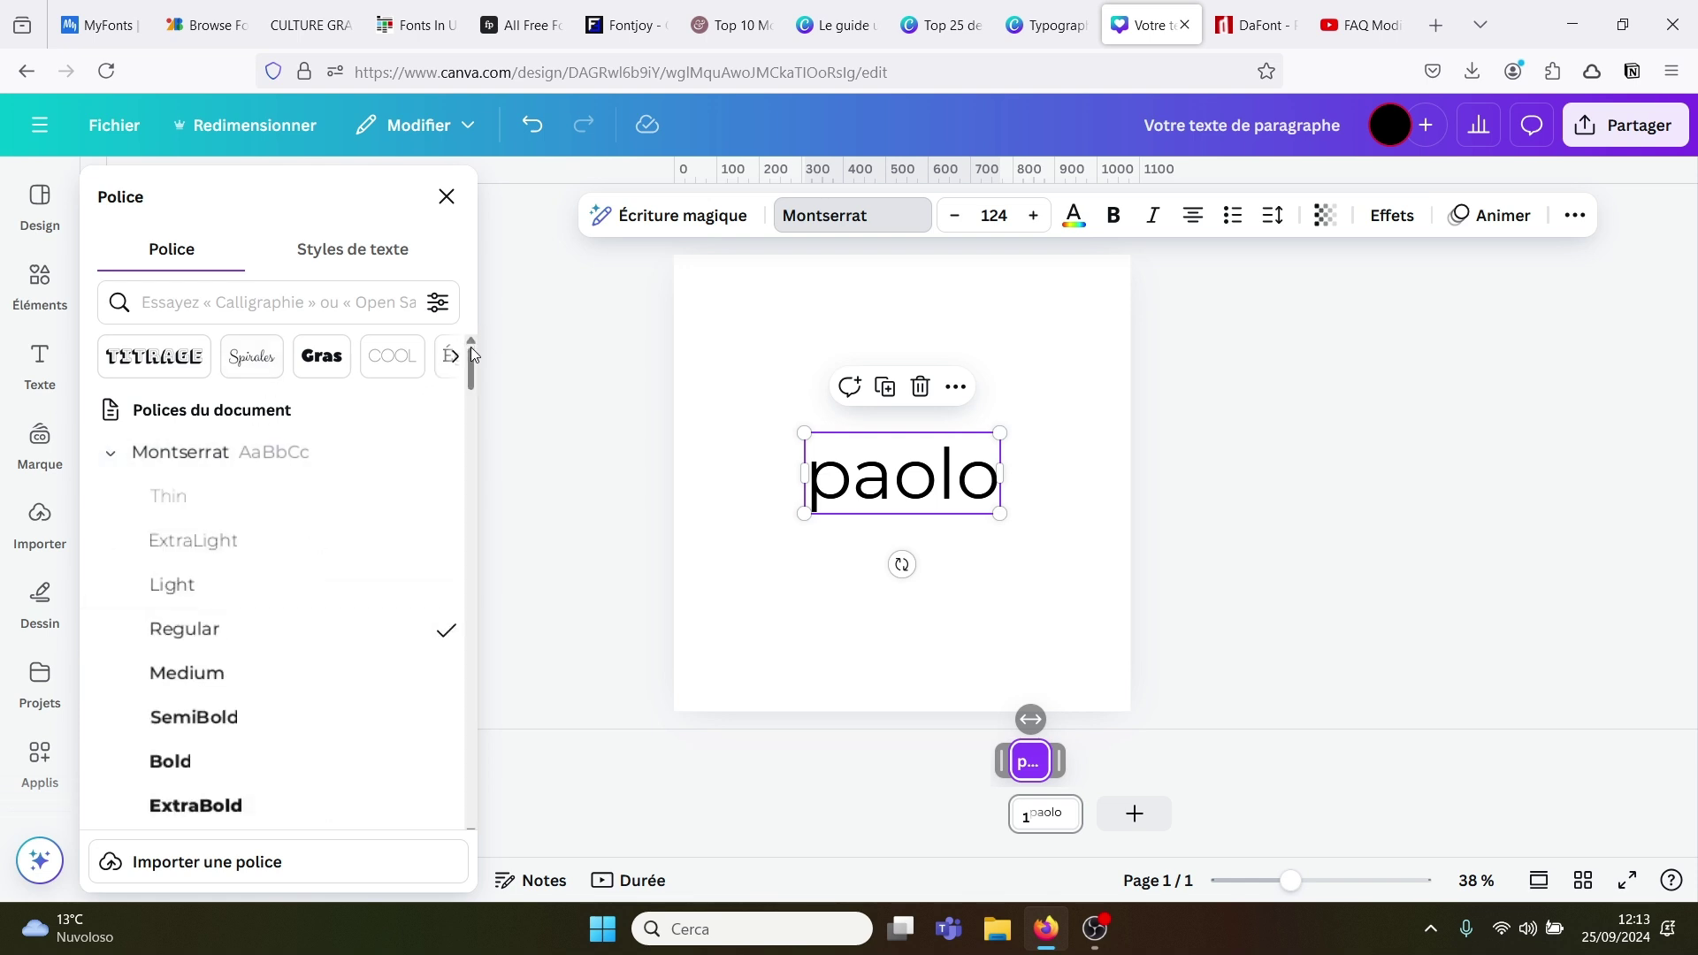
scroll(470, 349, down, 2)
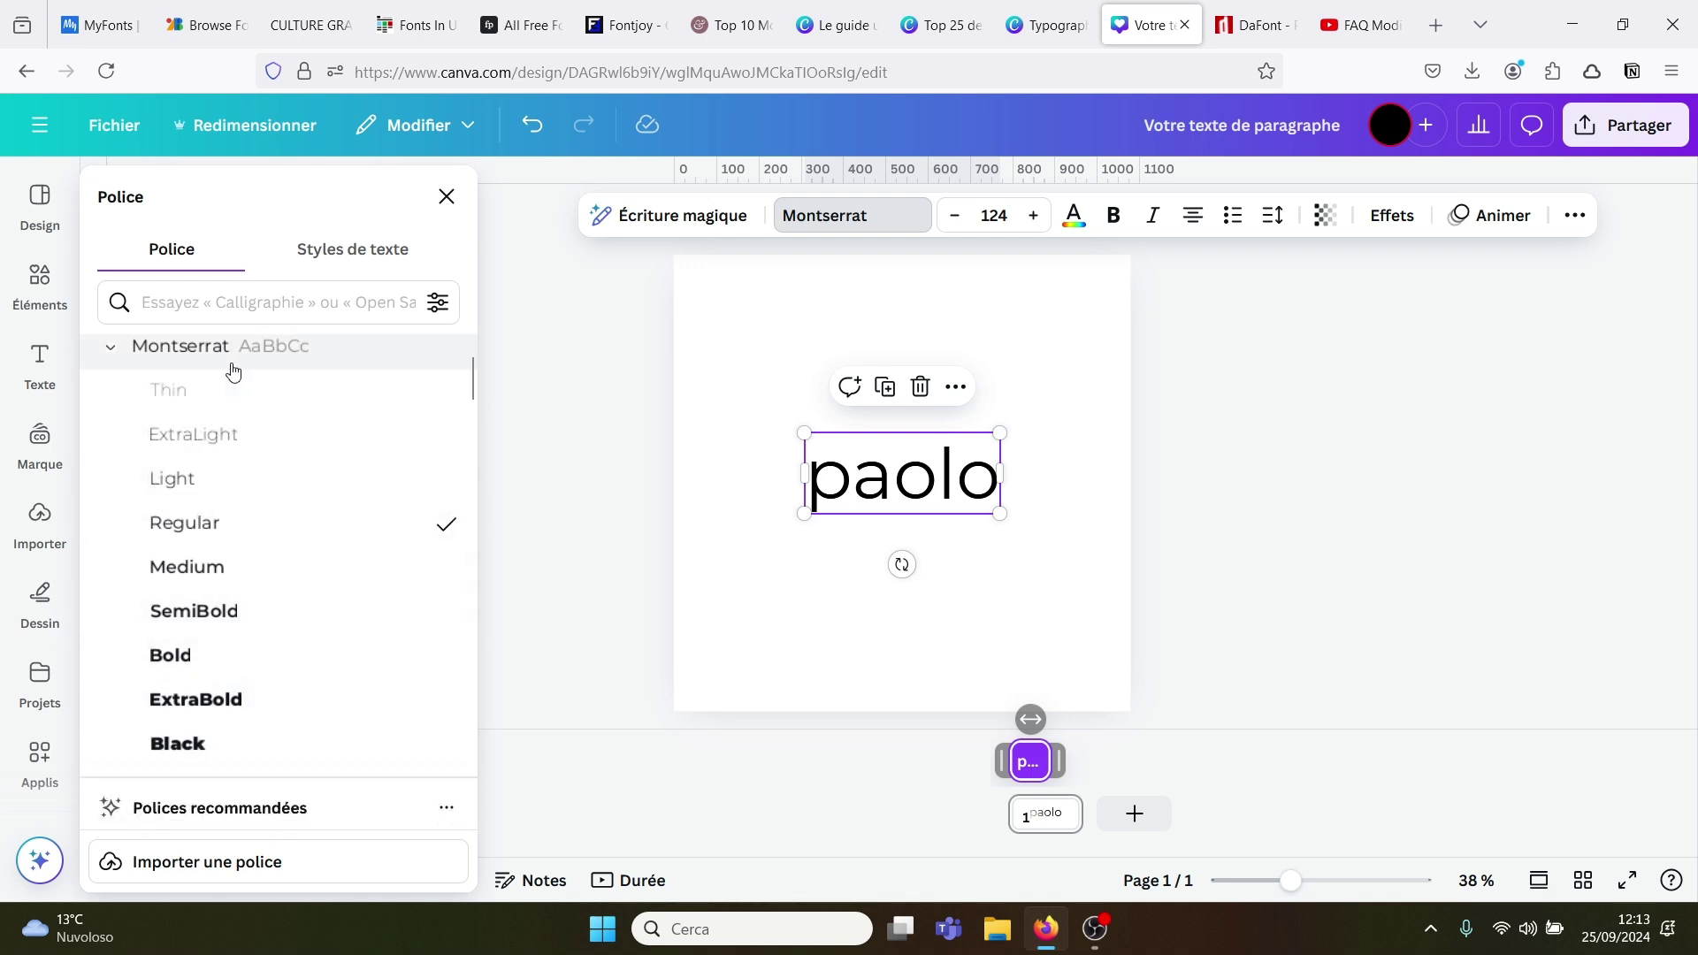
click(196, 743)
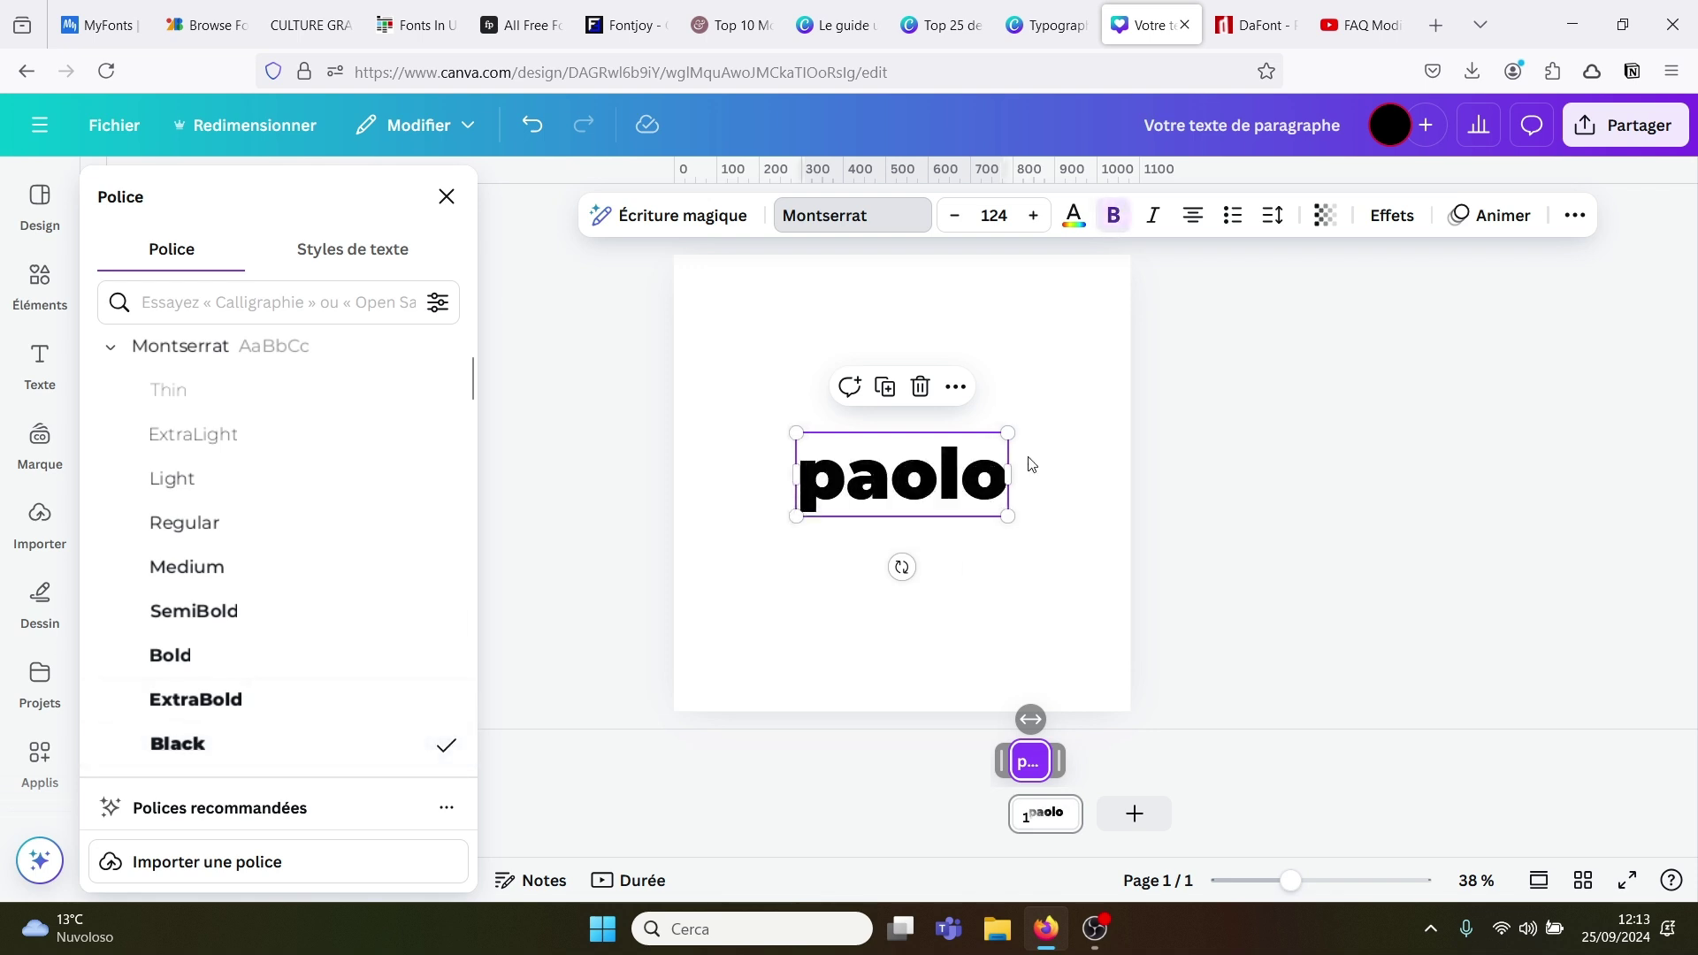
click(300, 575)
click(267, 522)
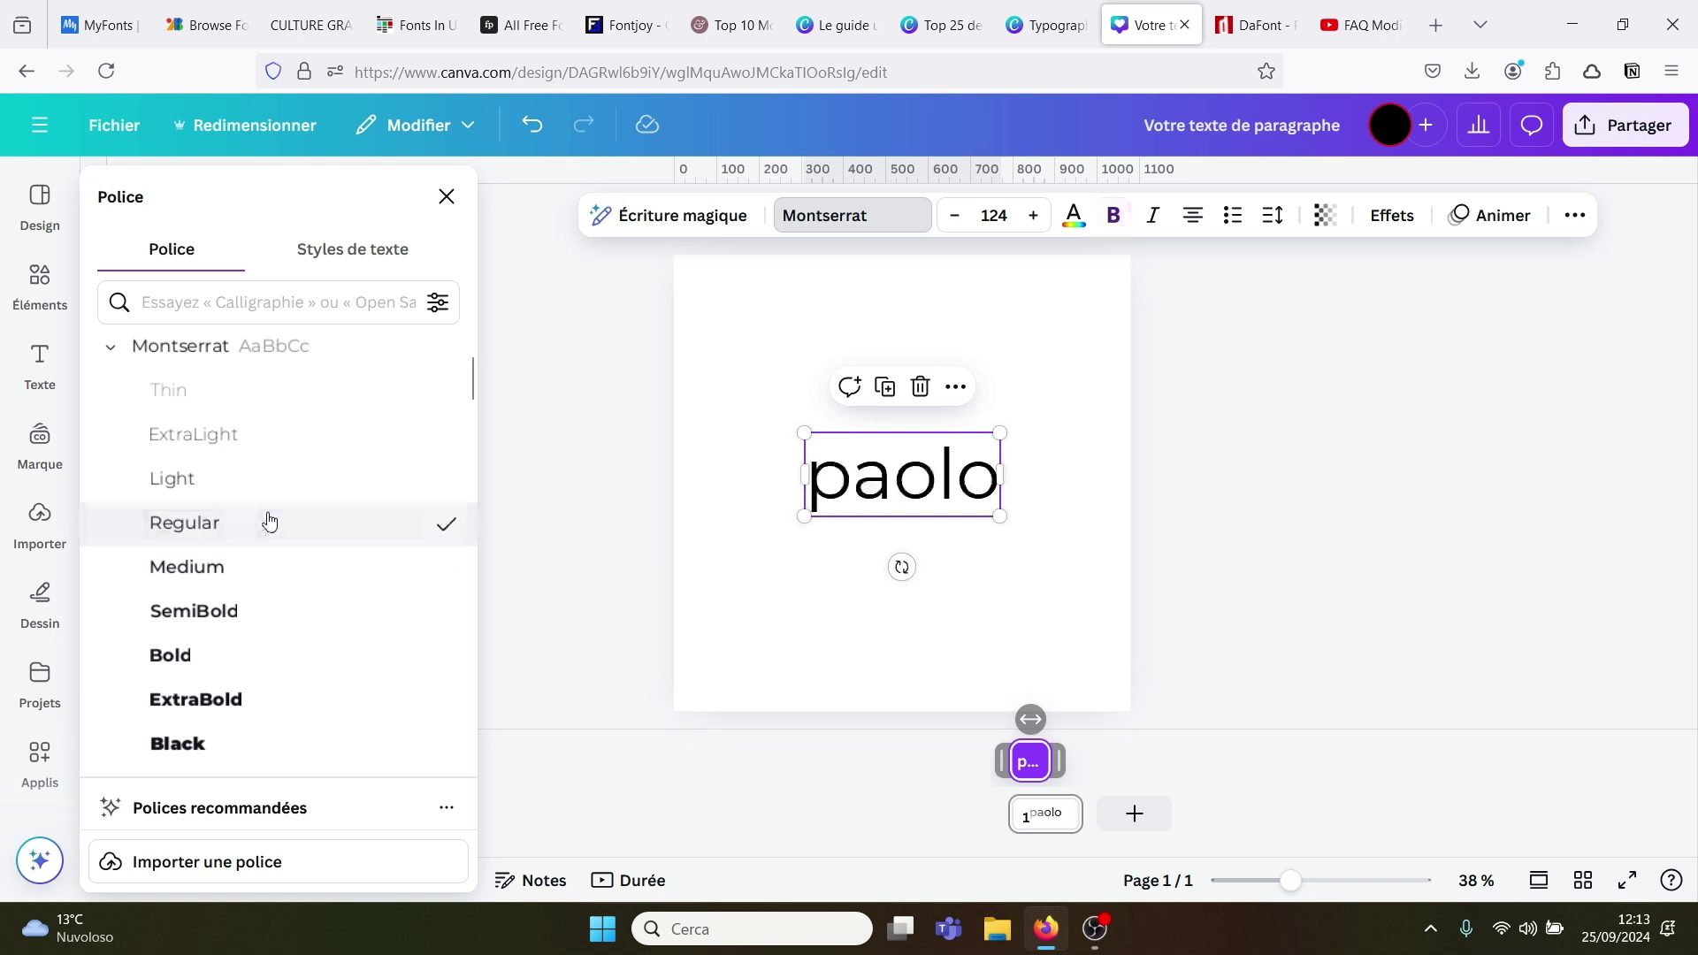
click(112, 349)
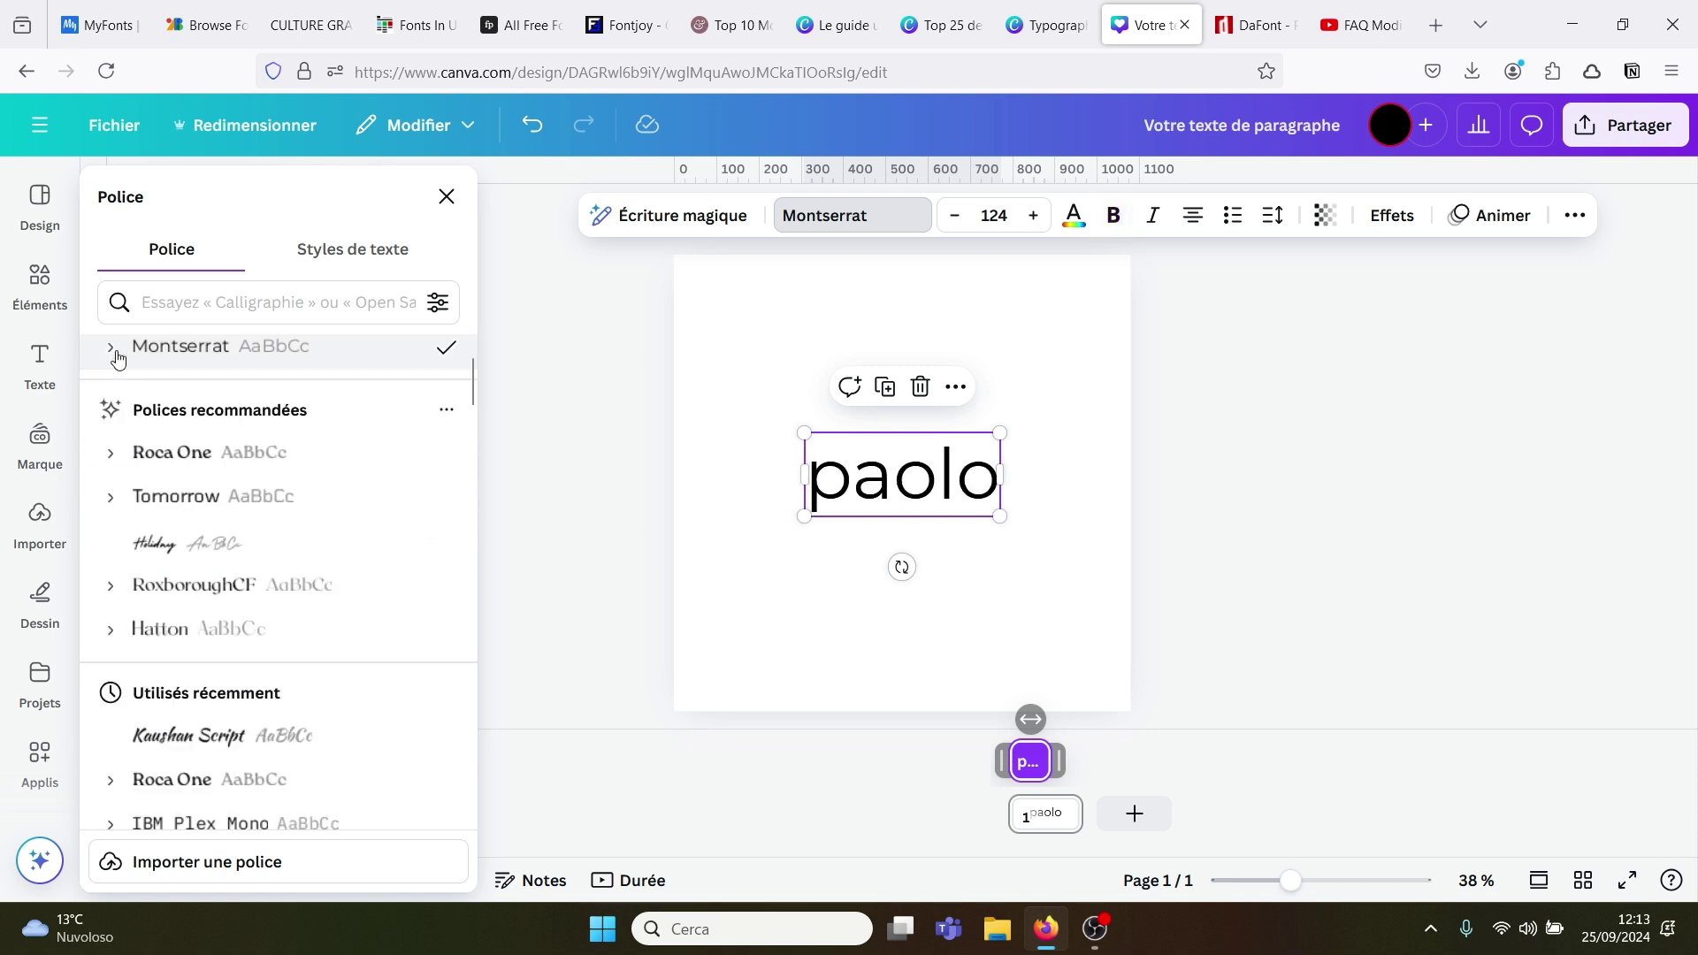
Step: Check the available text styles for the name text and return to the beginning of the font list
click(366, 258)
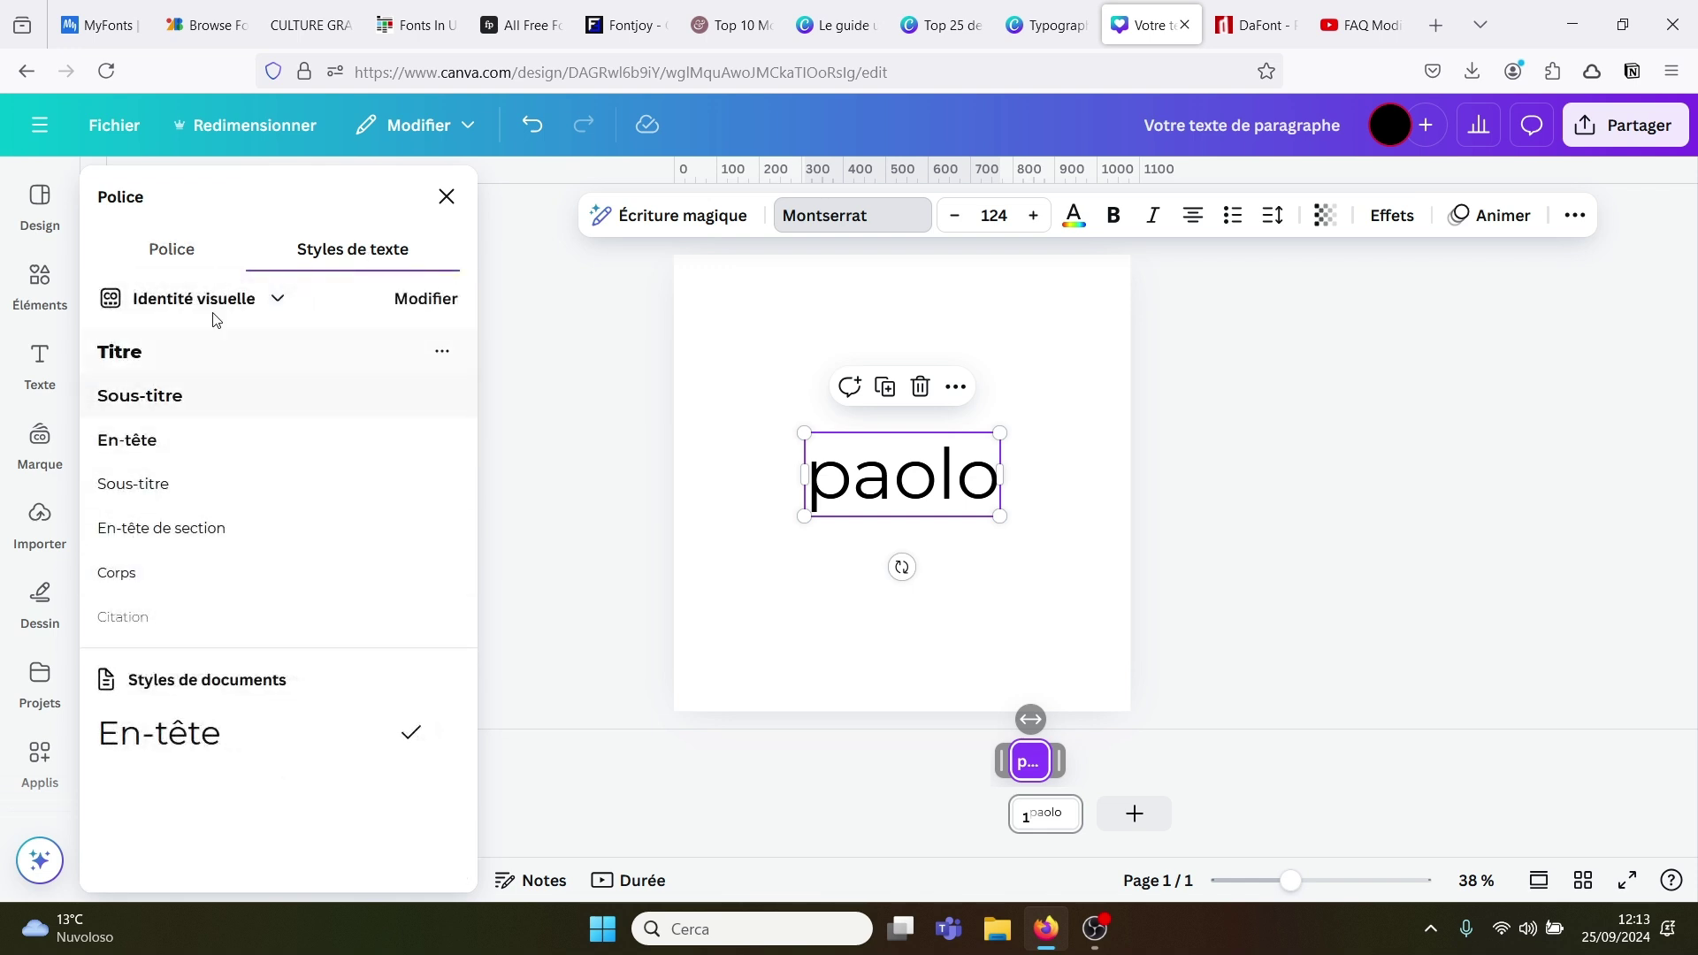
click(183, 250)
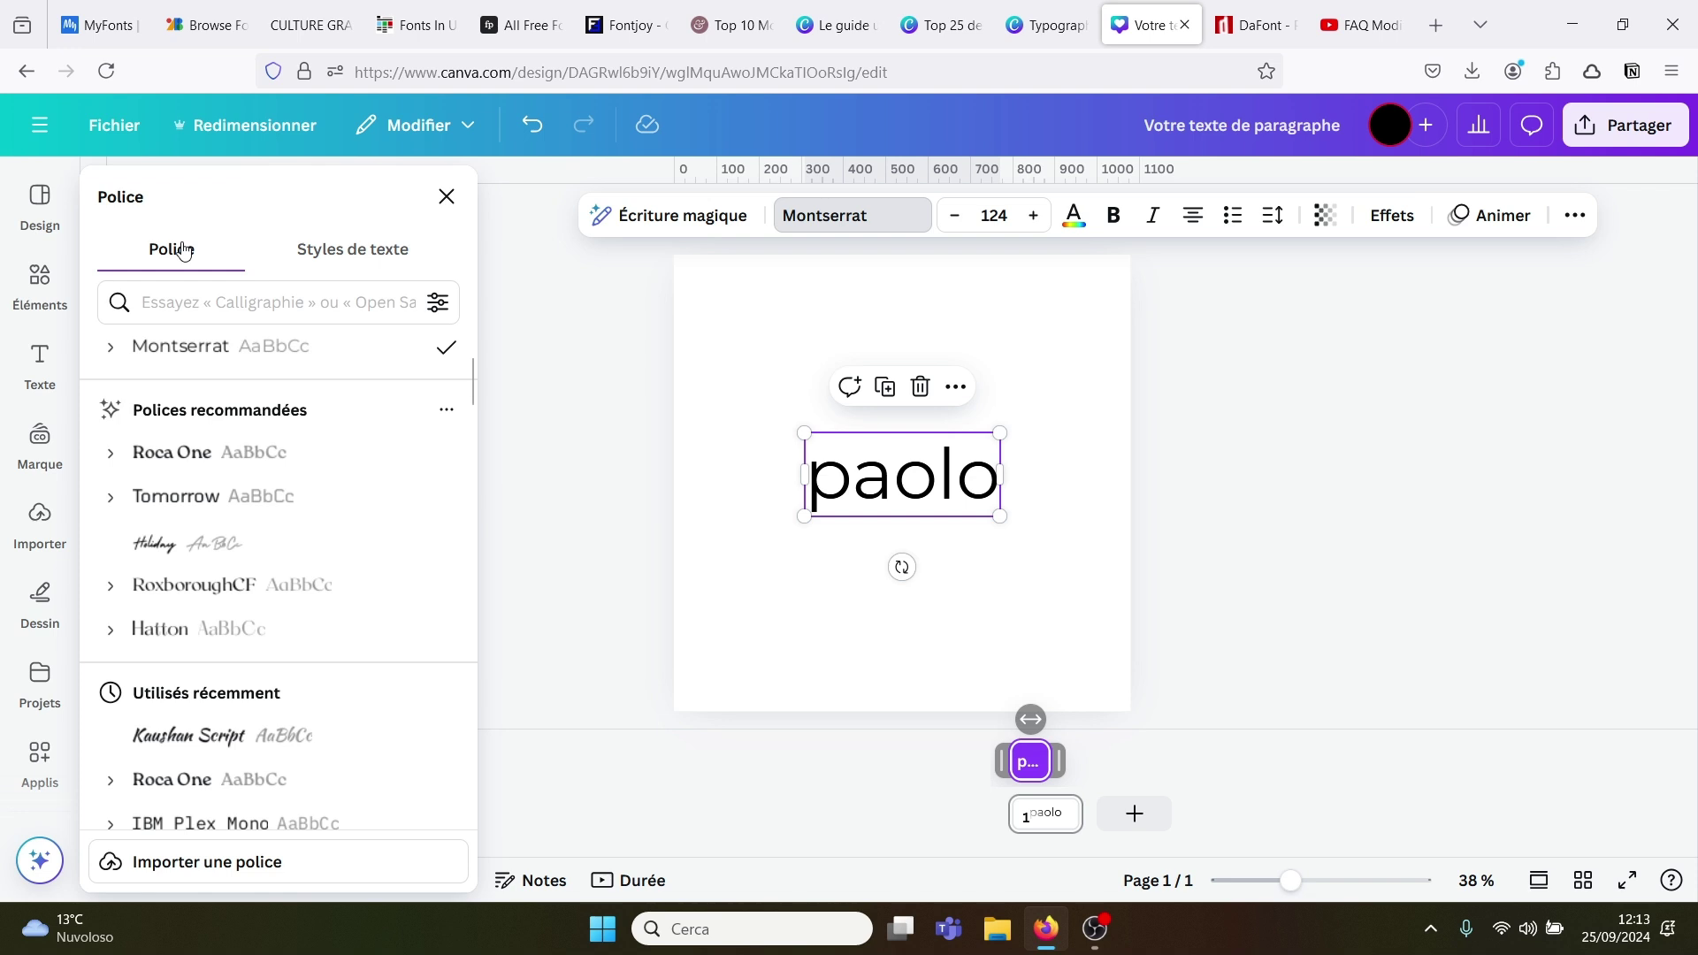
scroll(460, 363, up, 2)
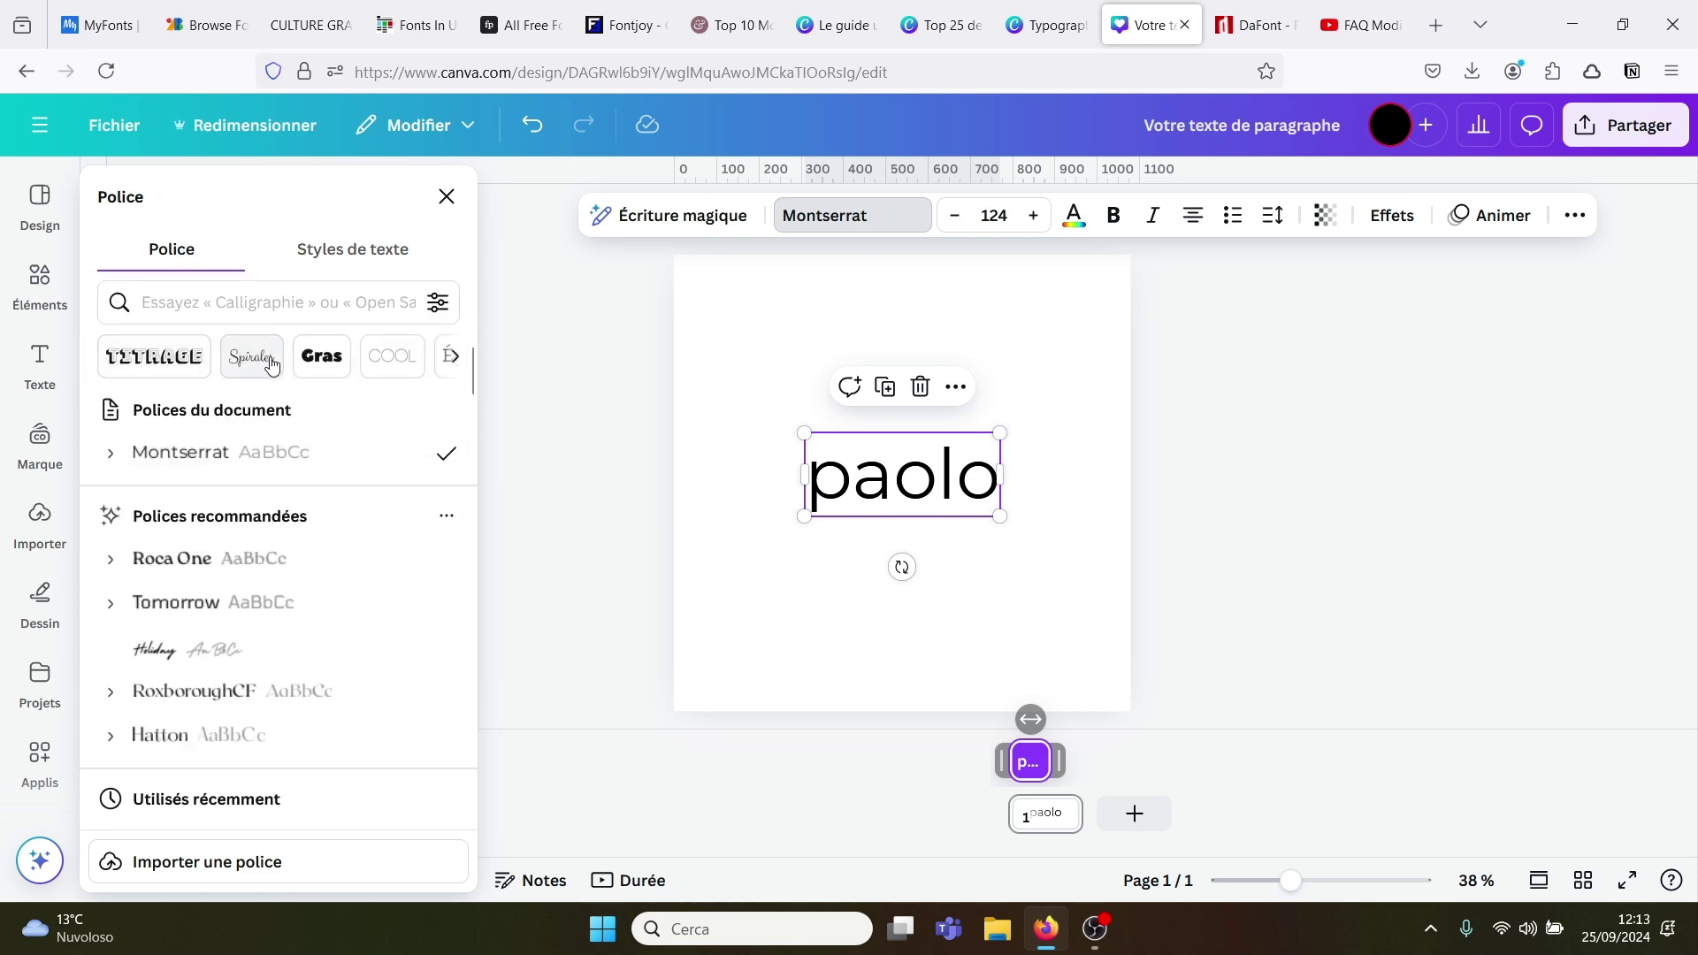
Step: Look through the fonts in the Égyptienne and Pinceau style categories for the name text
click(459, 358)
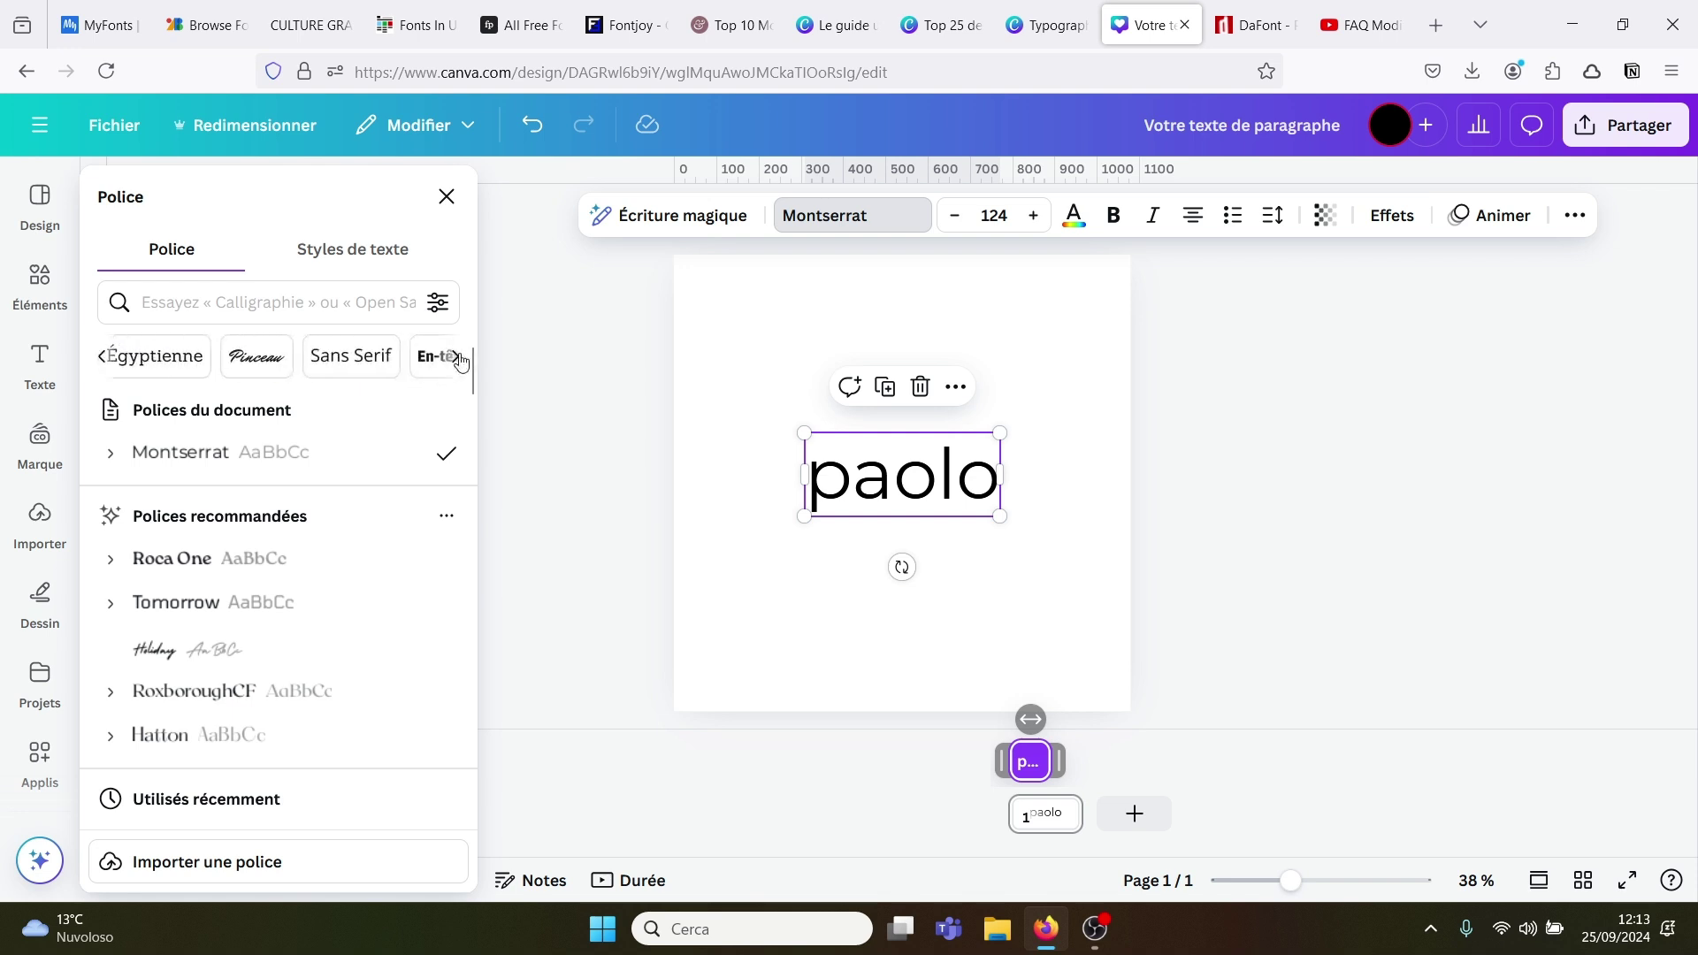
click(146, 361)
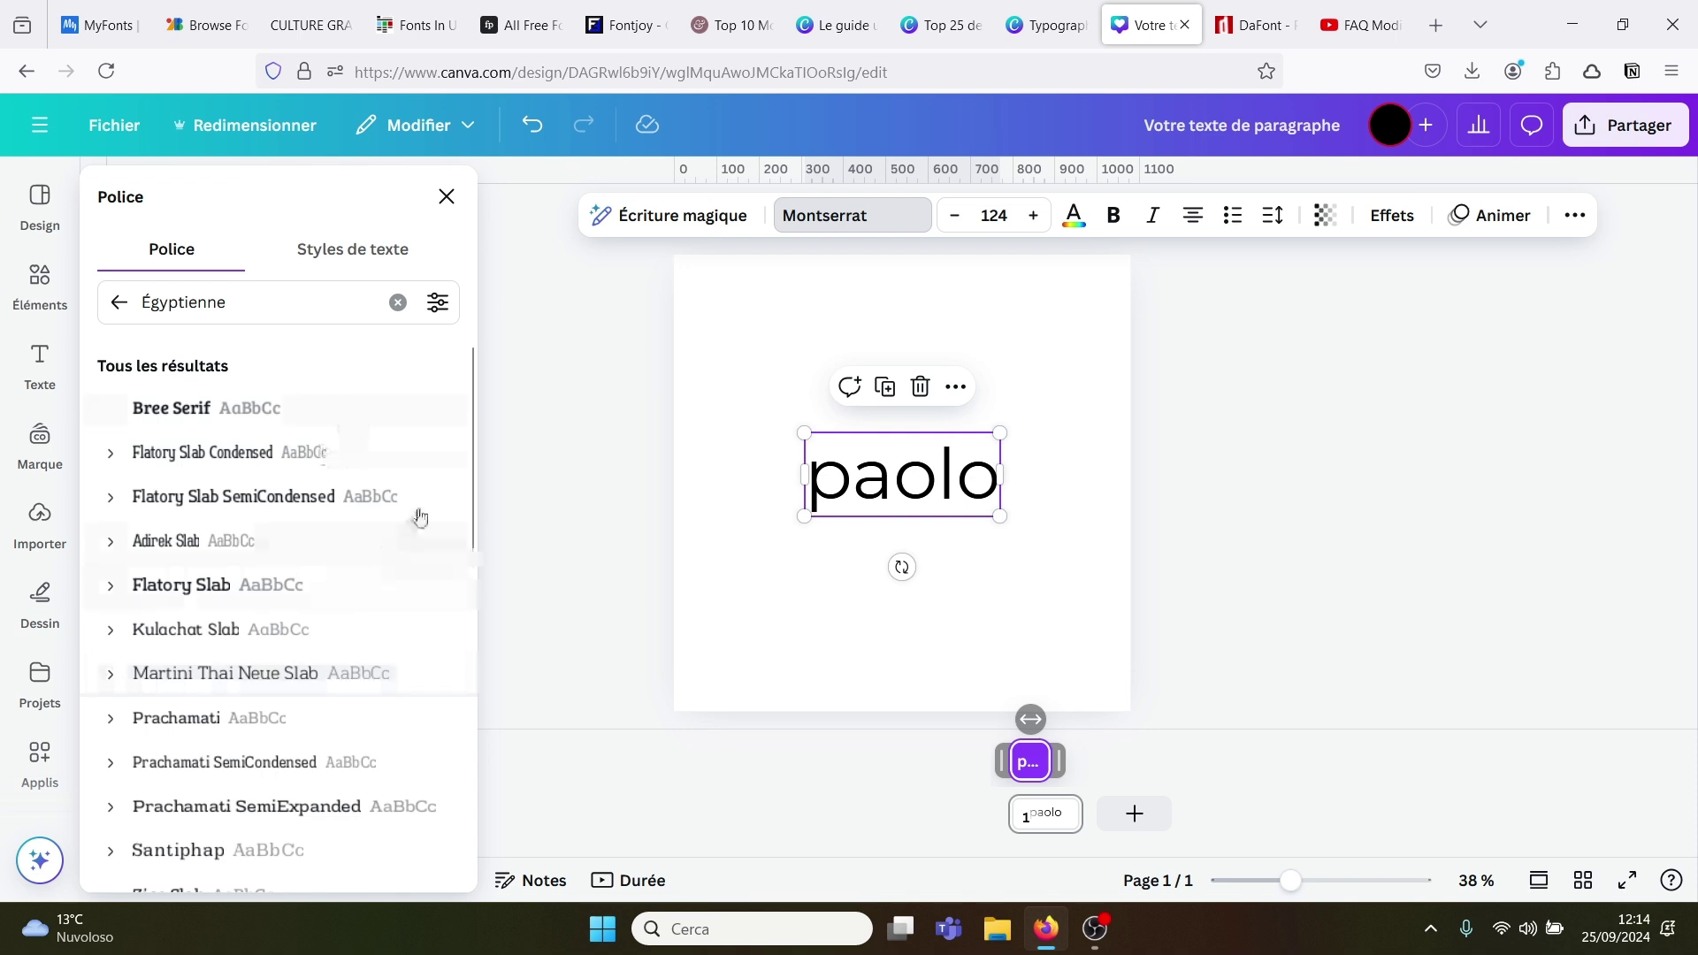
click(118, 302)
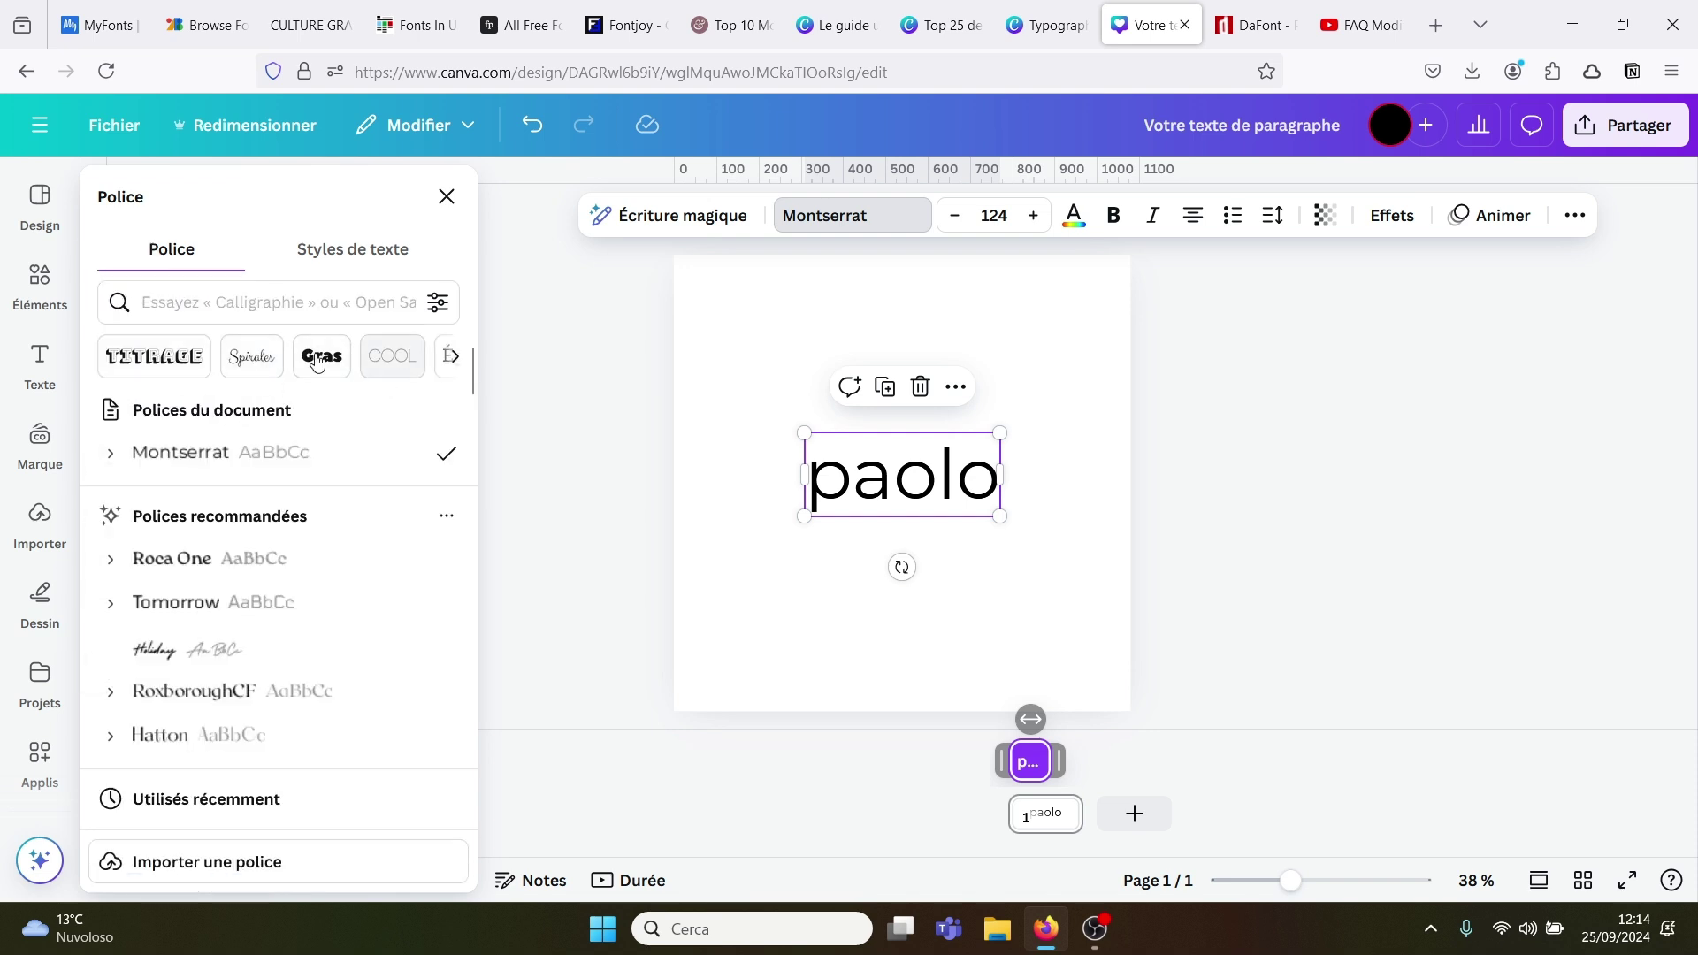
click(452, 357)
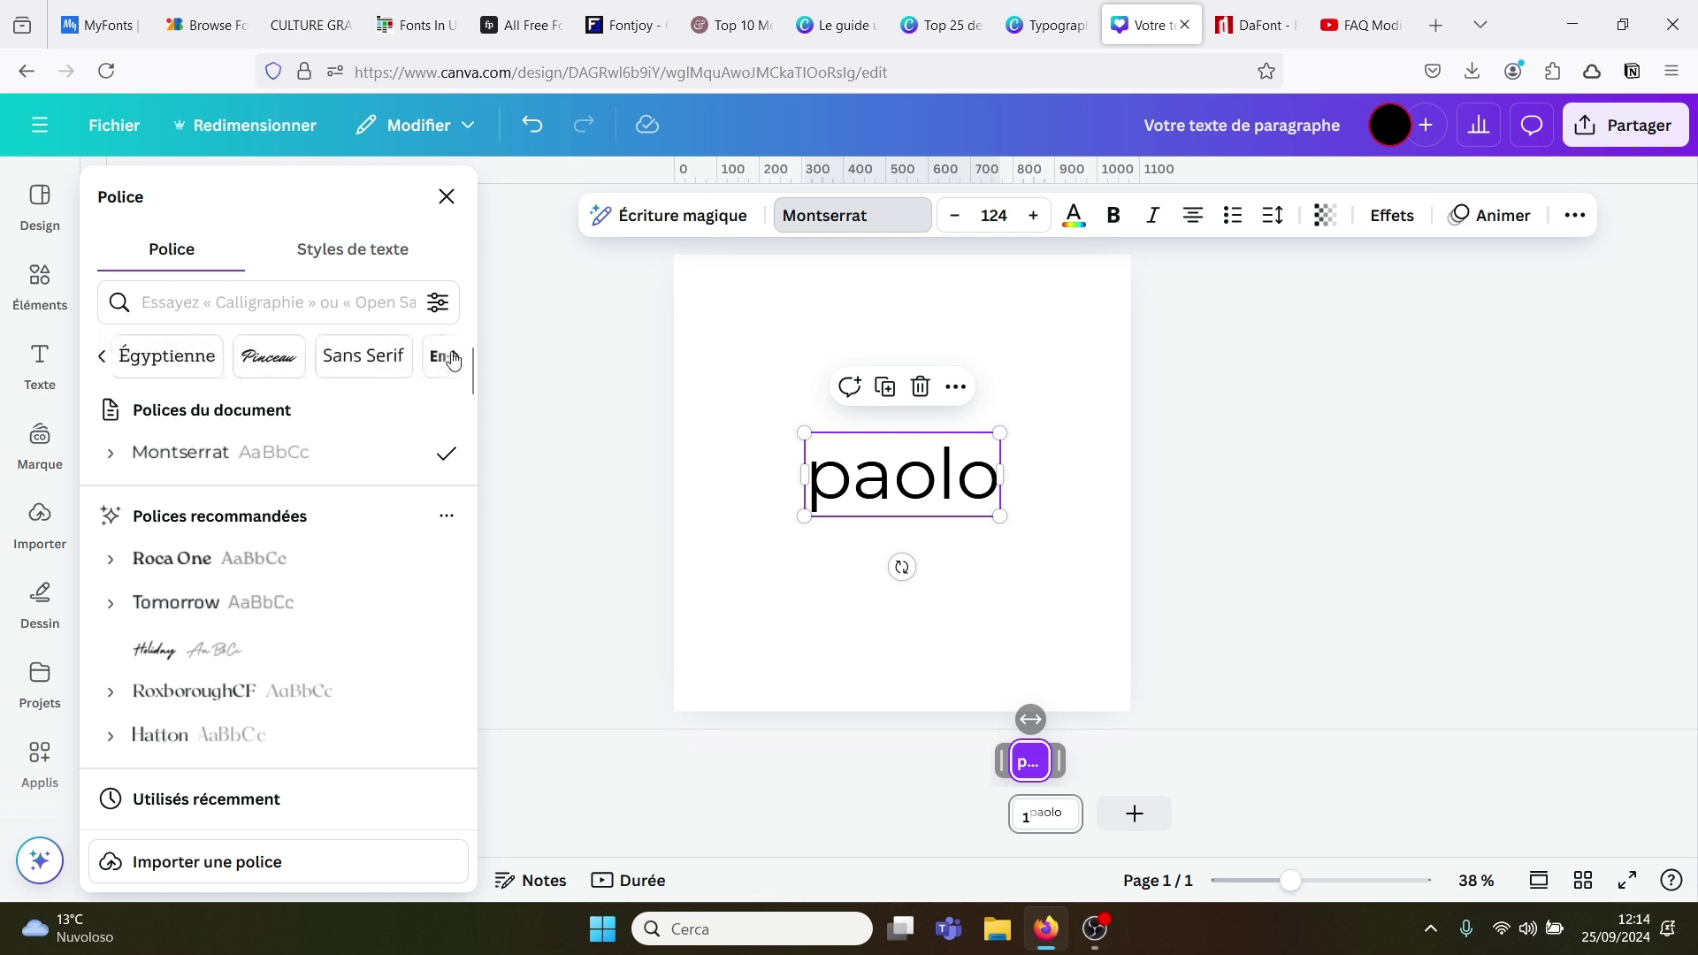
click(255, 357)
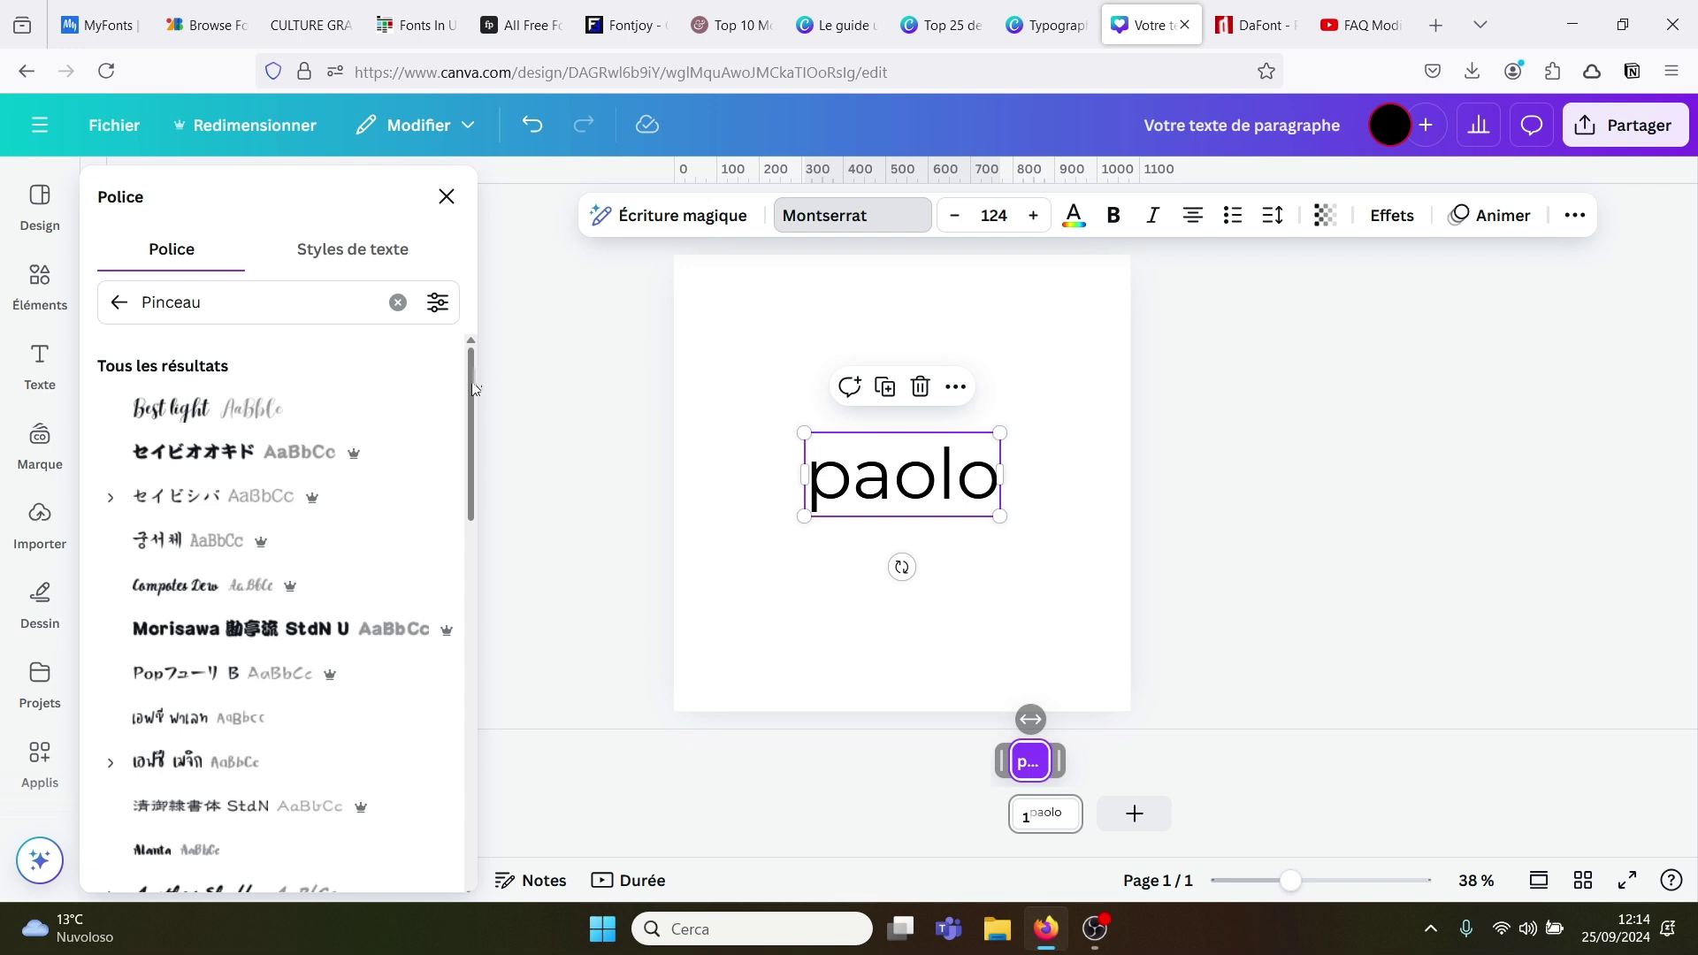
drag(469, 393, 440, 370)
click(119, 301)
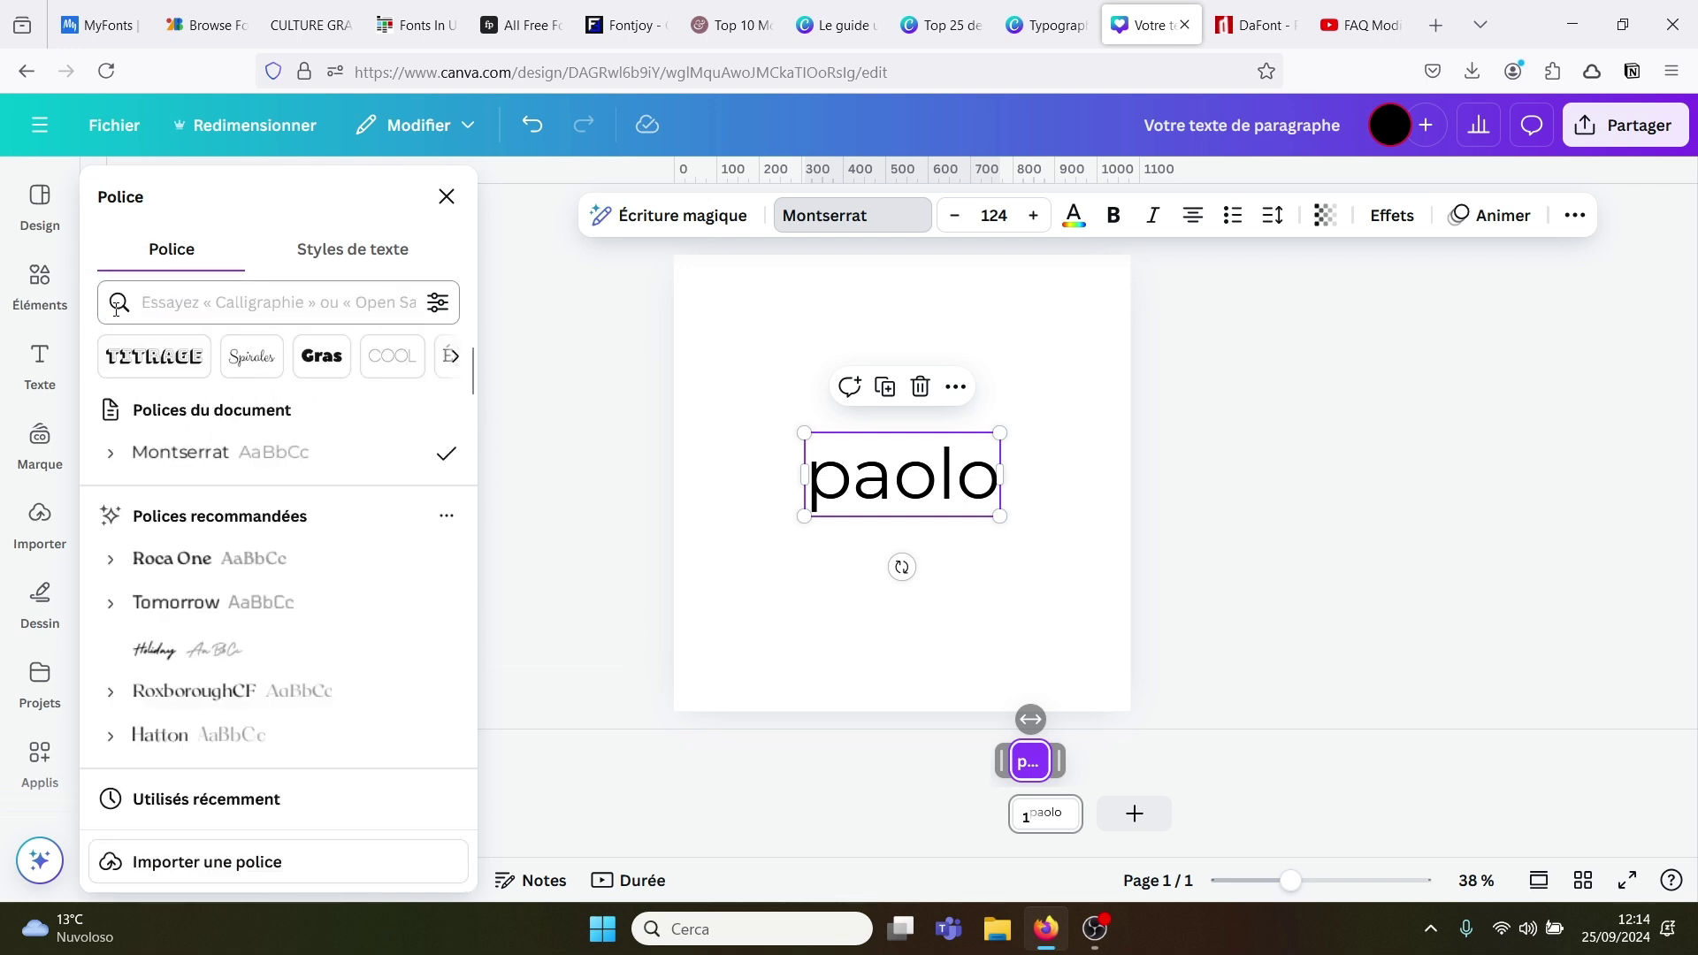
Step: Check the fonts offered in the Retro style category and return to the full font list
click(452, 356)
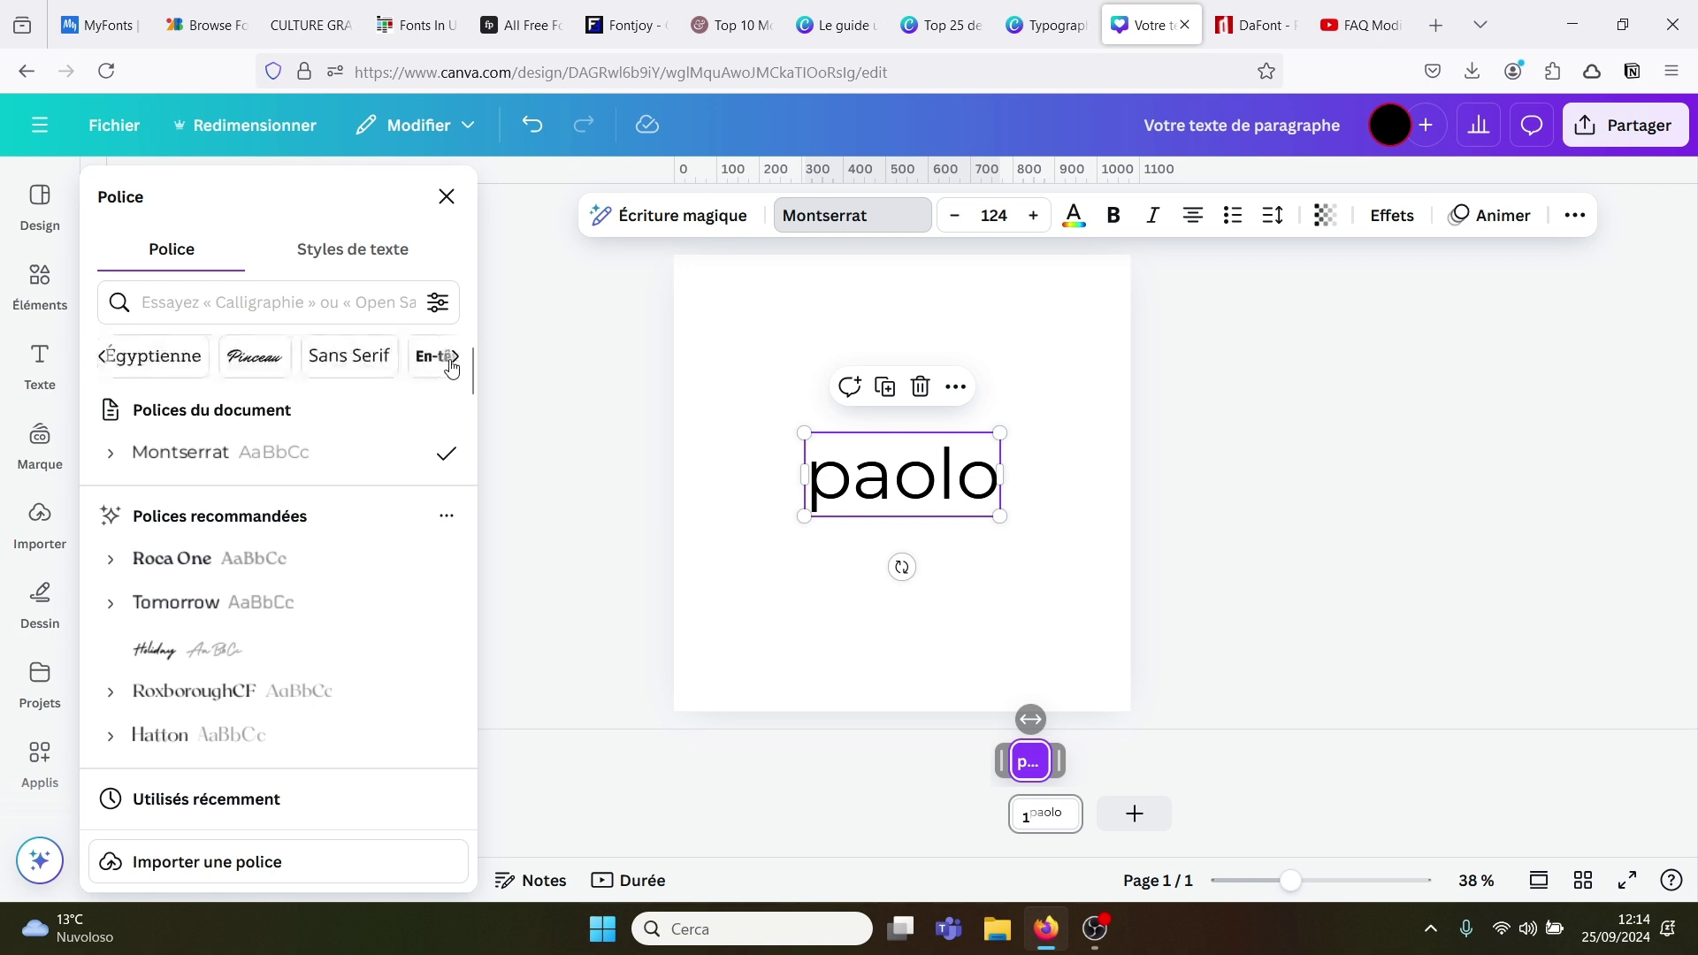
click(452, 358)
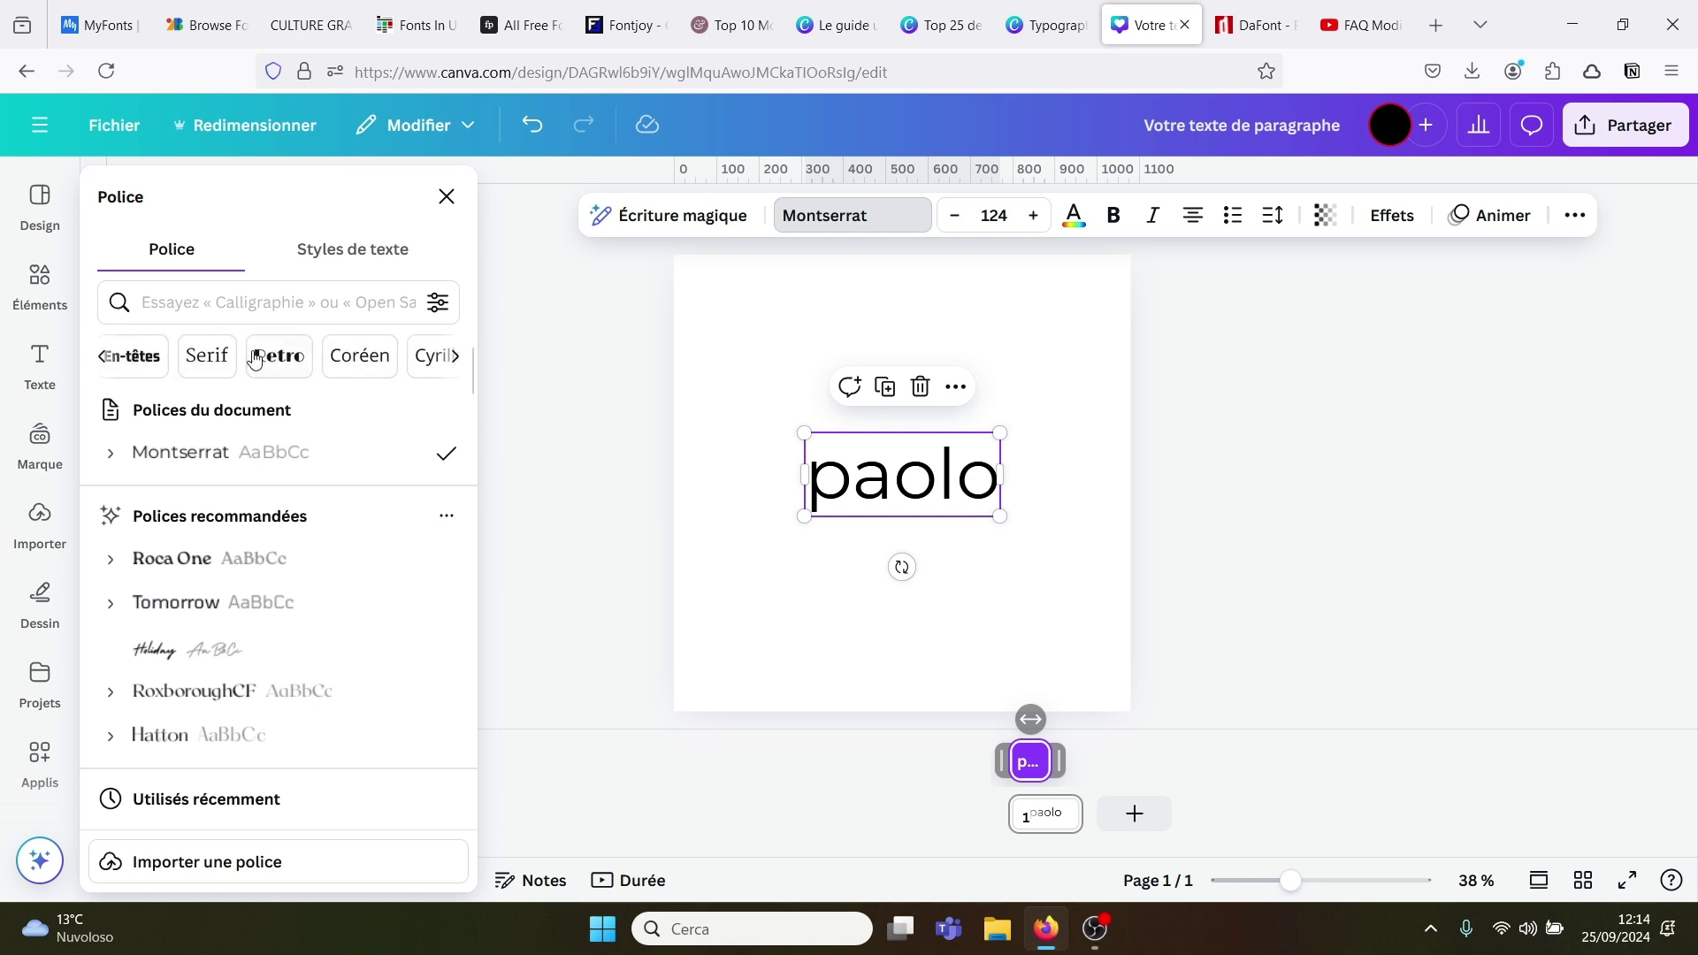
click(256, 358)
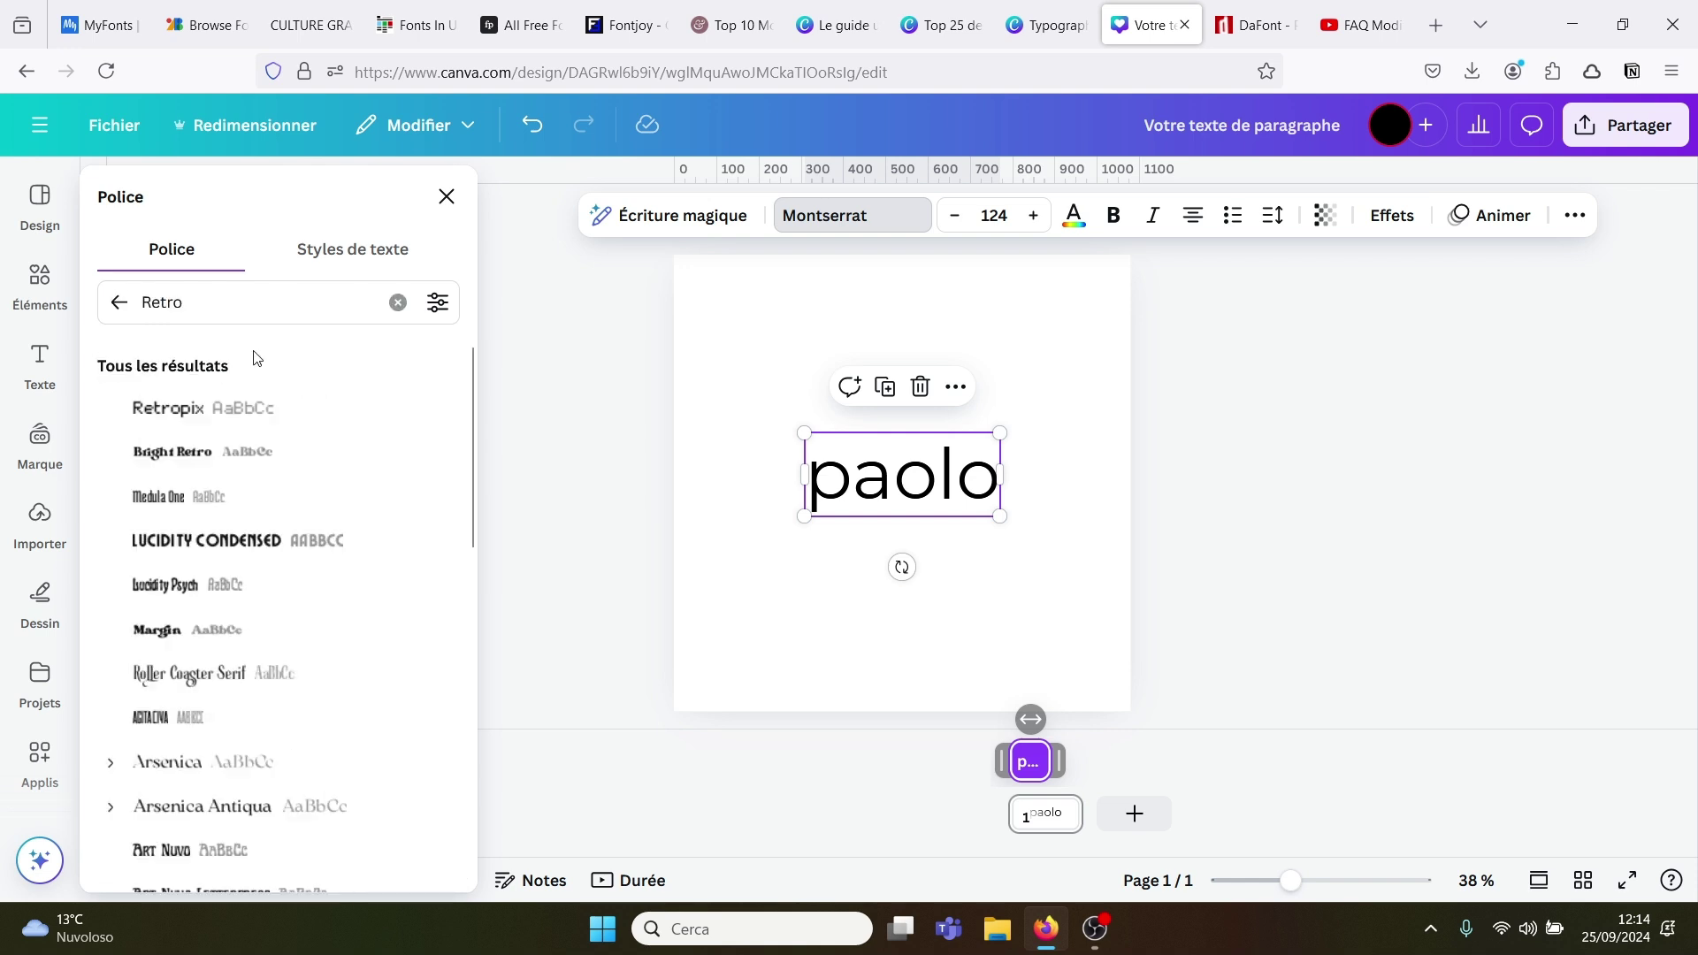
click(119, 302)
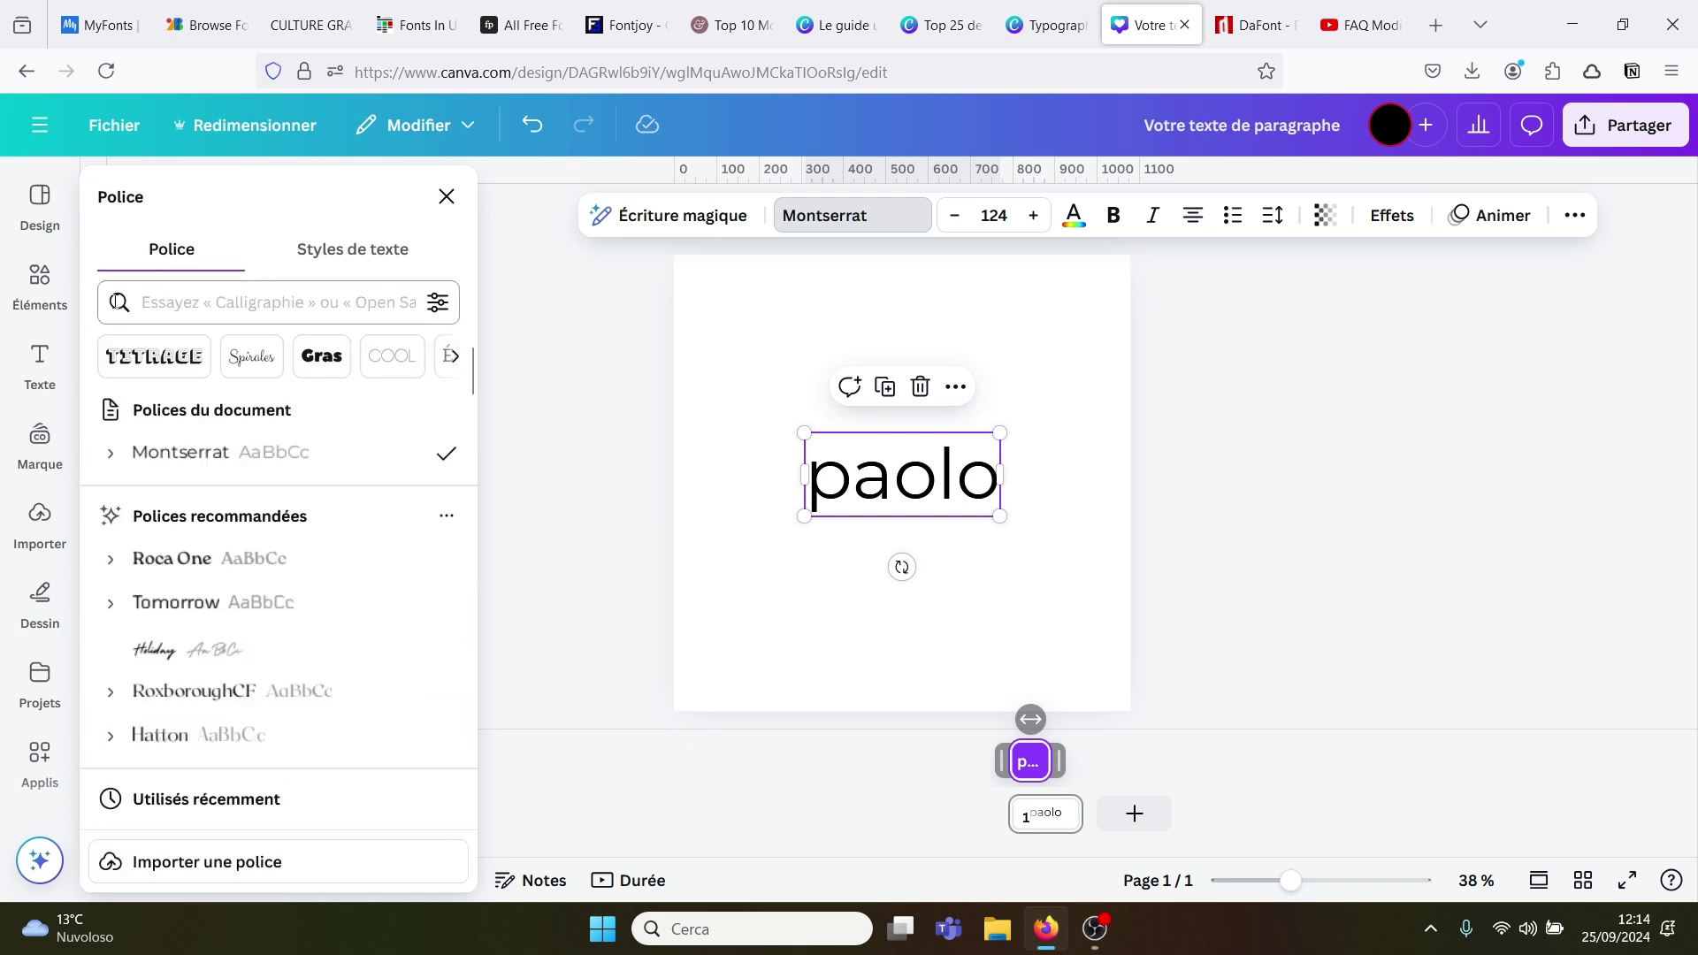
Step: Go through the remaining font style categories and examine the fonts in the Dessin animé category
click(451, 357)
click(451, 357)
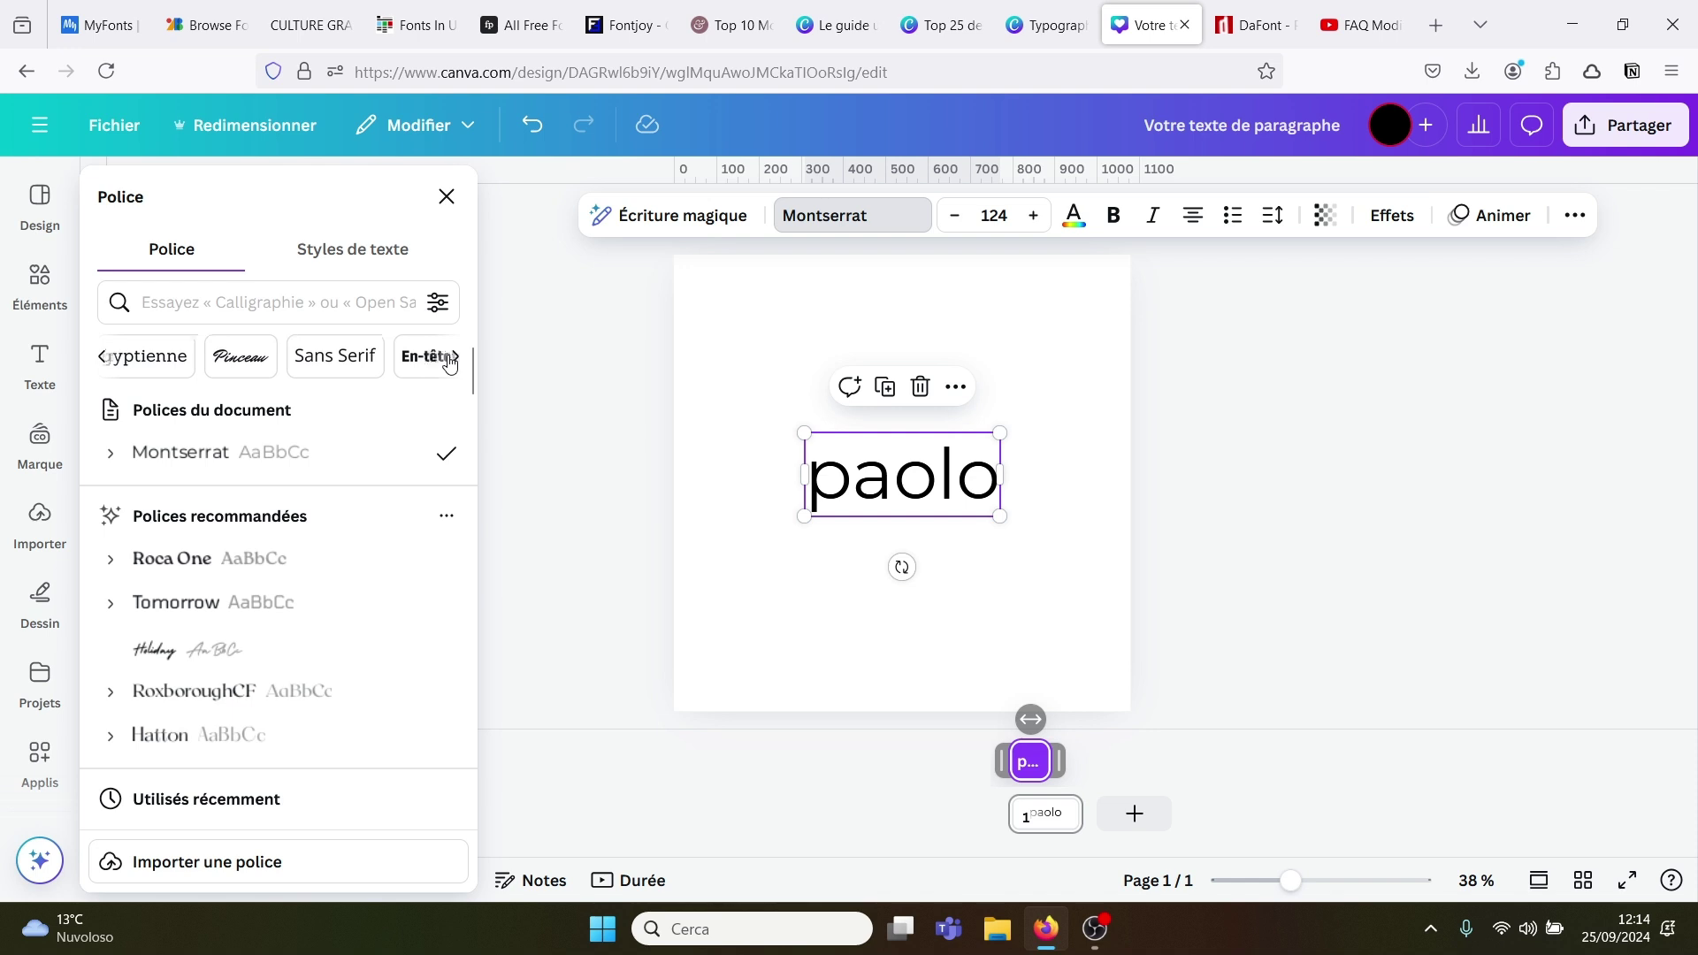
click(451, 359)
click(451, 358)
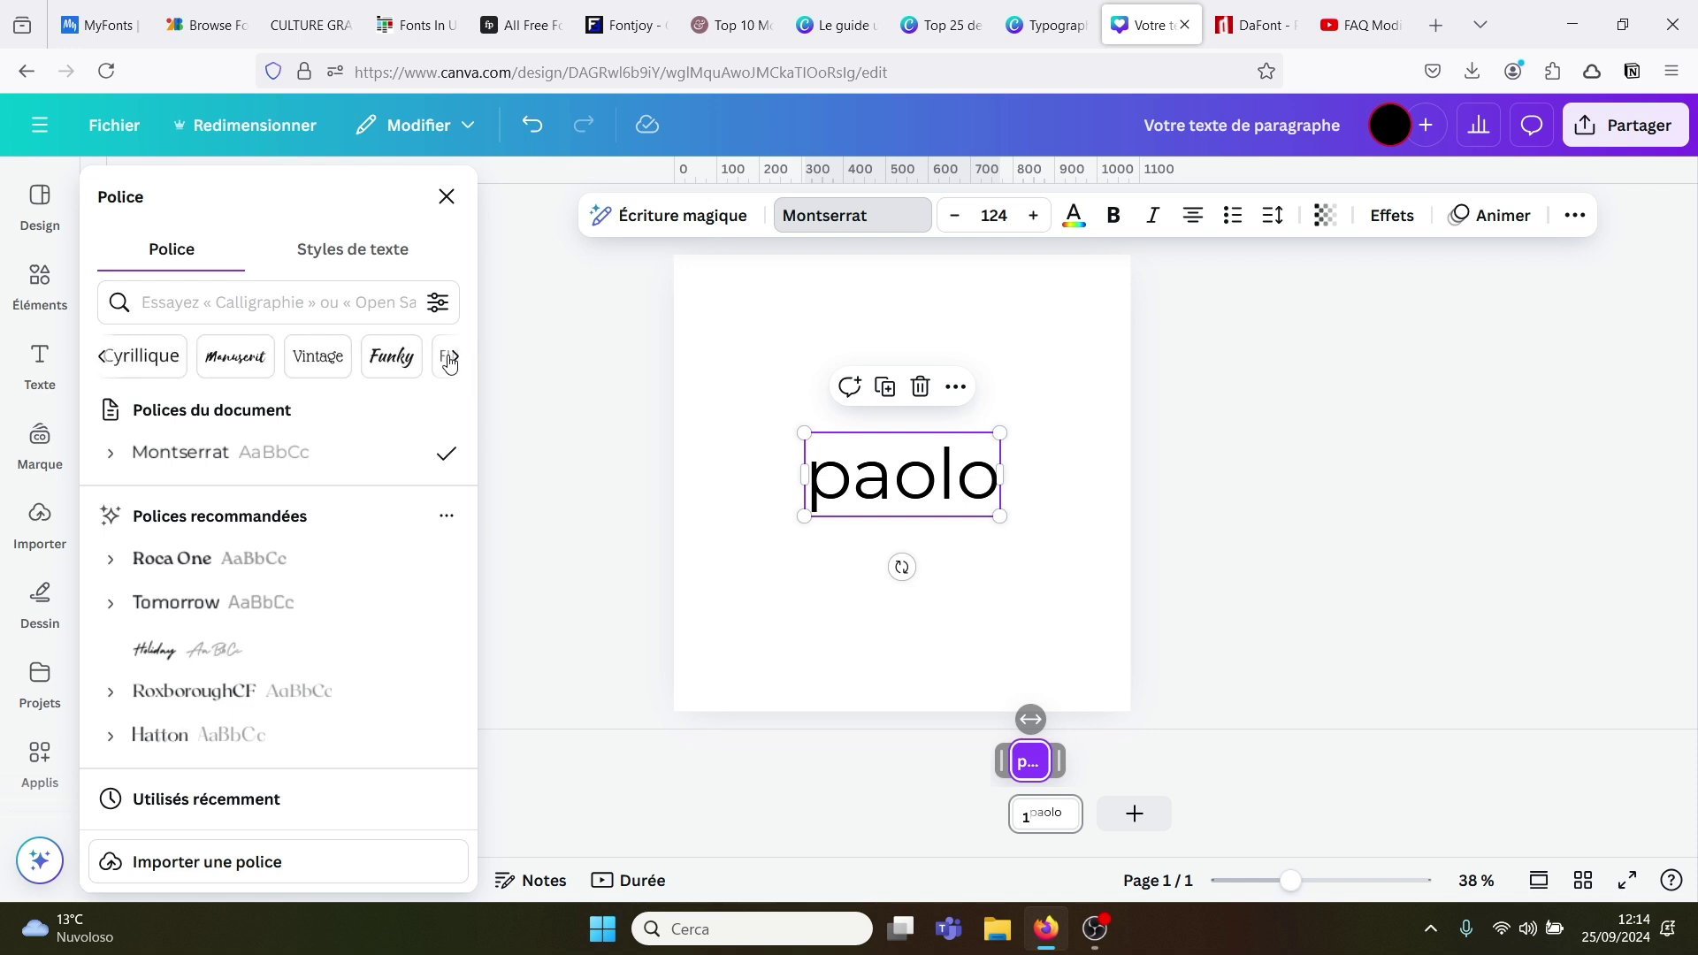
click(451, 358)
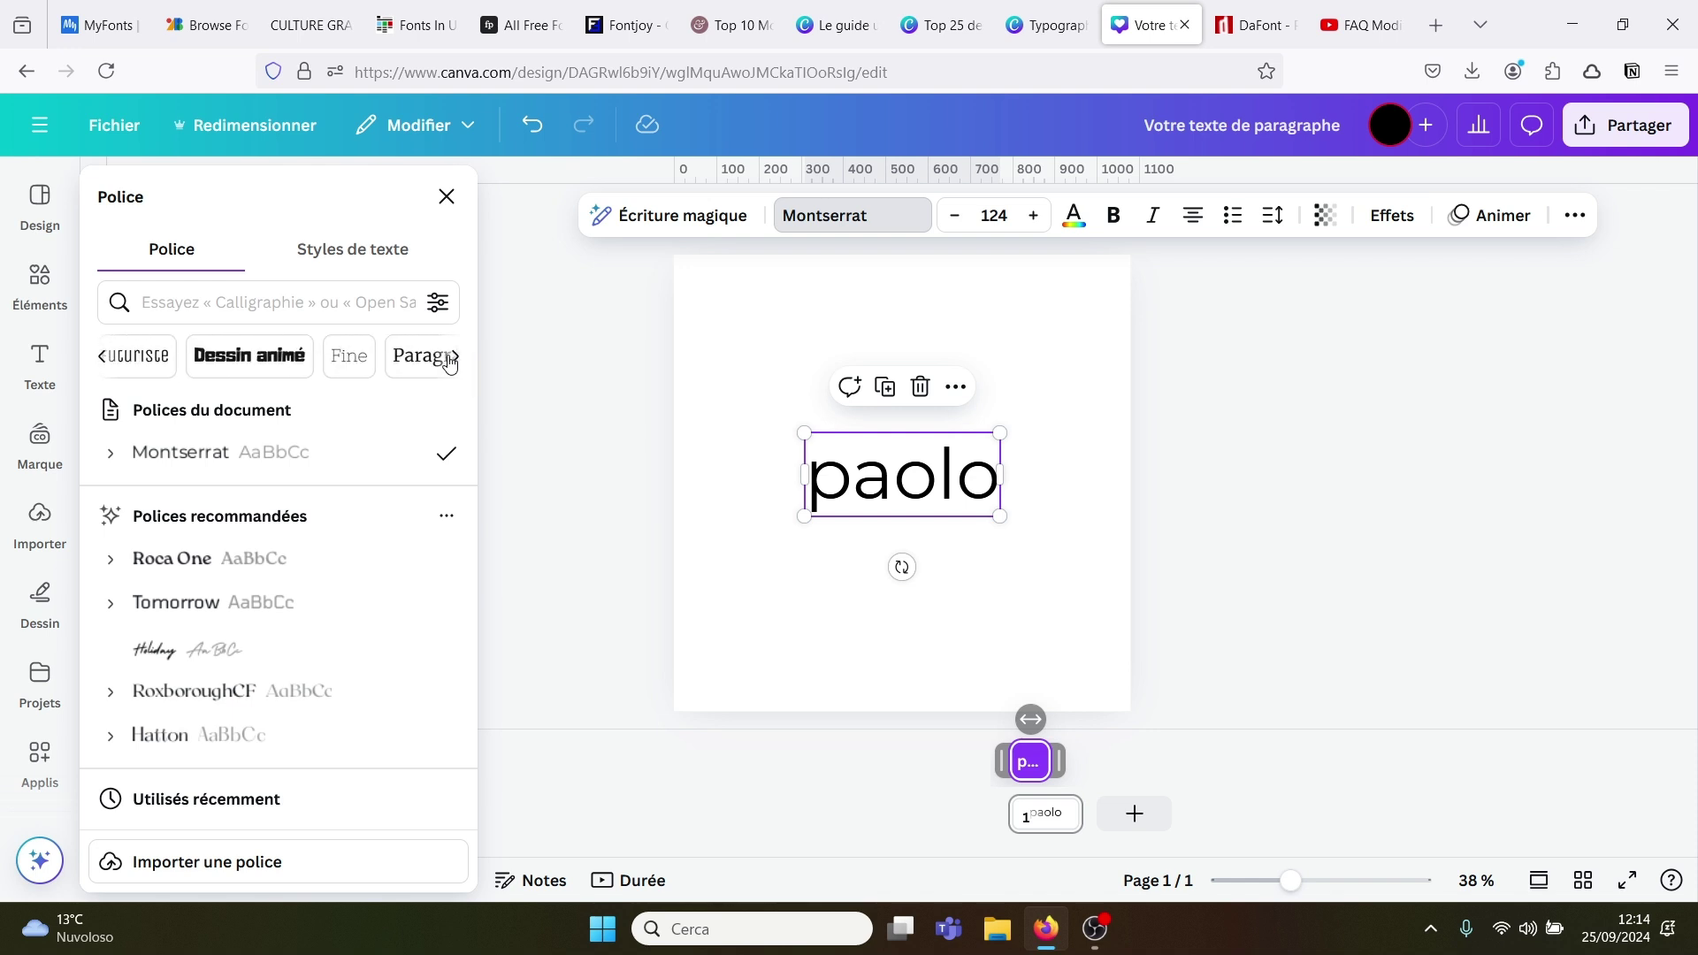
click(220, 374)
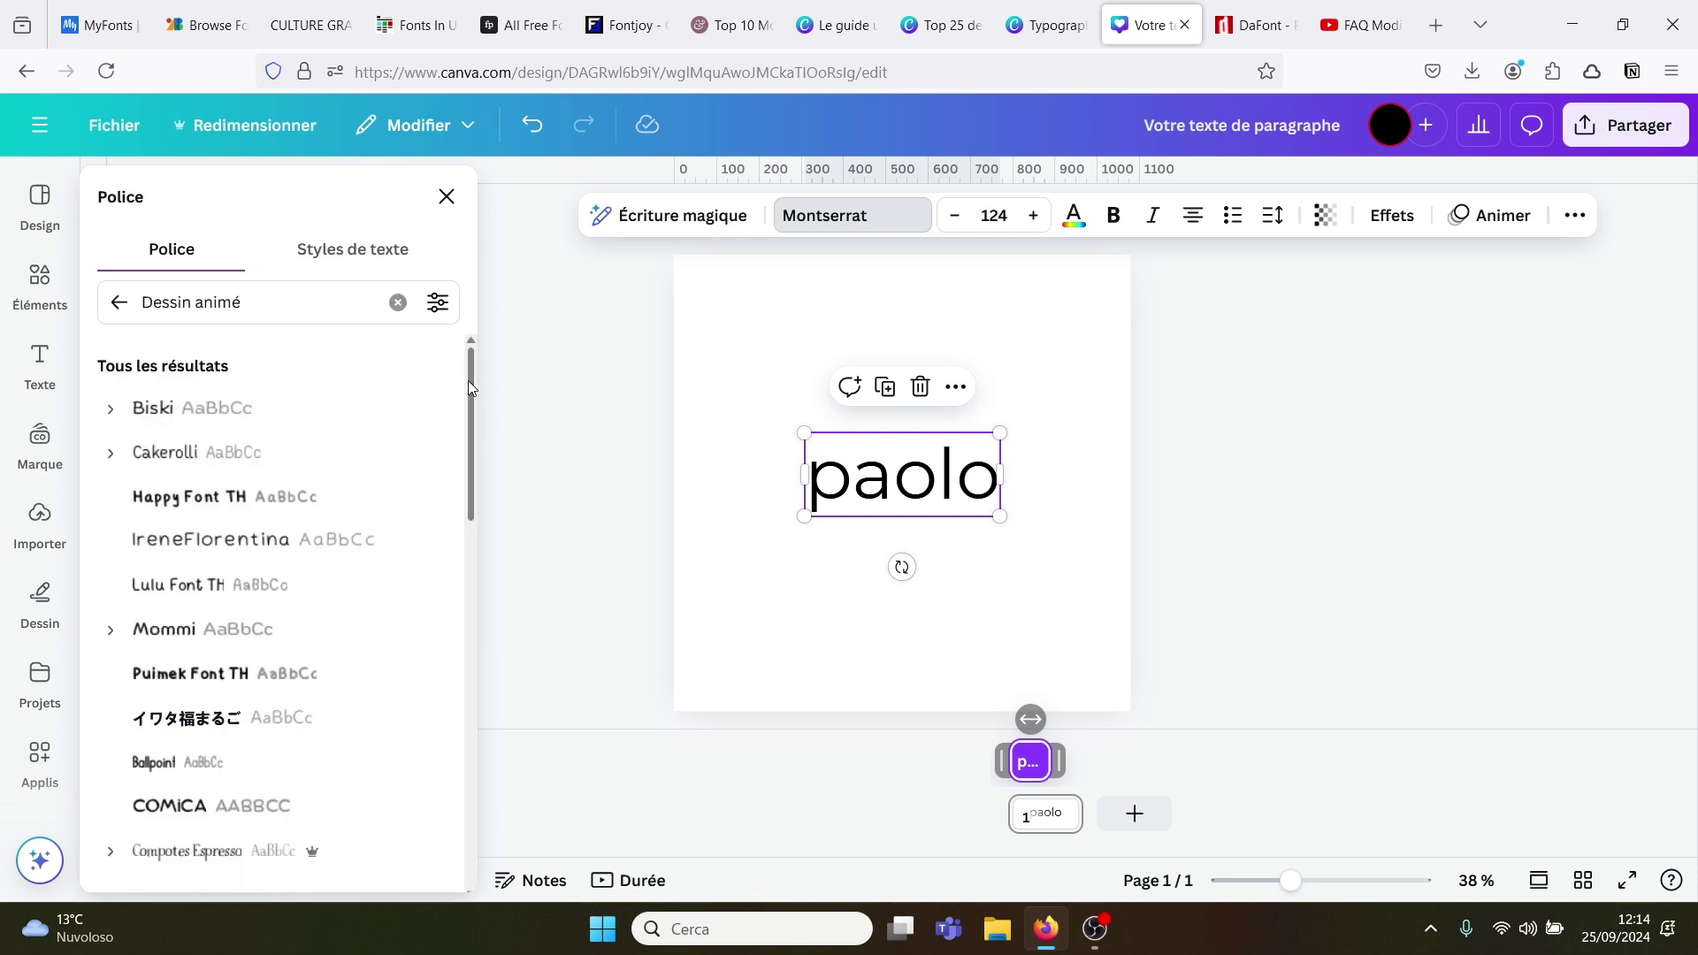
scroll(465, 509, down, 6)
drag(469, 588, 473, 352)
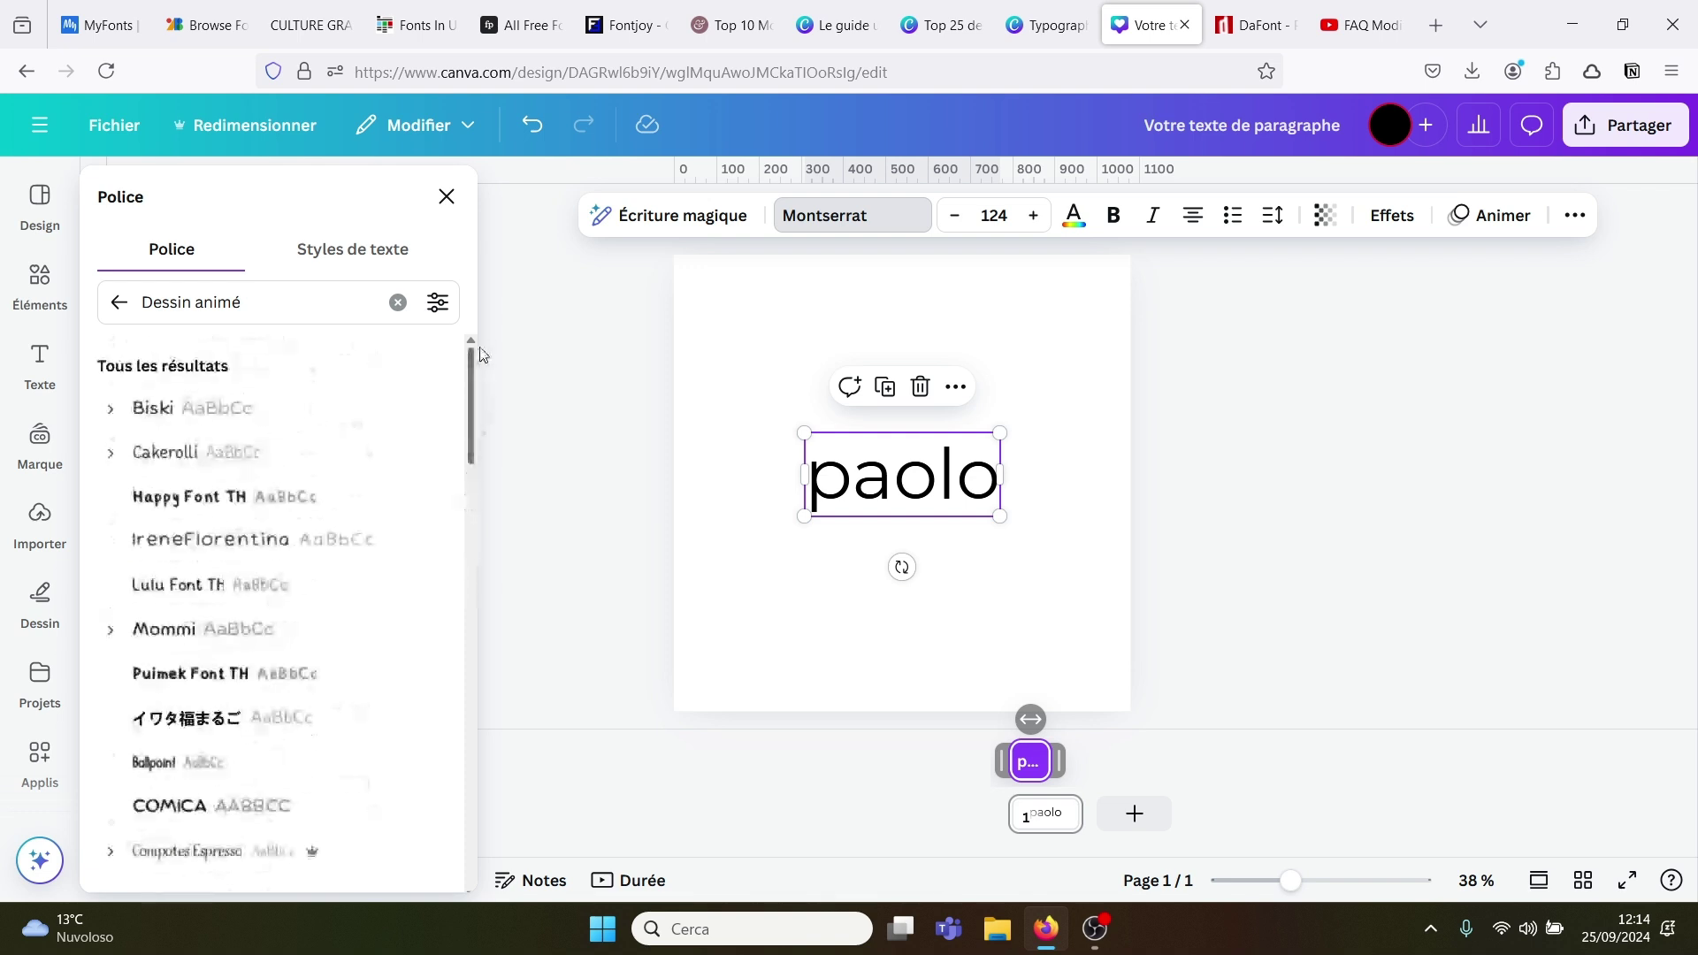
Step: Close the font list and delete the name text from the page
click(1197, 387)
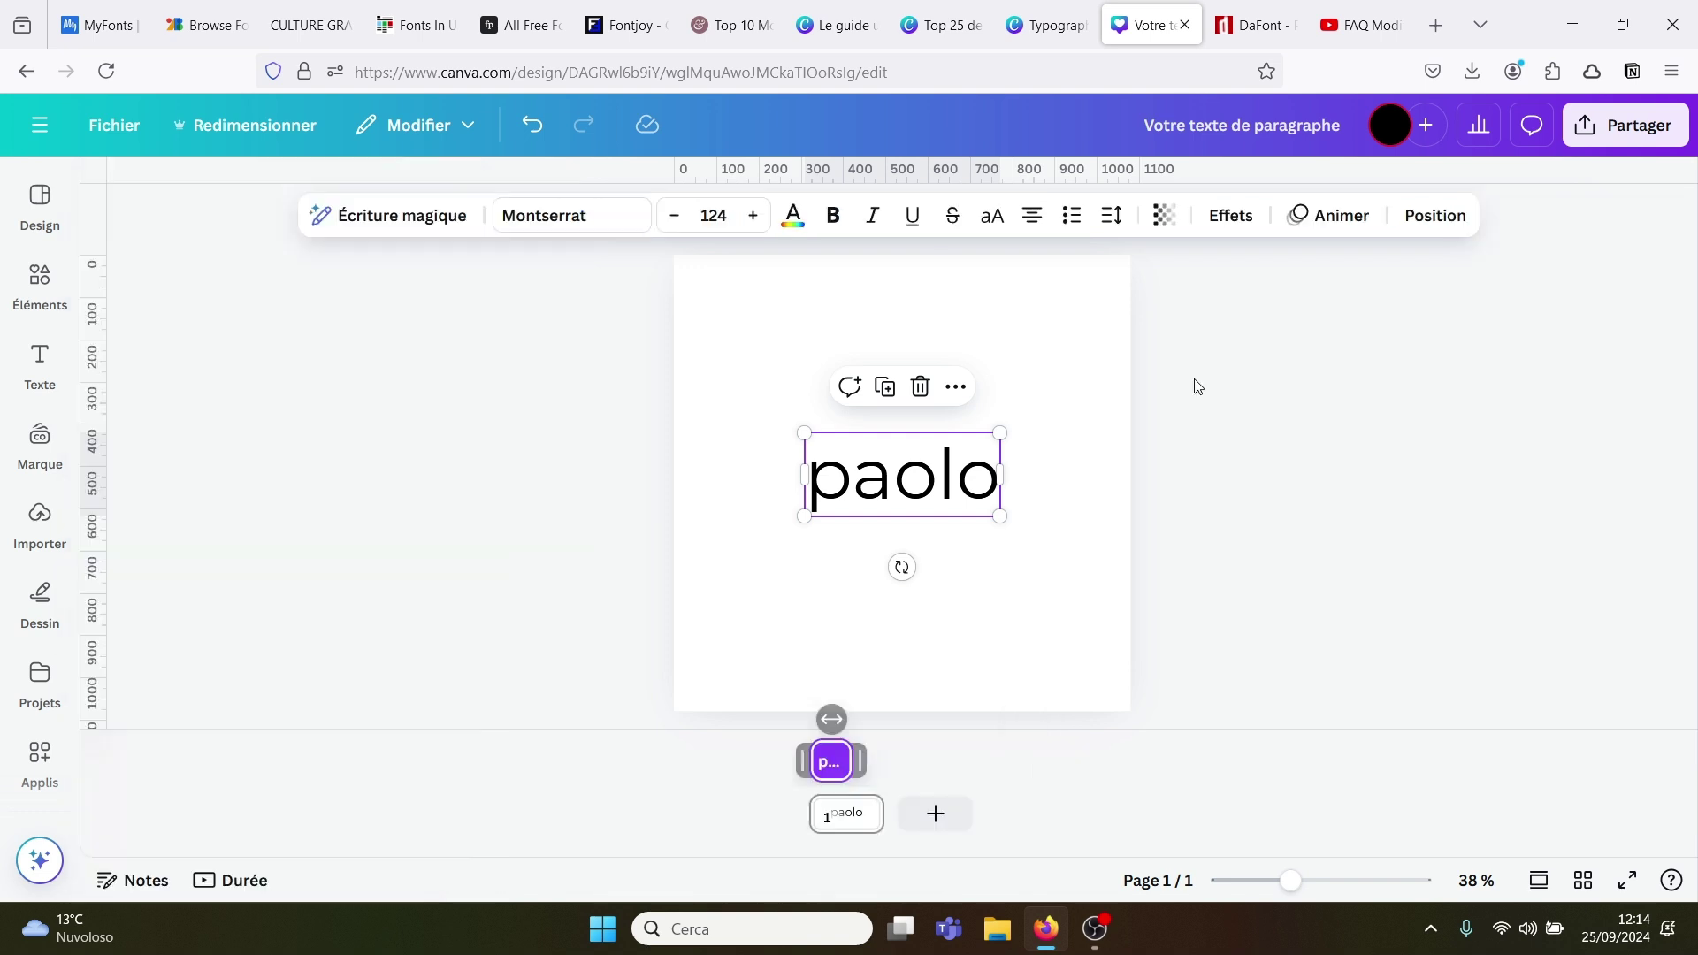
click(910, 481)
key(Delete)
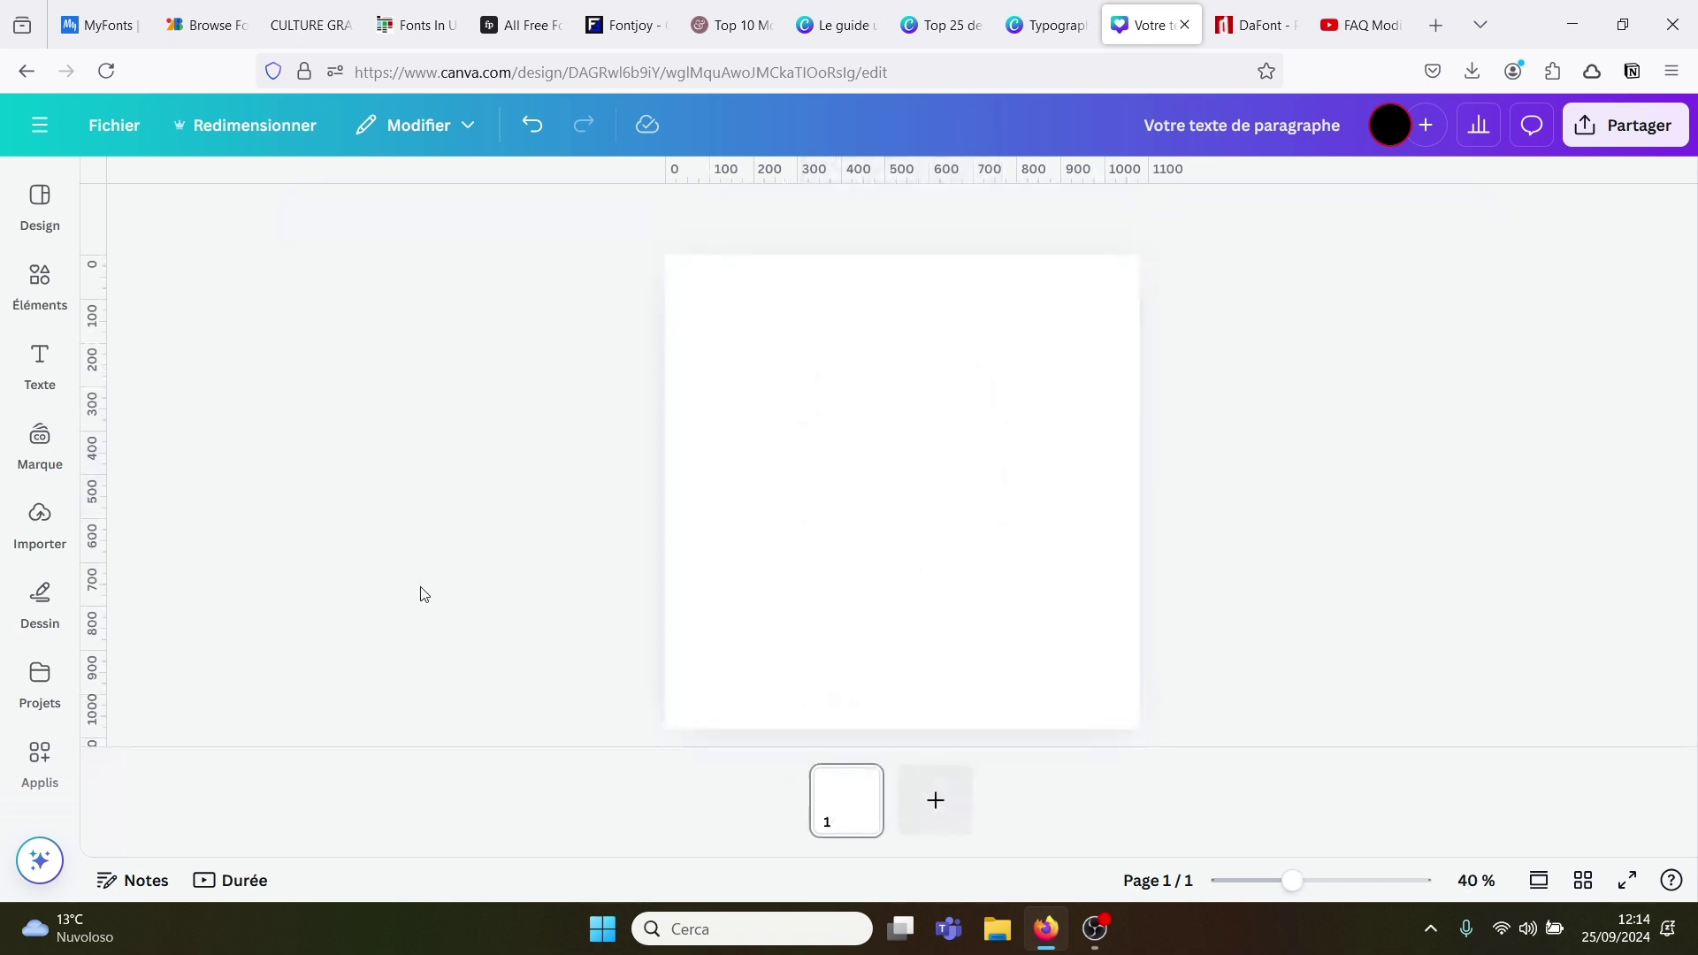
Step: Browse the catalogue of Canva apps, from the featured, popular and AI apps down to text apps such as Text Maker
click(42, 761)
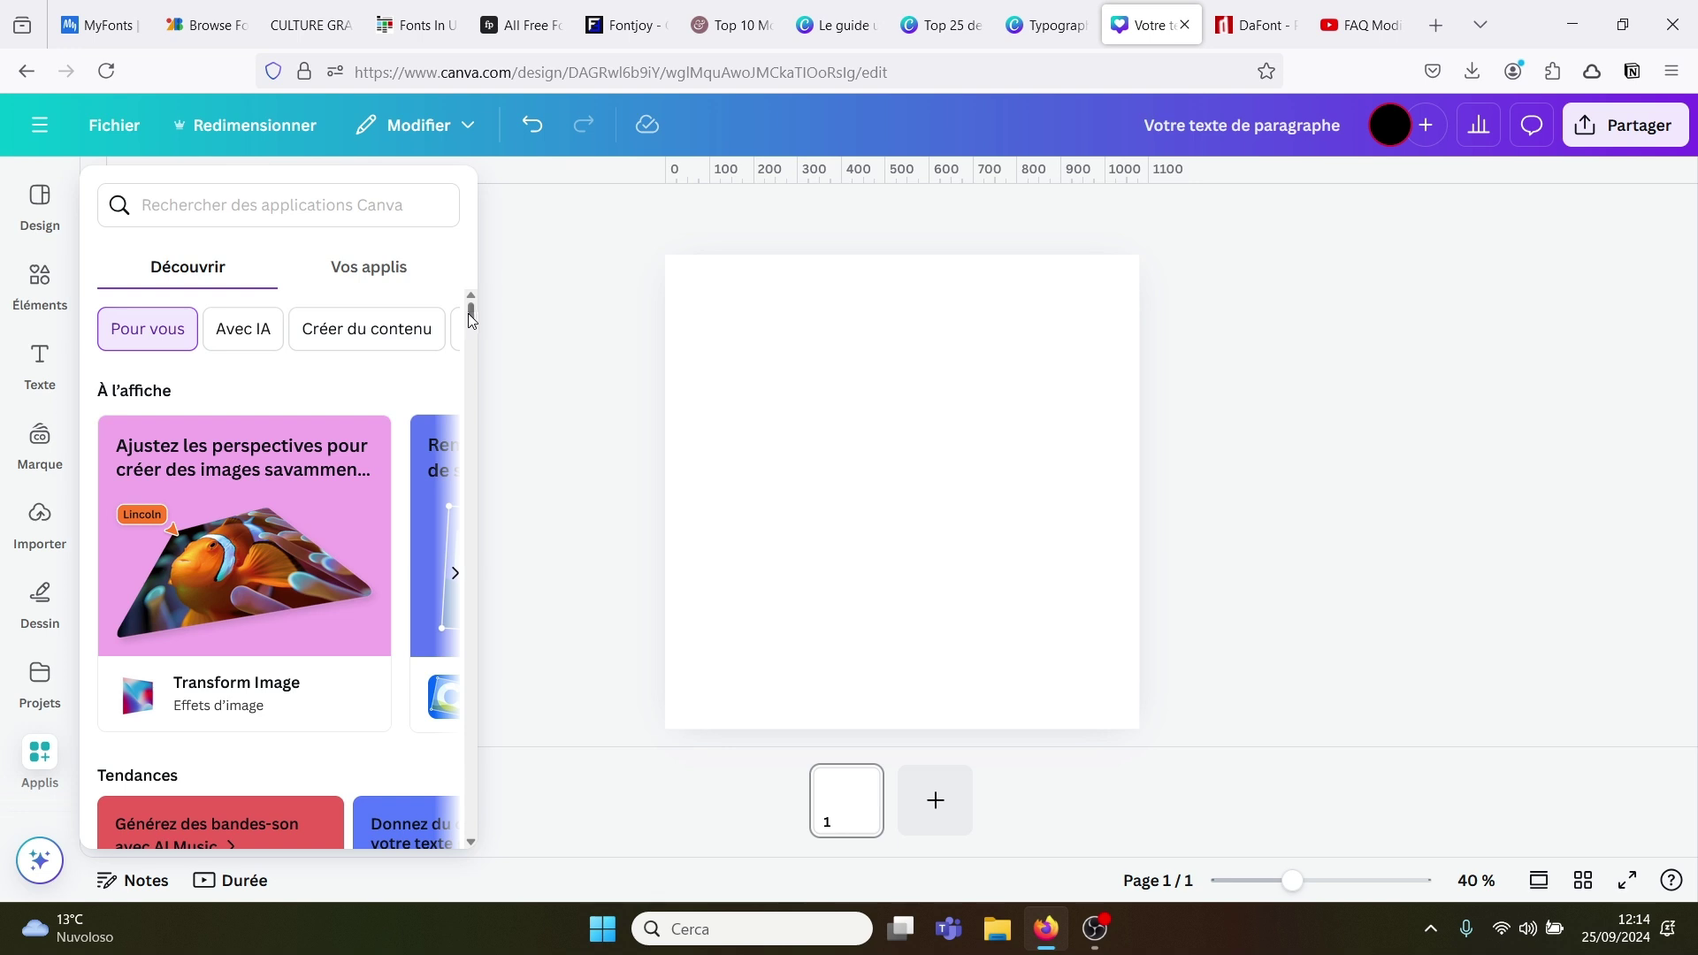
drag(469, 314, 458, 386)
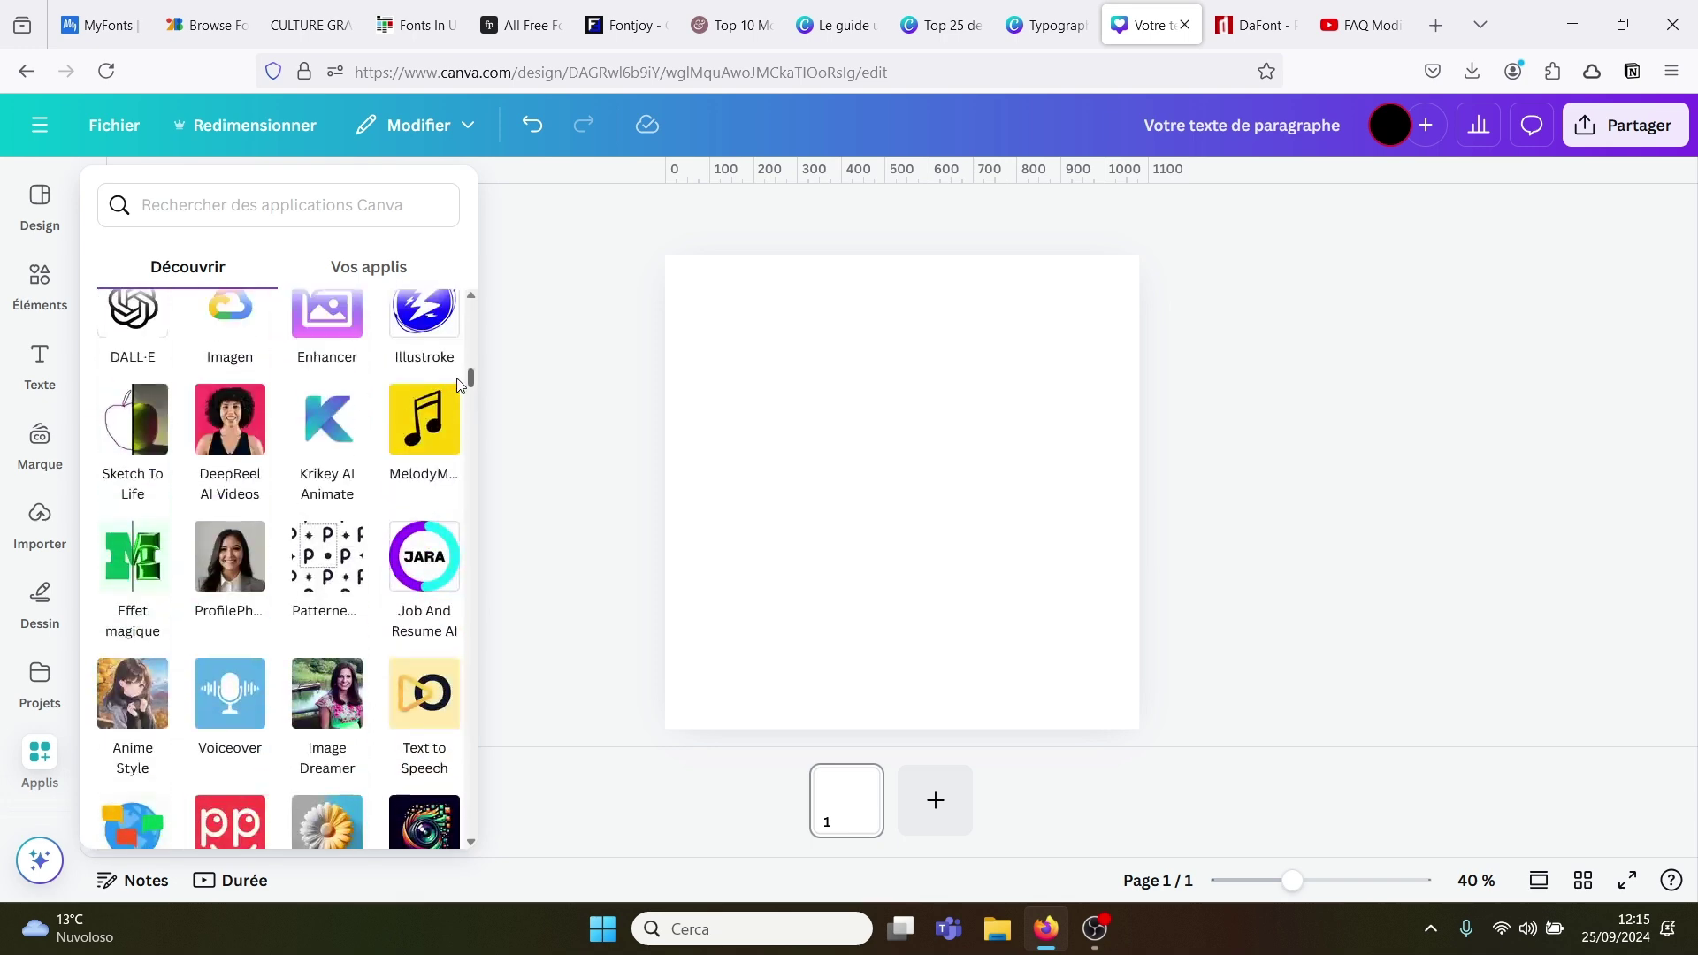
click(40, 597)
click(42, 681)
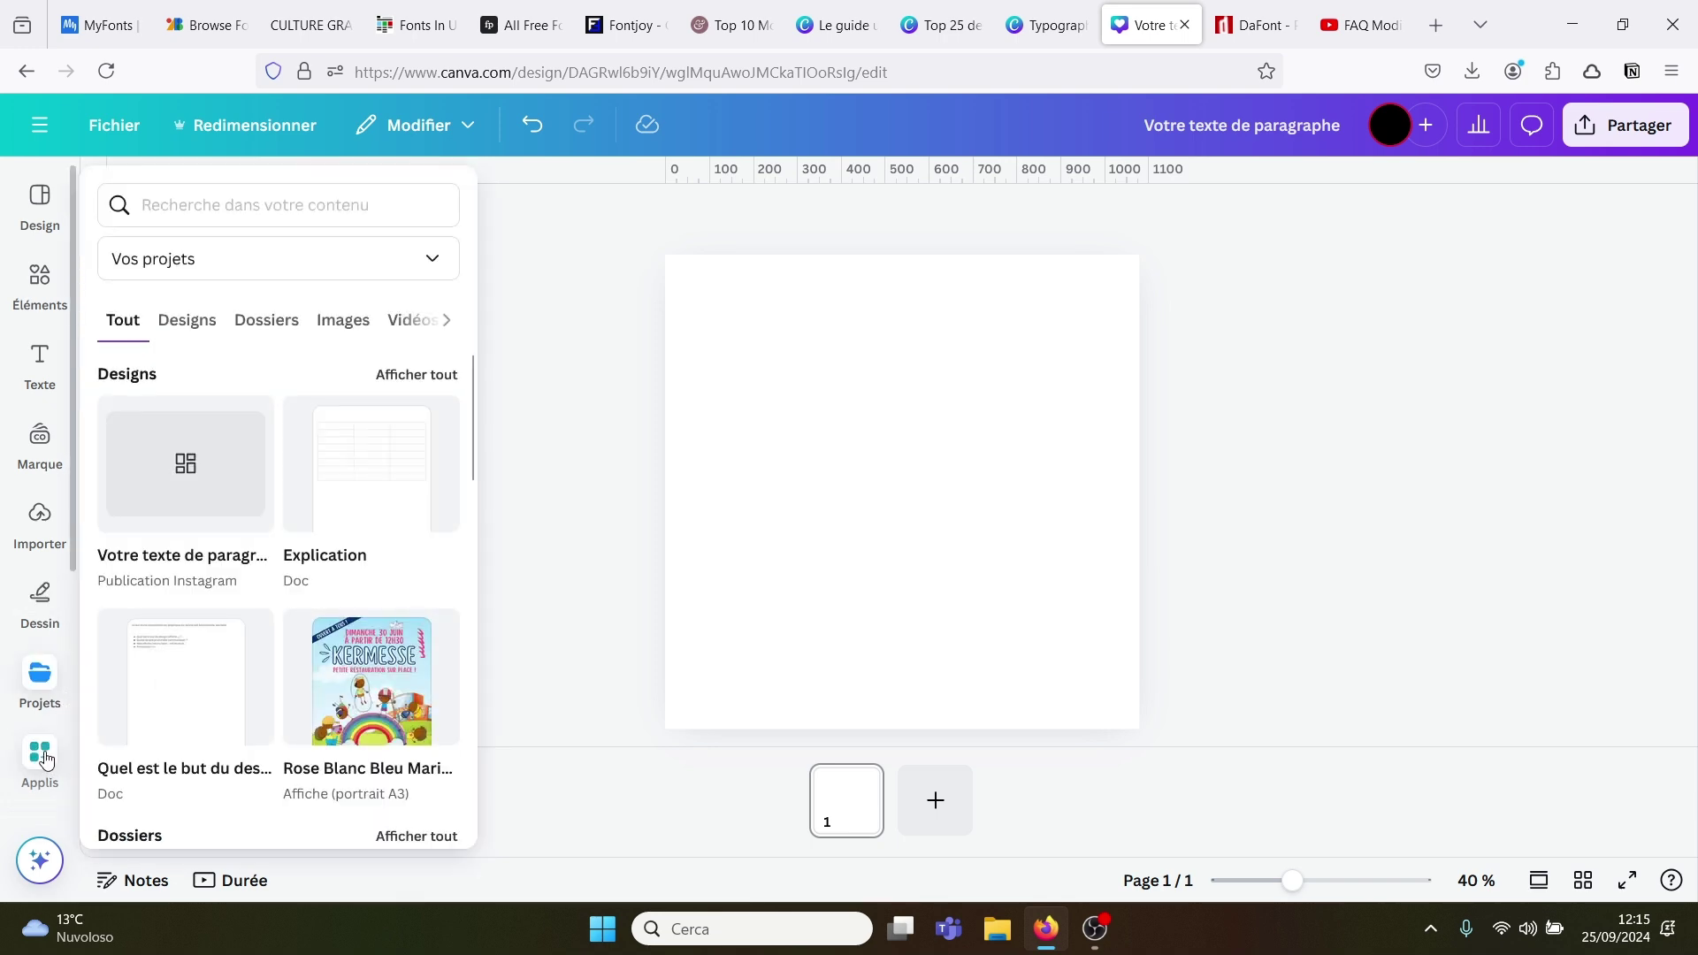
click(40, 756)
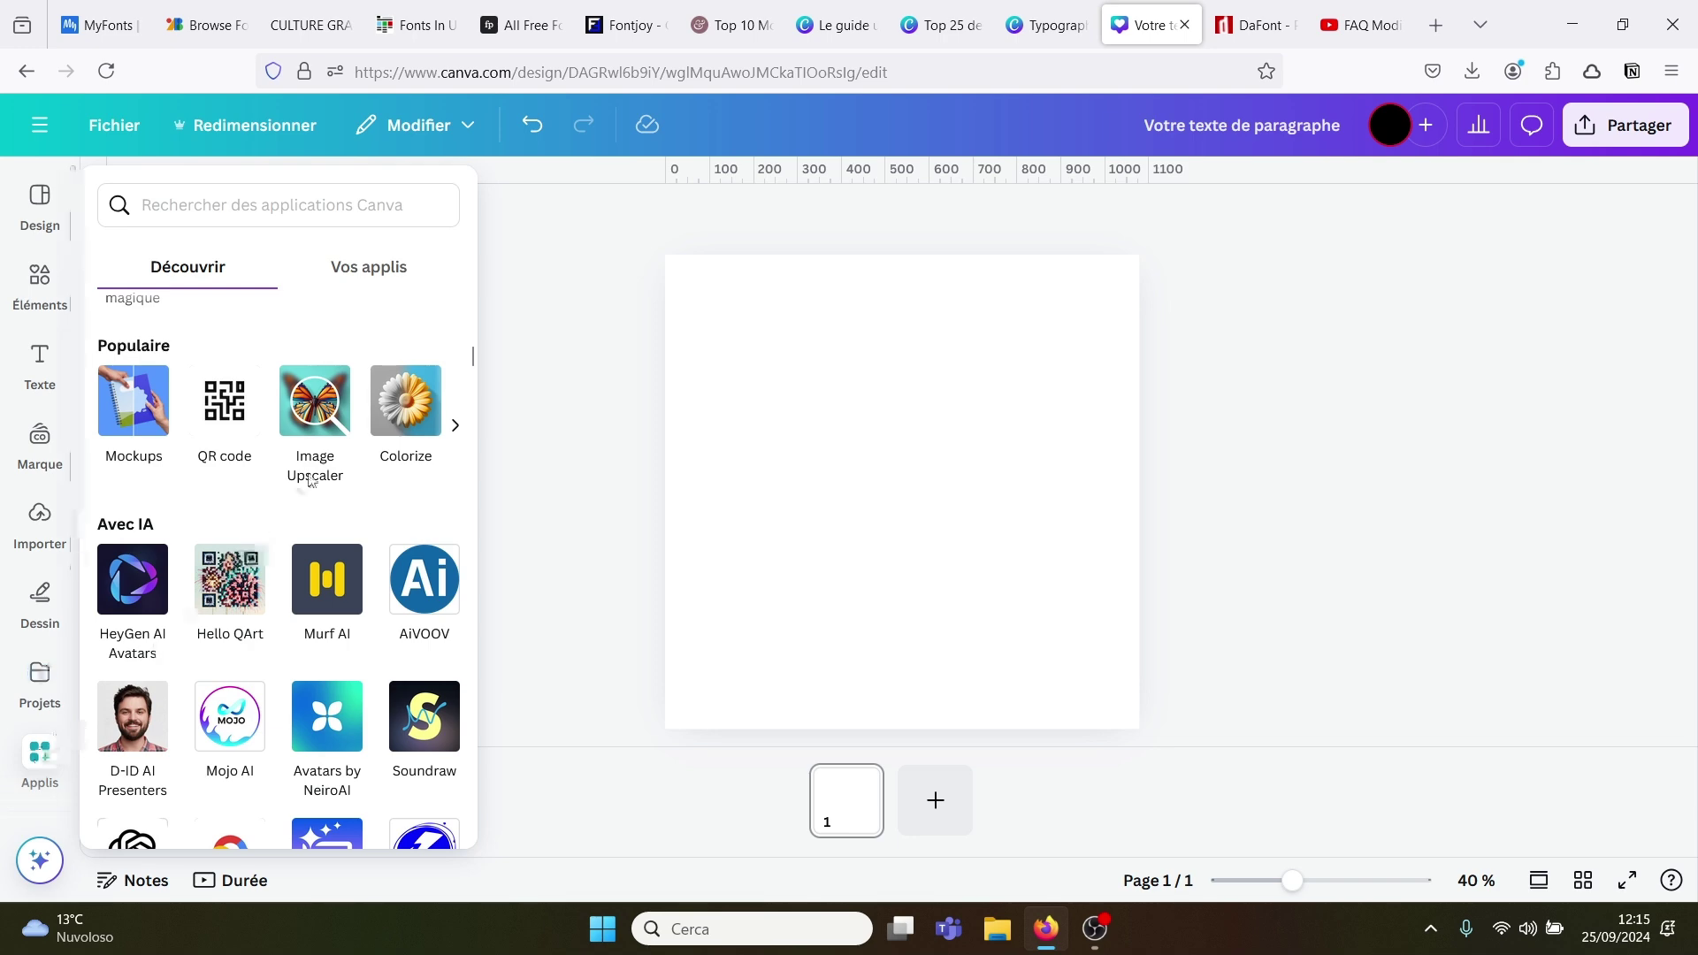
drag(470, 357, 473, 348)
scroll(141, 541, down, 13)
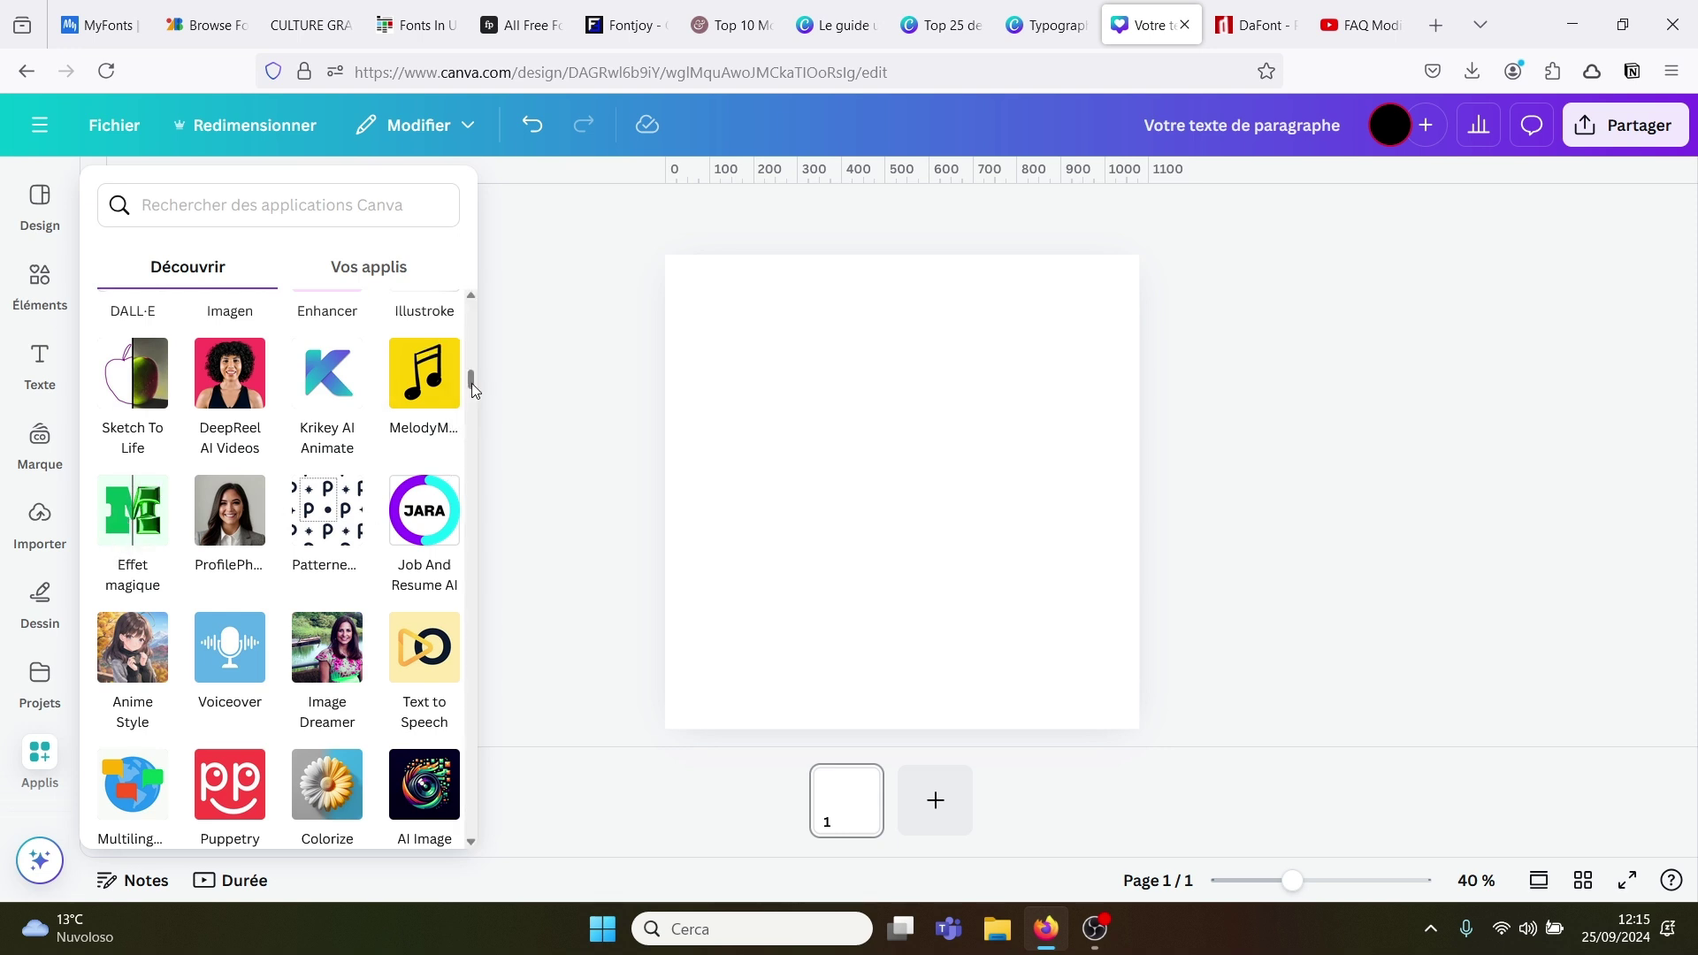
drag(471, 384, 471, 609)
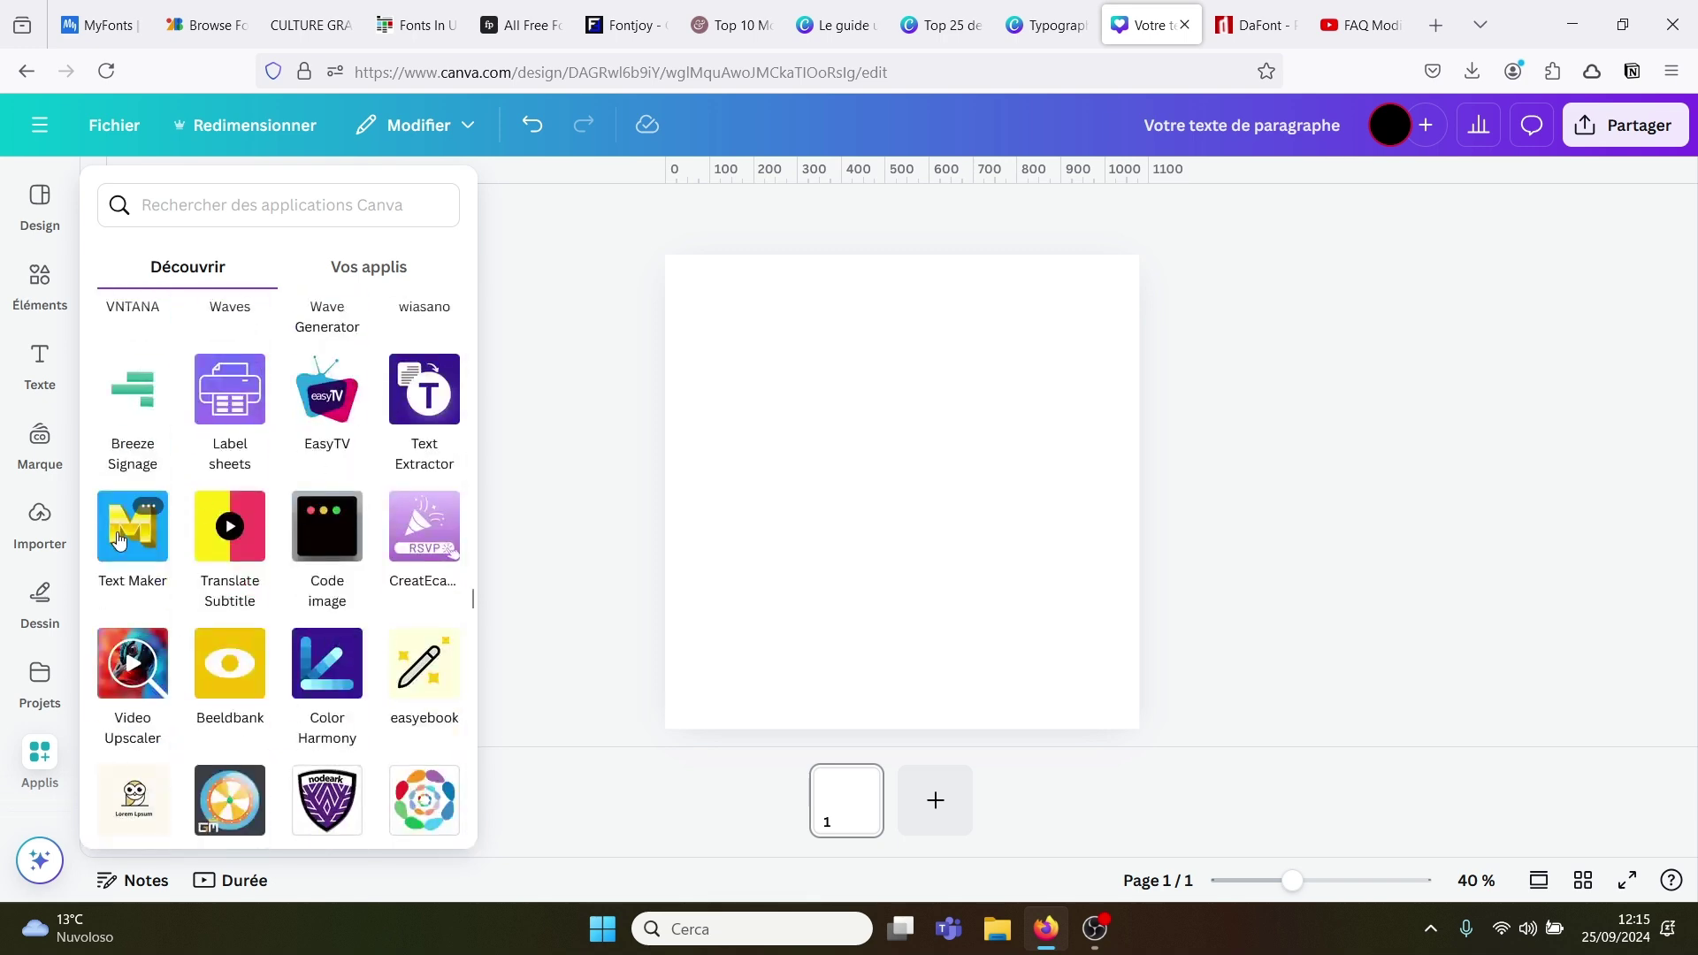
click(703, 583)
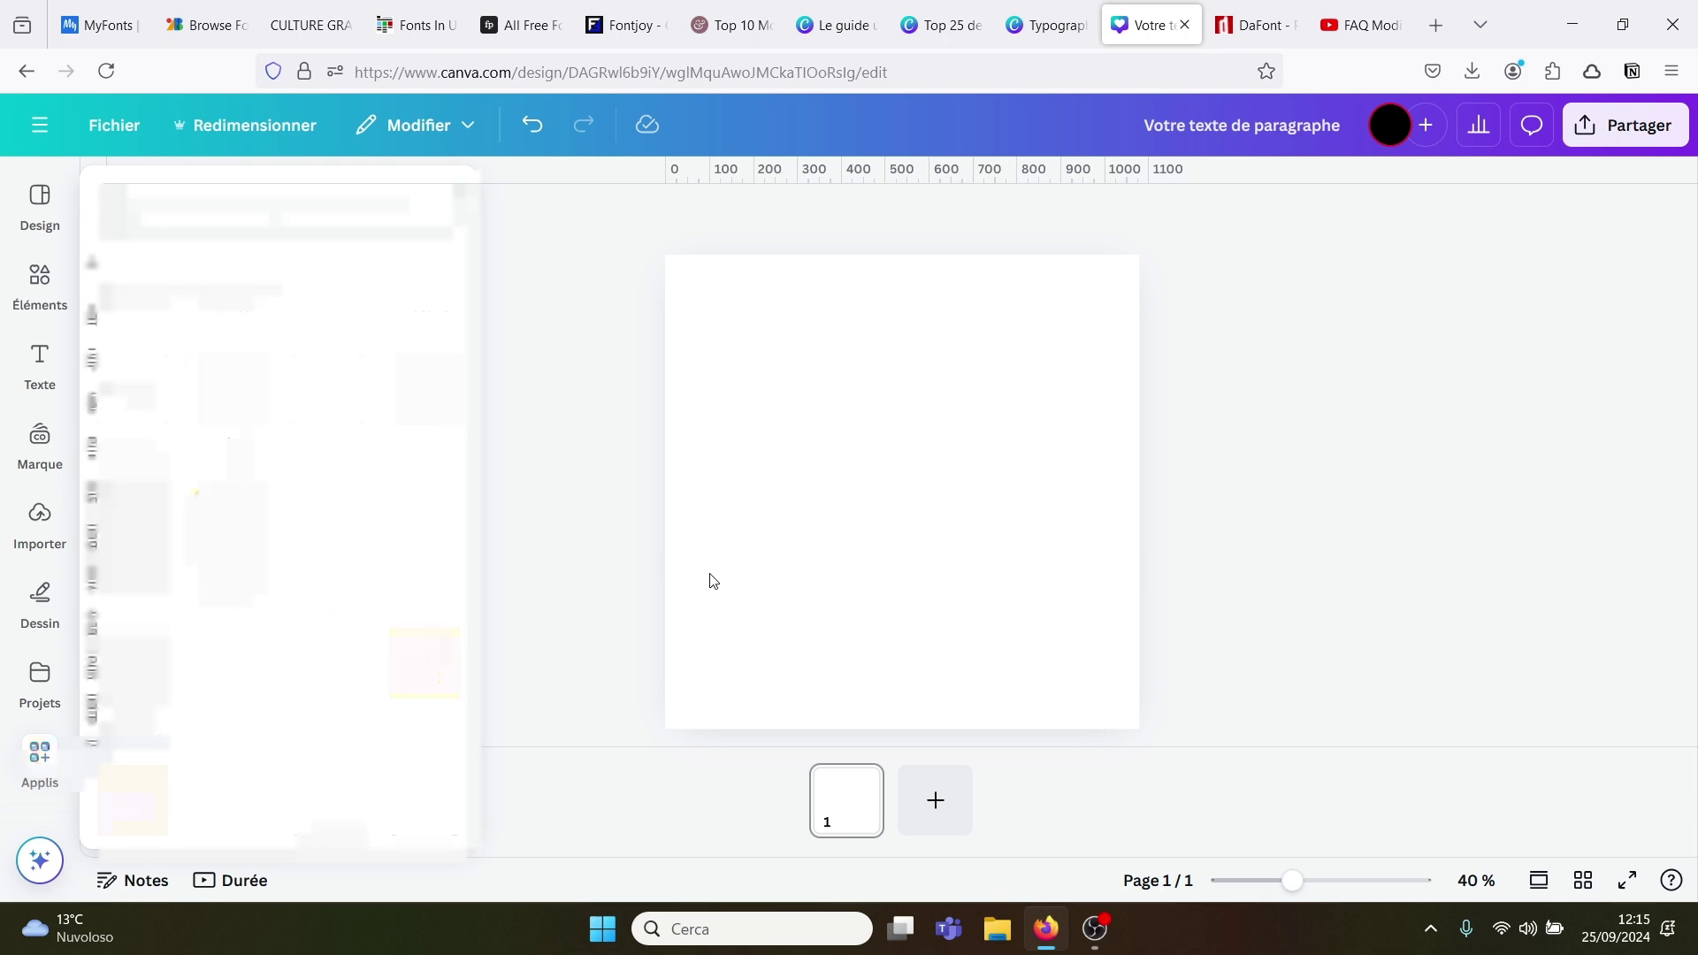
Step: Switch to YouTube and look through the videos in the playlist FAQ Modifier du texte dans Canva
click(1369, 11)
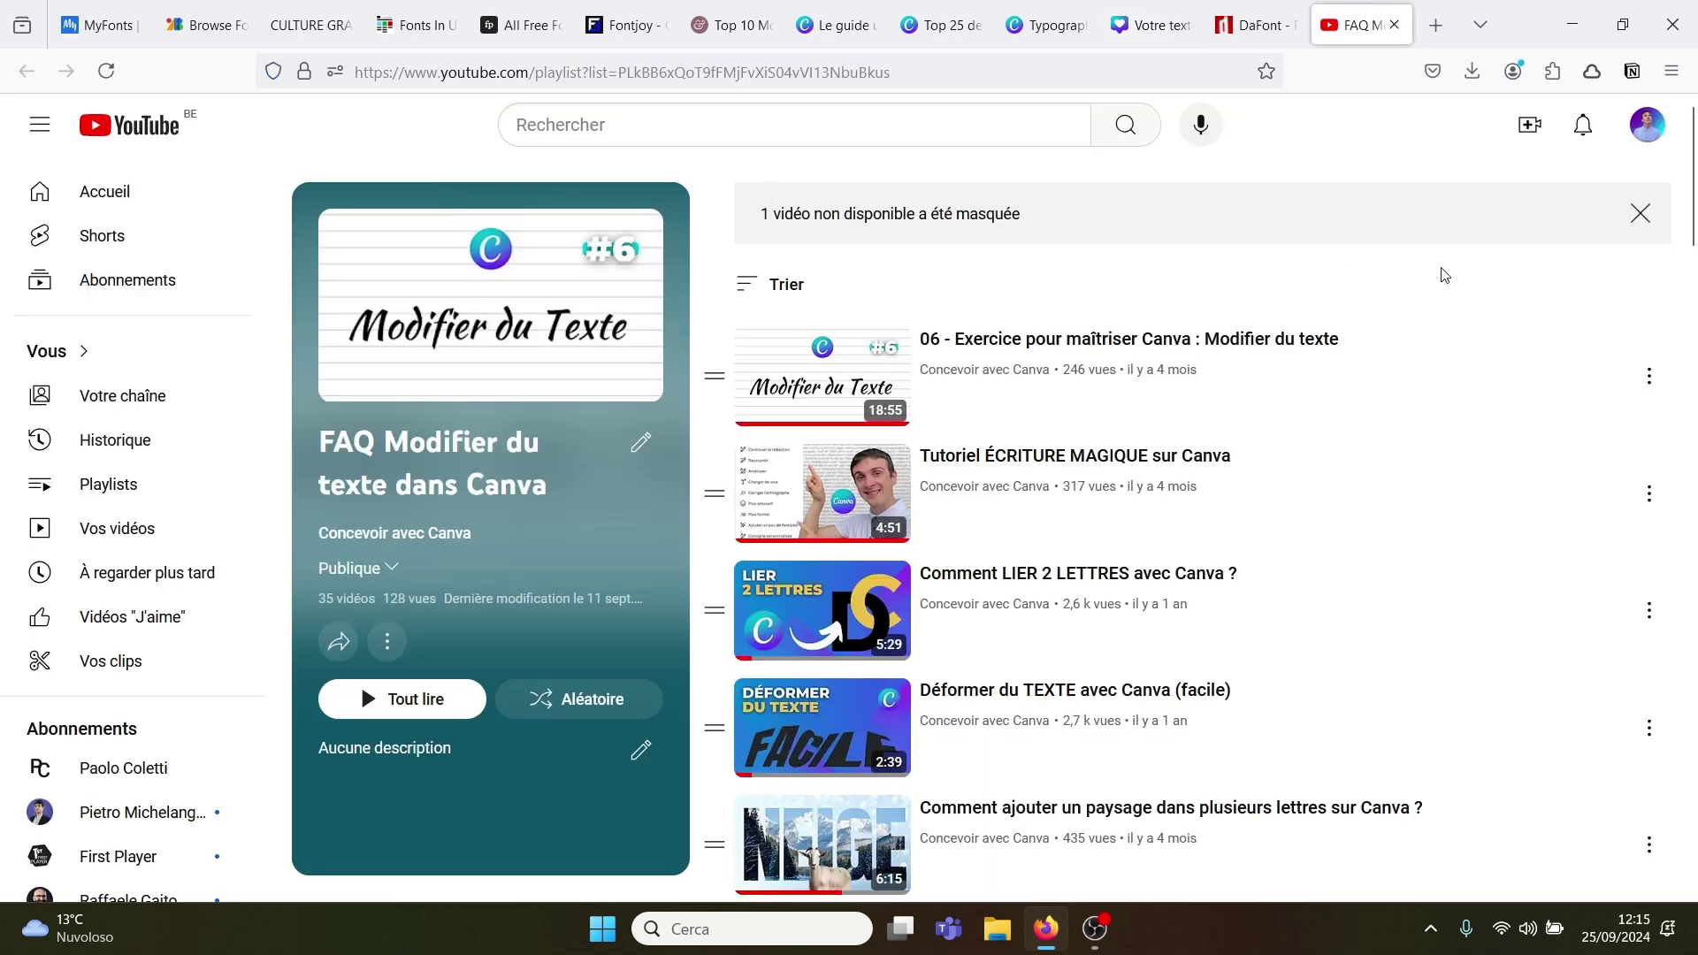
drag(1694, 215, 1674, 943)
drag(1691, 837, 1695, 180)
drag(1691, 221, 1495, 27)
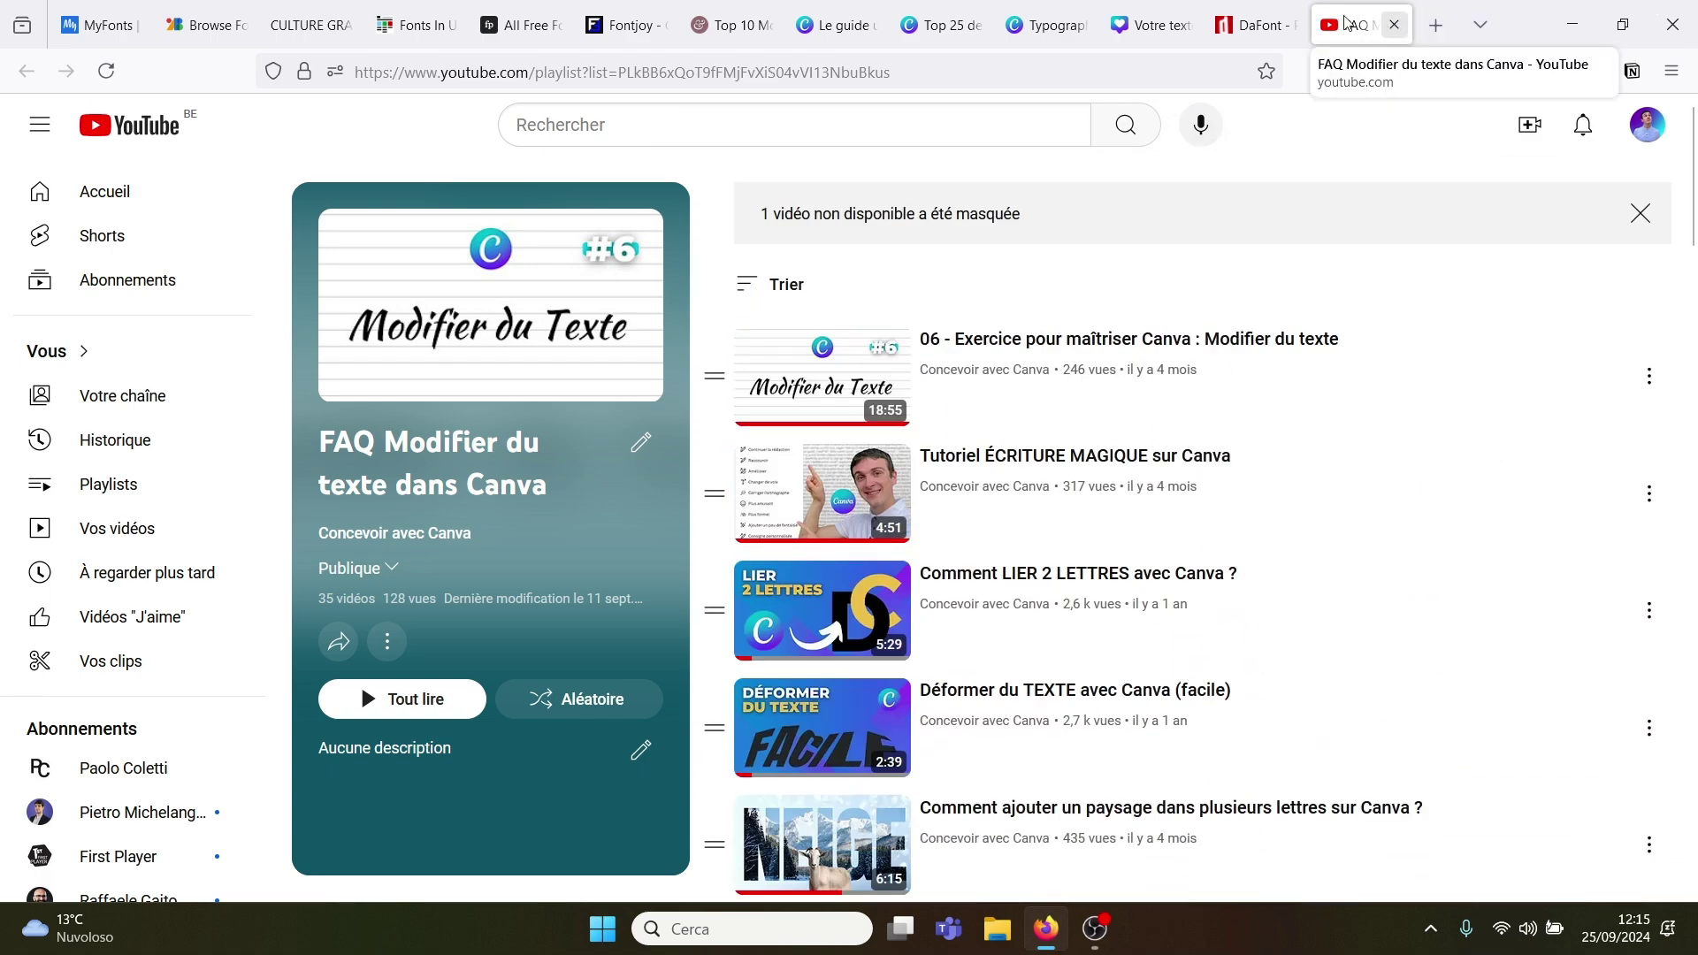
Step: Switch to the DaFont website and examine its font themes, installation instructions and recently added fonts
click(1136, 12)
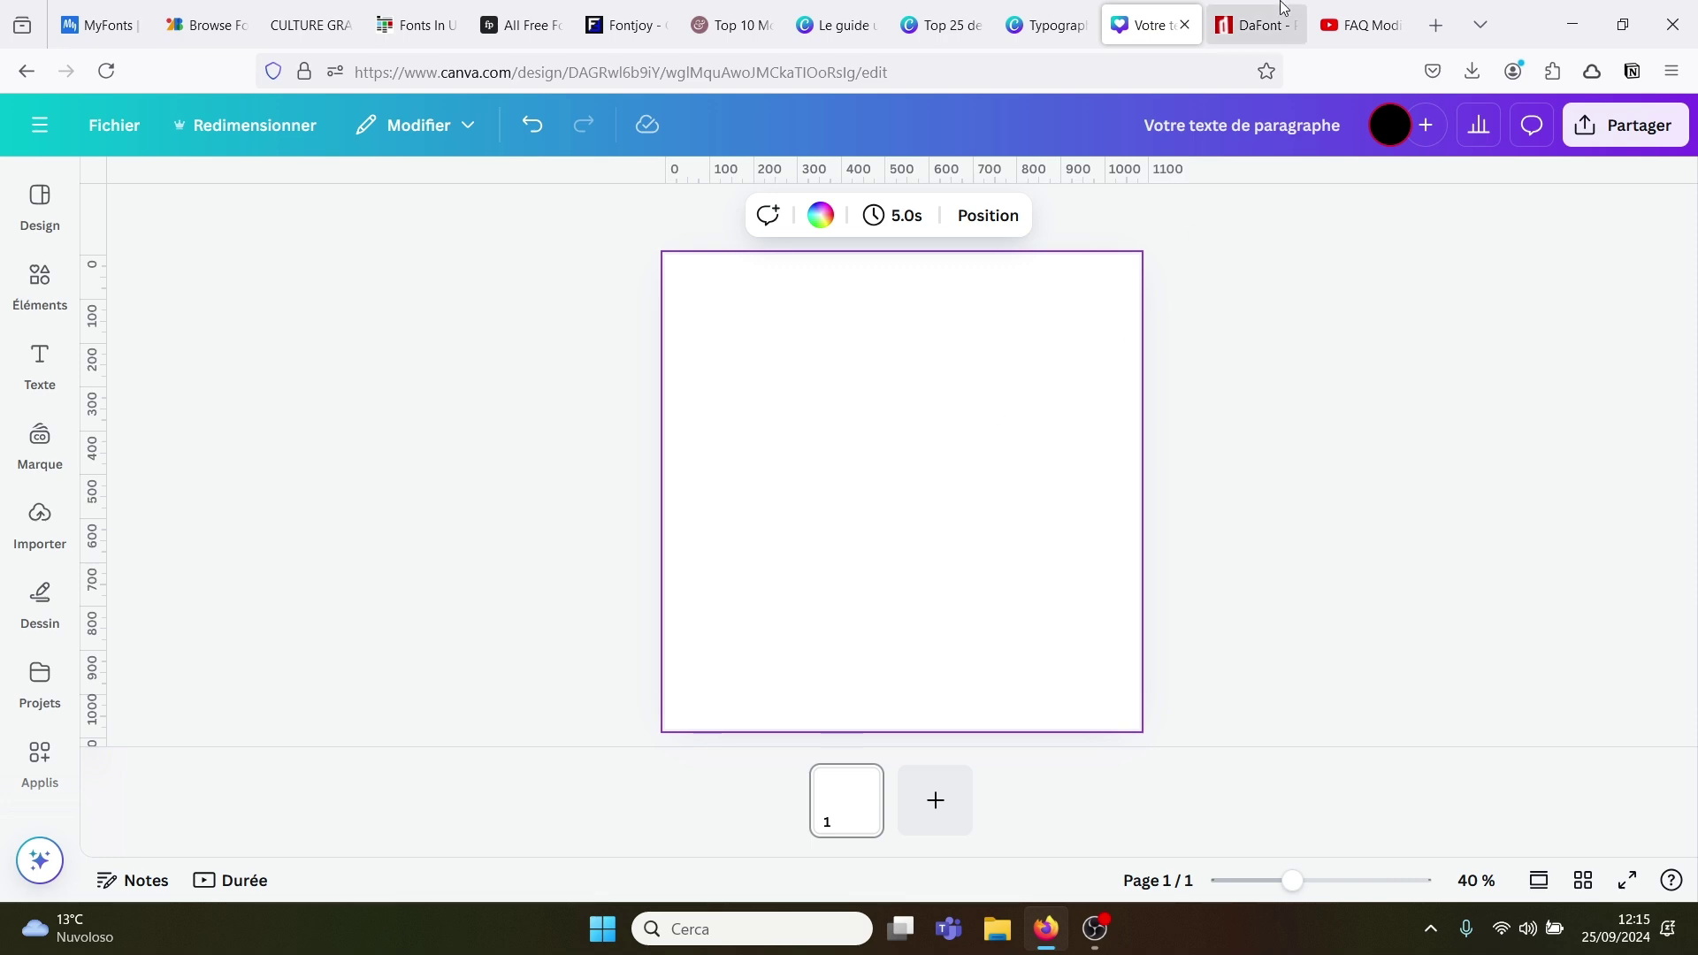
click(1255, 16)
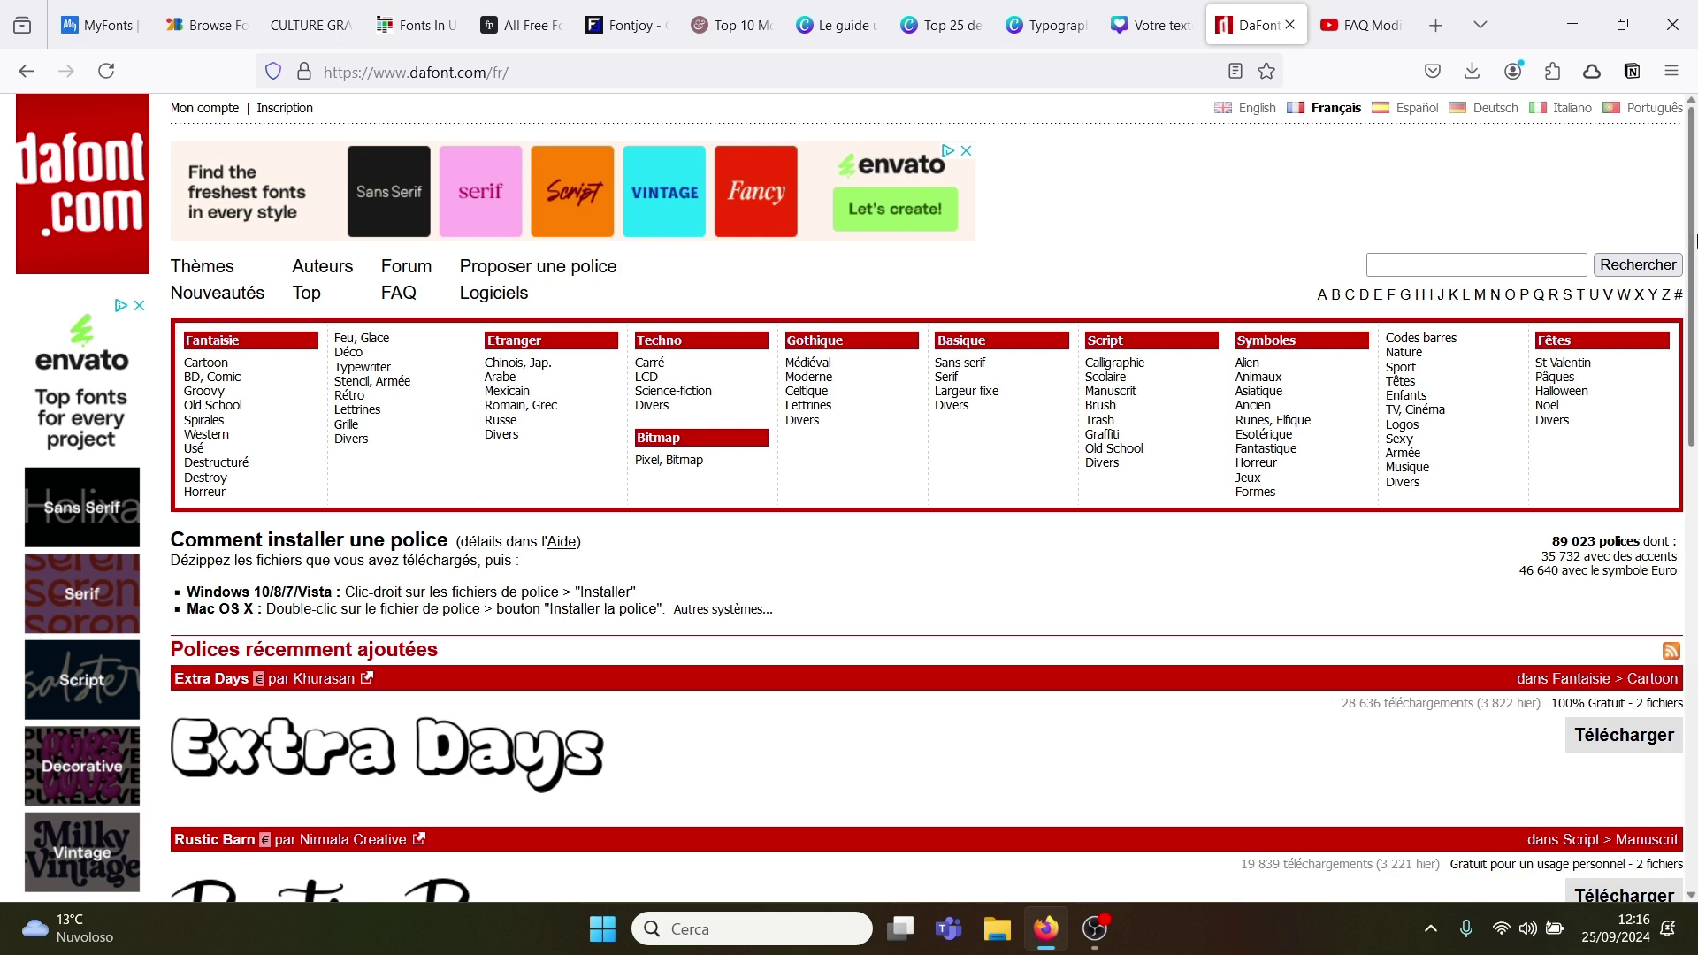
scroll(1691, 255, down, 1)
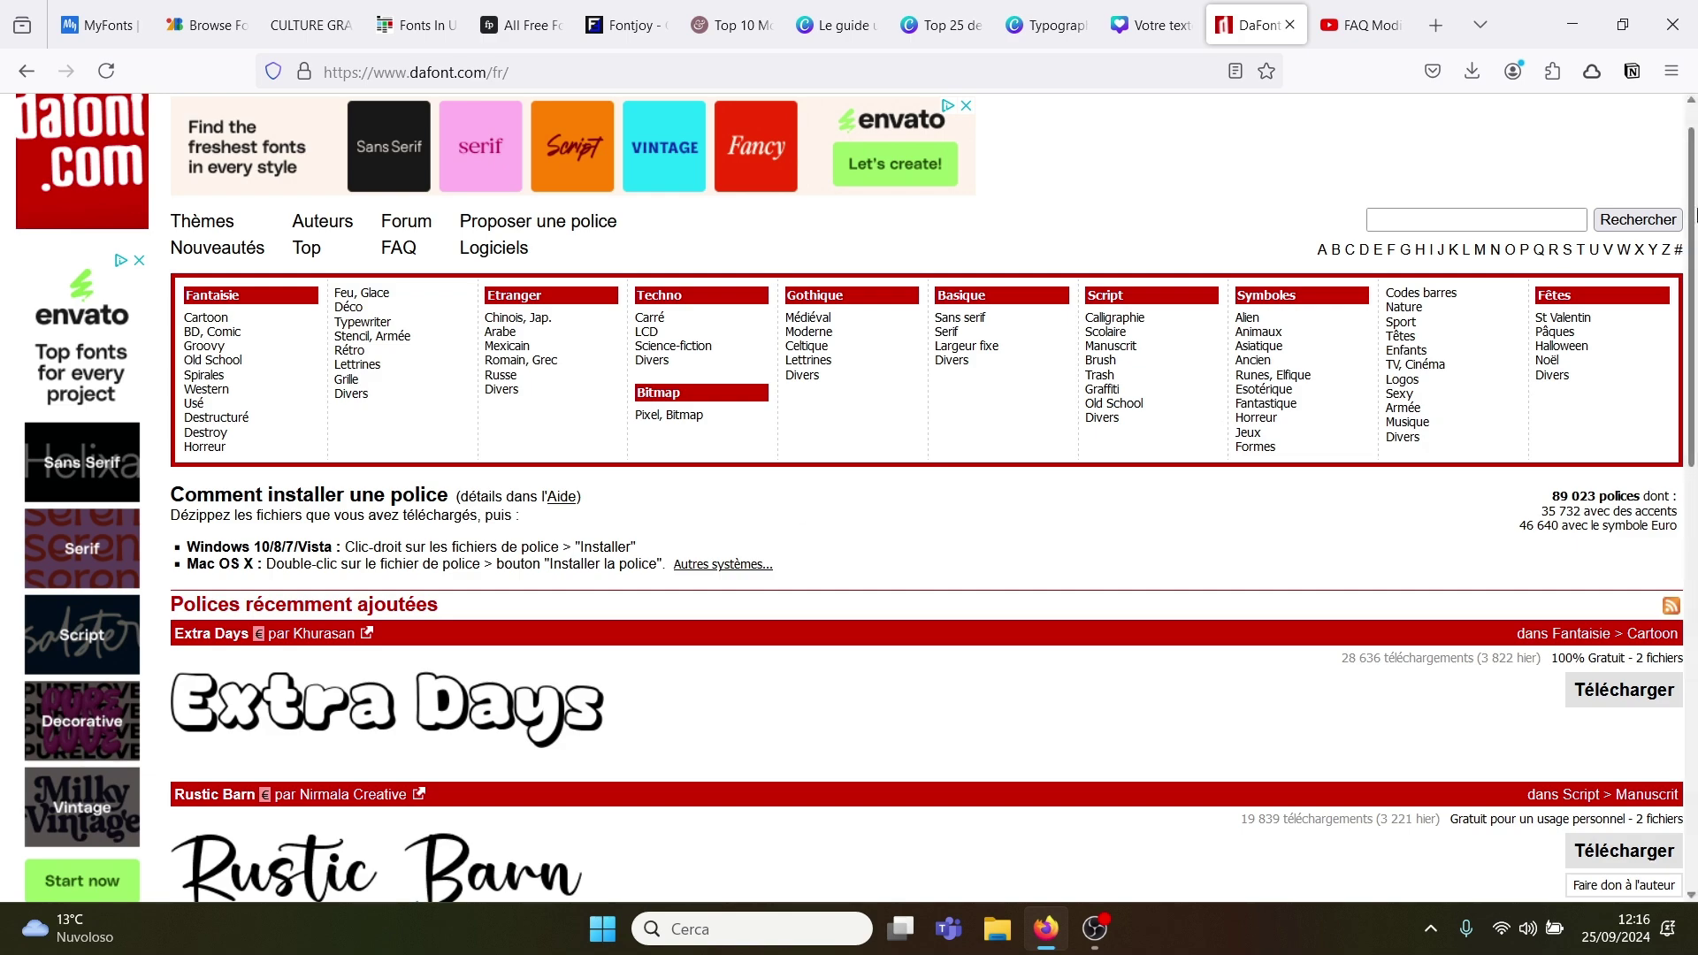
drag(1686, 225, 1696, 153)
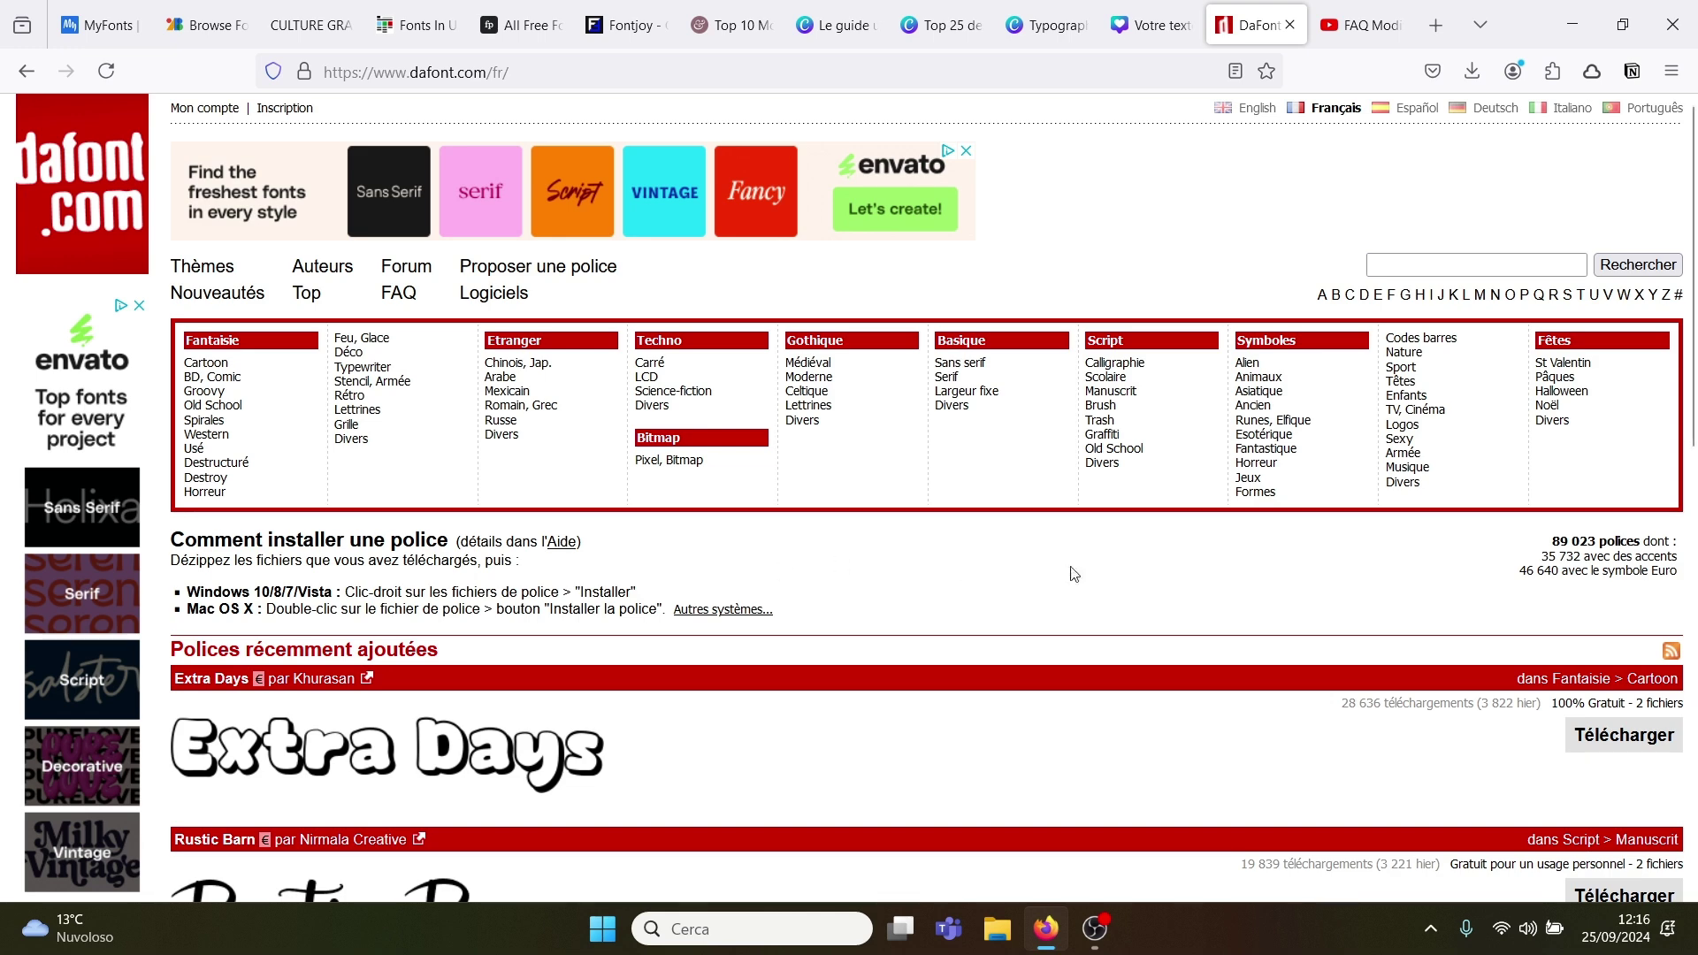
Step: View the DaFont symbol fonts in the Horreur and Alien themes
click(1256, 462)
drag(1694, 144, 1694, 102)
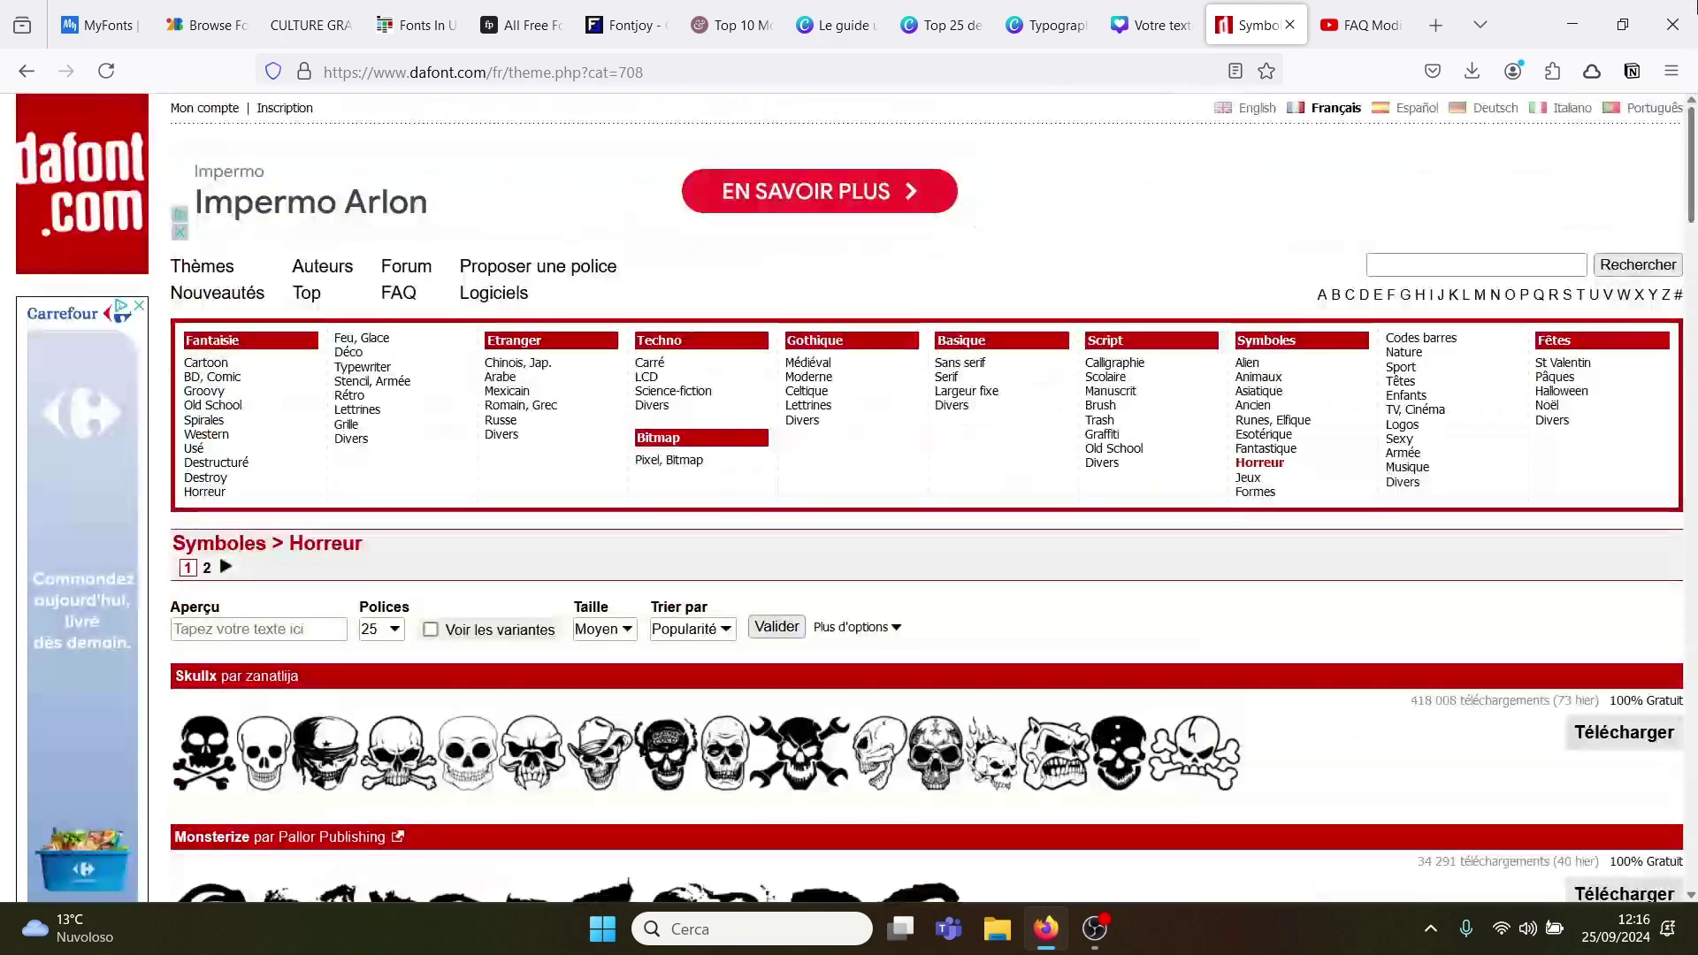
click(1250, 370)
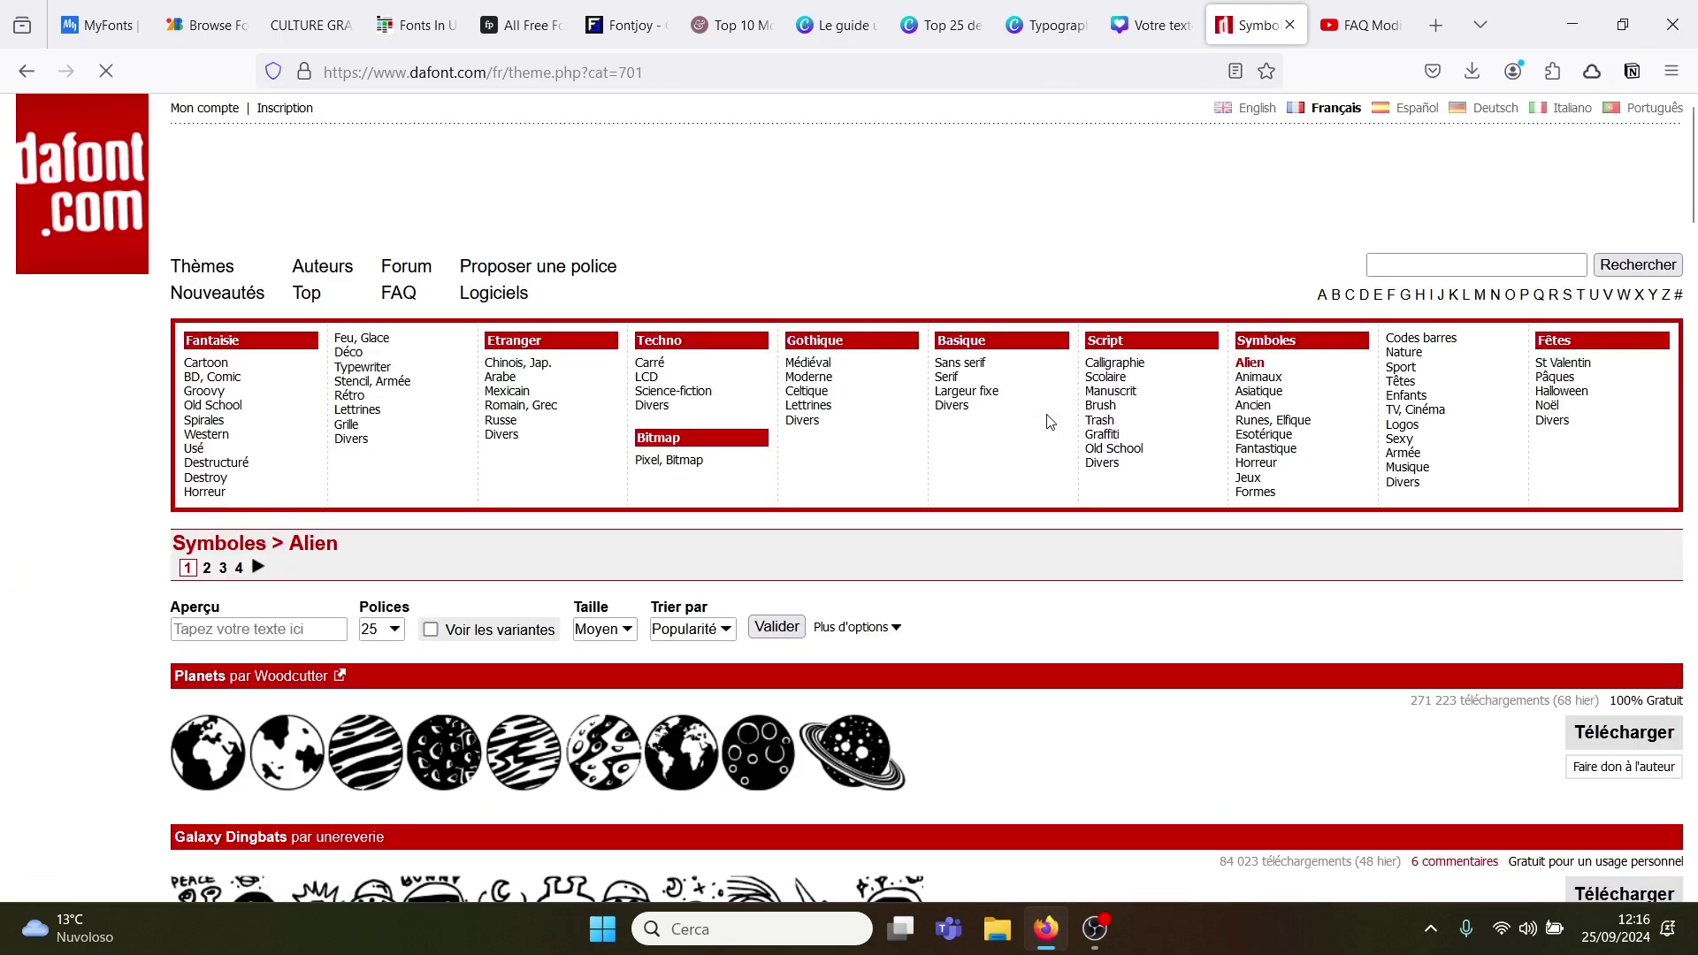
Step: Download the Old London font from the Gothique > Médiéval theme on DaFont
click(813, 364)
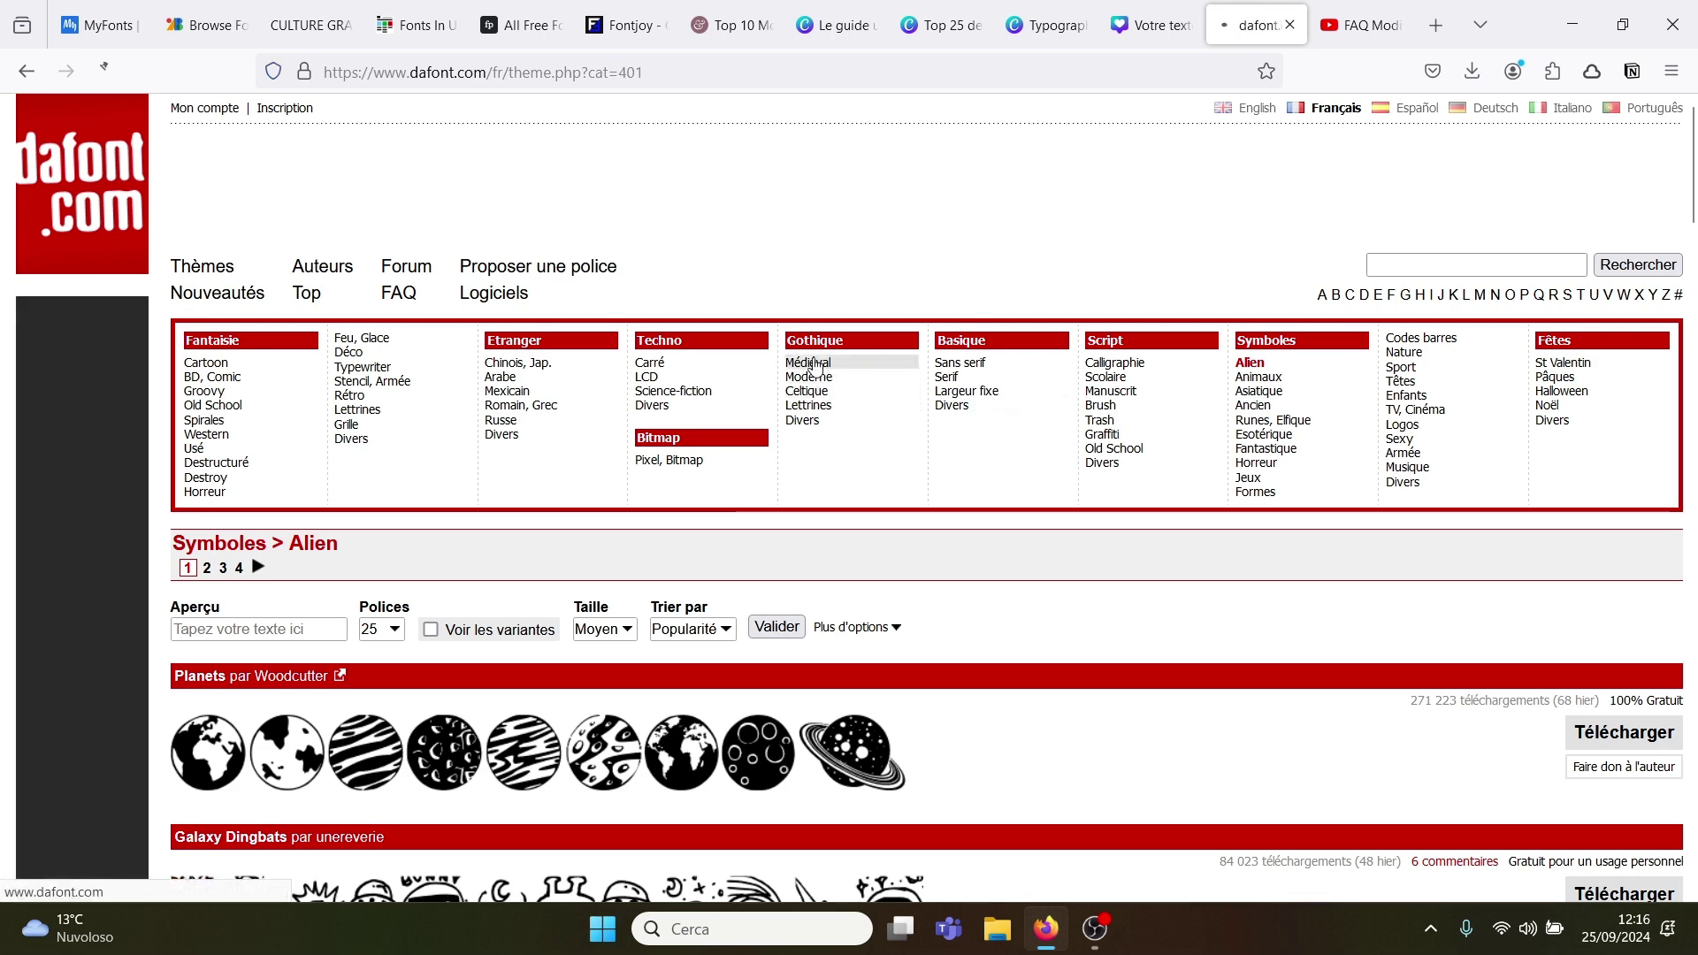
drag(1693, 122, 1683, 187)
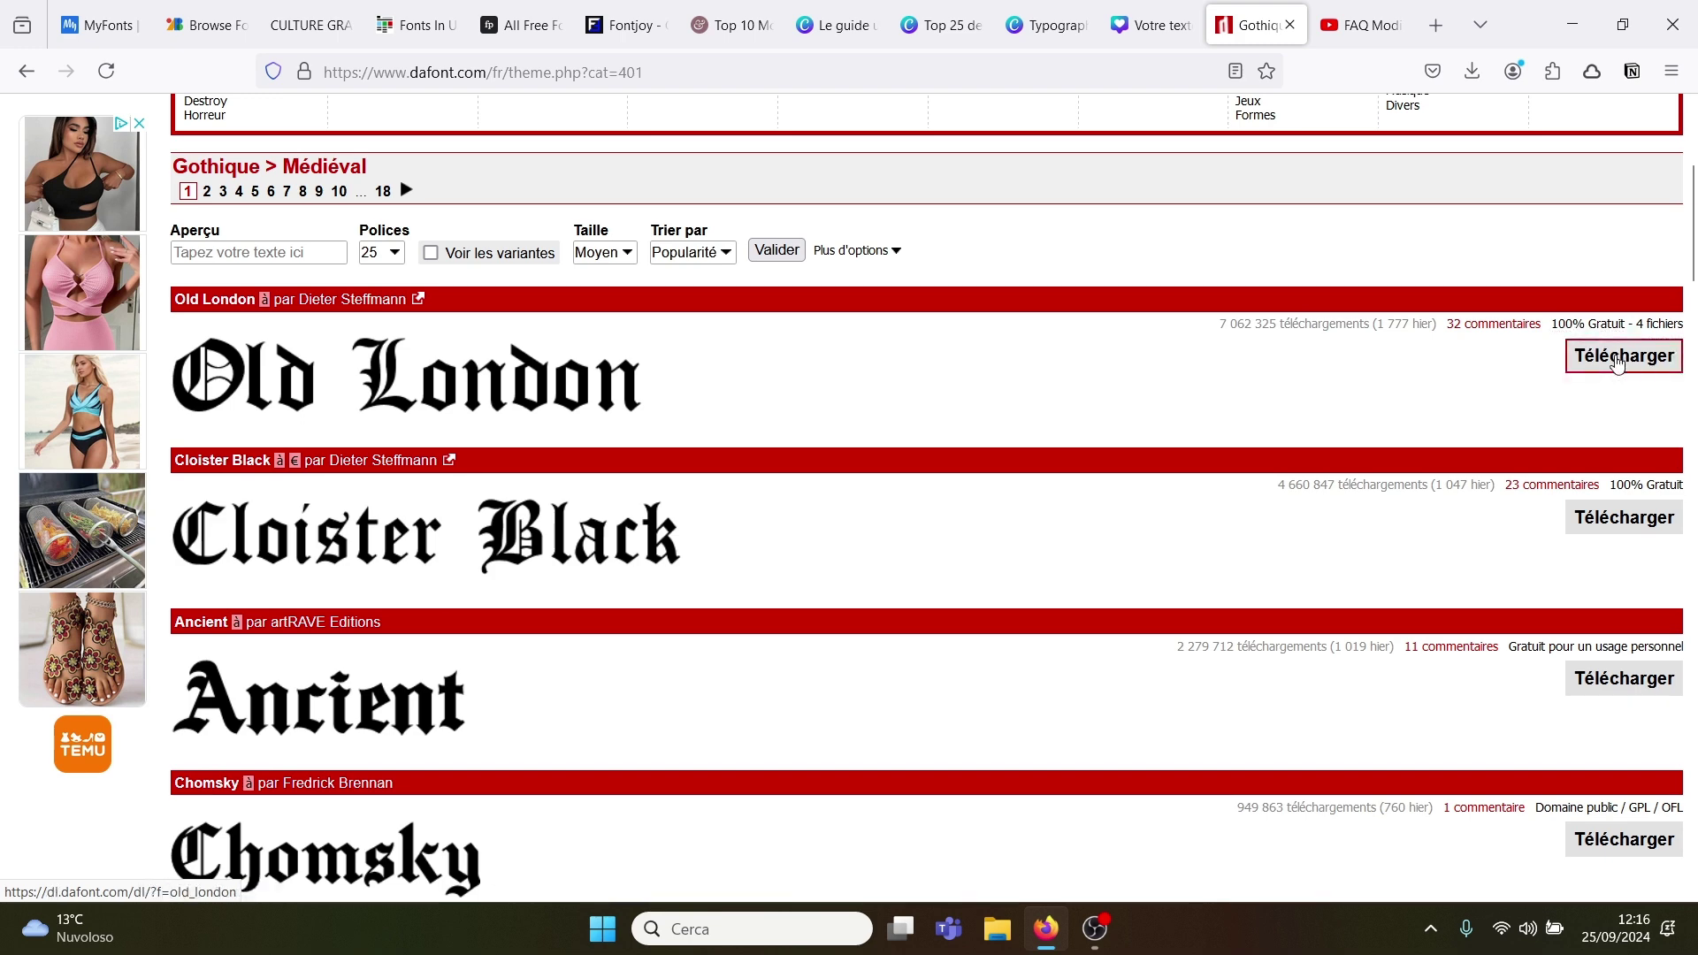
click(1617, 363)
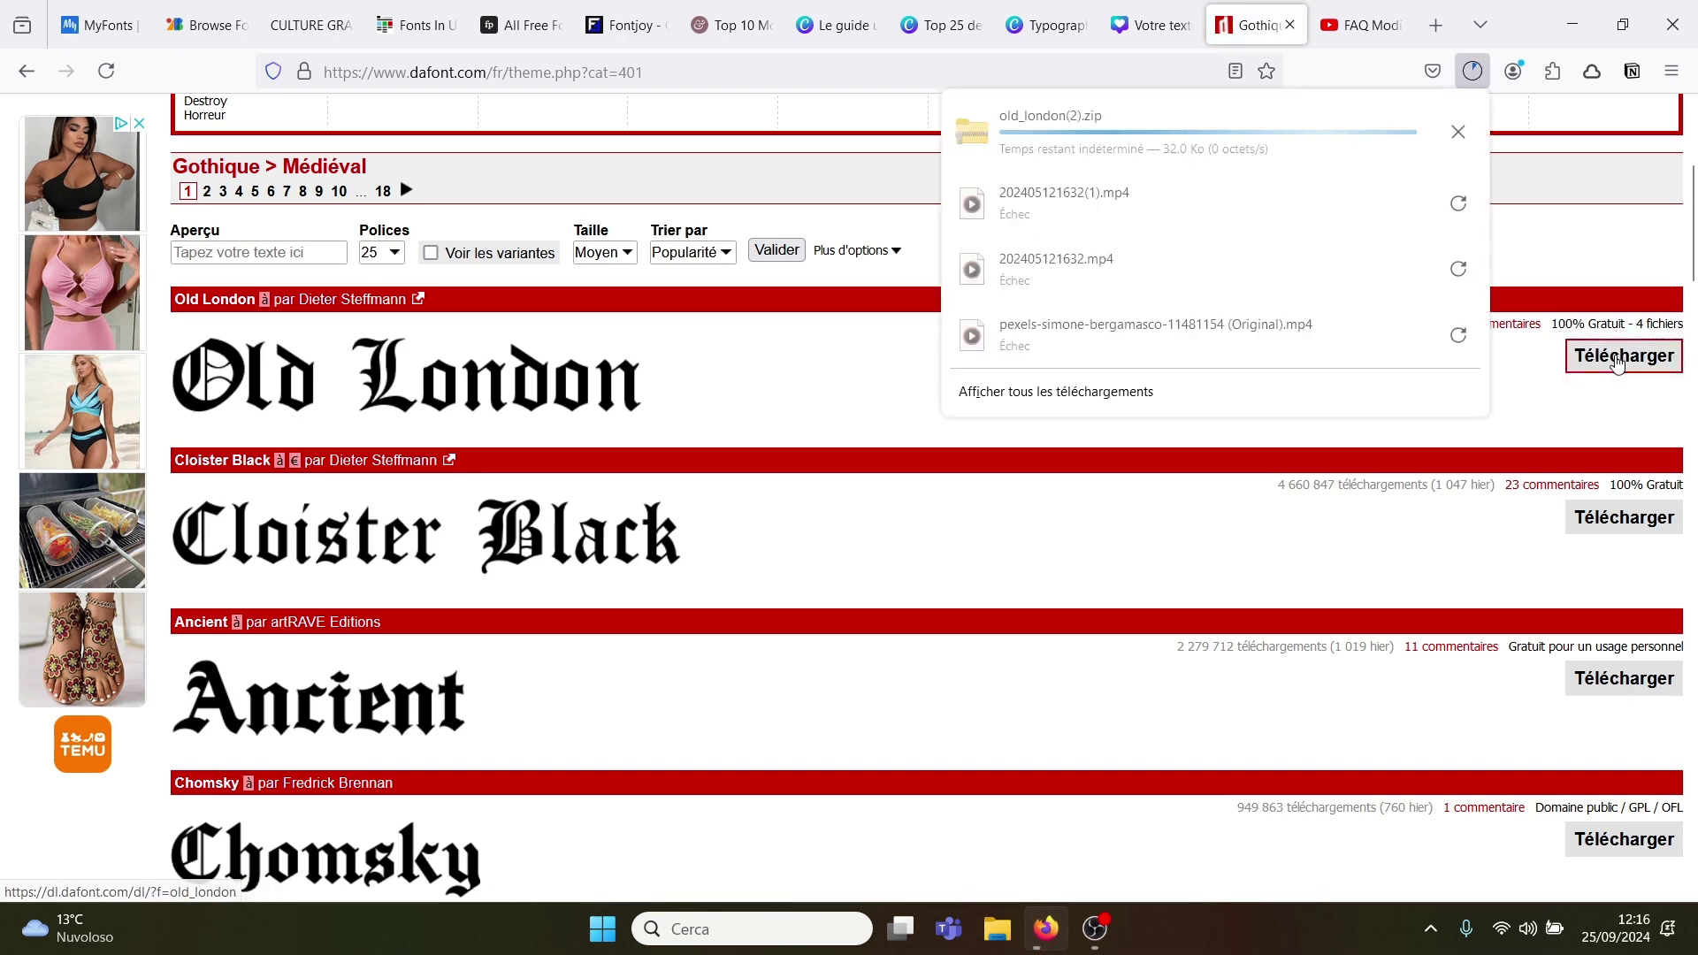
Step: Open the downloaded old_london(2).zip archive, examine the font files and their types, and close the archive window
click(1331, 126)
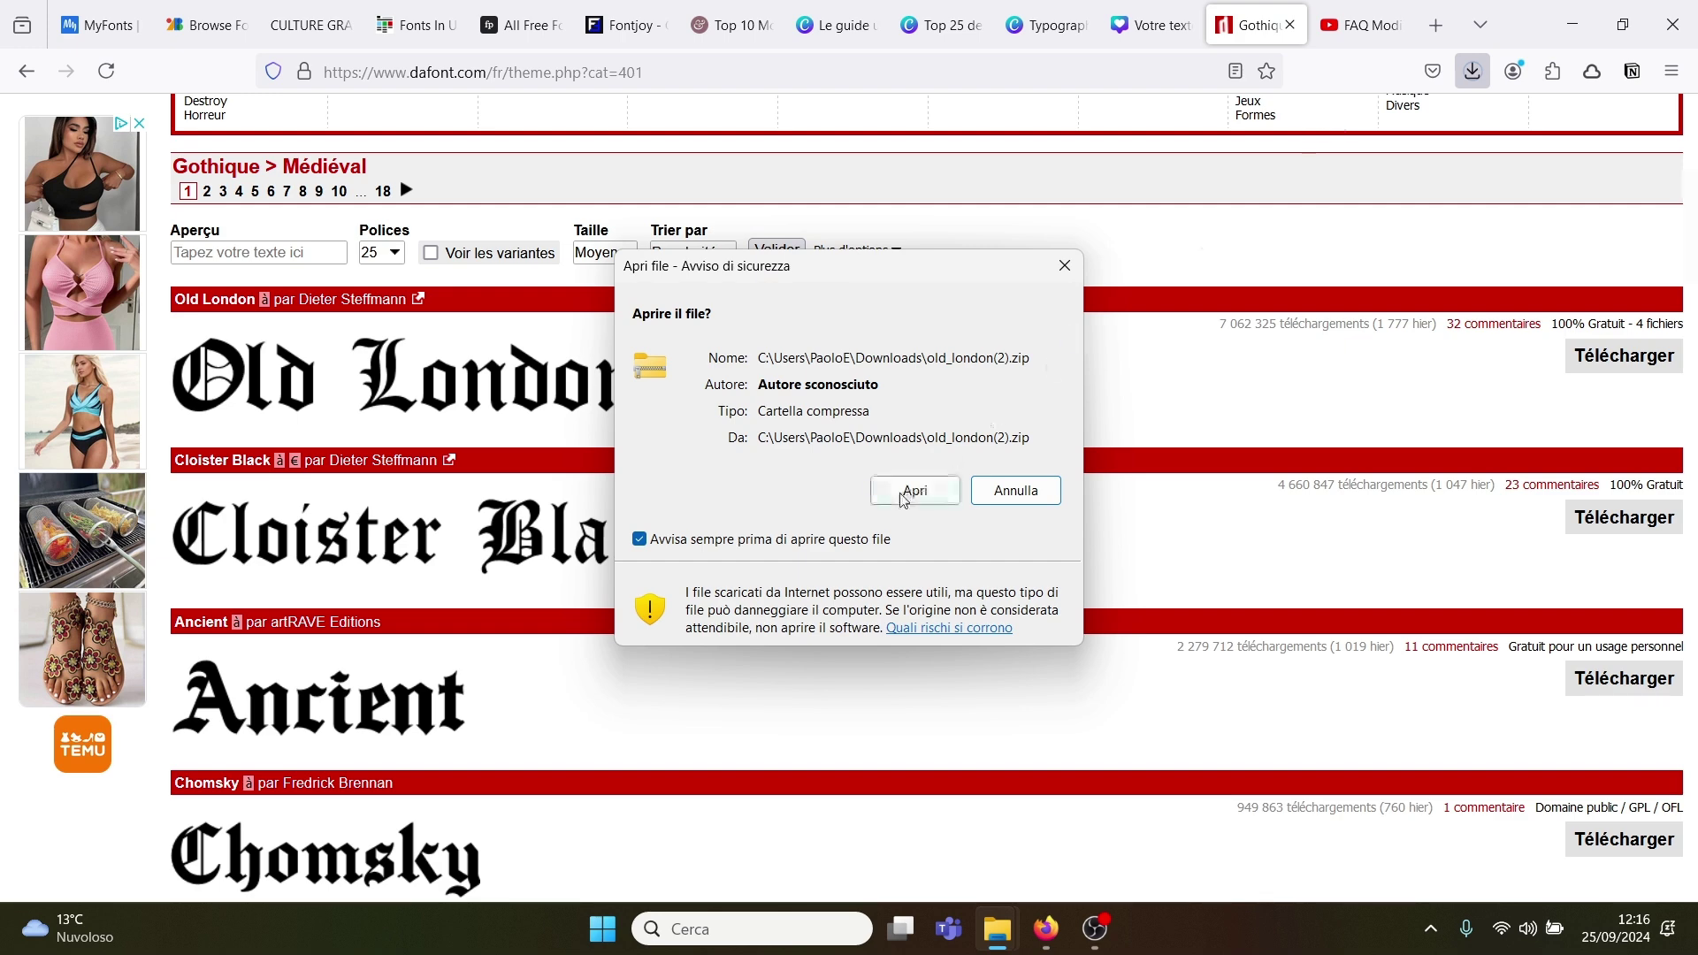
click(904, 493)
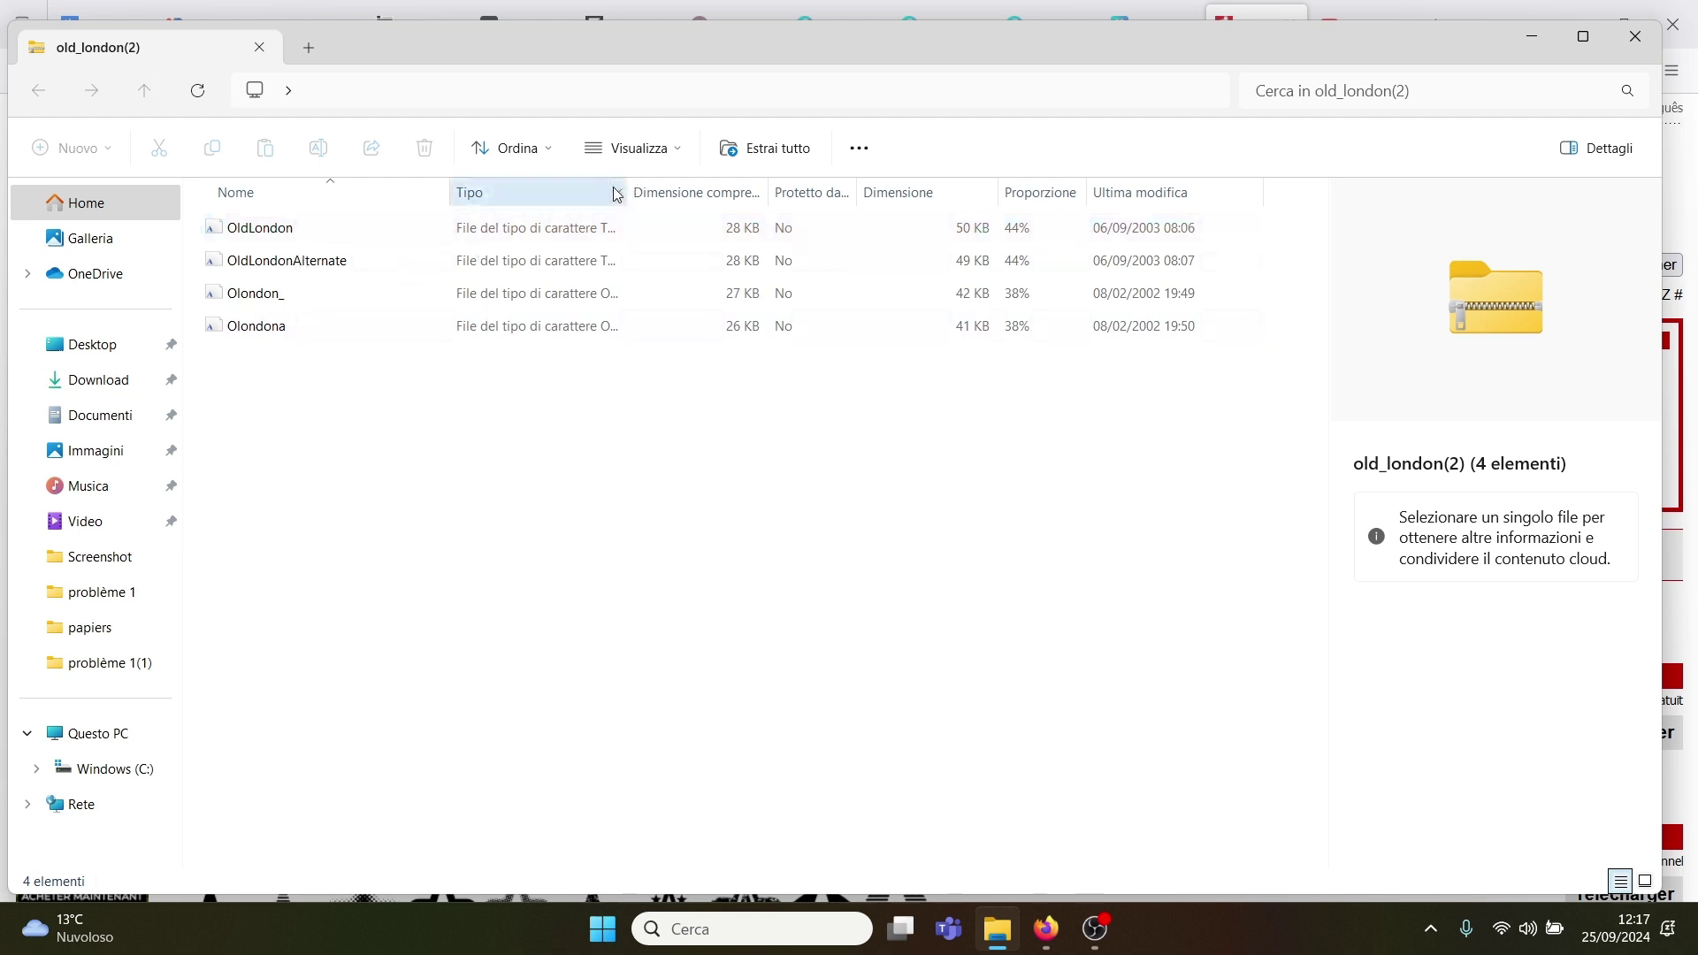
drag(631, 183, 742, 186)
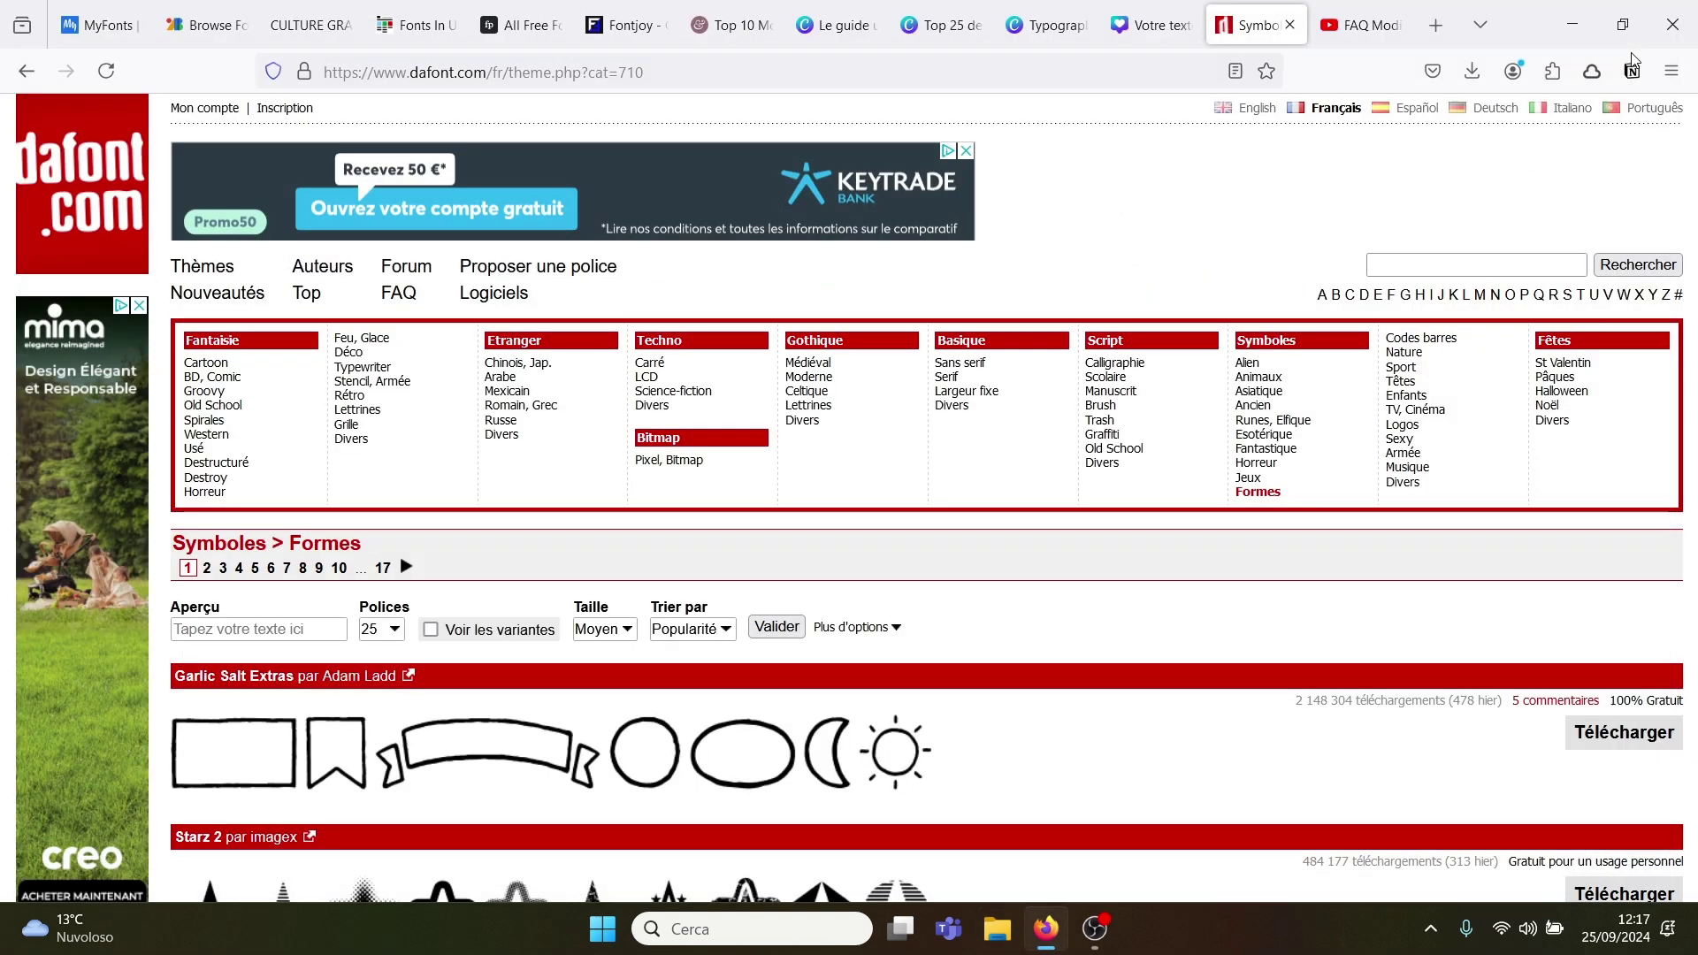
click(1633, 40)
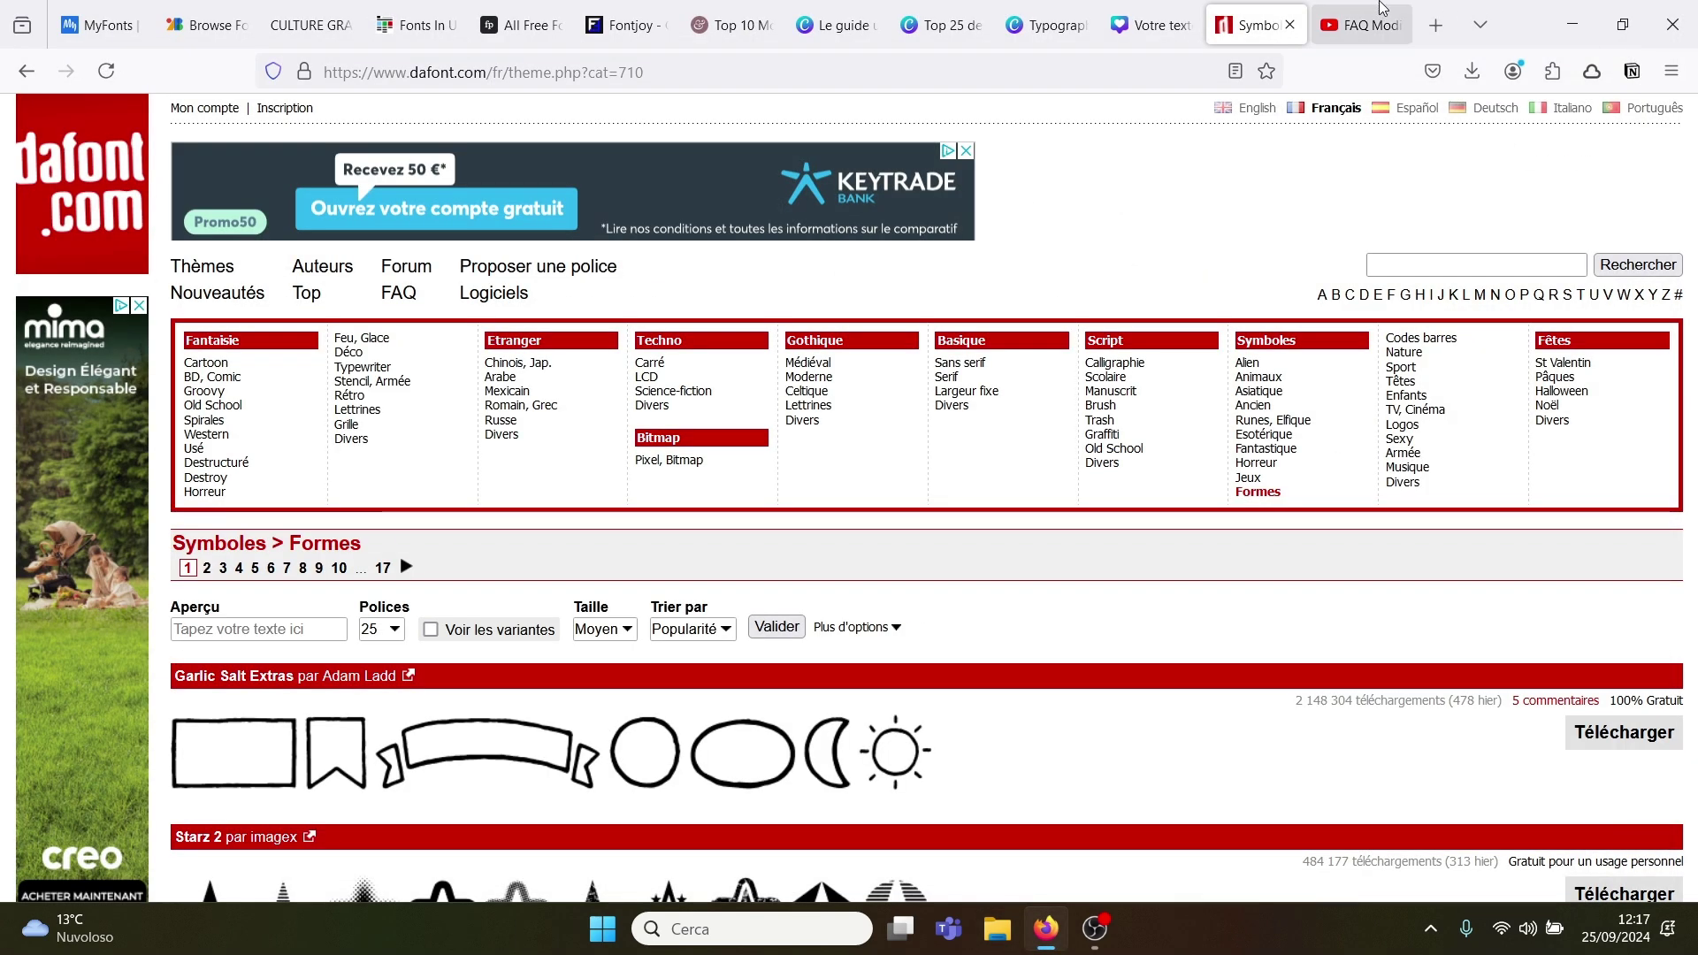
Step: Switch to the Canva design and add a paragraph text box, enlarged to a font size of about 29.5
click(1182, 12)
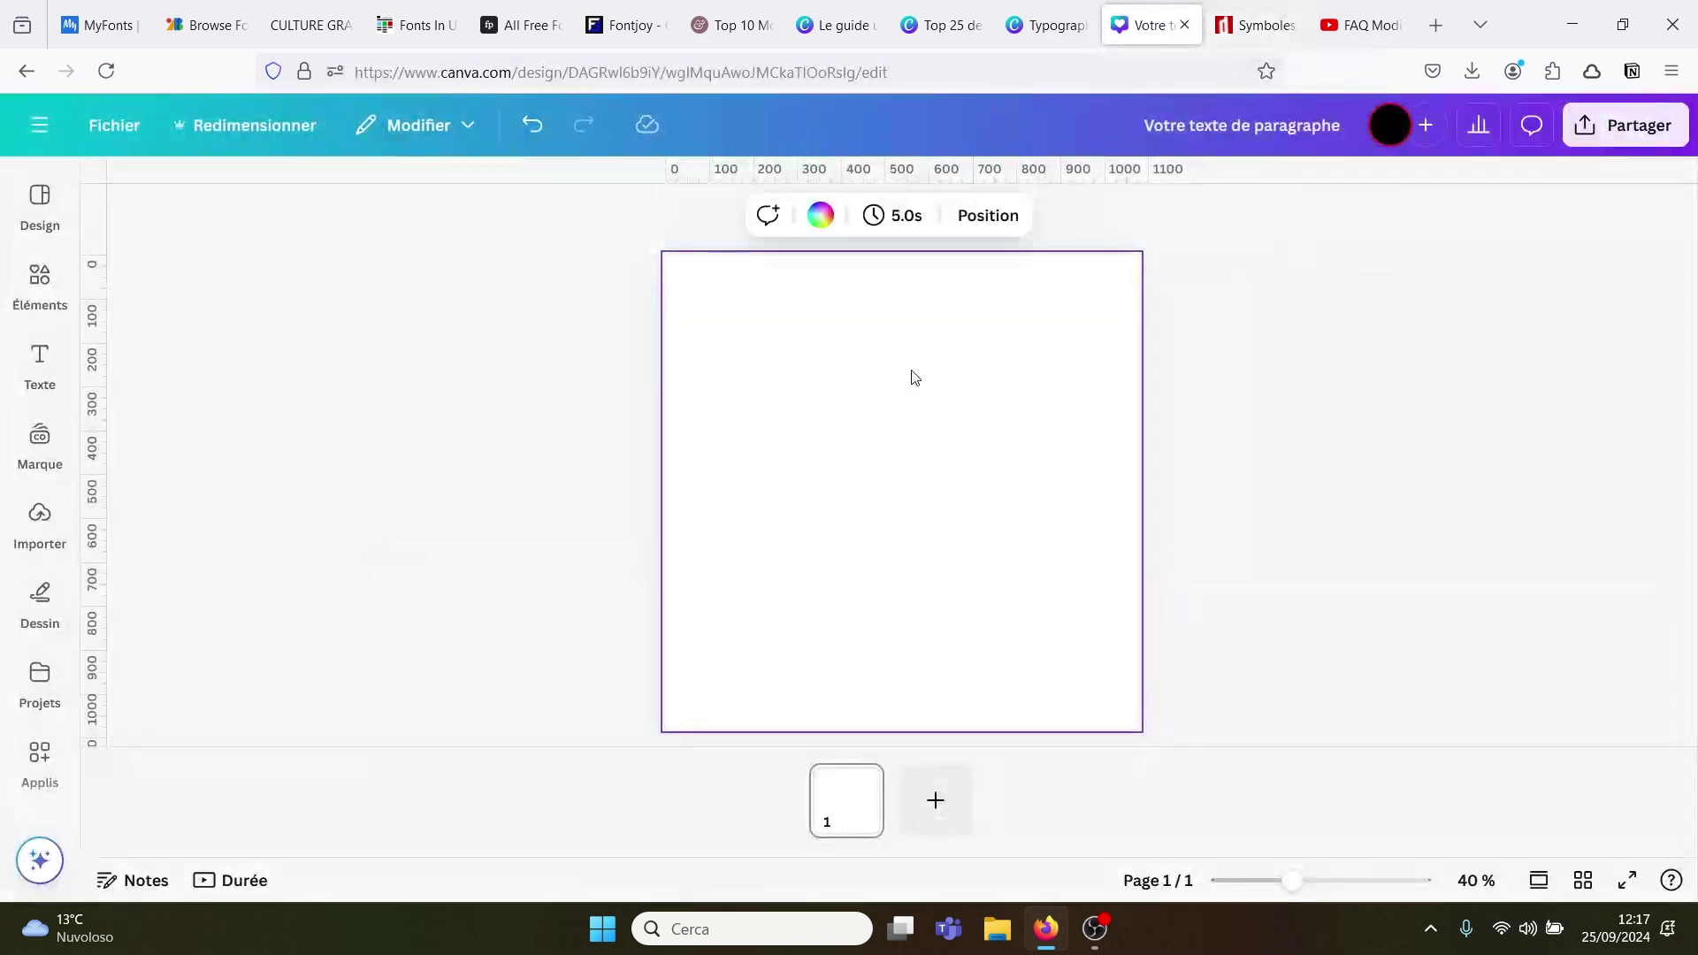
click(40, 517)
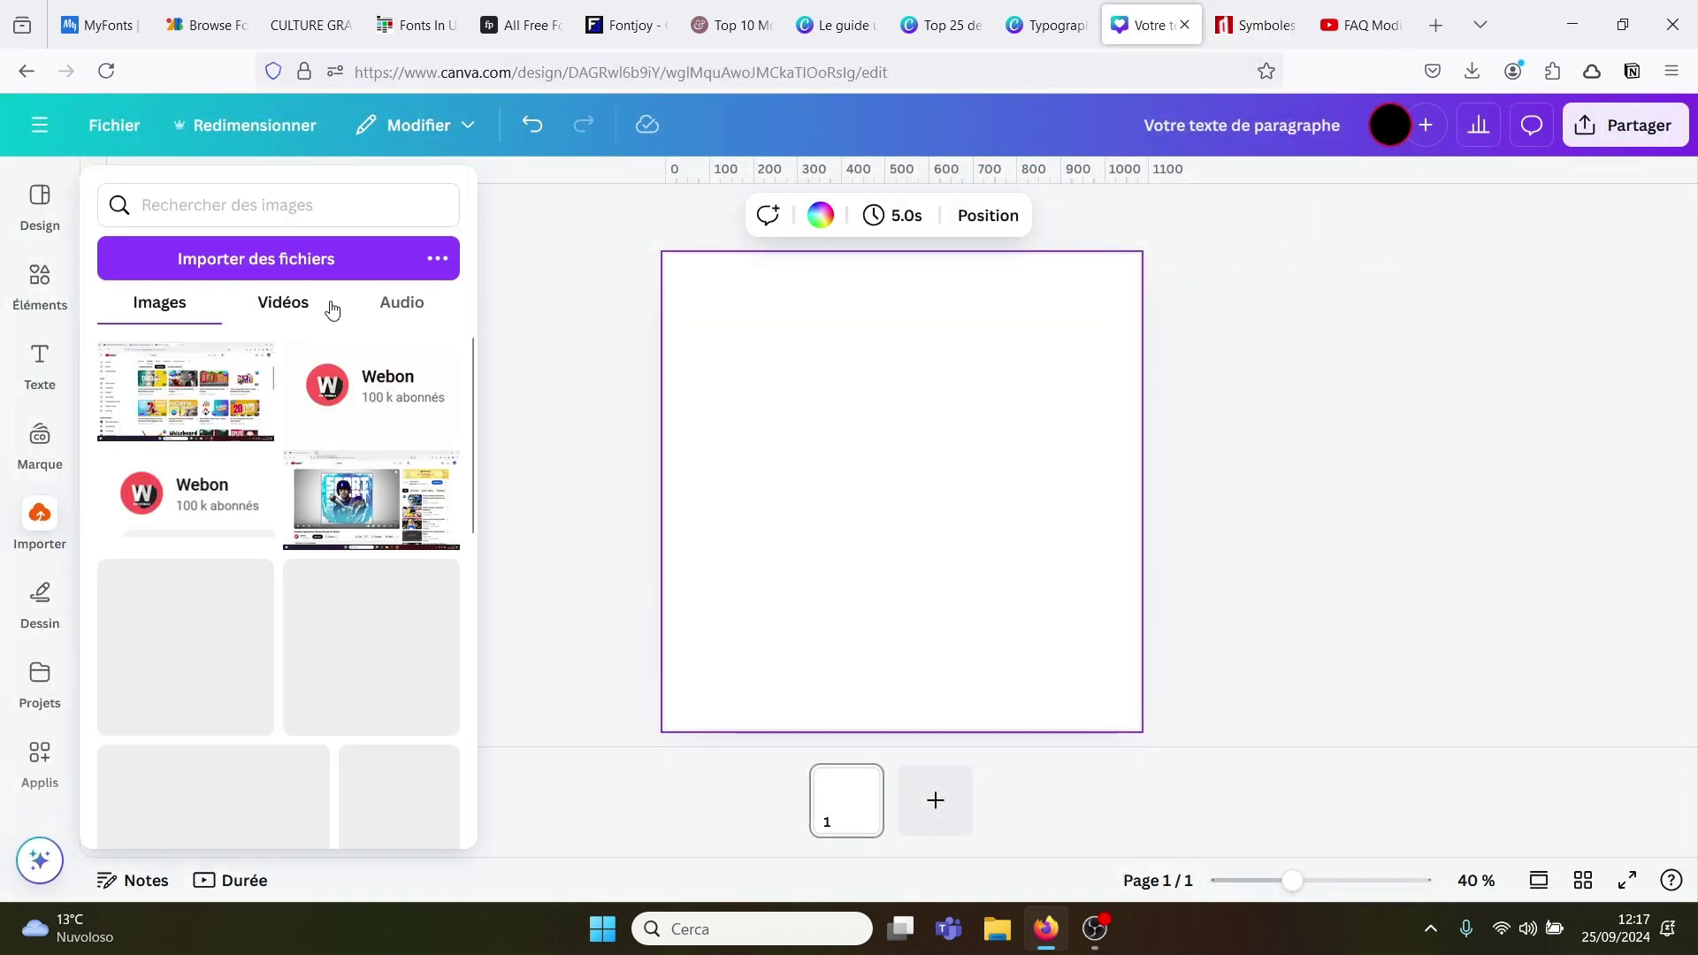
key(t)
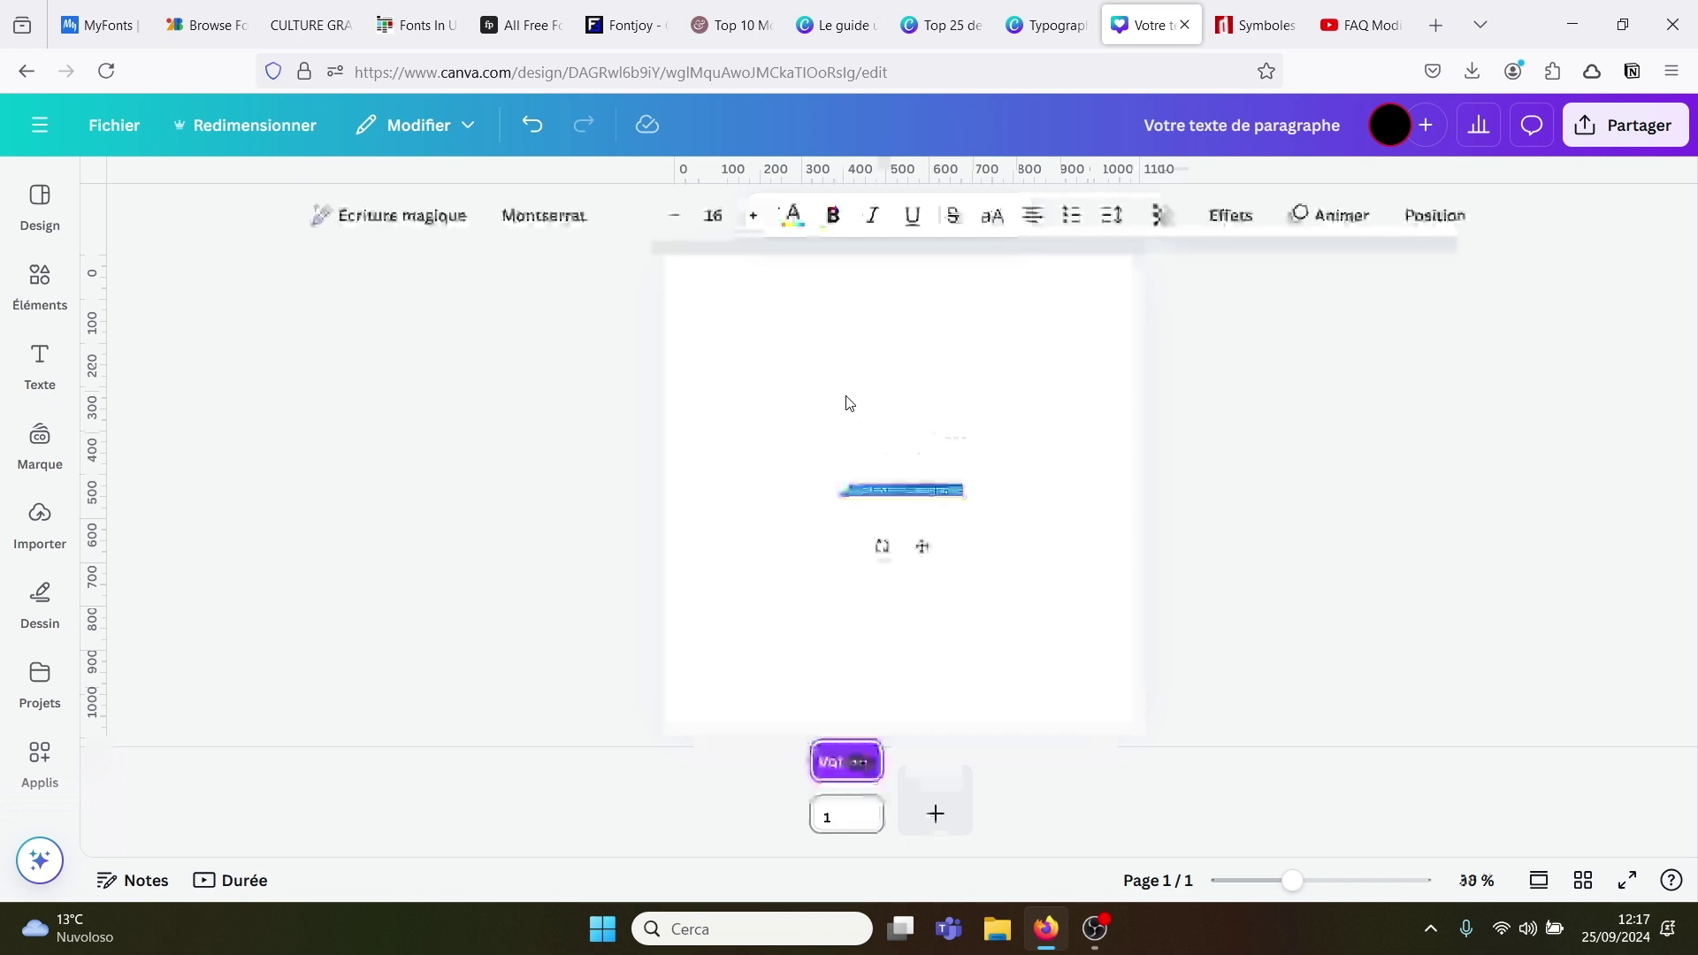
drag(801, 457, 743, 444)
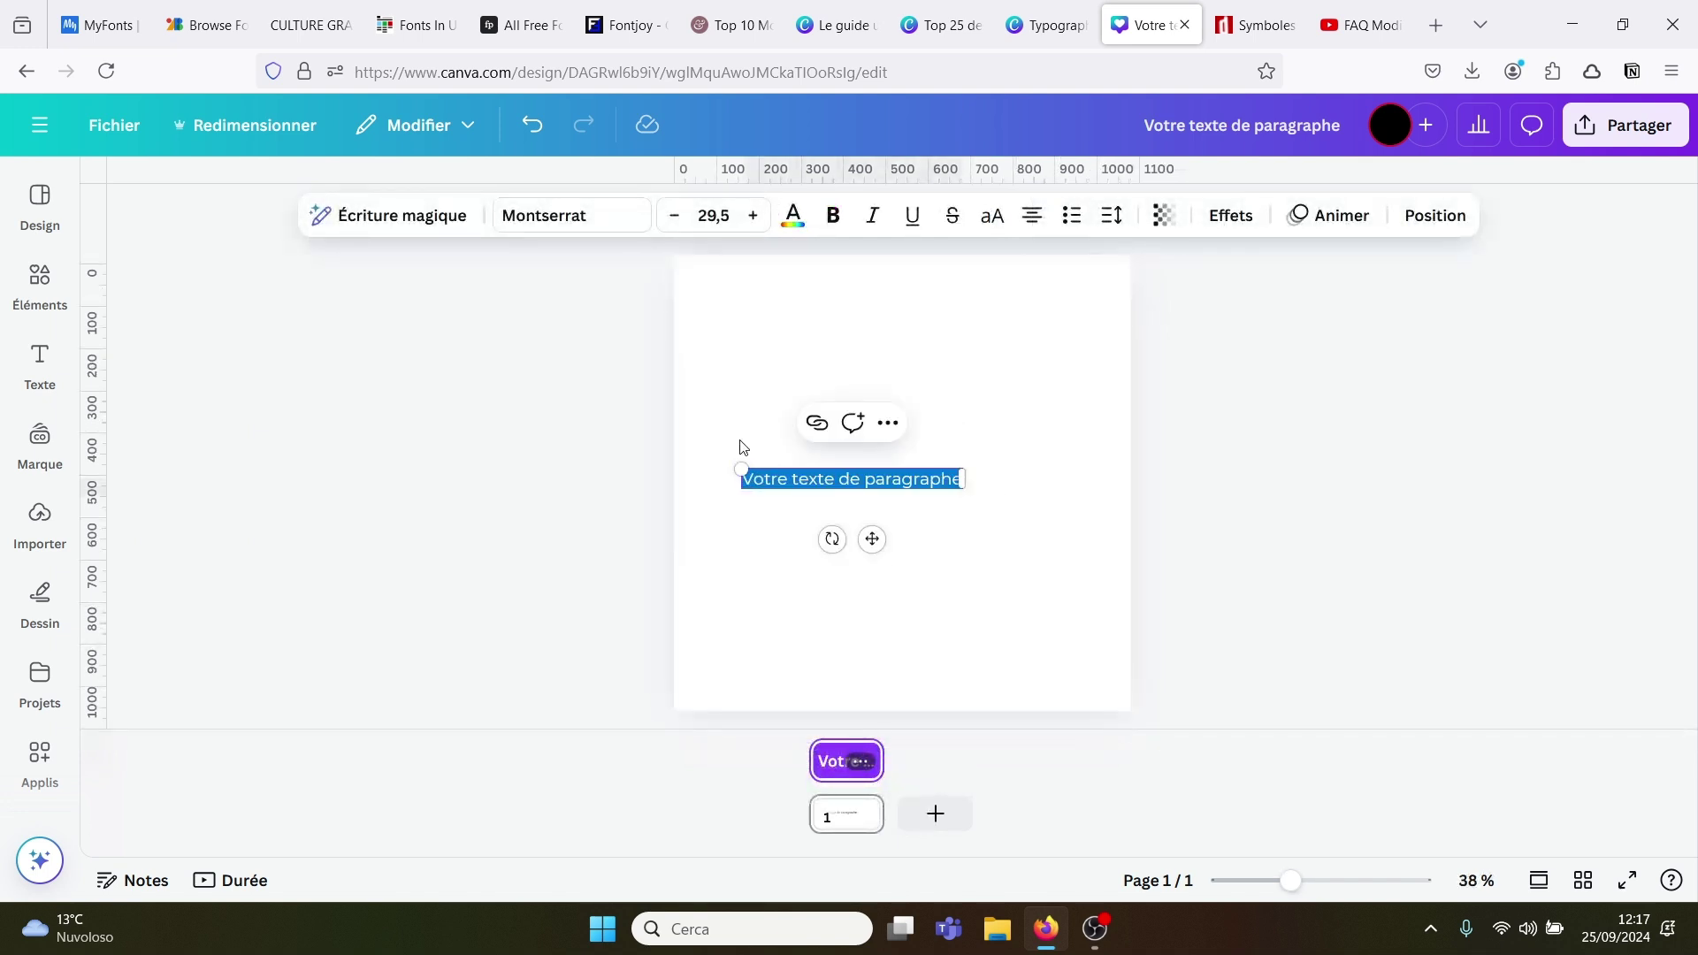
Step: Start a font import for the text and choose all four font files from the old_london(2) folder in Download
click(571, 219)
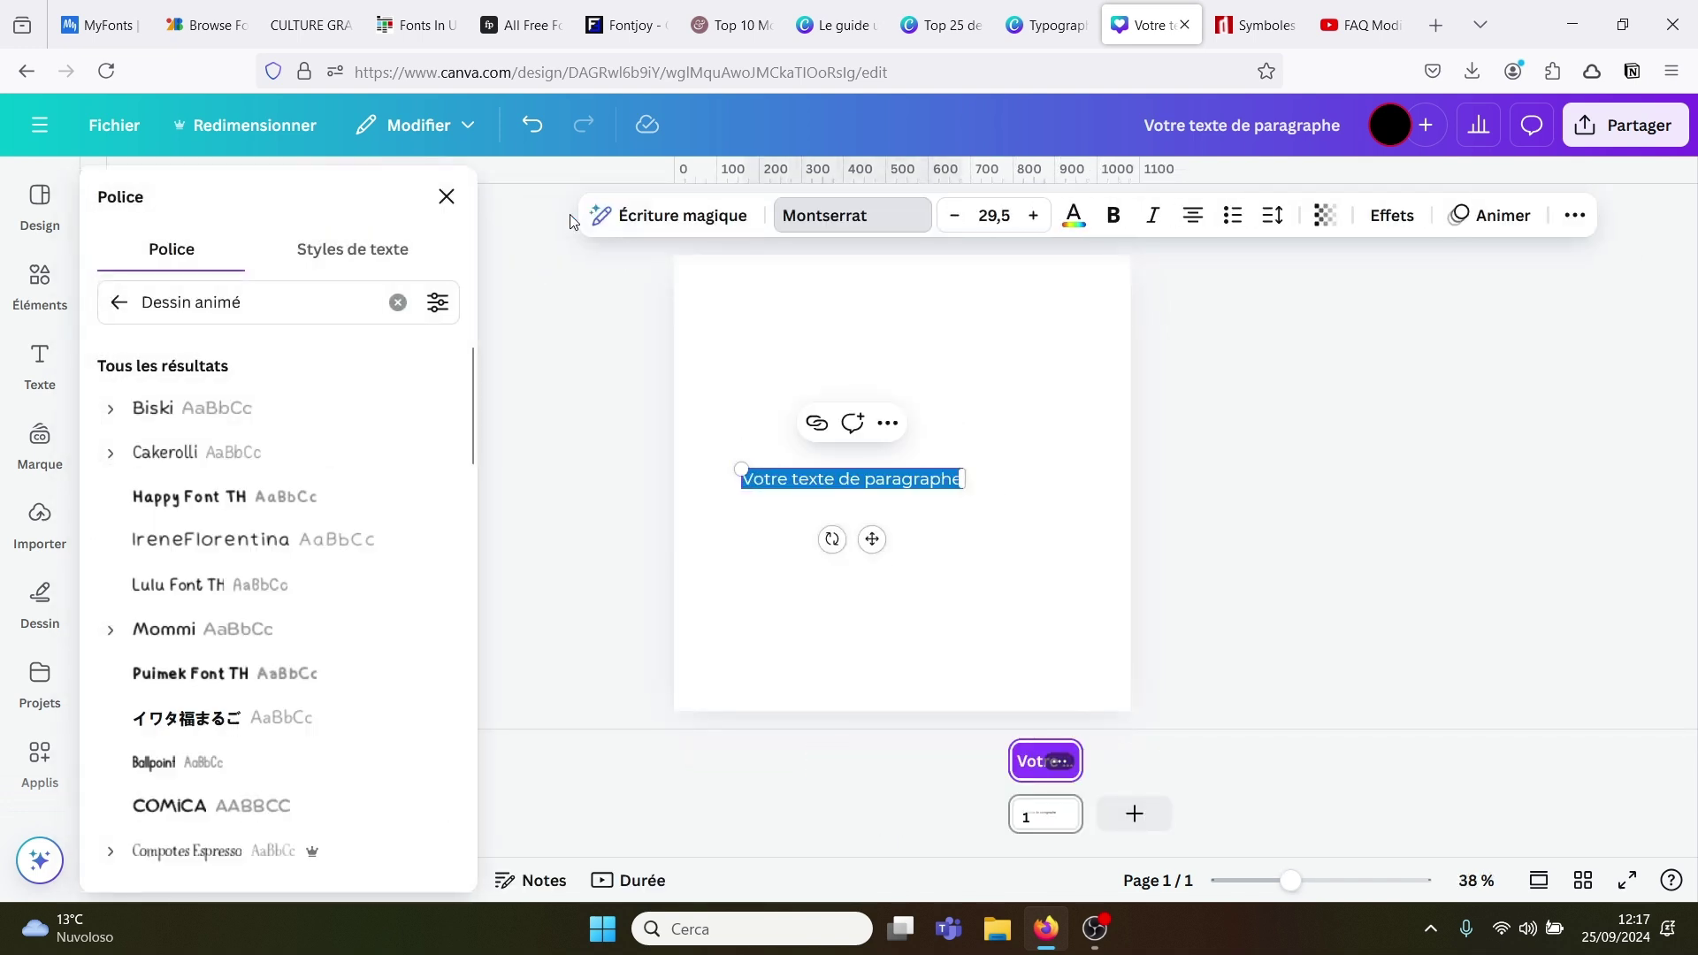
drag(472, 365, 475, 466)
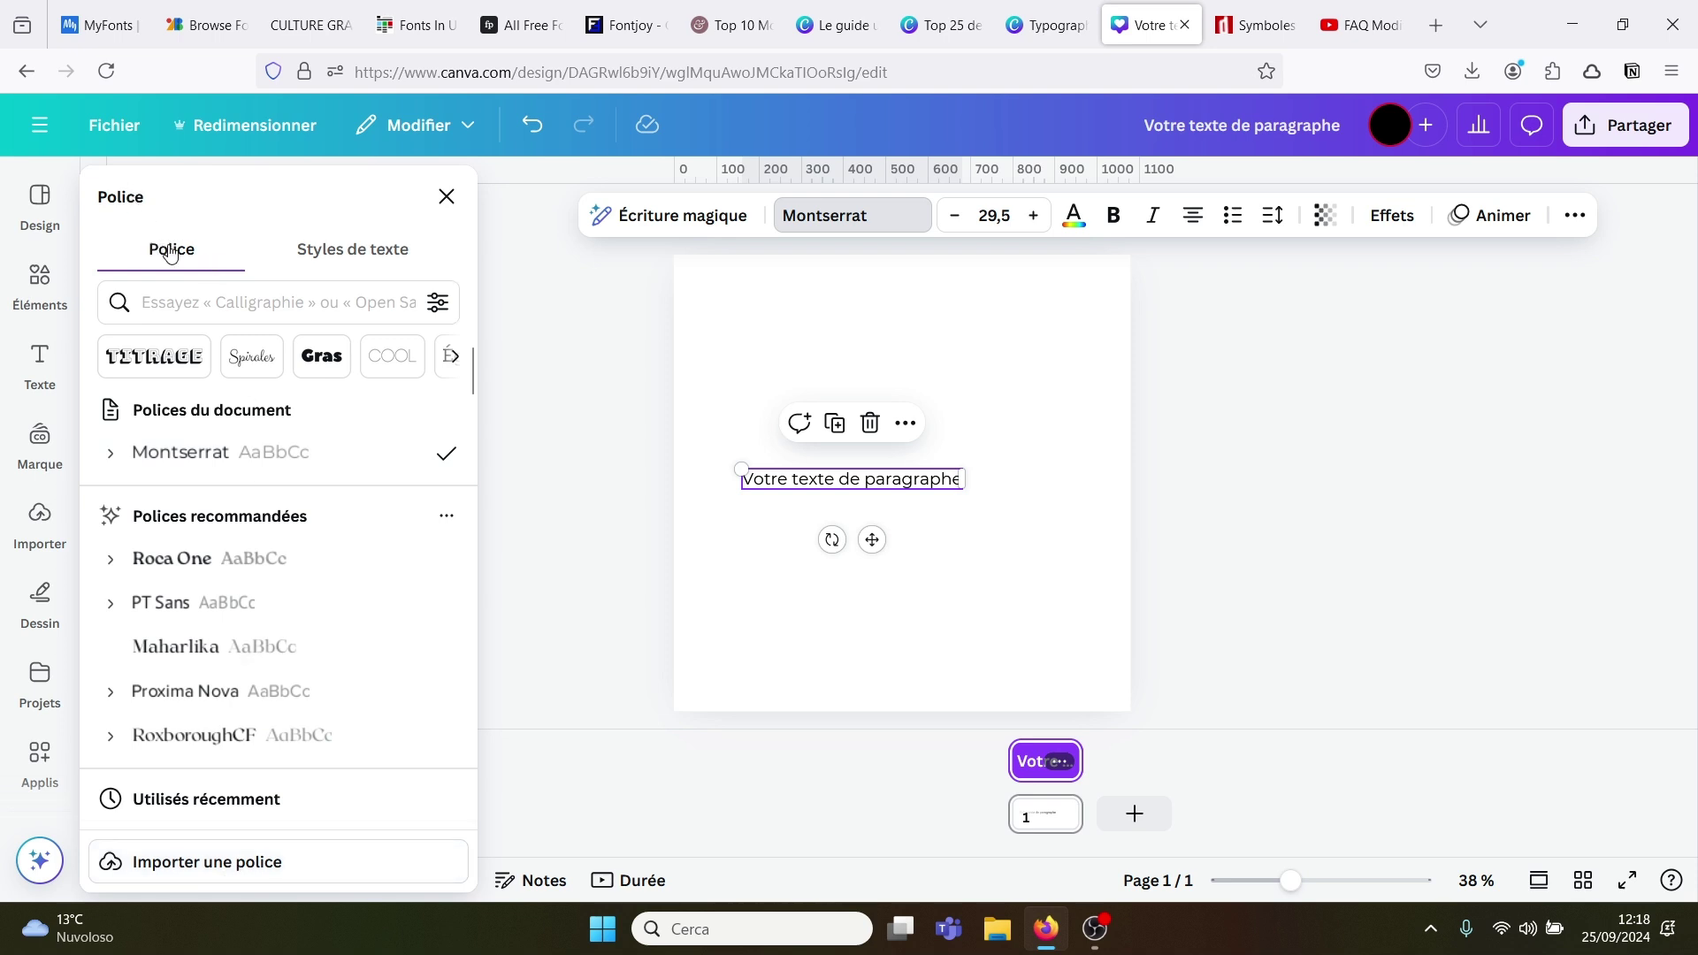
click(184, 871)
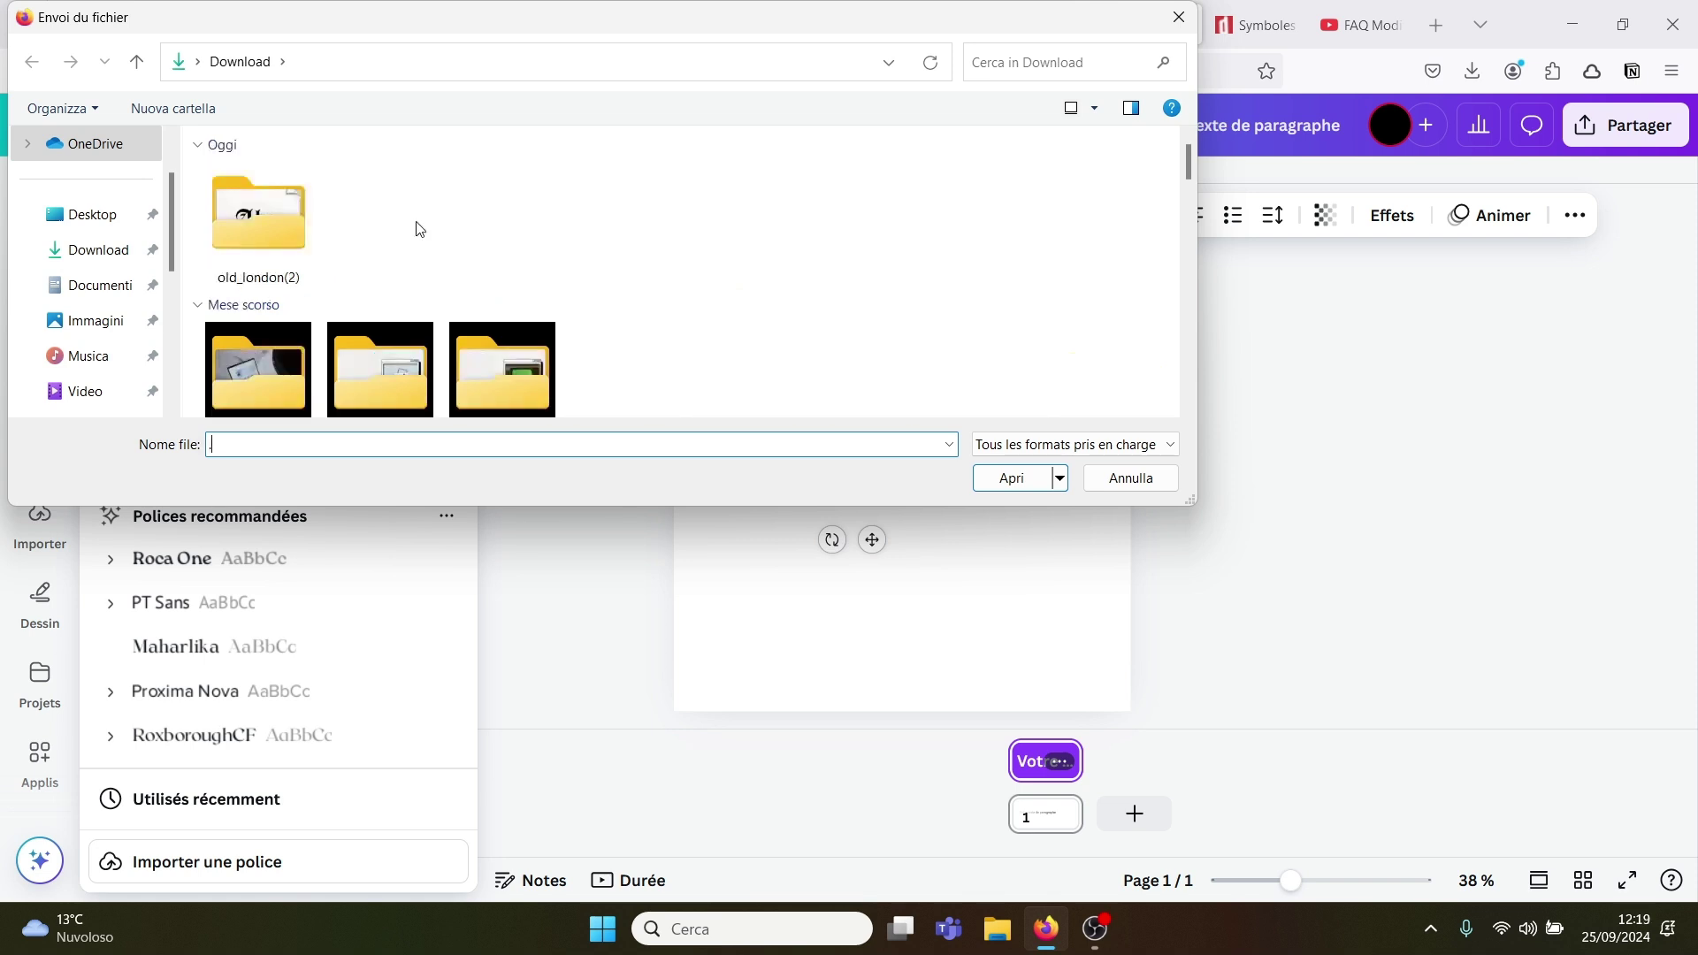
click(268, 232)
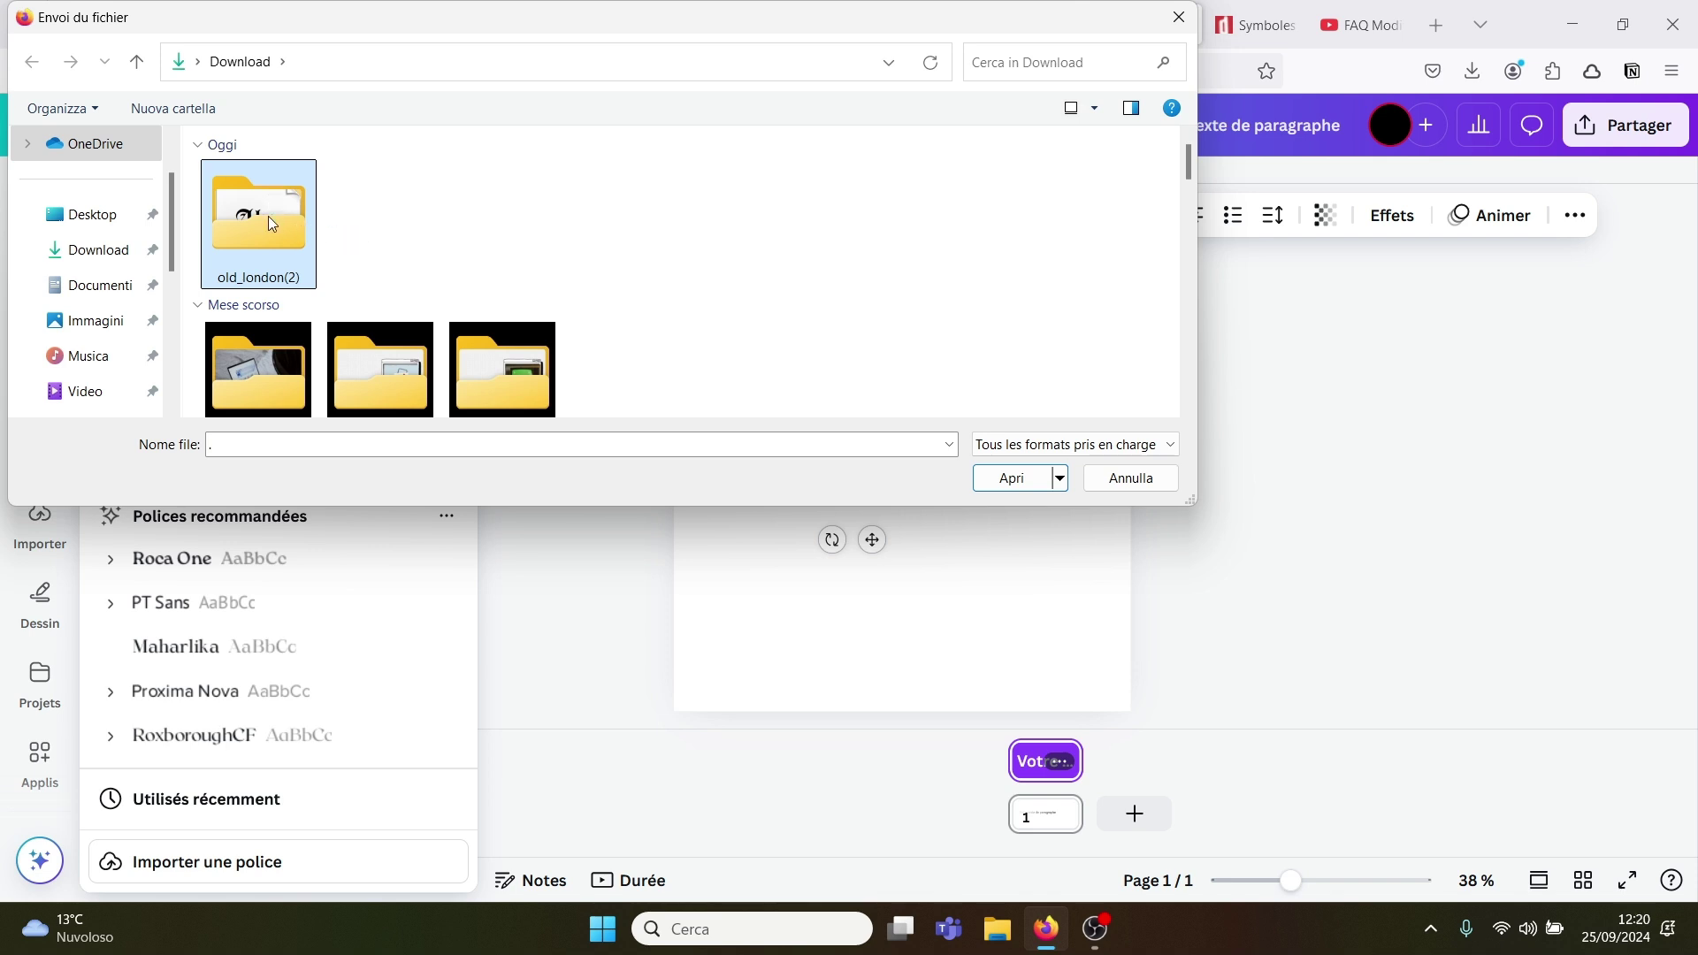
click(1011, 478)
drag(596, 332, 556, 215)
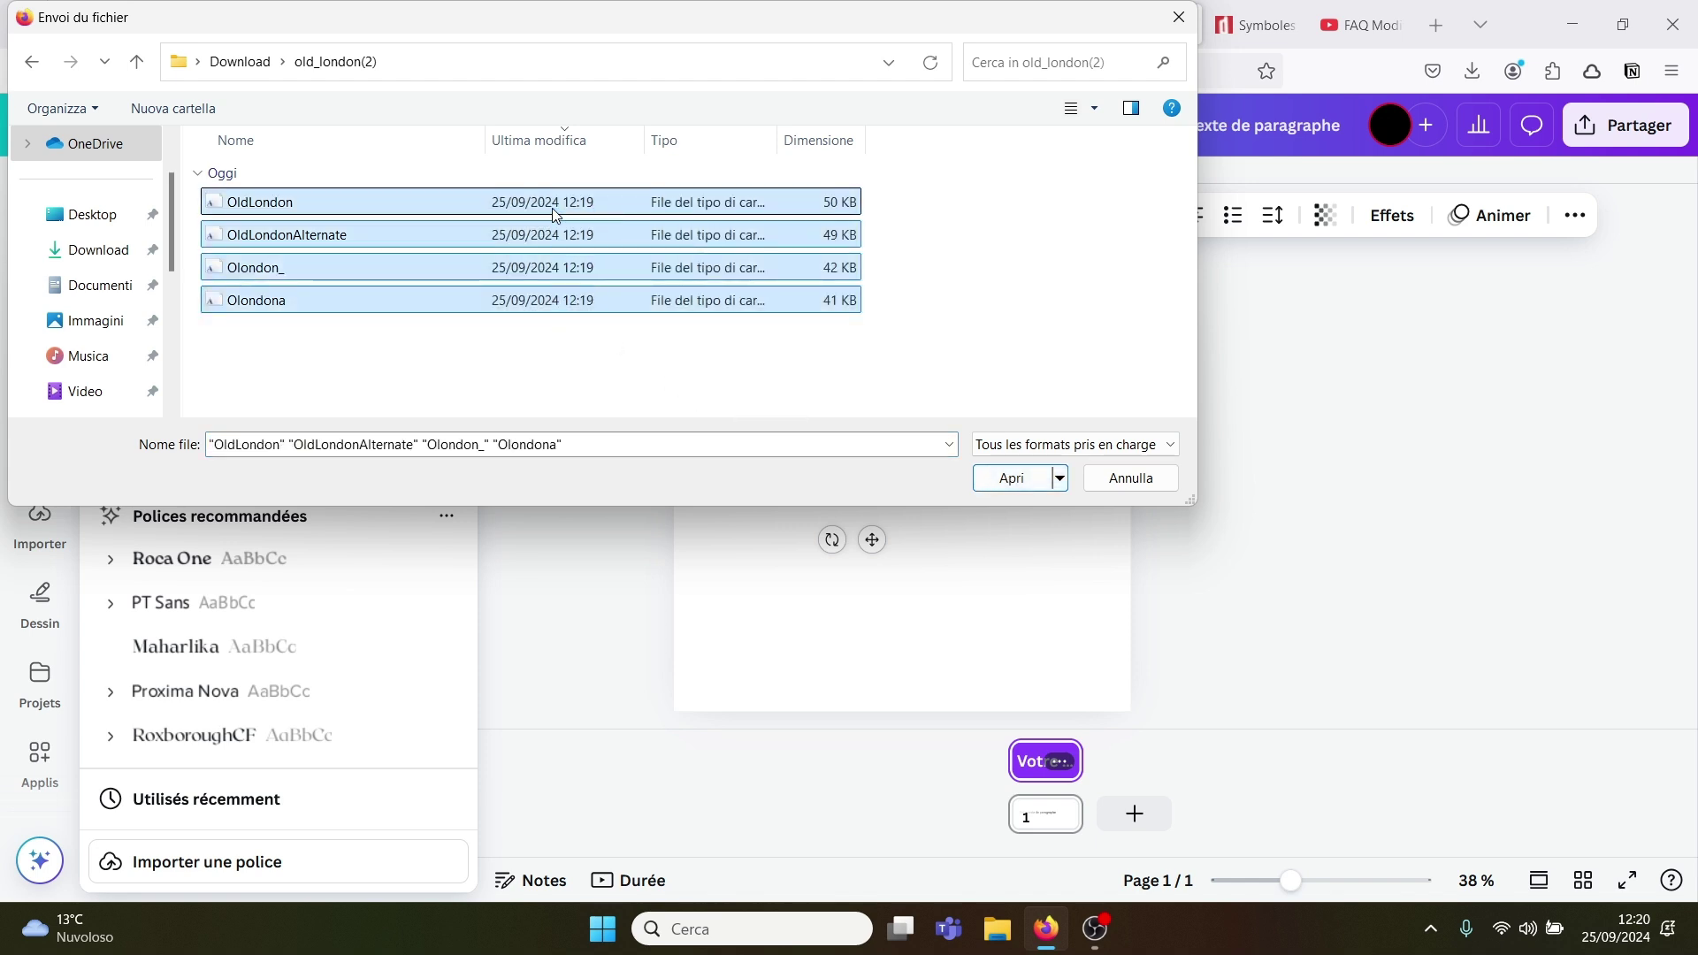
click(830, 341)
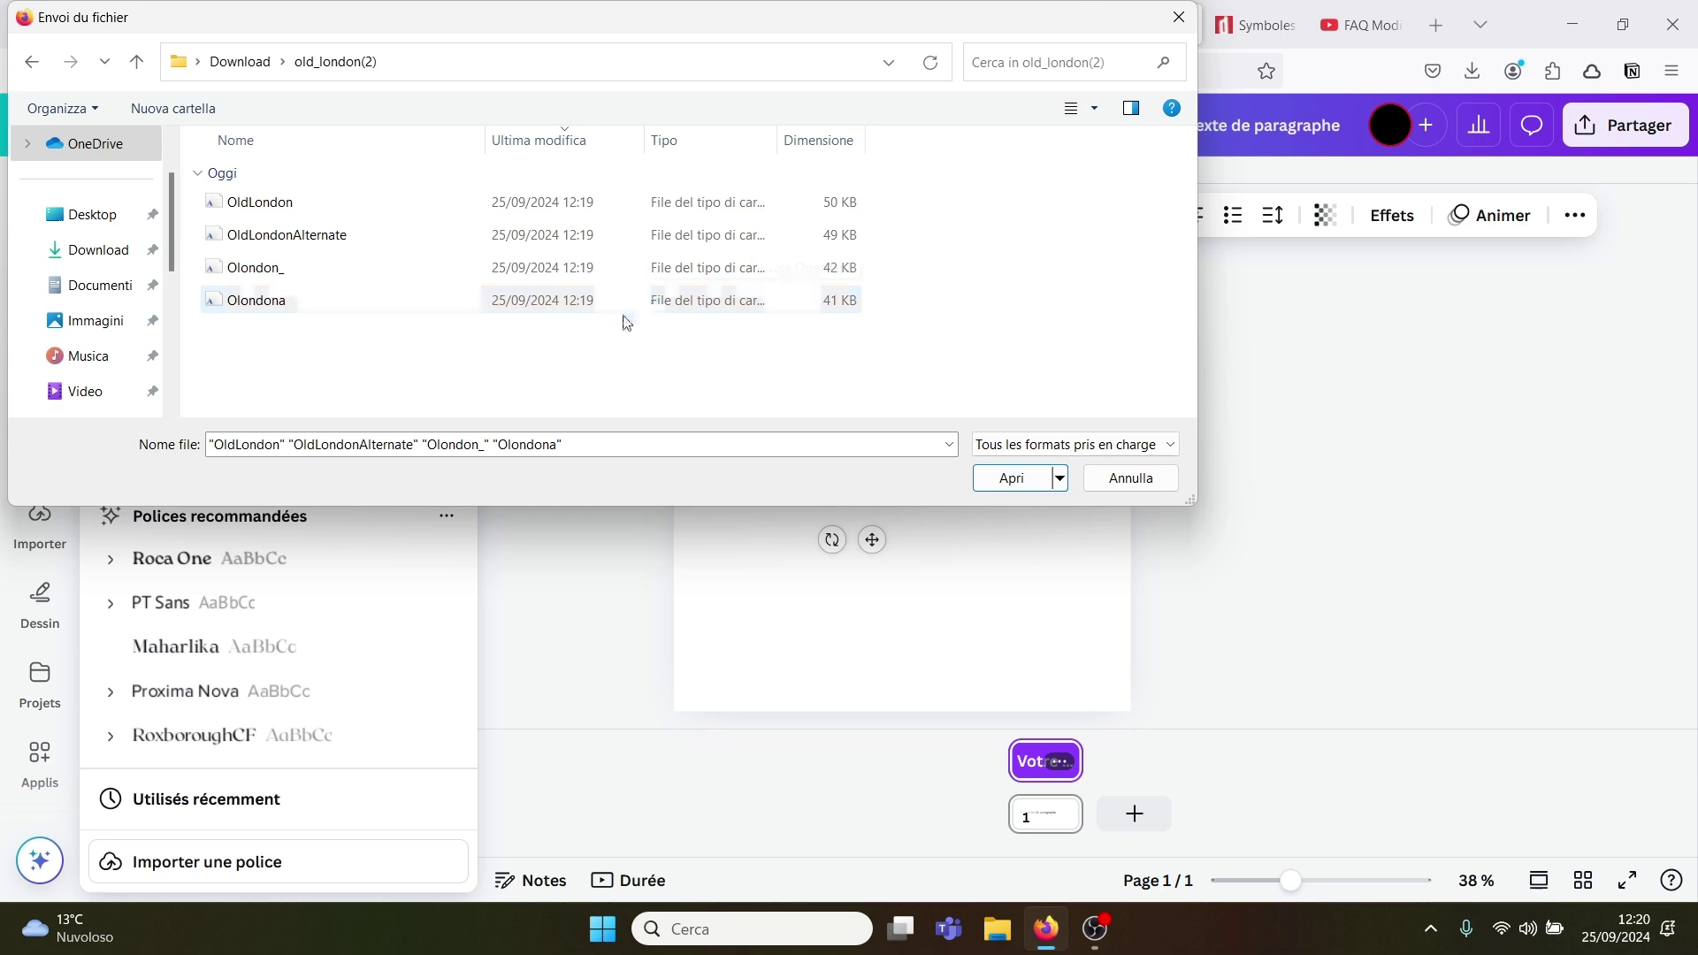
drag(625, 317, 618, 212)
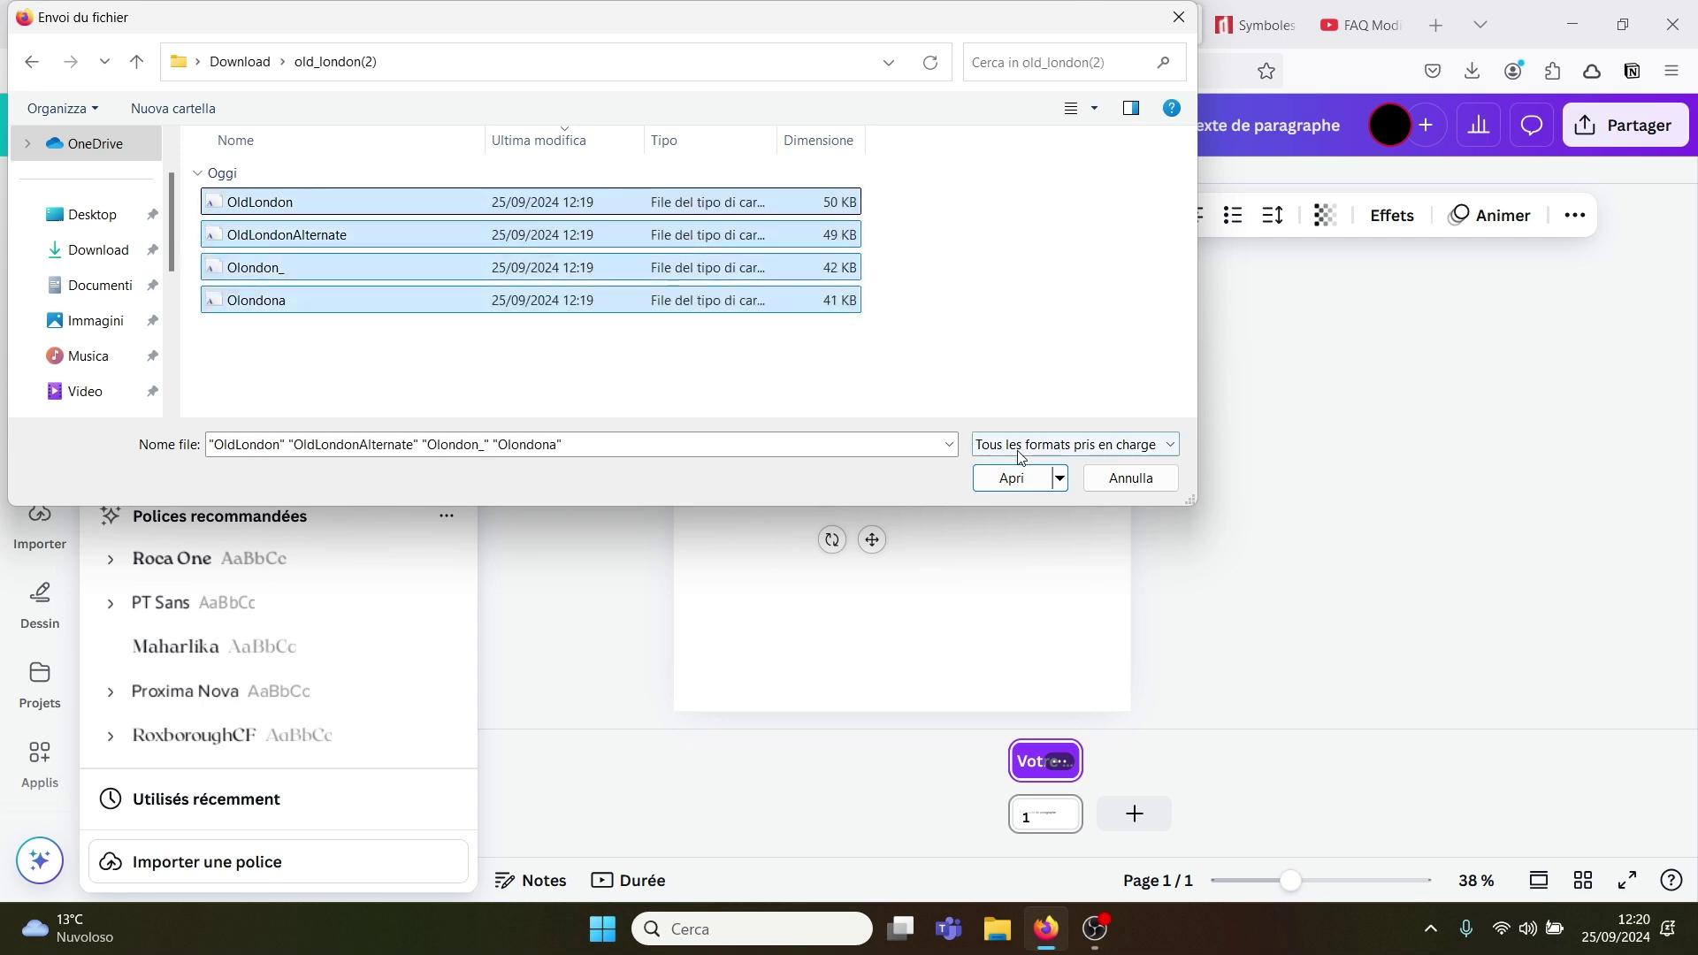
click(1009, 479)
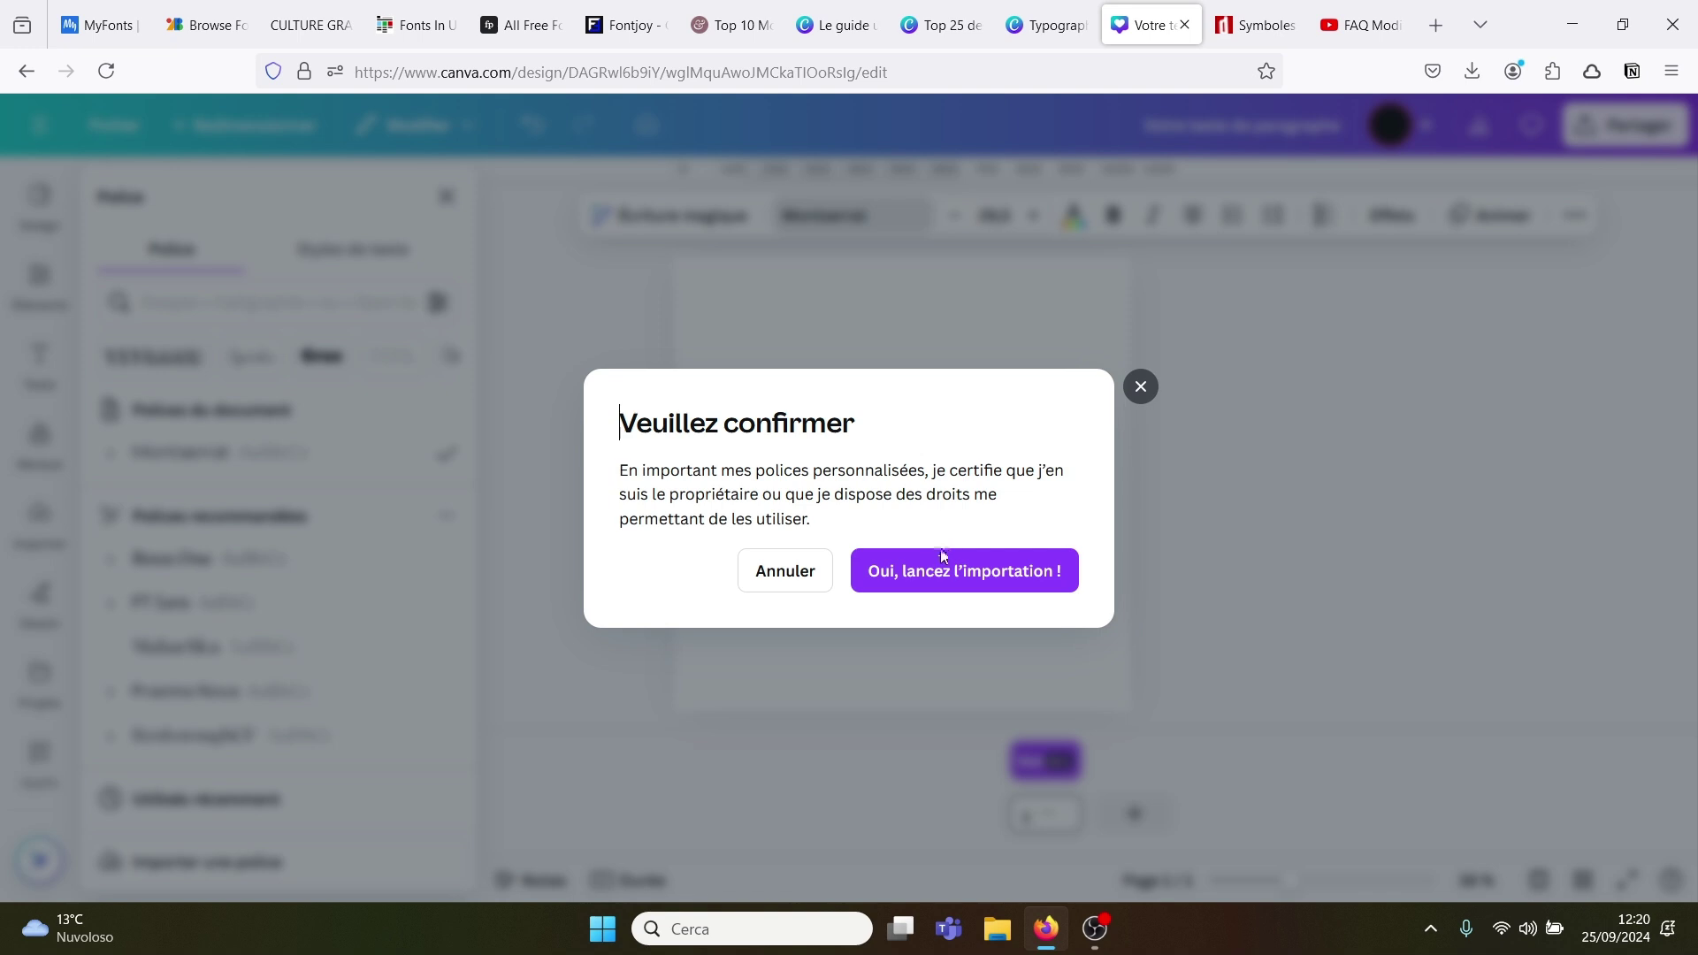
Step: Confirm the font usage rights, keep OldLondon.ttf and OldLondonAlternate.ttf selected, and ignore the duplicates of already imported fonts
click(934, 573)
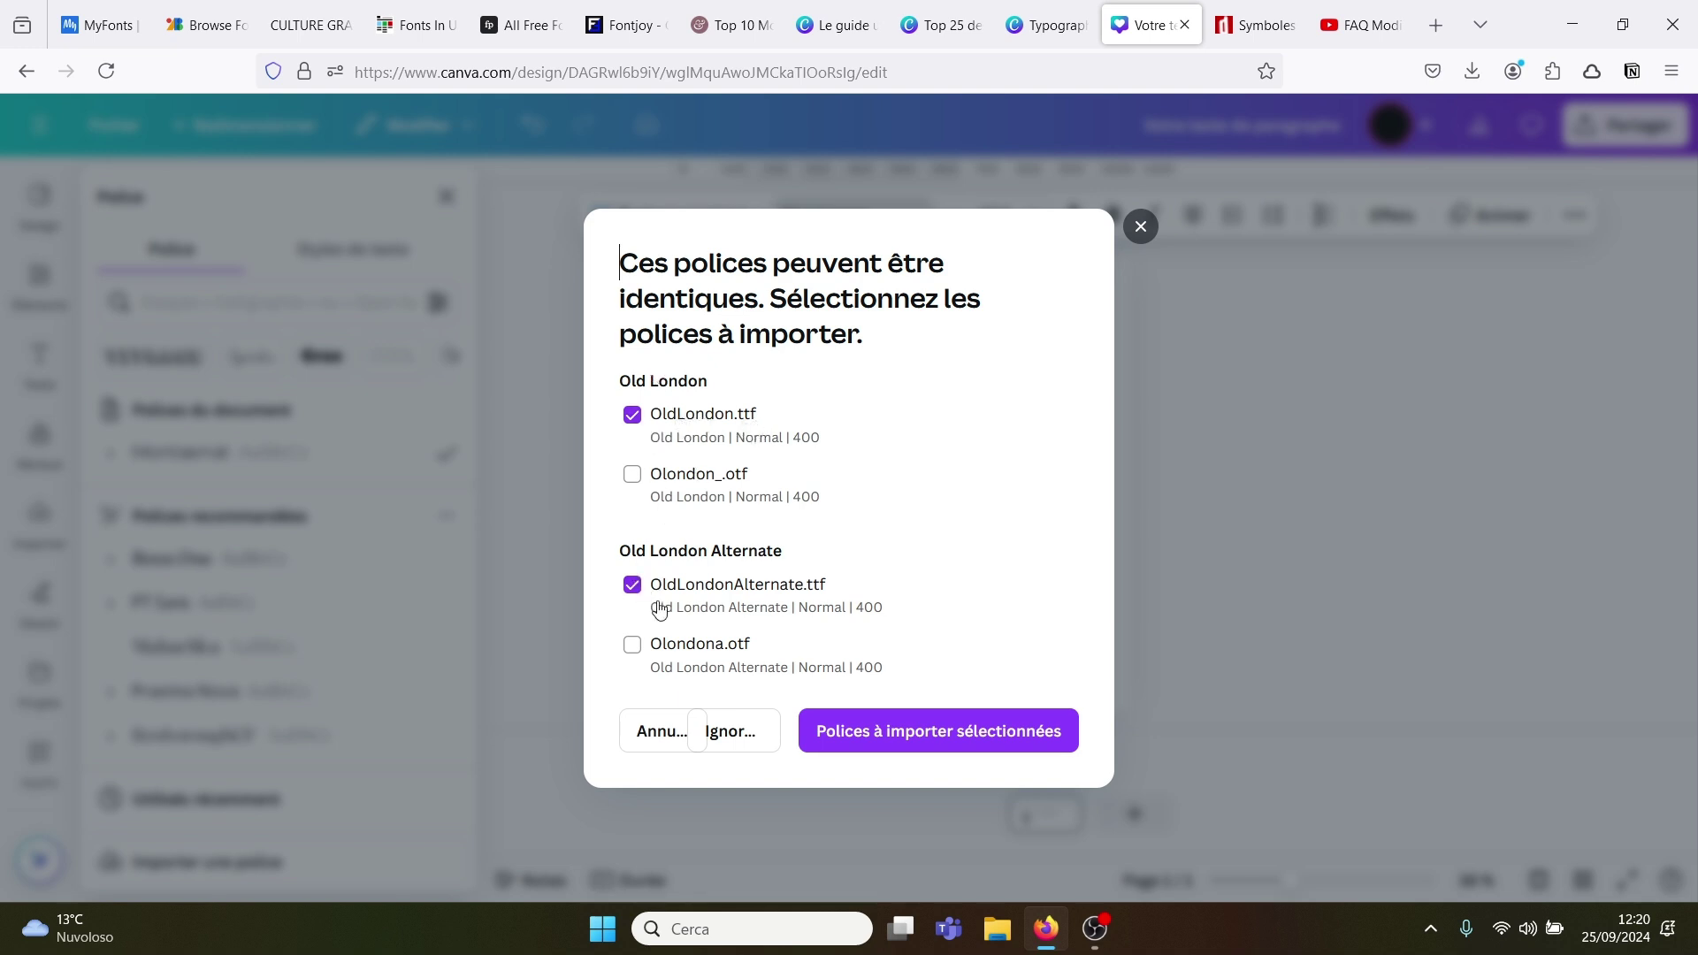
click(939, 752)
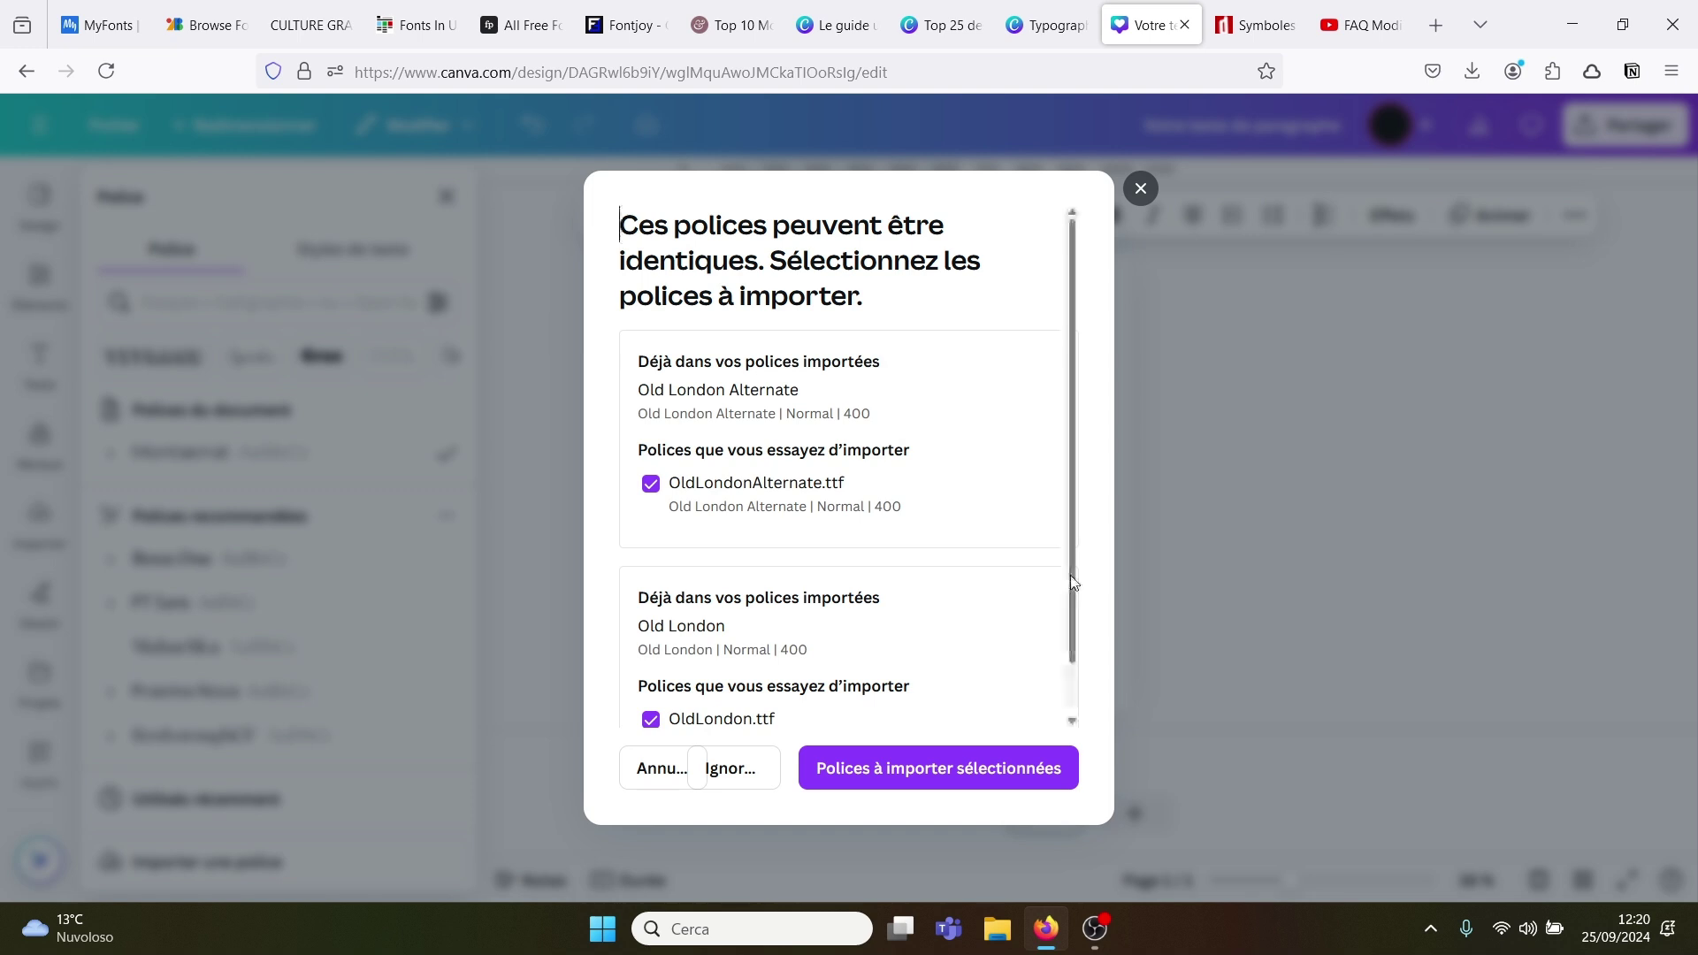
drag(1070, 575, 1059, 663)
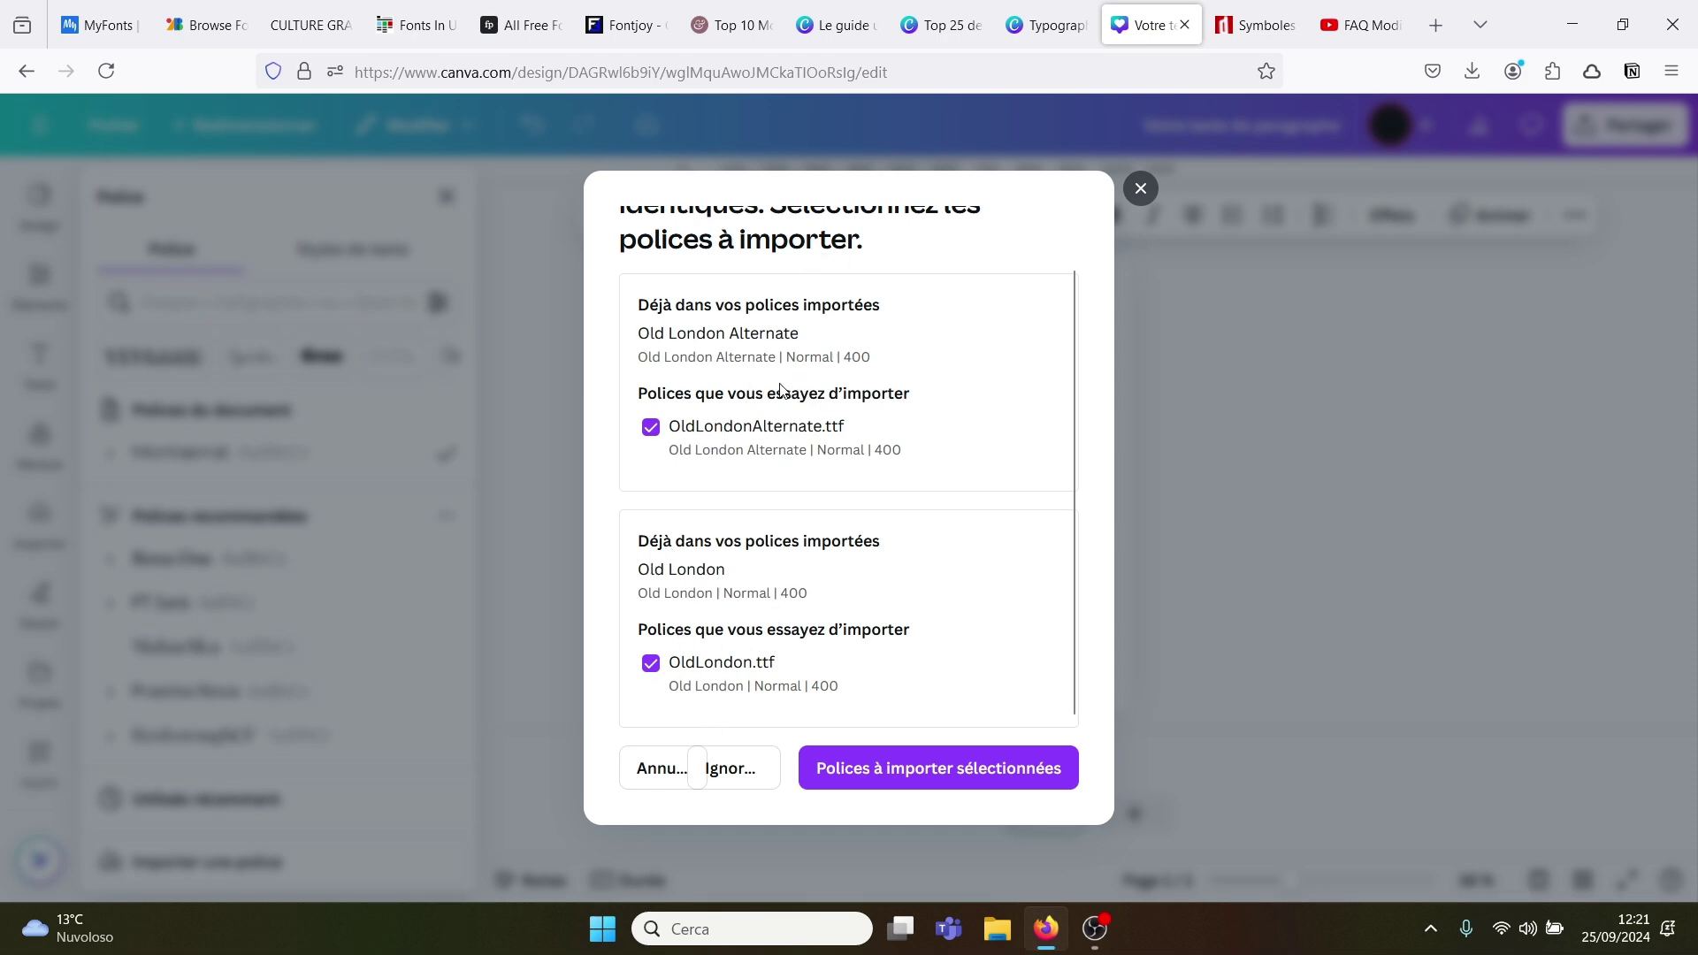
click(745, 769)
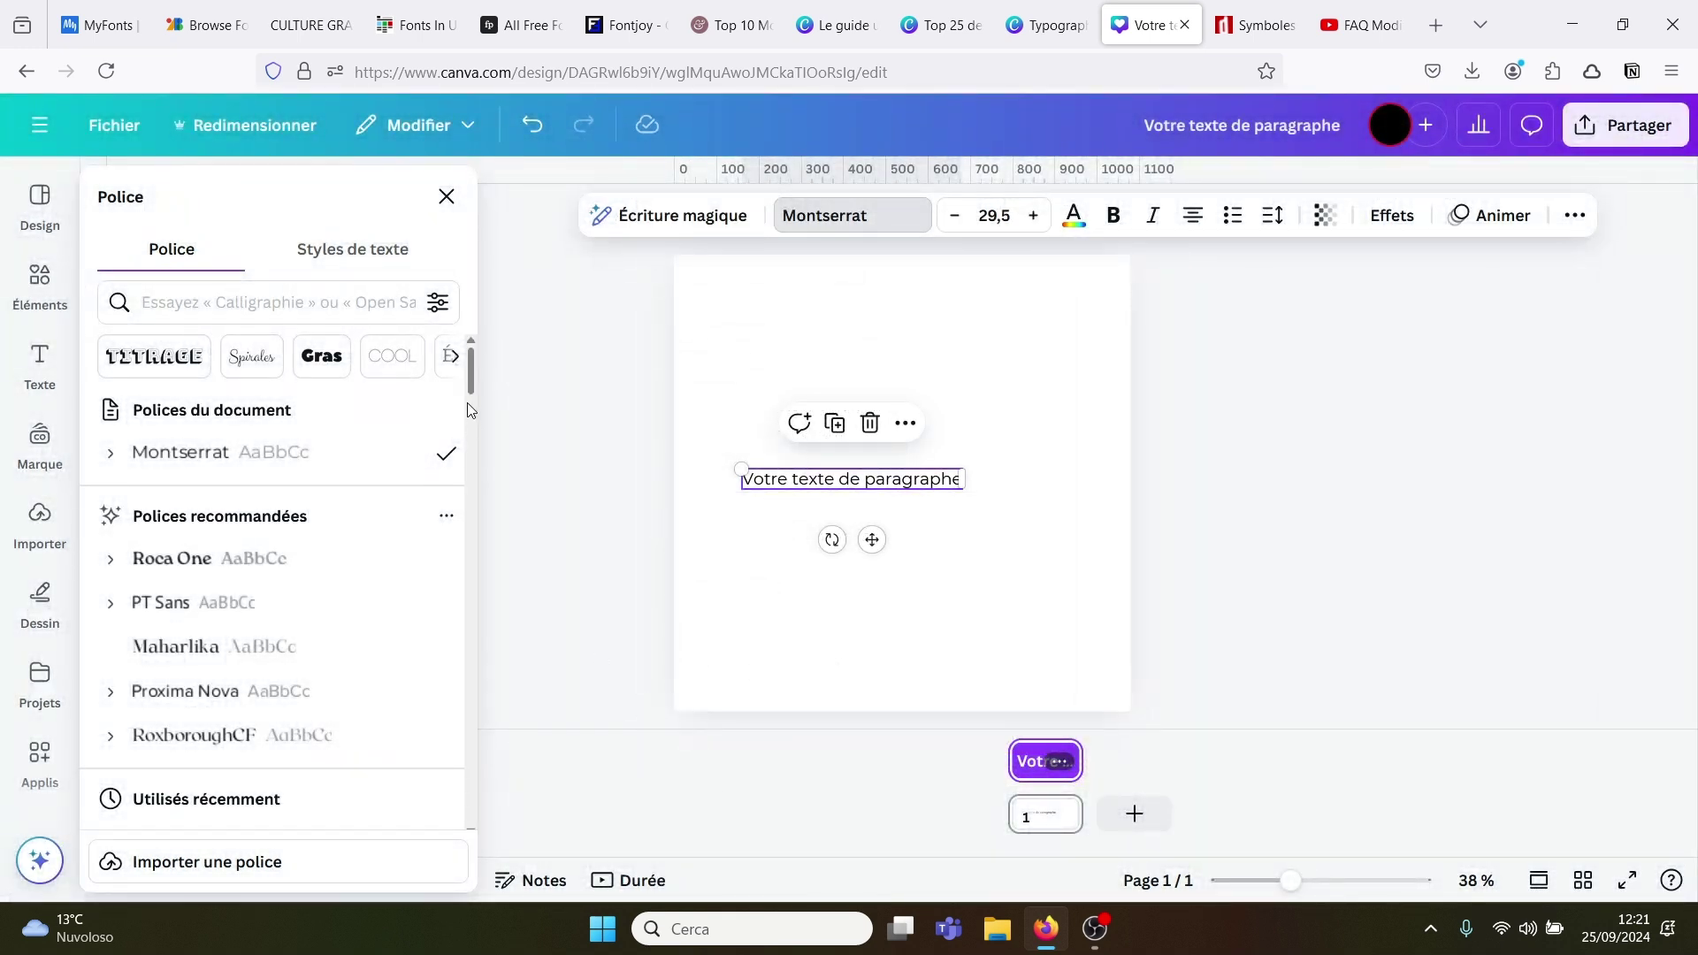
Step: Apply the Old London Regular font to the paragraph text and enlarge it to a size of about 67.2
drag(467, 392, 465, 477)
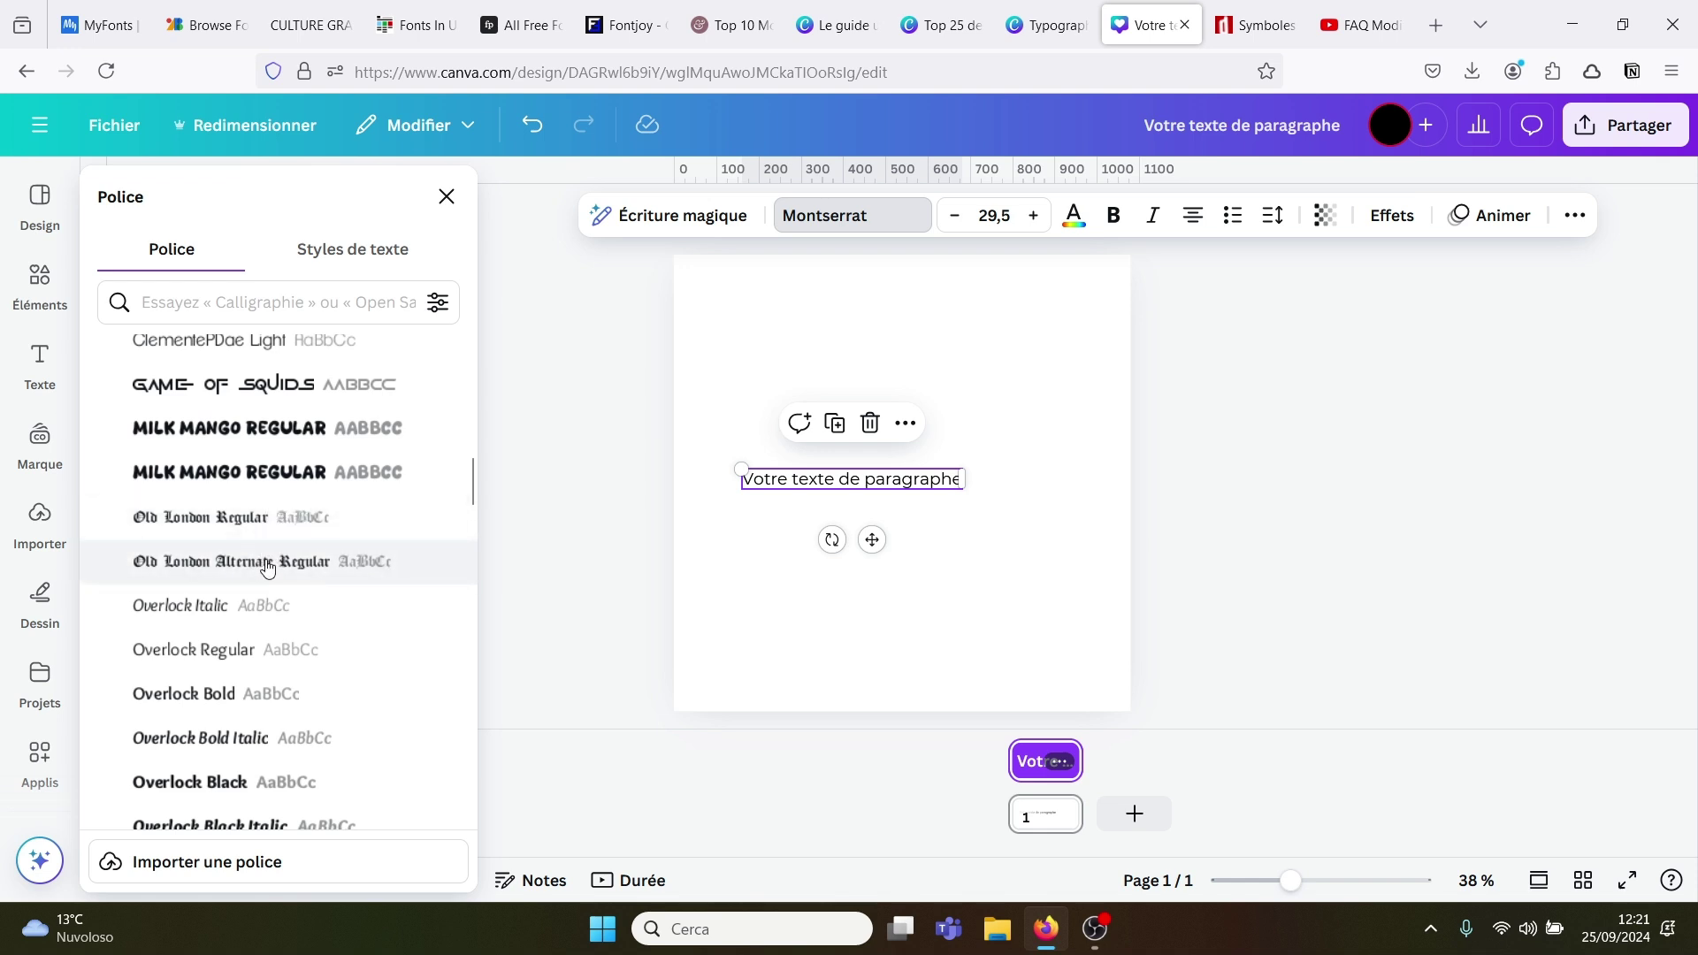
click(244, 518)
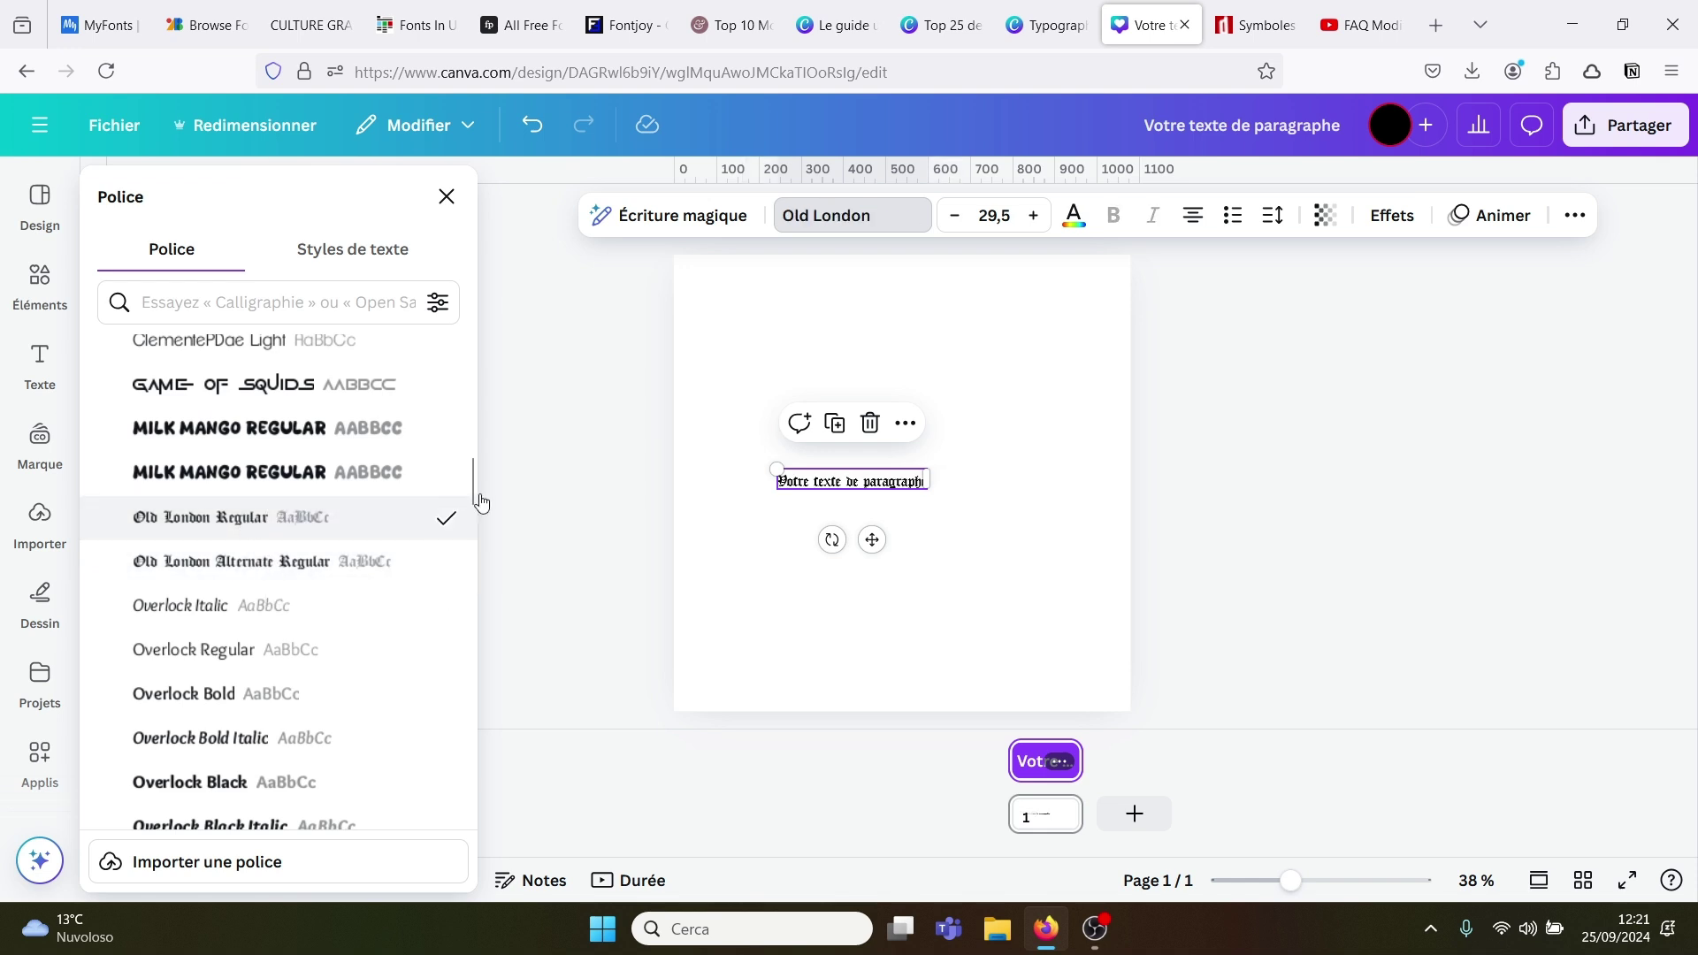
drag(926, 467, 1118, 444)
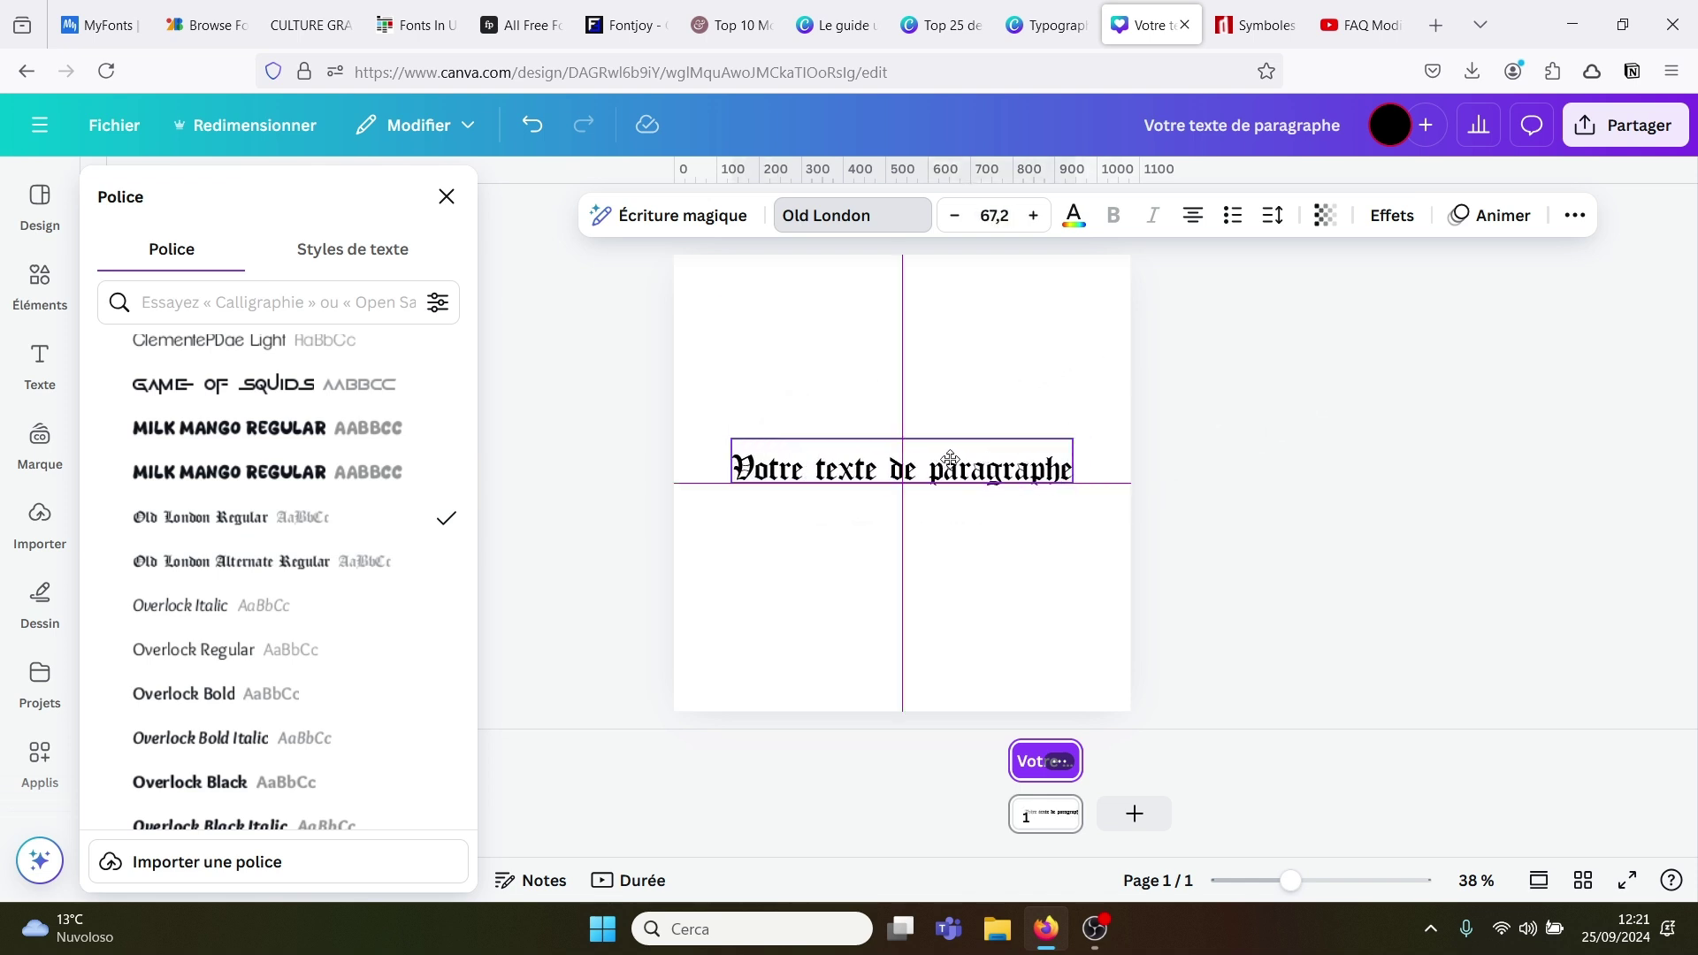